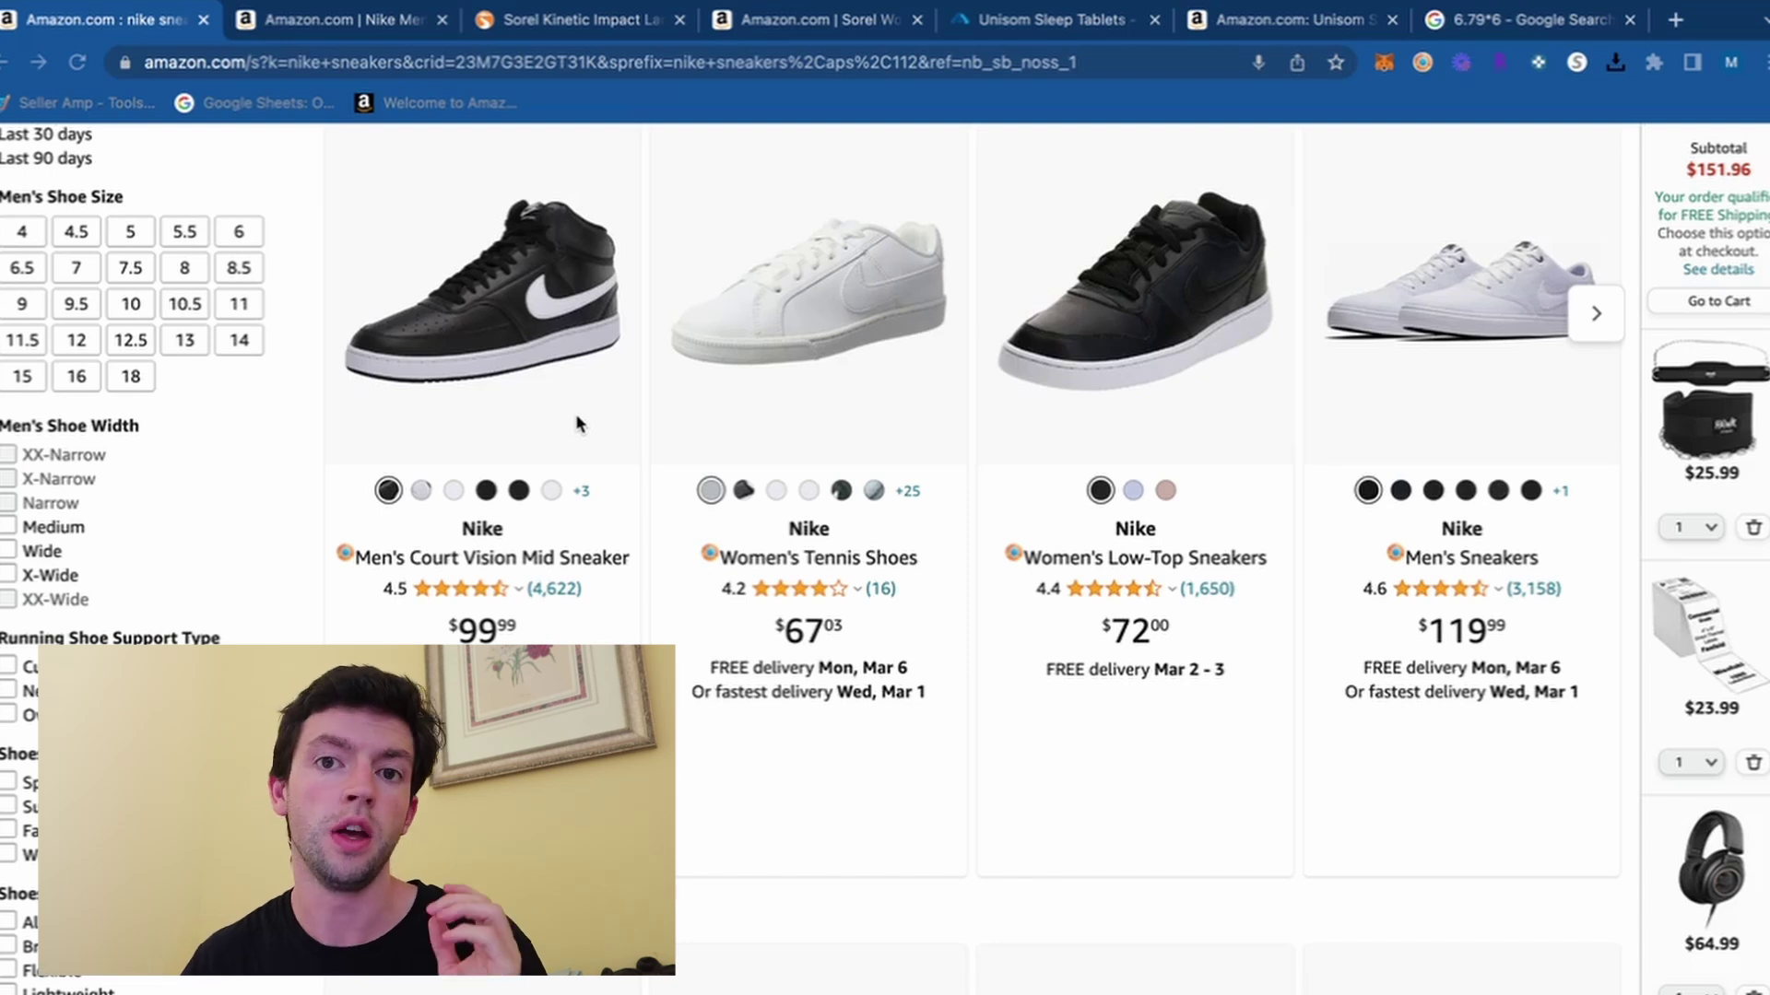
Step: Browse the Nike sneaker search results and review the Nike Men's Court Vision Mid Sneaker listing
{"action": "scroll", "coordinate": [575, 424], "scroll_direction": "down", "scroll_amount": 8}
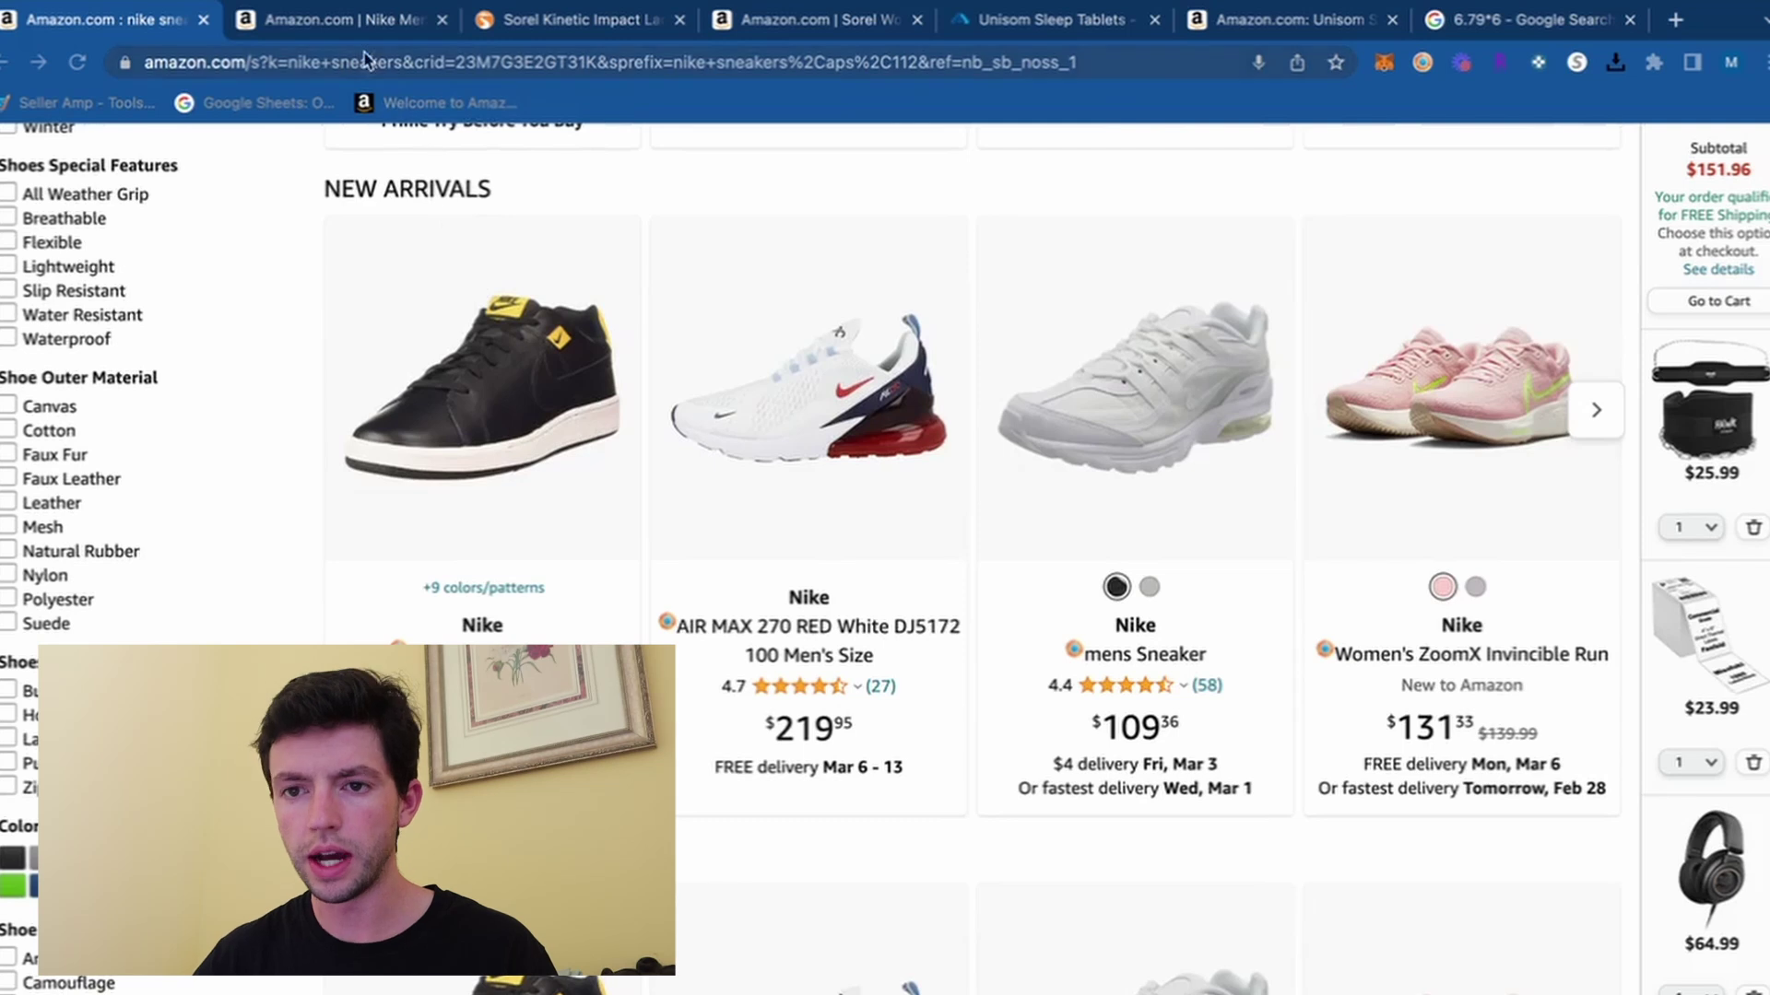
{"action": "left_click", "coordinate": [357, 22]}
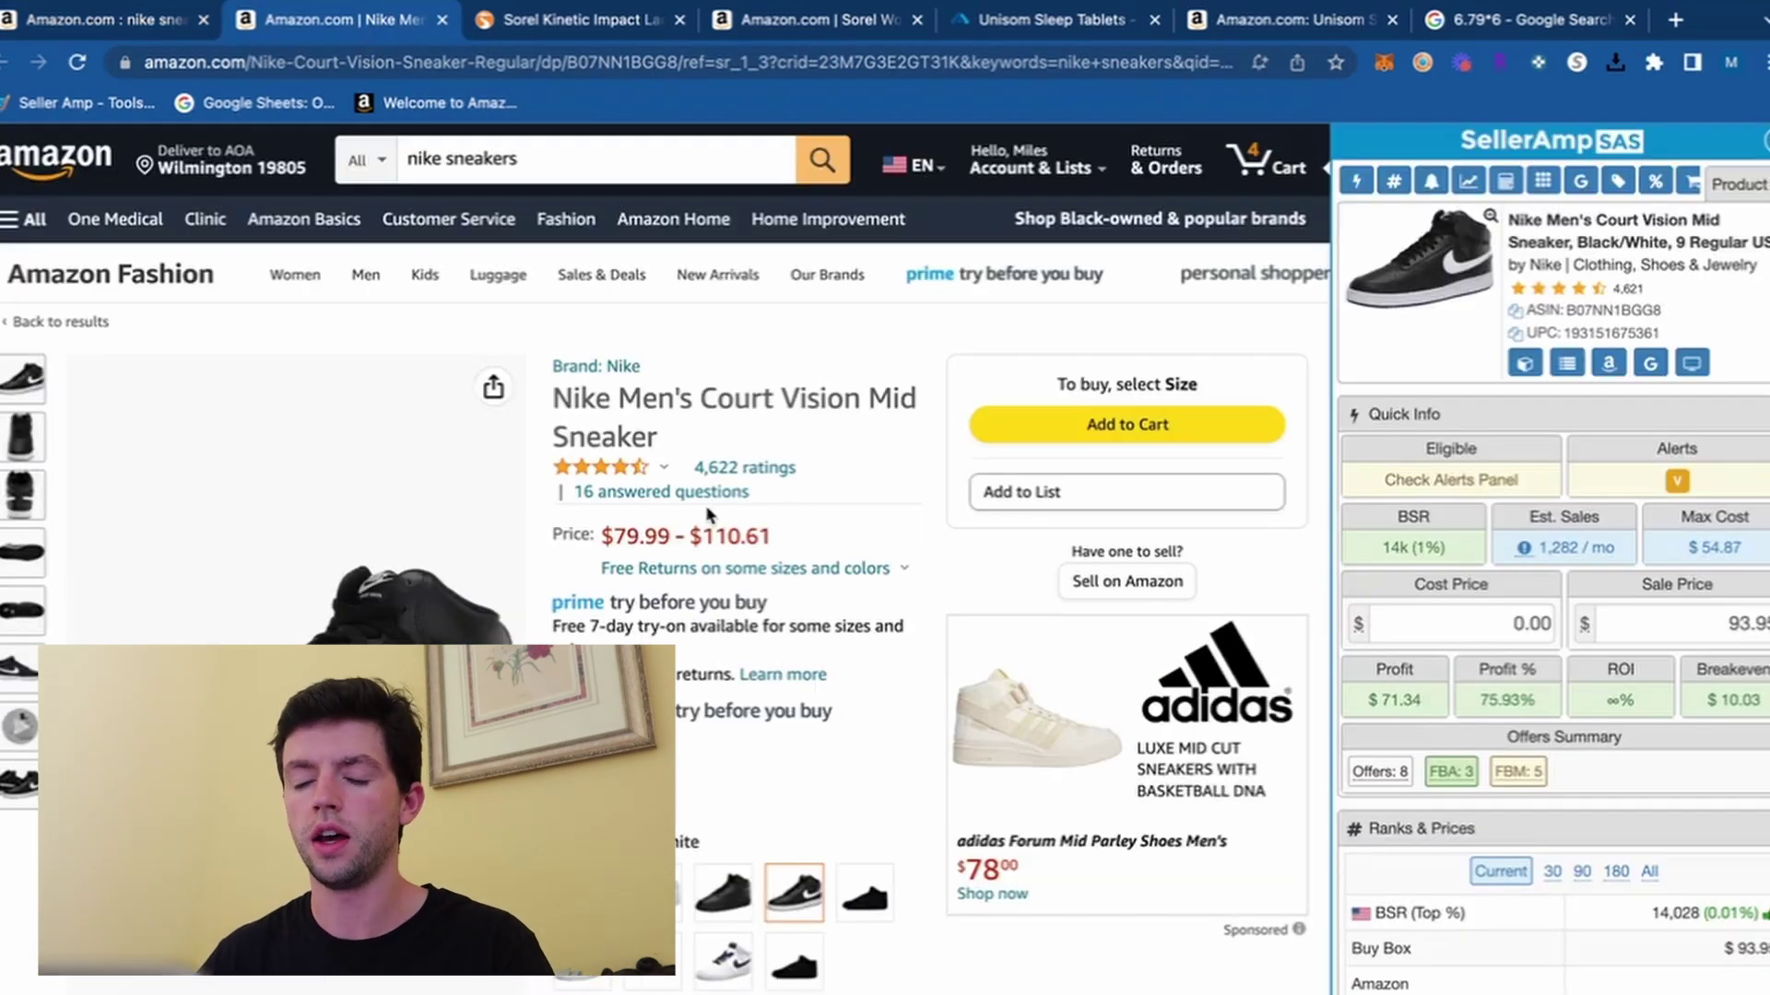
{"action": "scroll", "coordinate": [707, 512], "scroll_direction": "down", "scroll_amount": 7}
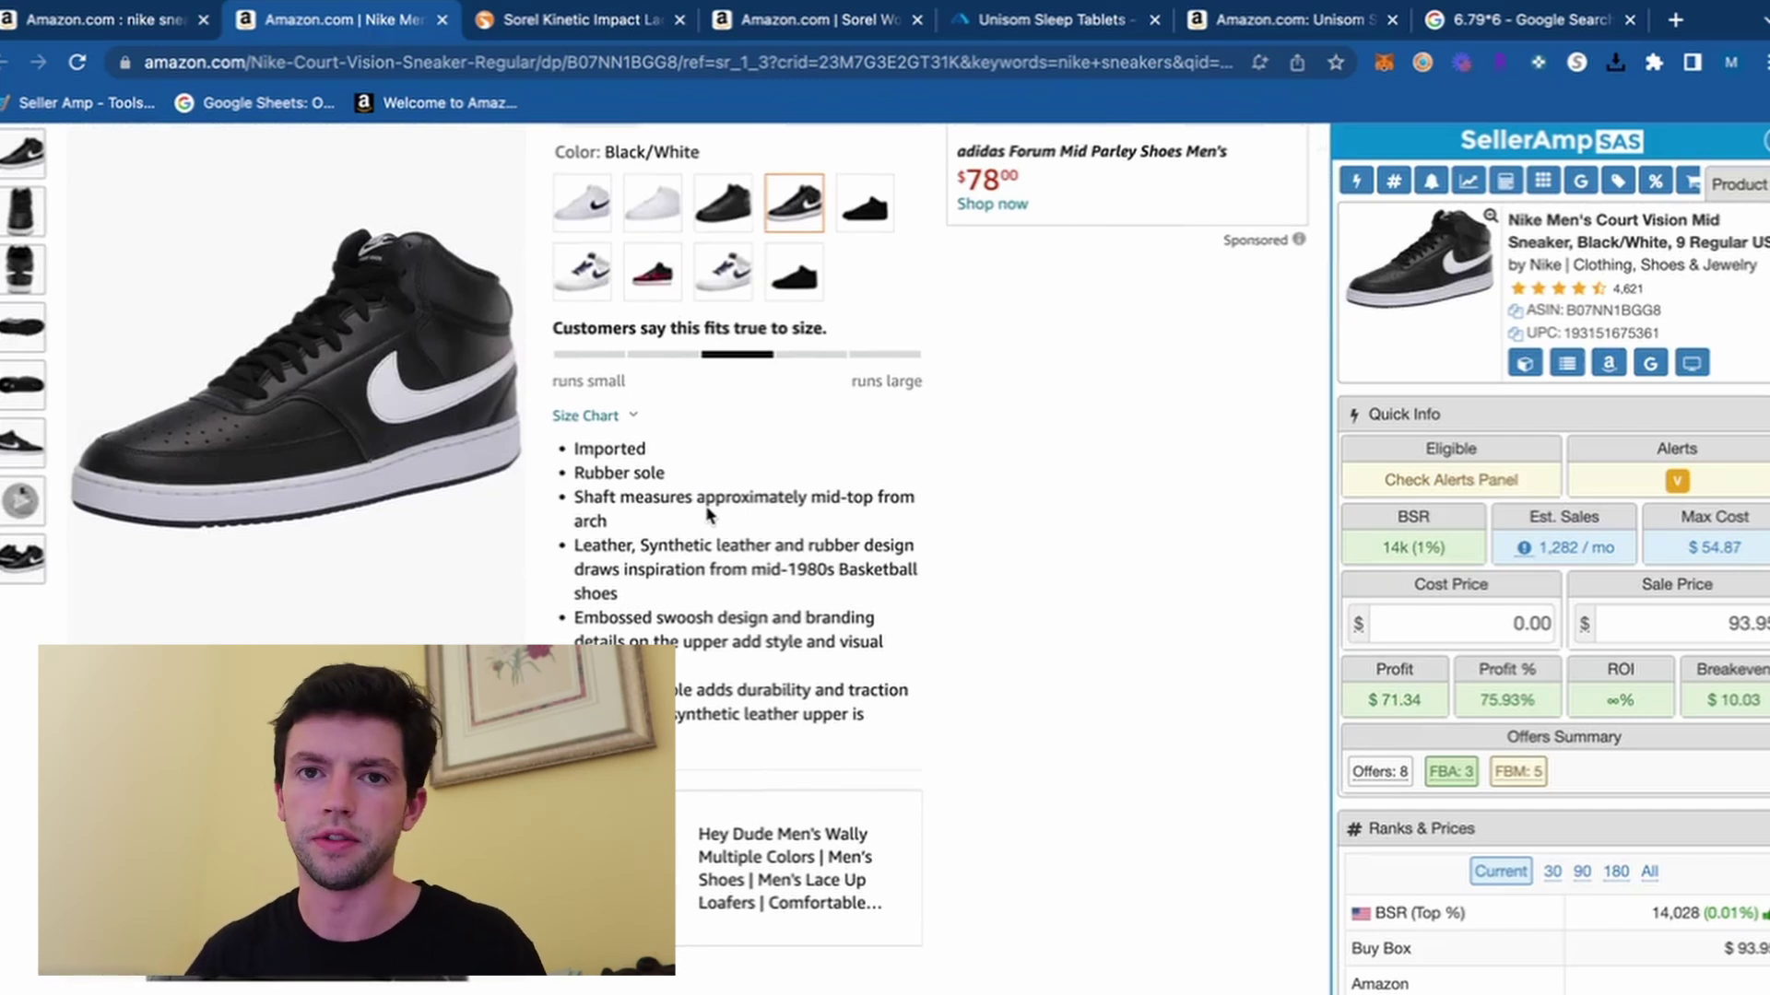
{"action": "scroll", "coordinate": [709, 514], "scroll_direction": "up", "scroll_amount": 8}
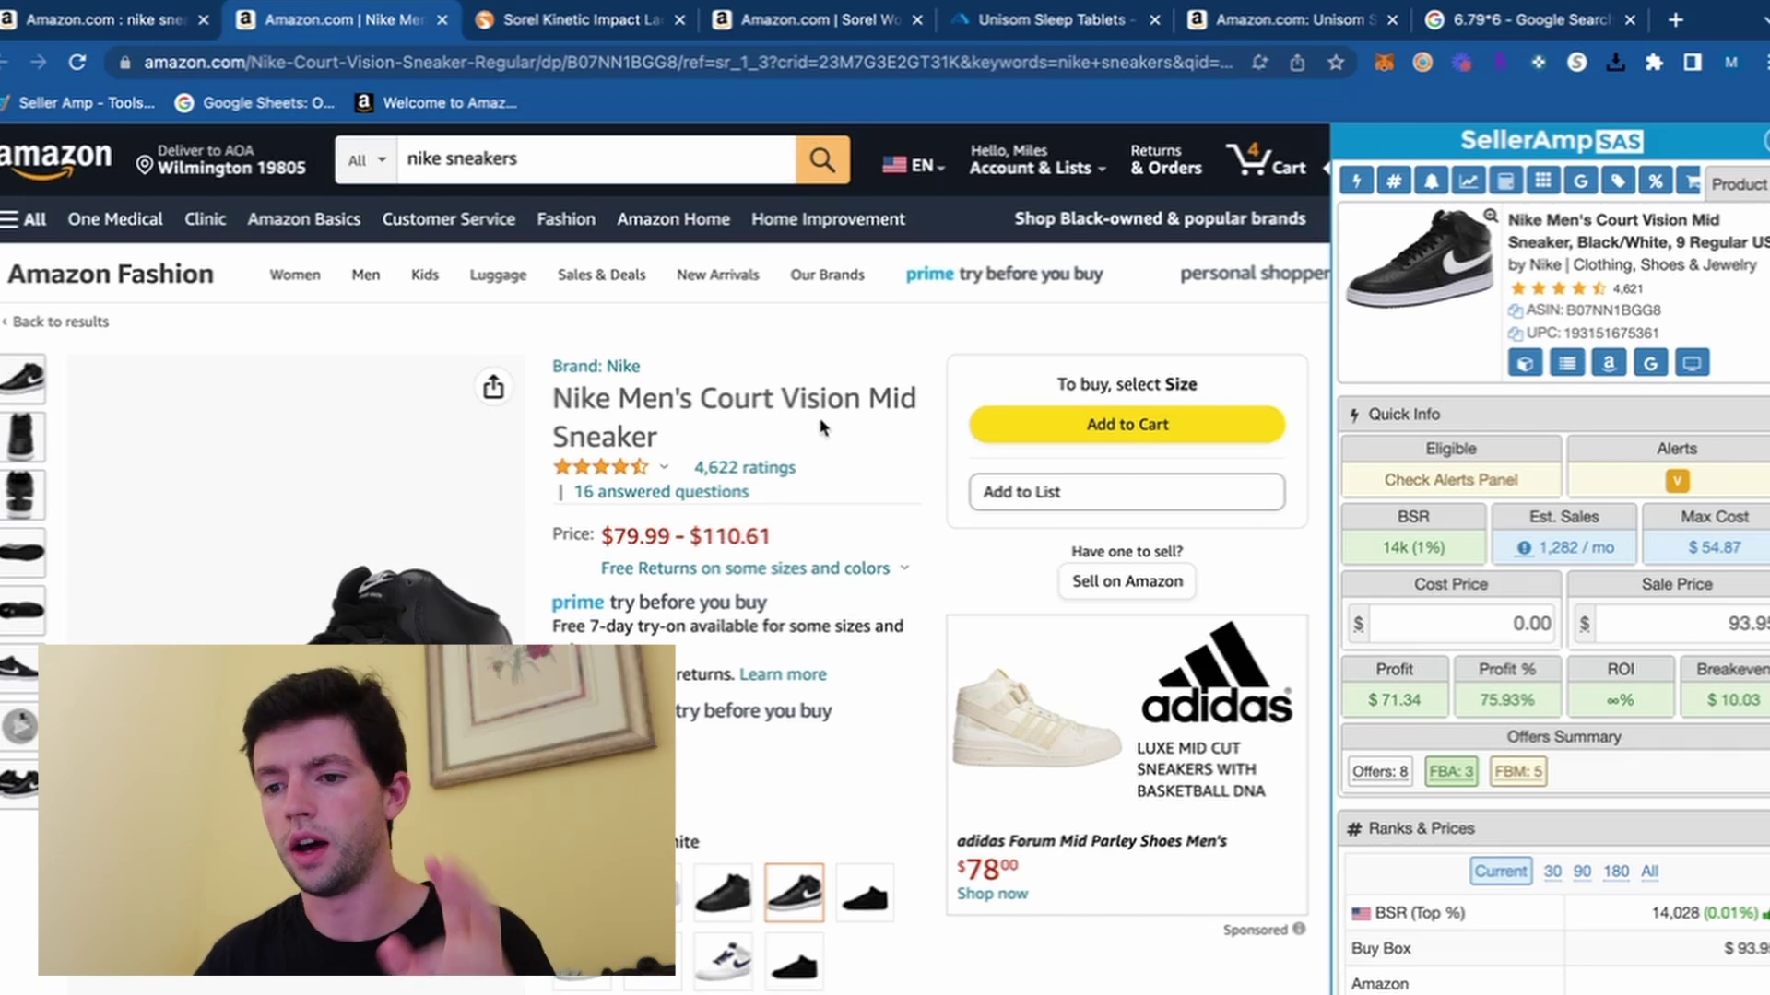
{"action": "scroll", "coordinate": [823, 427], "scroll_direction": "down", "scroll_amount": 10}
{"action": "scroll", "coordinate": [823, 427], "scroll_direction": "up", "scroll_amount": 11}
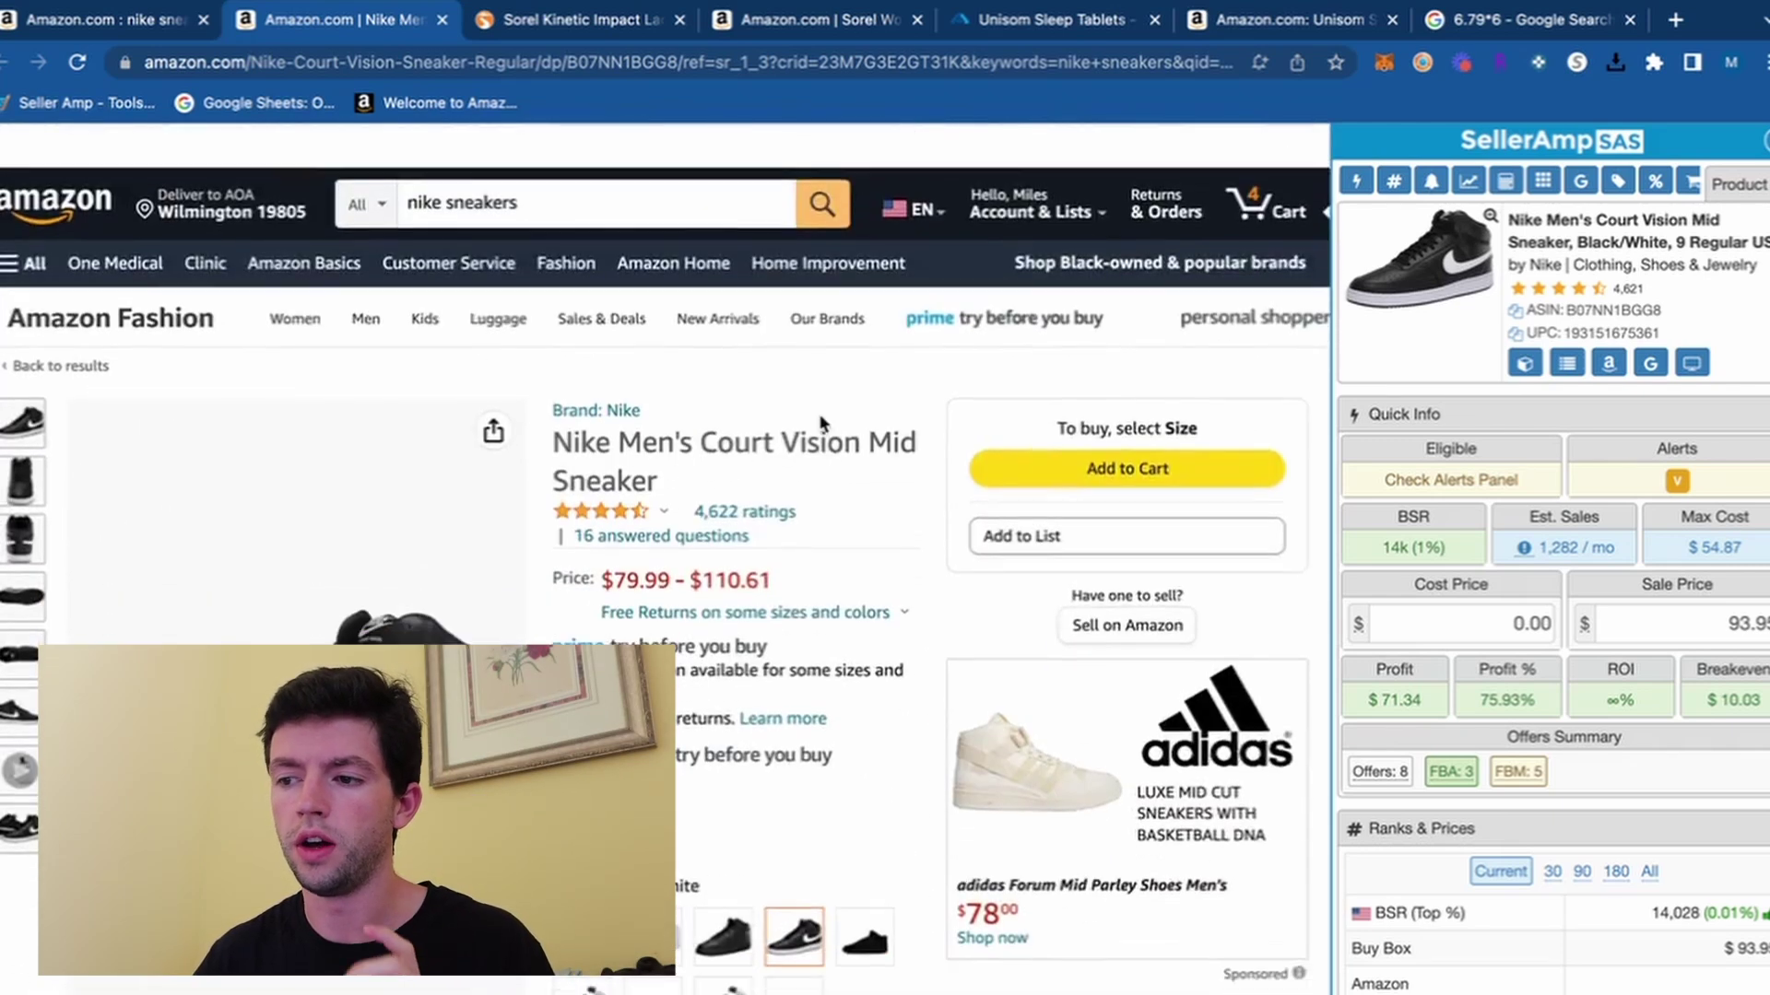
{"action": "scroll", "coordinate": [823, 427], "scroll_direction": "down", "scroll_amount": 1}
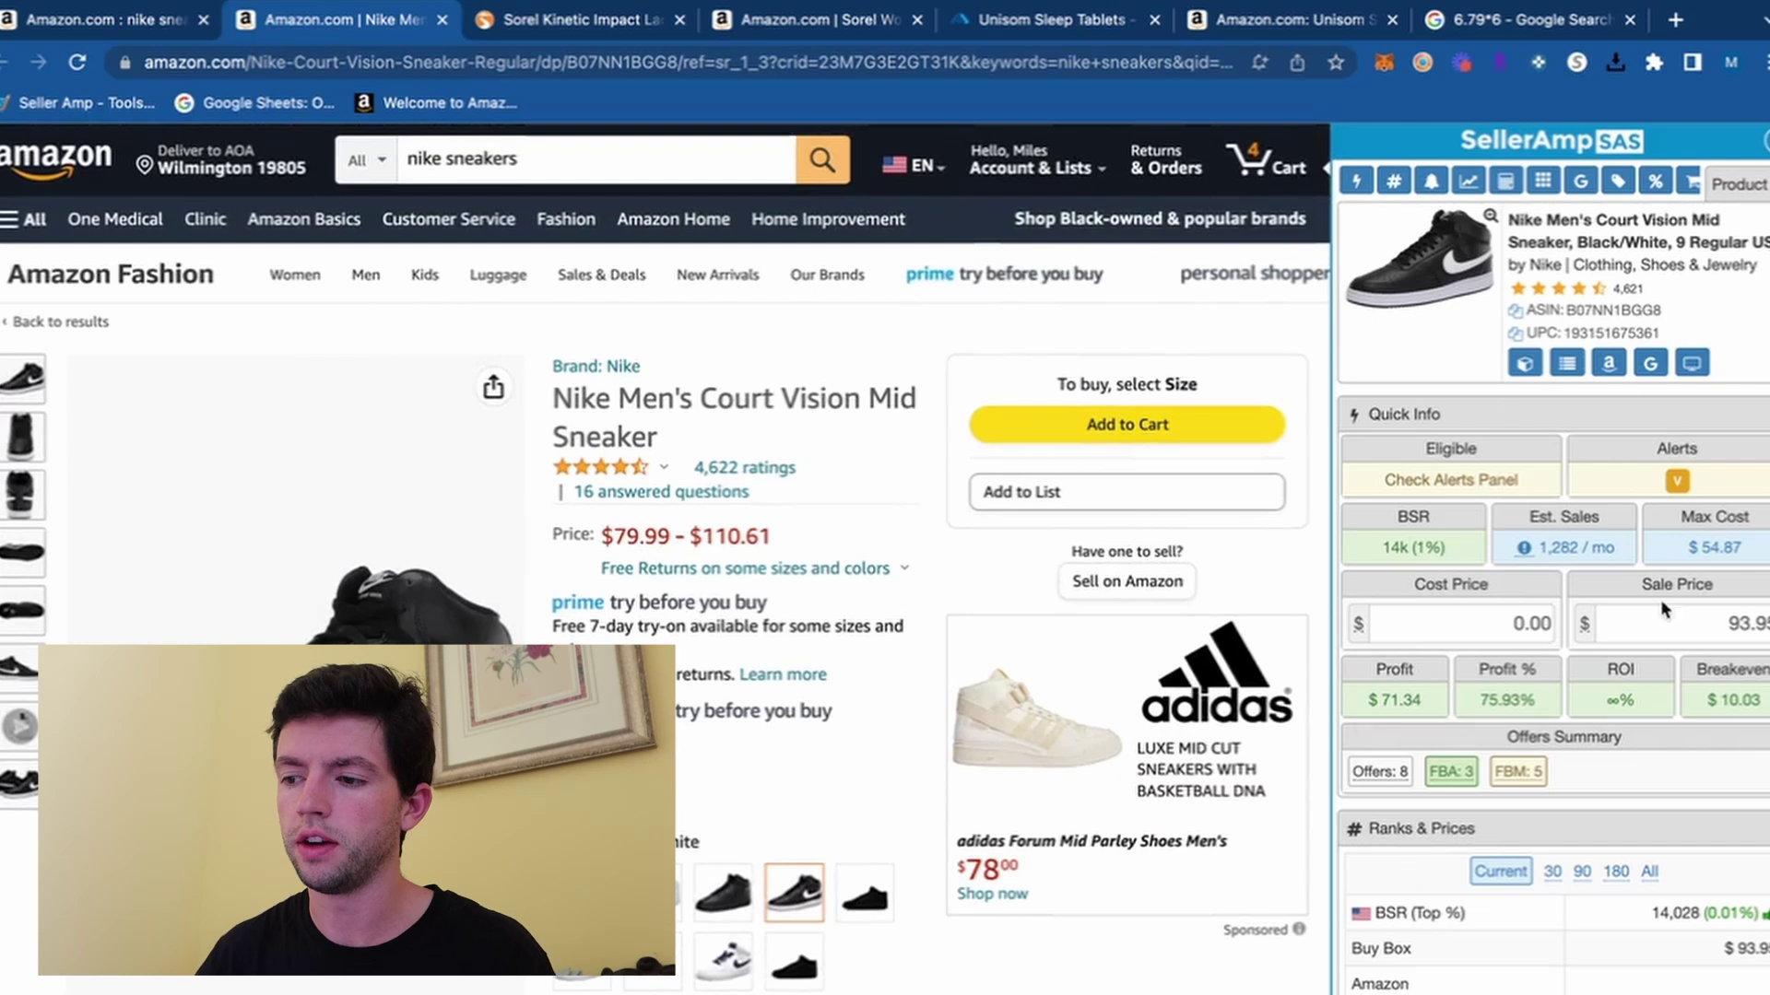
Step: Select size 10.5 for the Nike Men's Court Vision Mid Sneaker after checking SellerAmp's Quick Info figures
{"action": "scroll", "coordinate": [1765, 486], "scroll_direction": "up", "scroll_amount": 5}
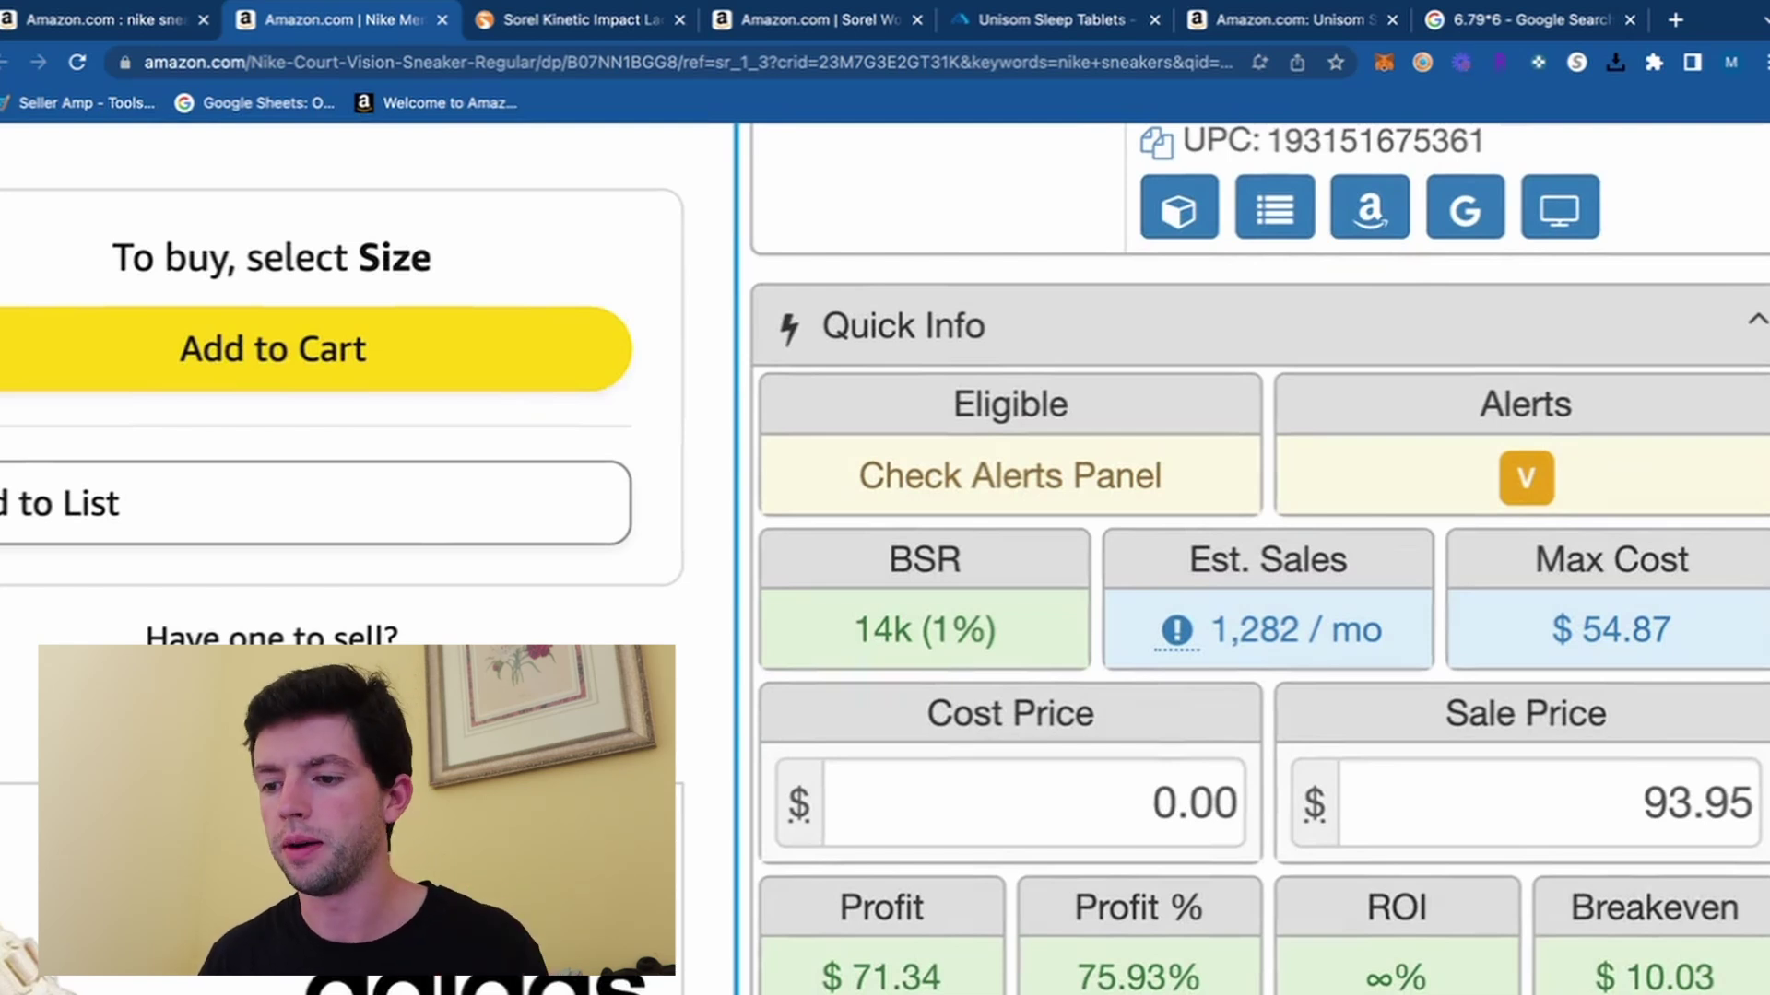
{"action": "scroll", "coordinate": [1733, 523], "scroll_direction": "down", "scroll_amount": 5}
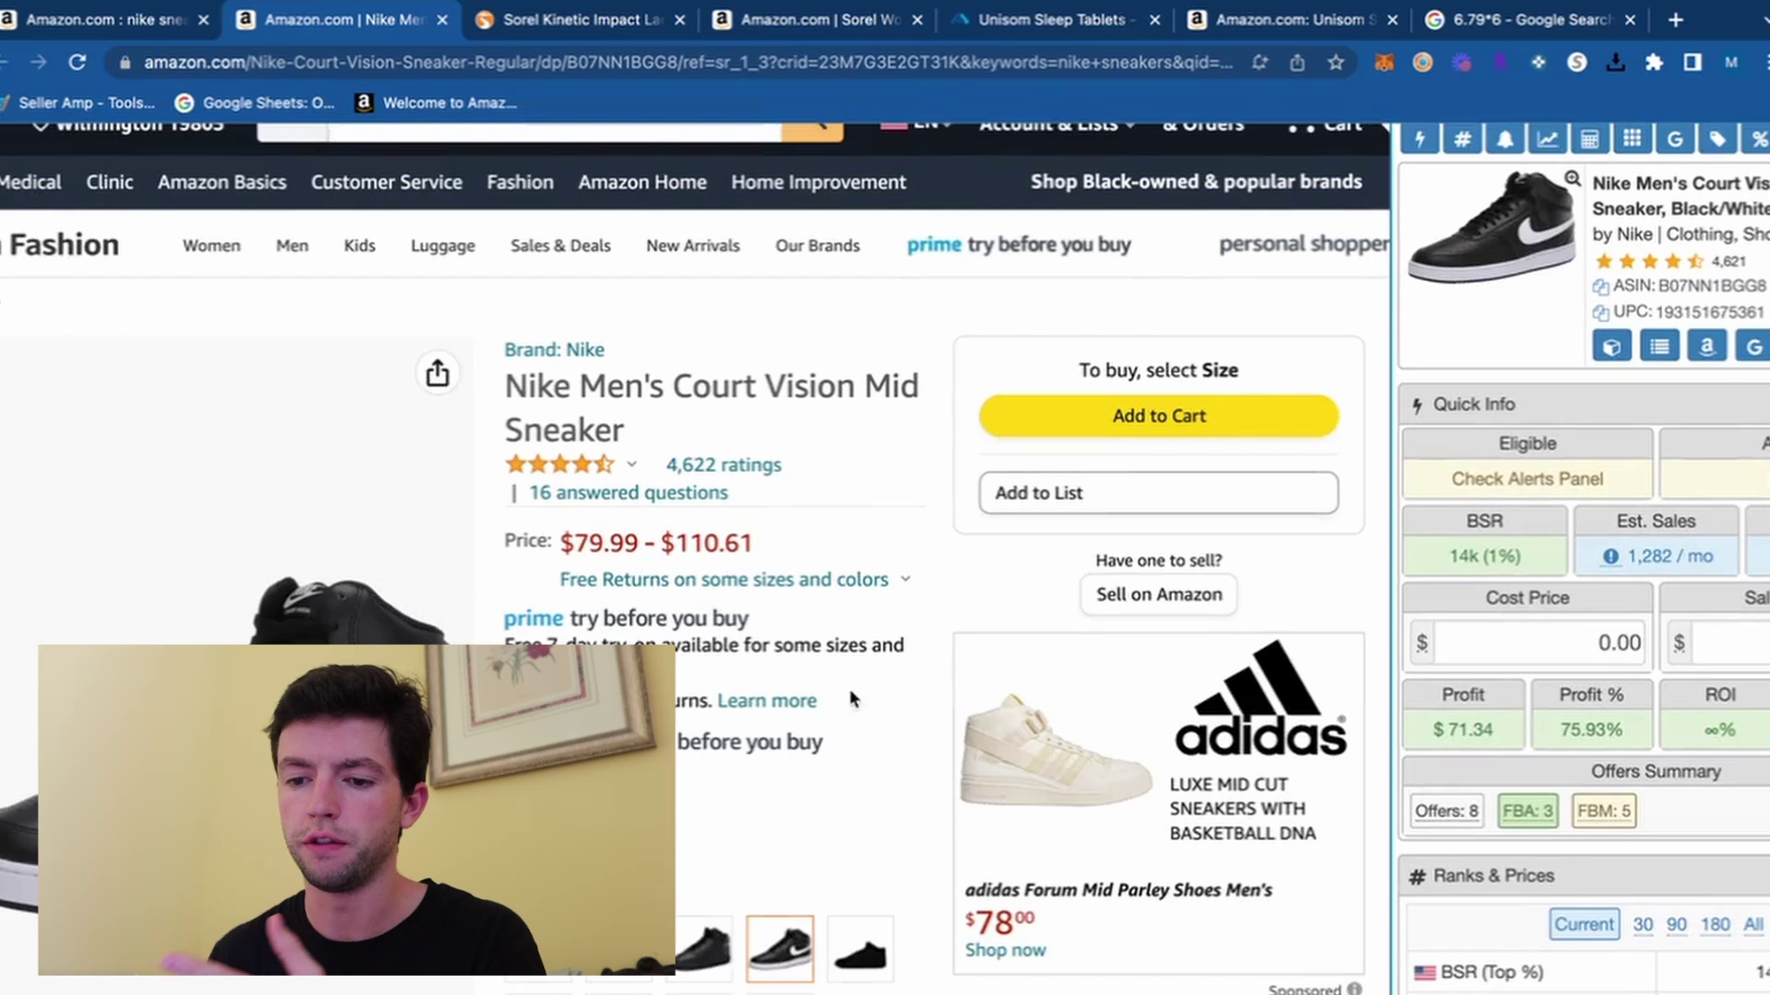
{"action": "left_click", "coordinate": [590, 828]}
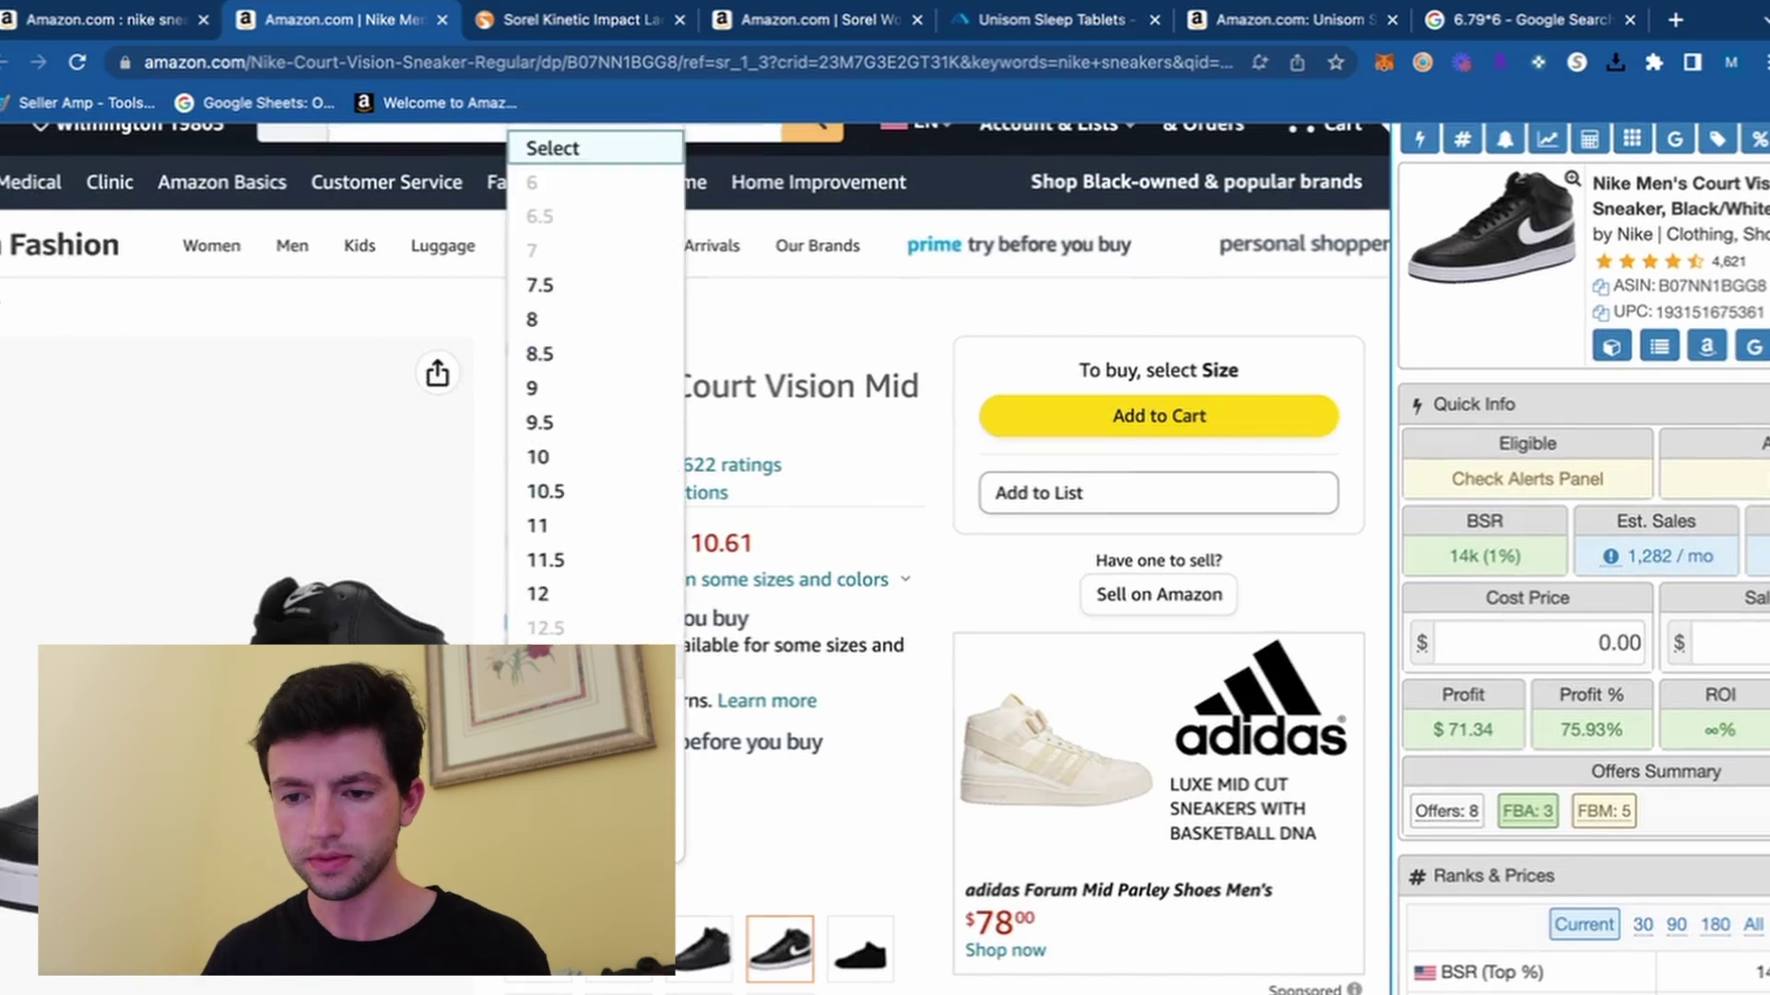
{"action": "left_click", "coordinate": [581, 496]}
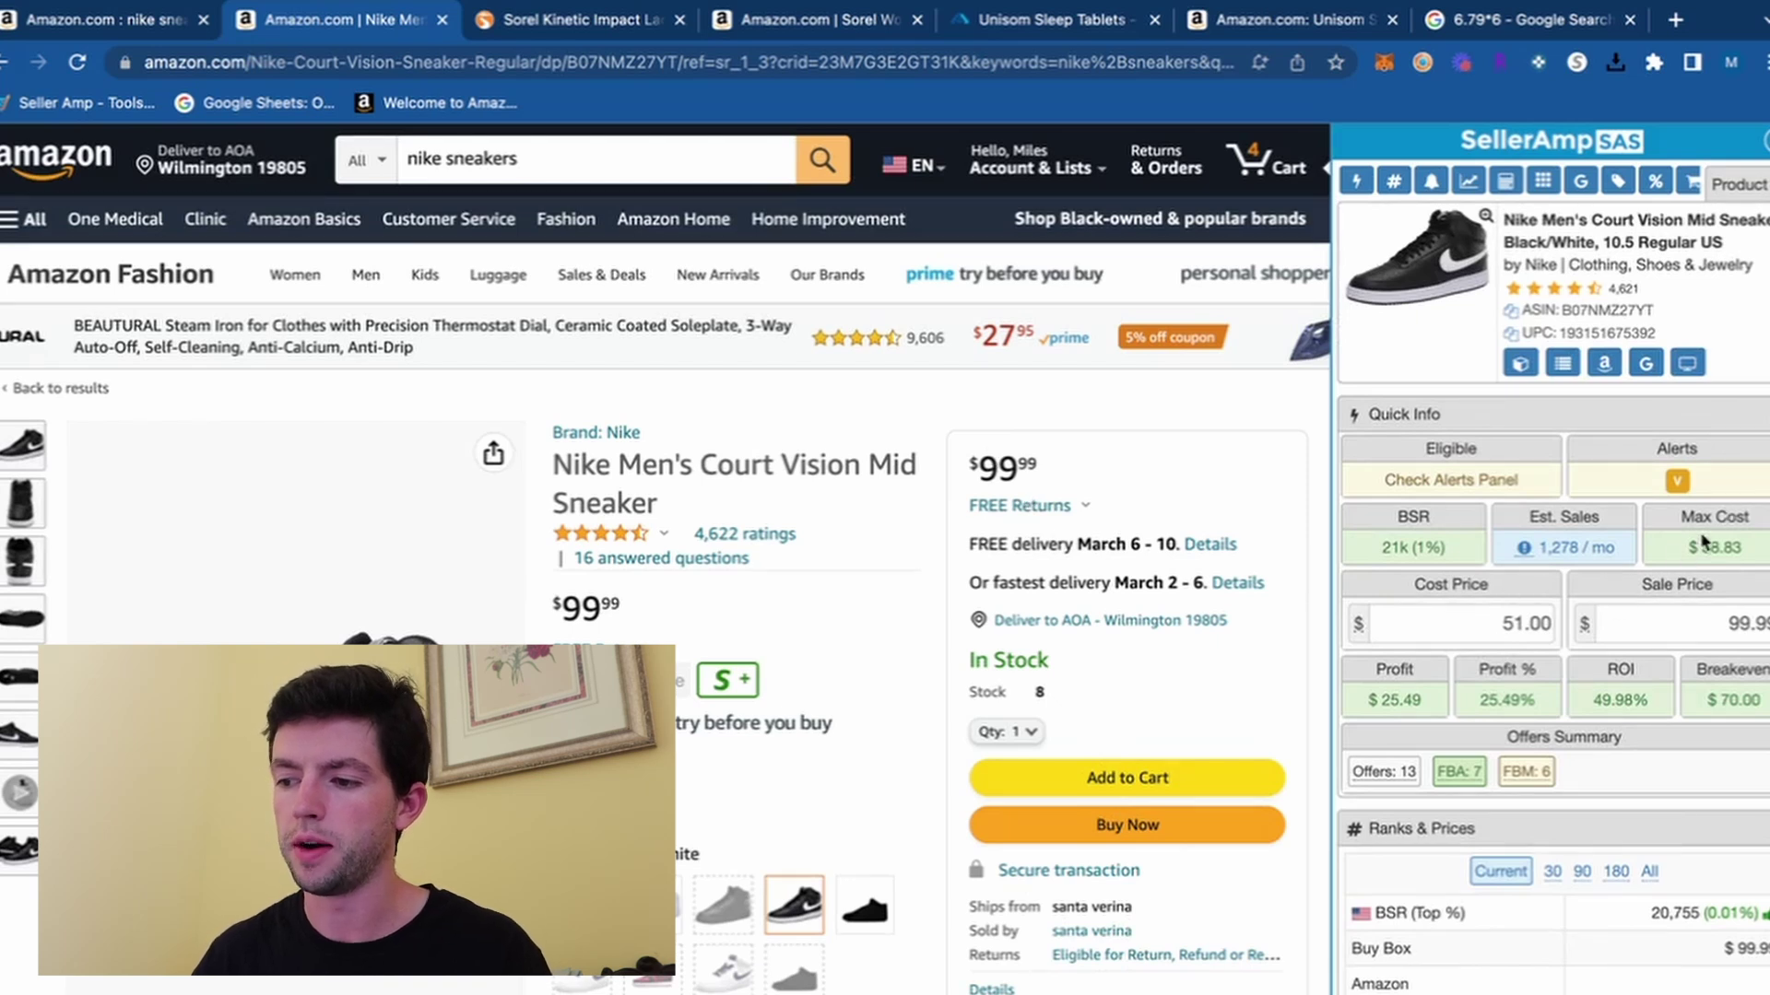
Step: Test a cost price of 58 in the SellerAmp calculator, then set it to 50
{"action": "double_click", "coordinate": [1450, 613]}
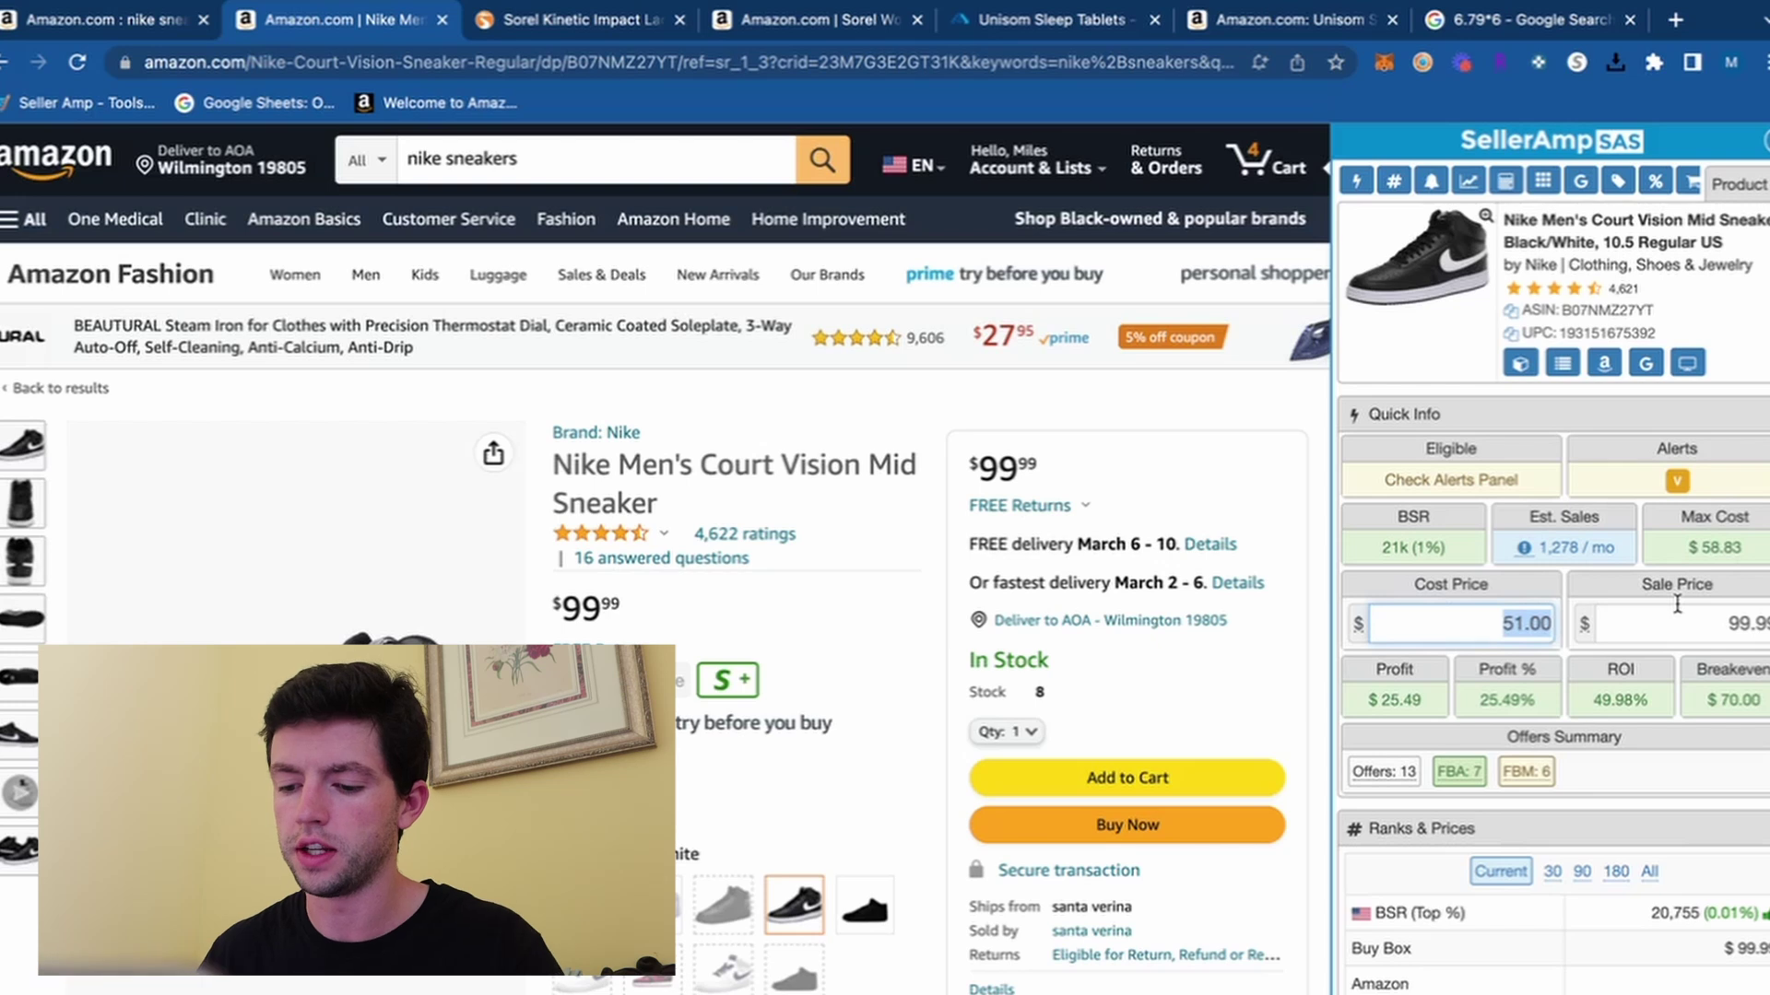
{"action": "type", "text": "58"}
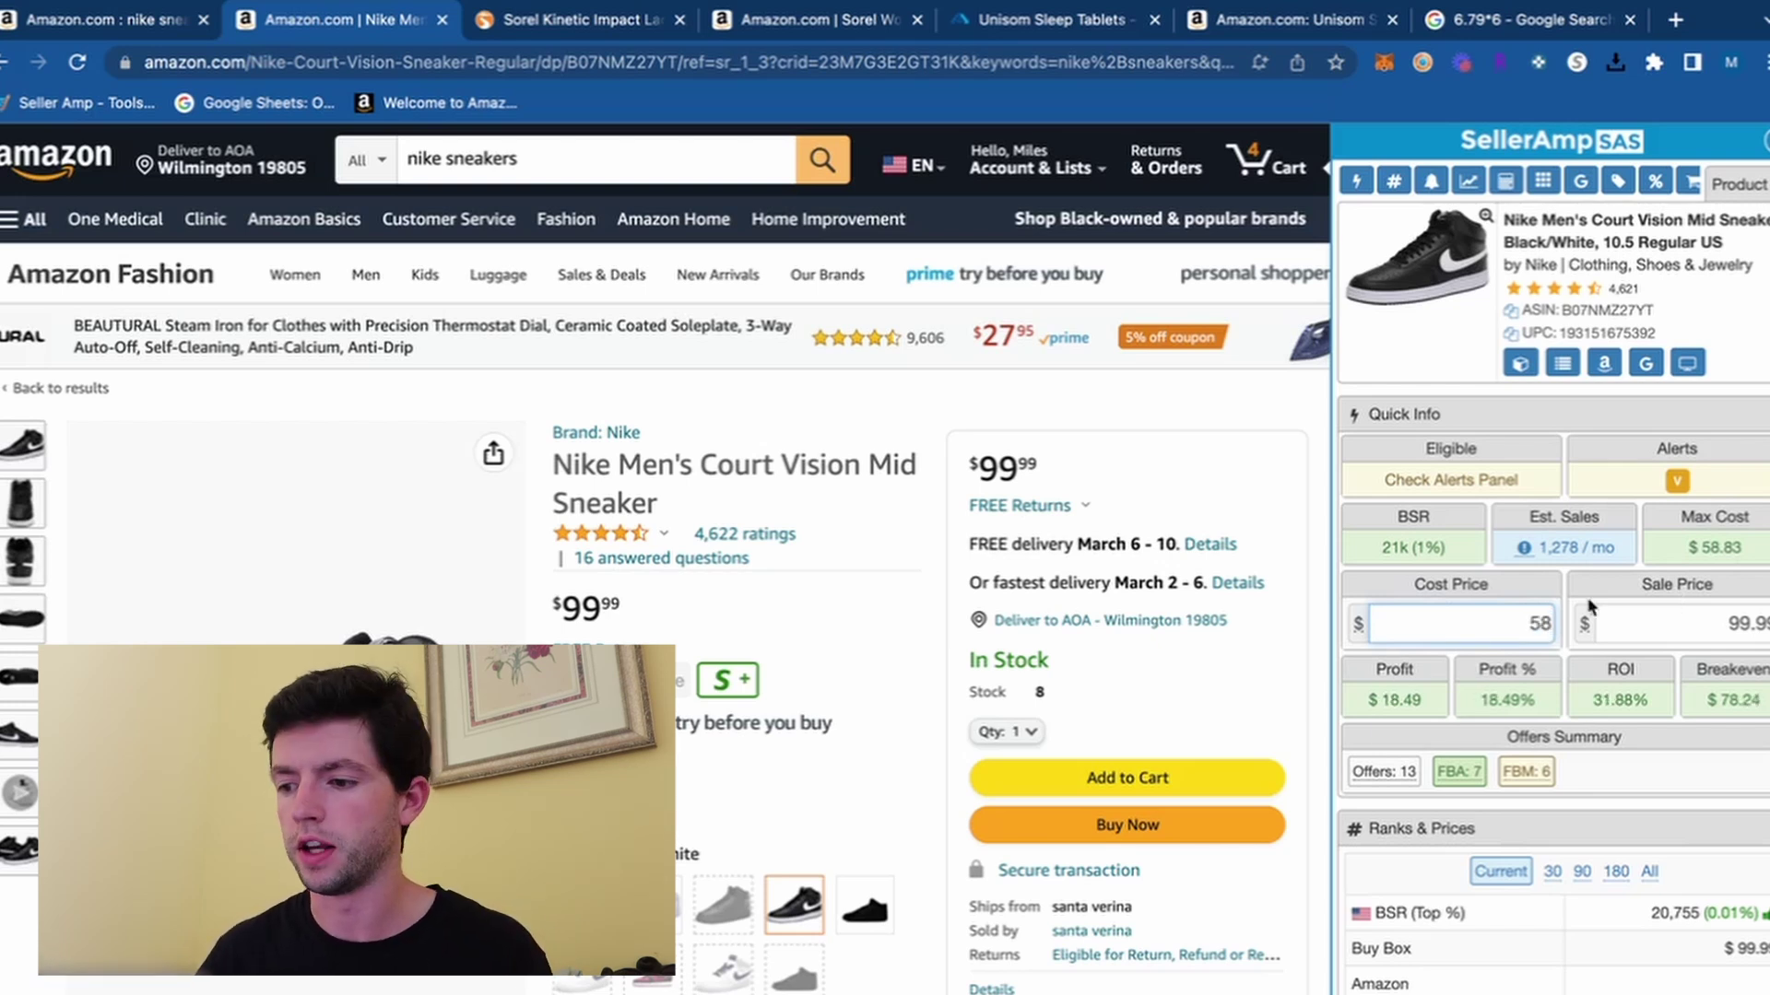
{"action": "key", "text": "BackSpace"}
{"action": "type", "text": "0"}
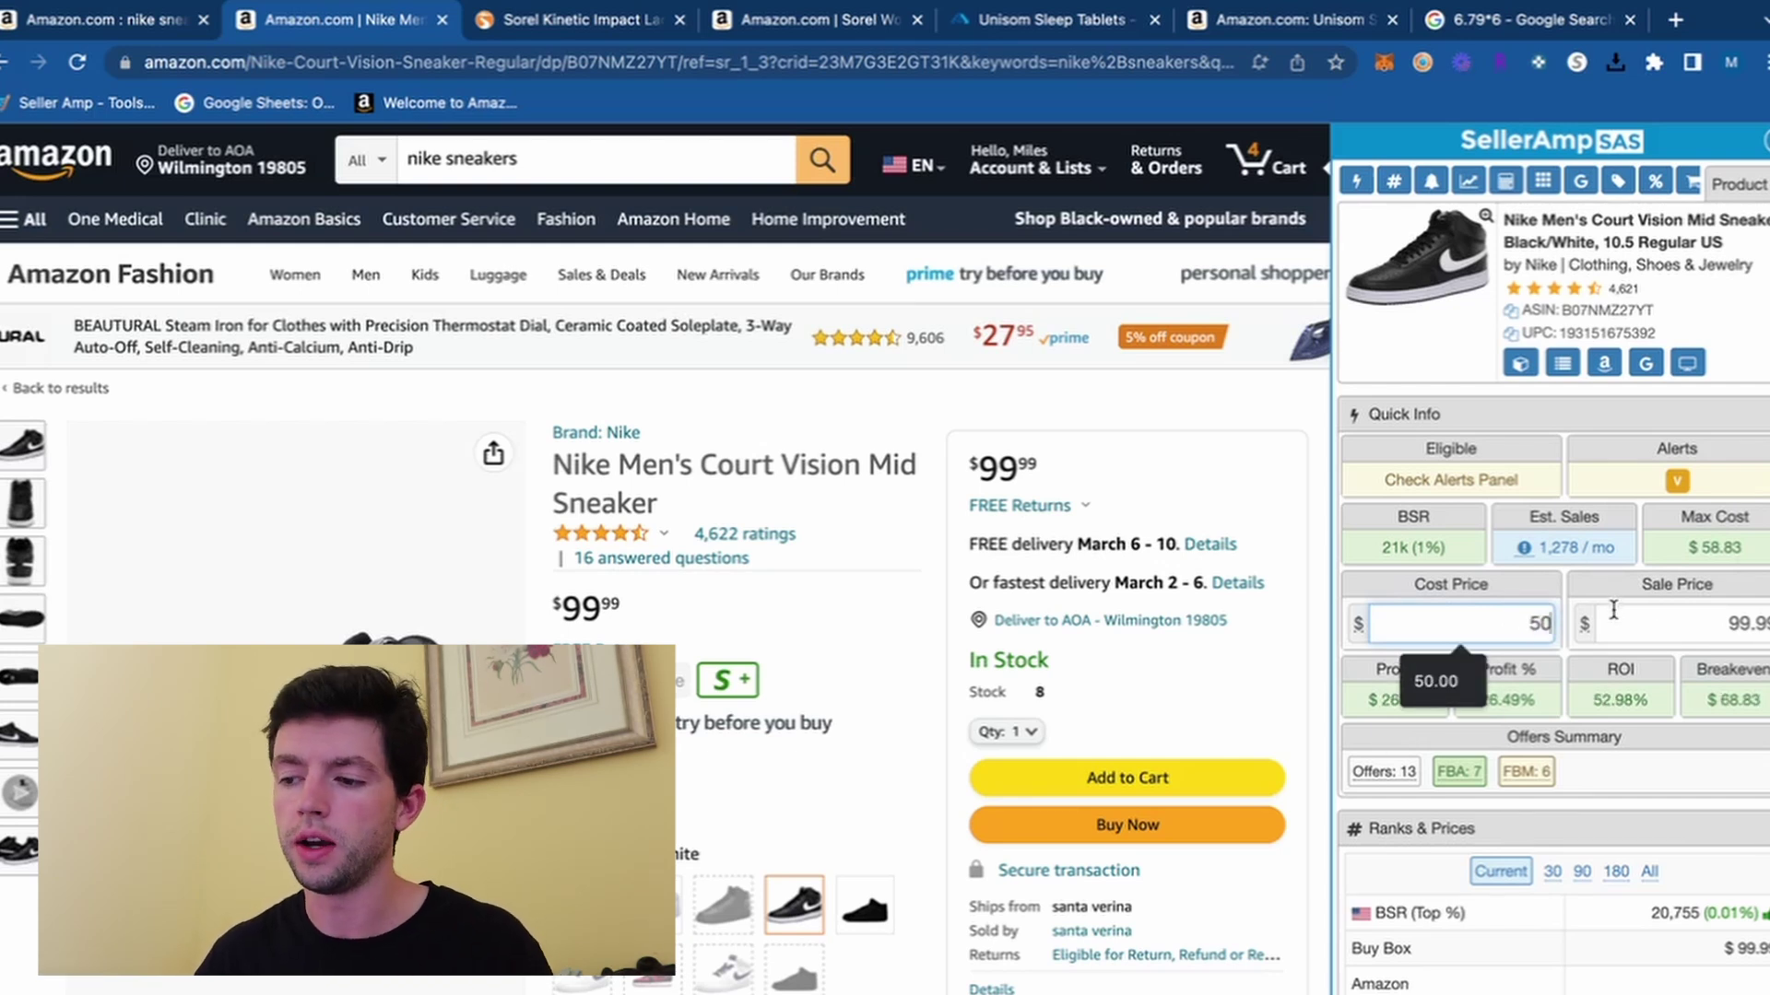
{"action": "left_click", "coordinate": [1557, 658]}
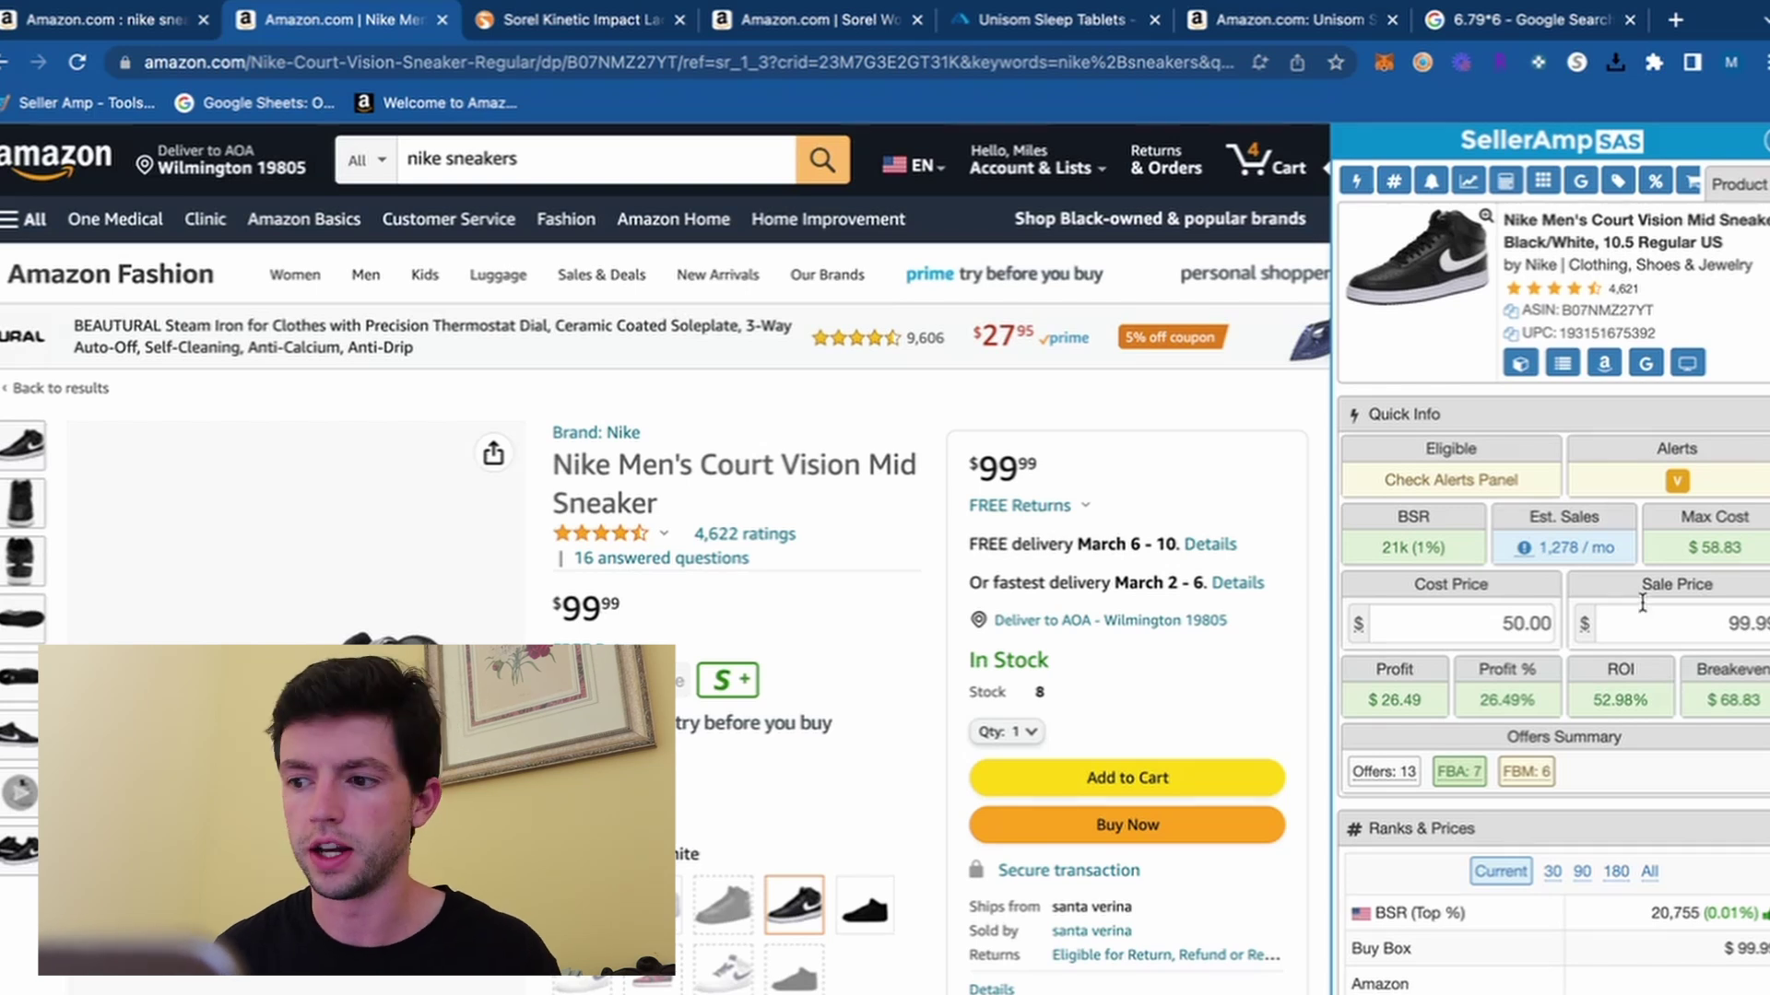
Step: Check the sneaker's BSR and limit its price history chart by hiding the Amazon, New and New, 3rd Party FBM series
{"action": "scroll", "coordinate": [1466, 527], "scroll_direction": "up", "scroll_amount": 10}
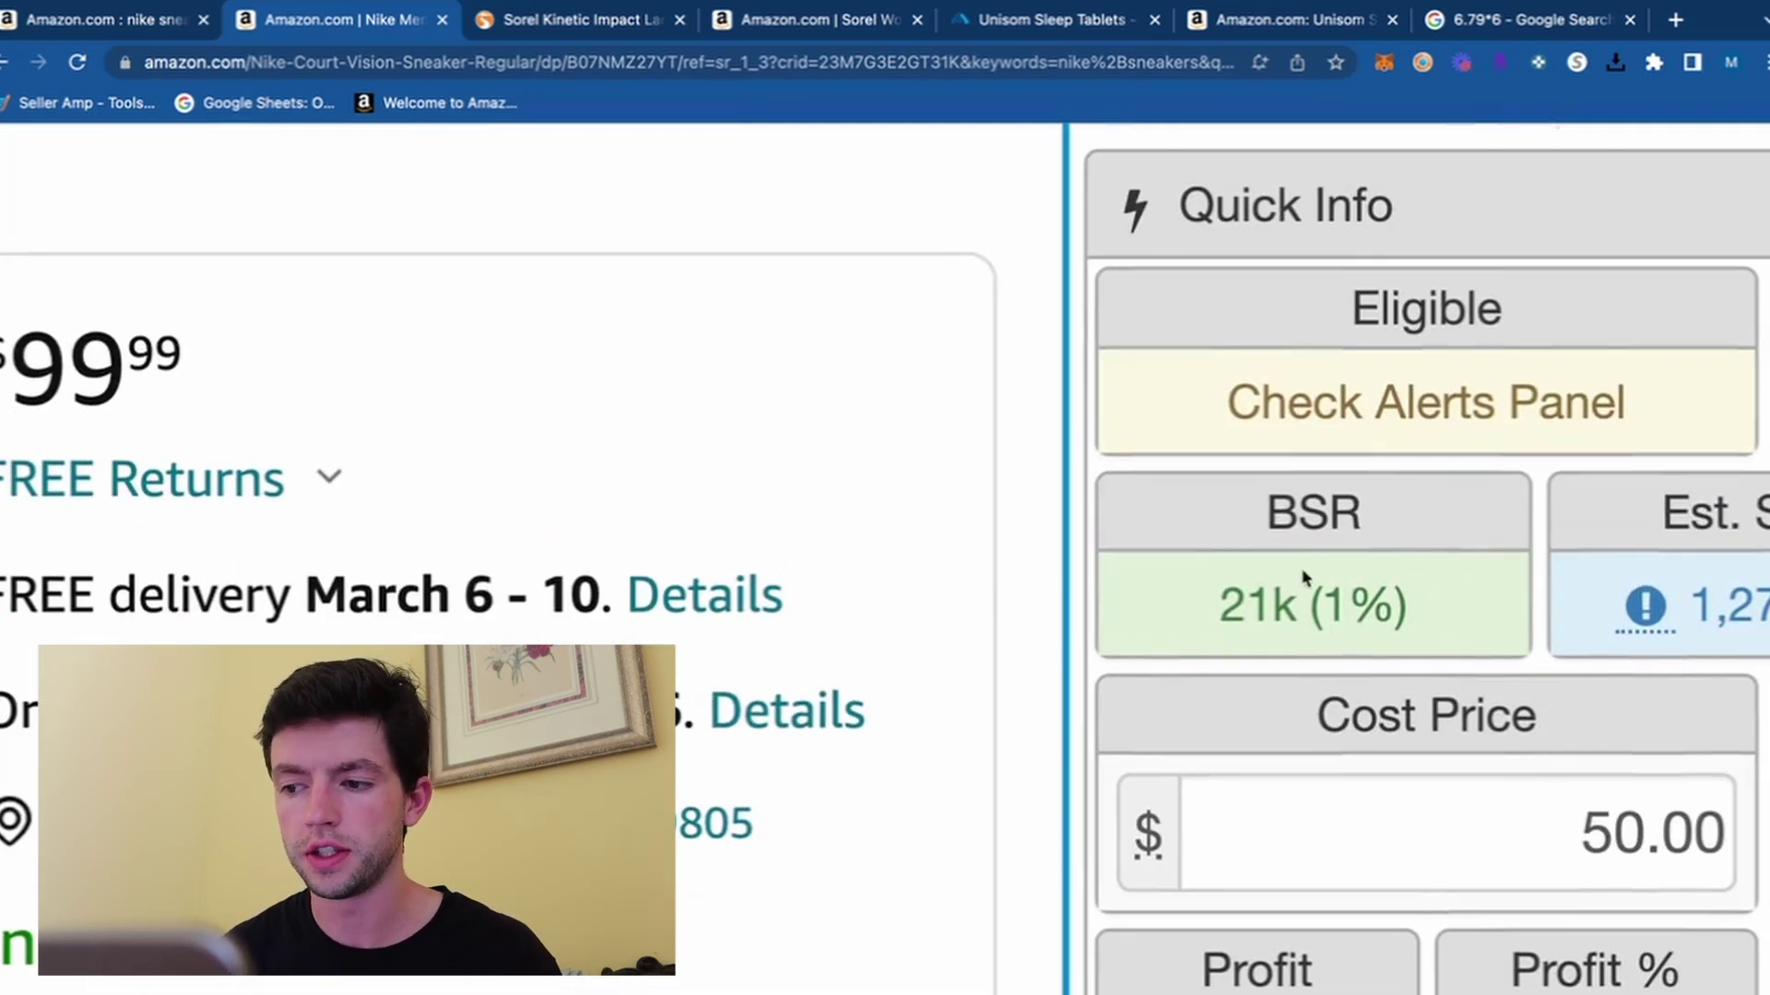
{"action": "scroll", "coordinate": [1305, 578], "scroll_direction": "down", "scroll_amount": 10}
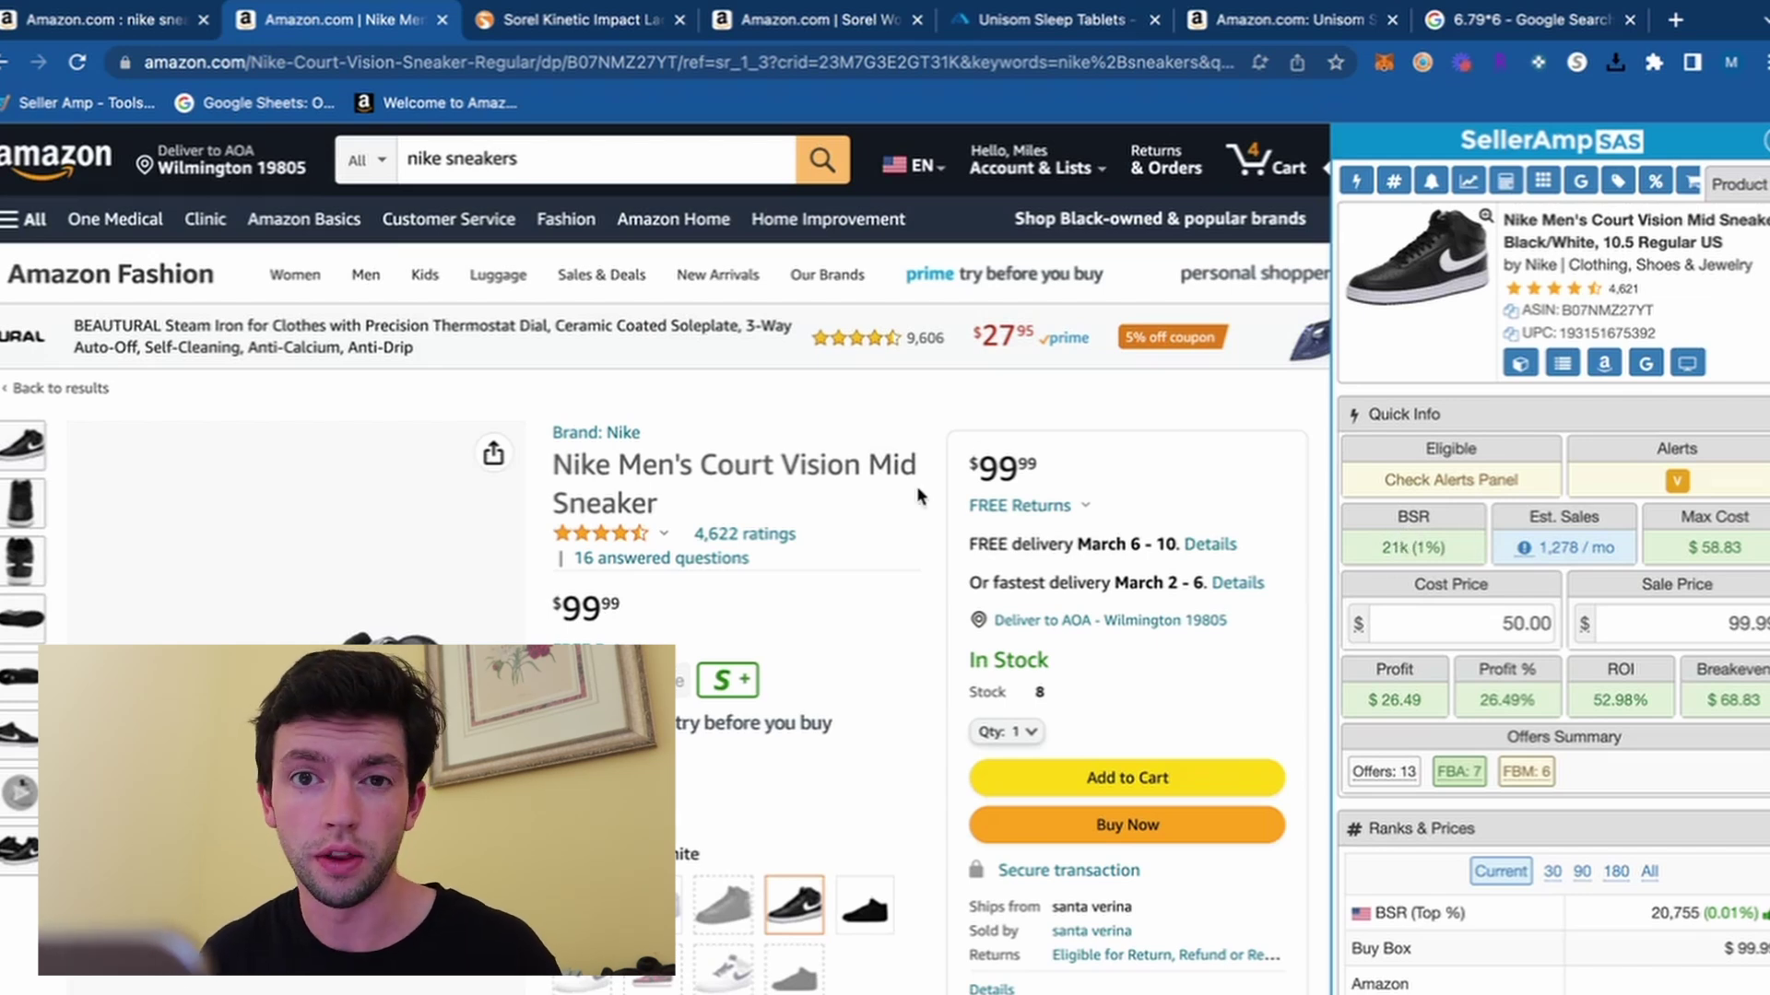
{"action": "scroll", "coordinate": [918, 490], "scroll_direction": "down", "scroll_amount": 15}
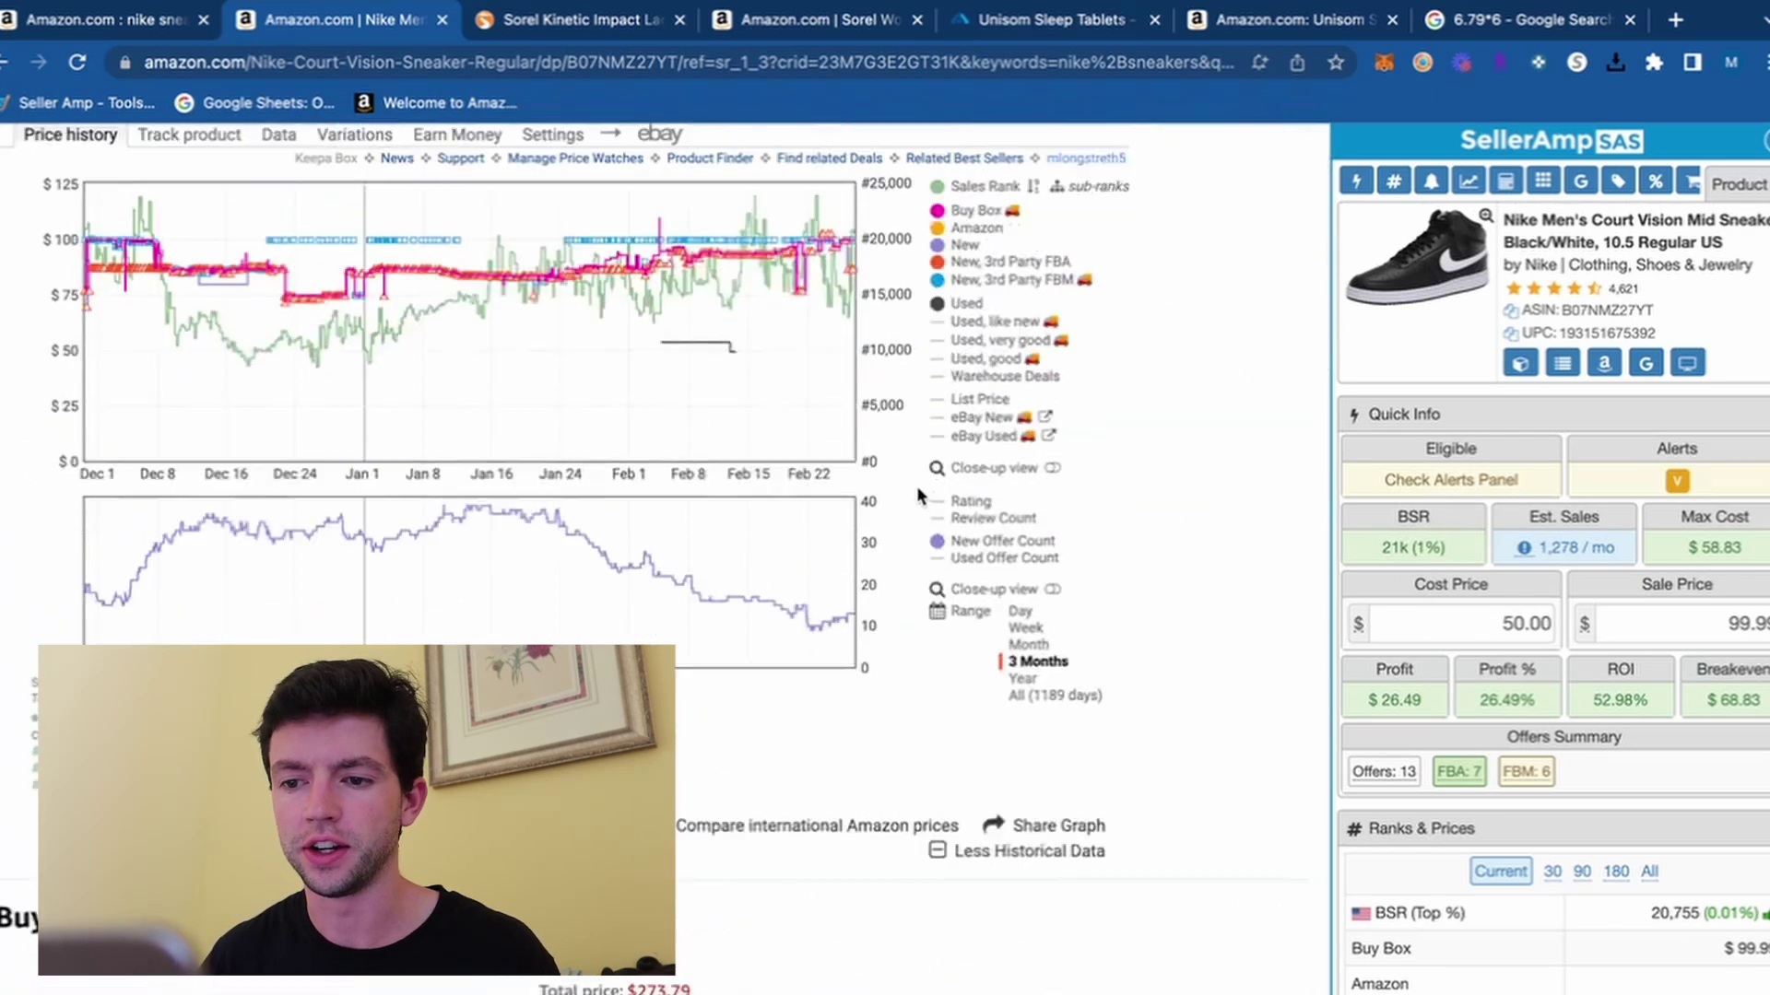
{"action": "scroll", "coordinate": [917, 495], "scroll_direction": "up", "scroll_amount": 1}
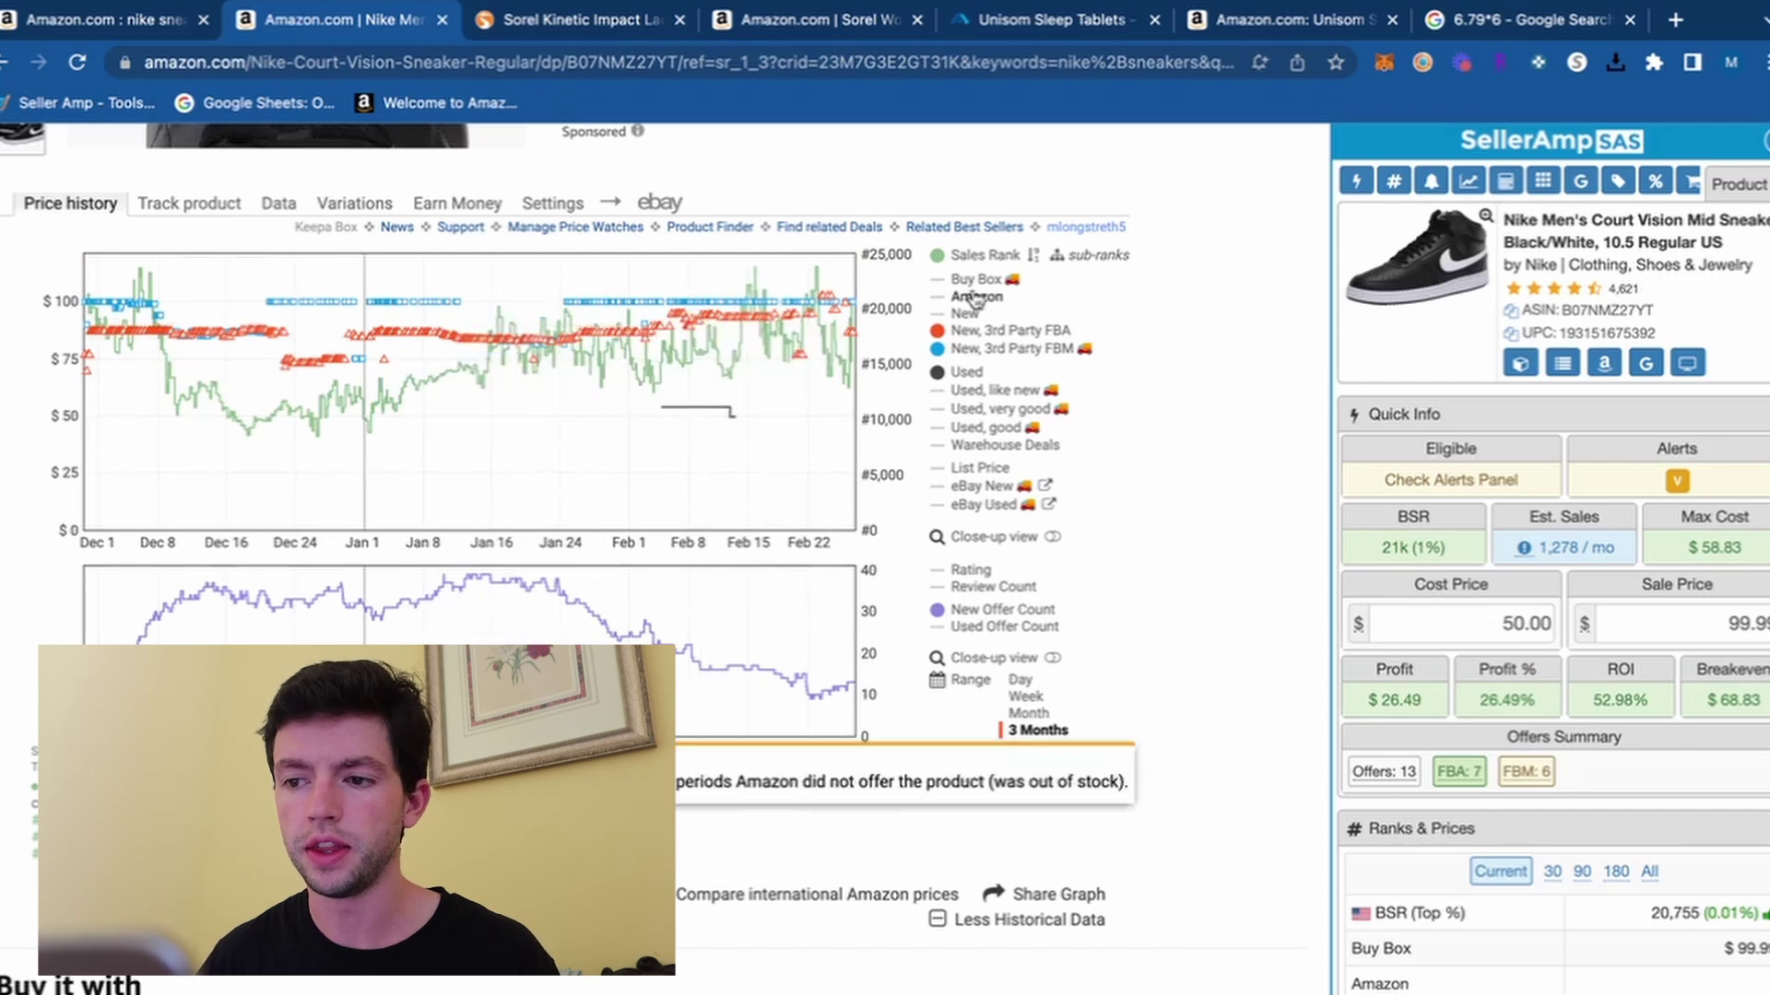
{"action": "left_click", "coordinate": [968, 332]}
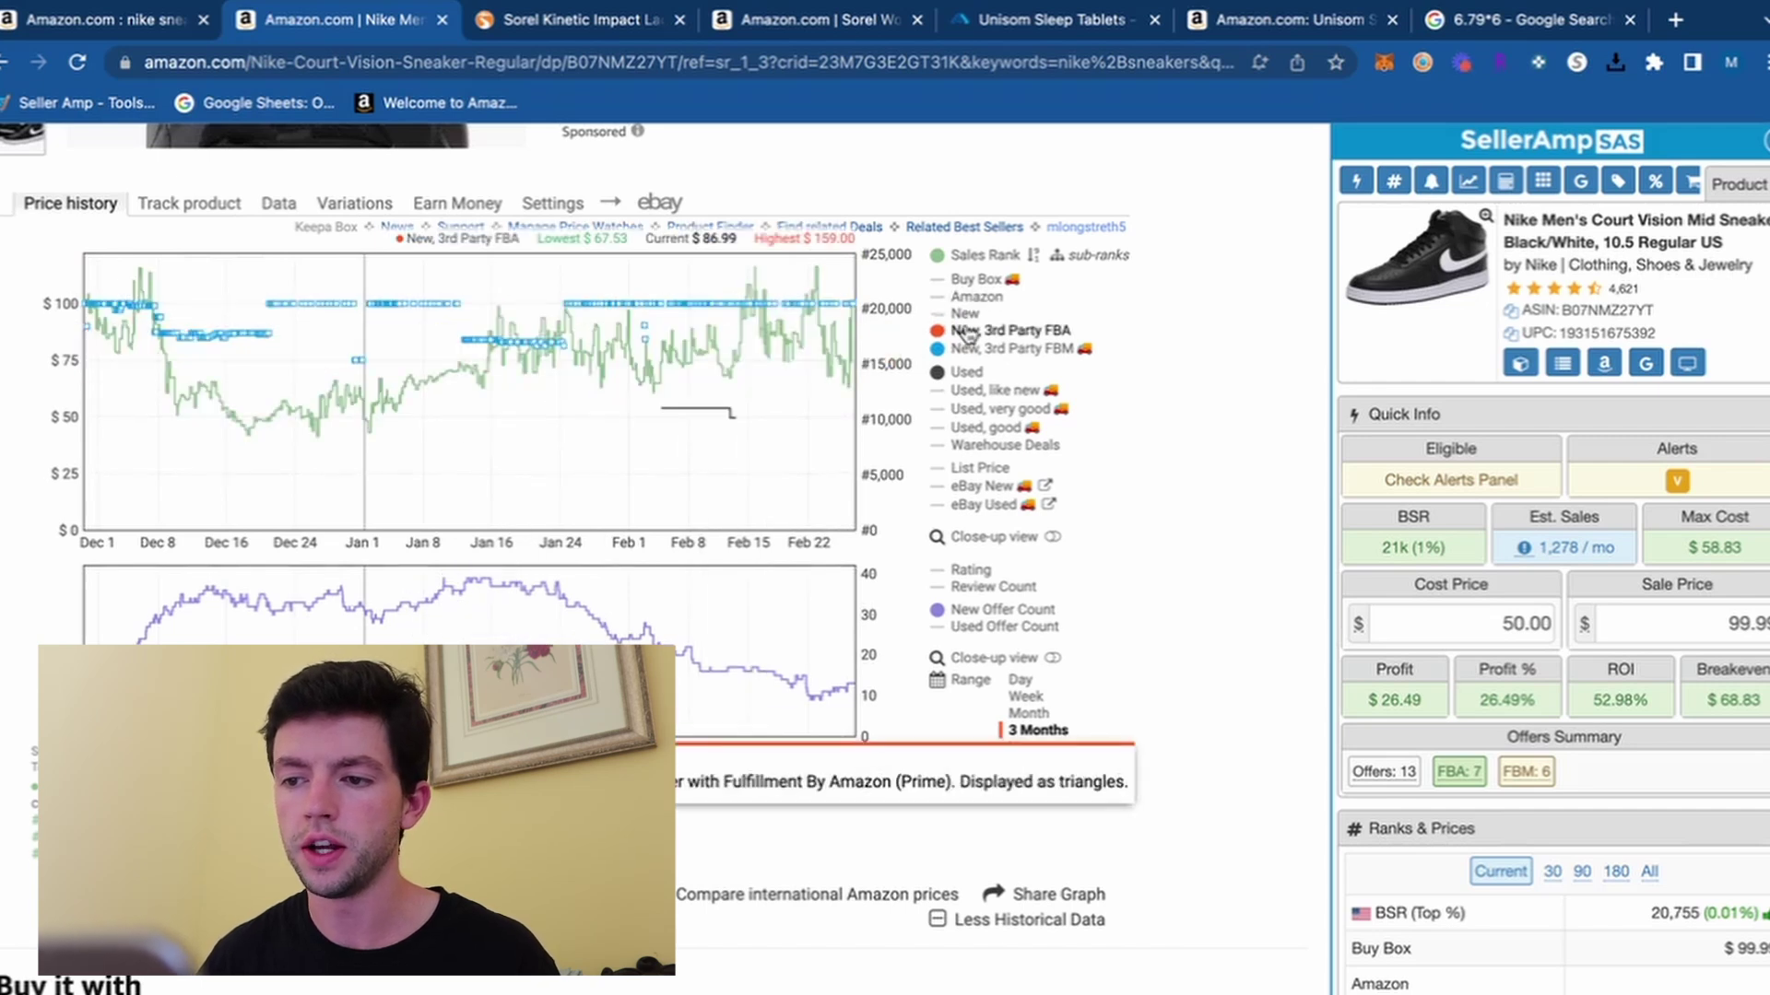
{"action": "left_click", "coordinate": [969, 352]}
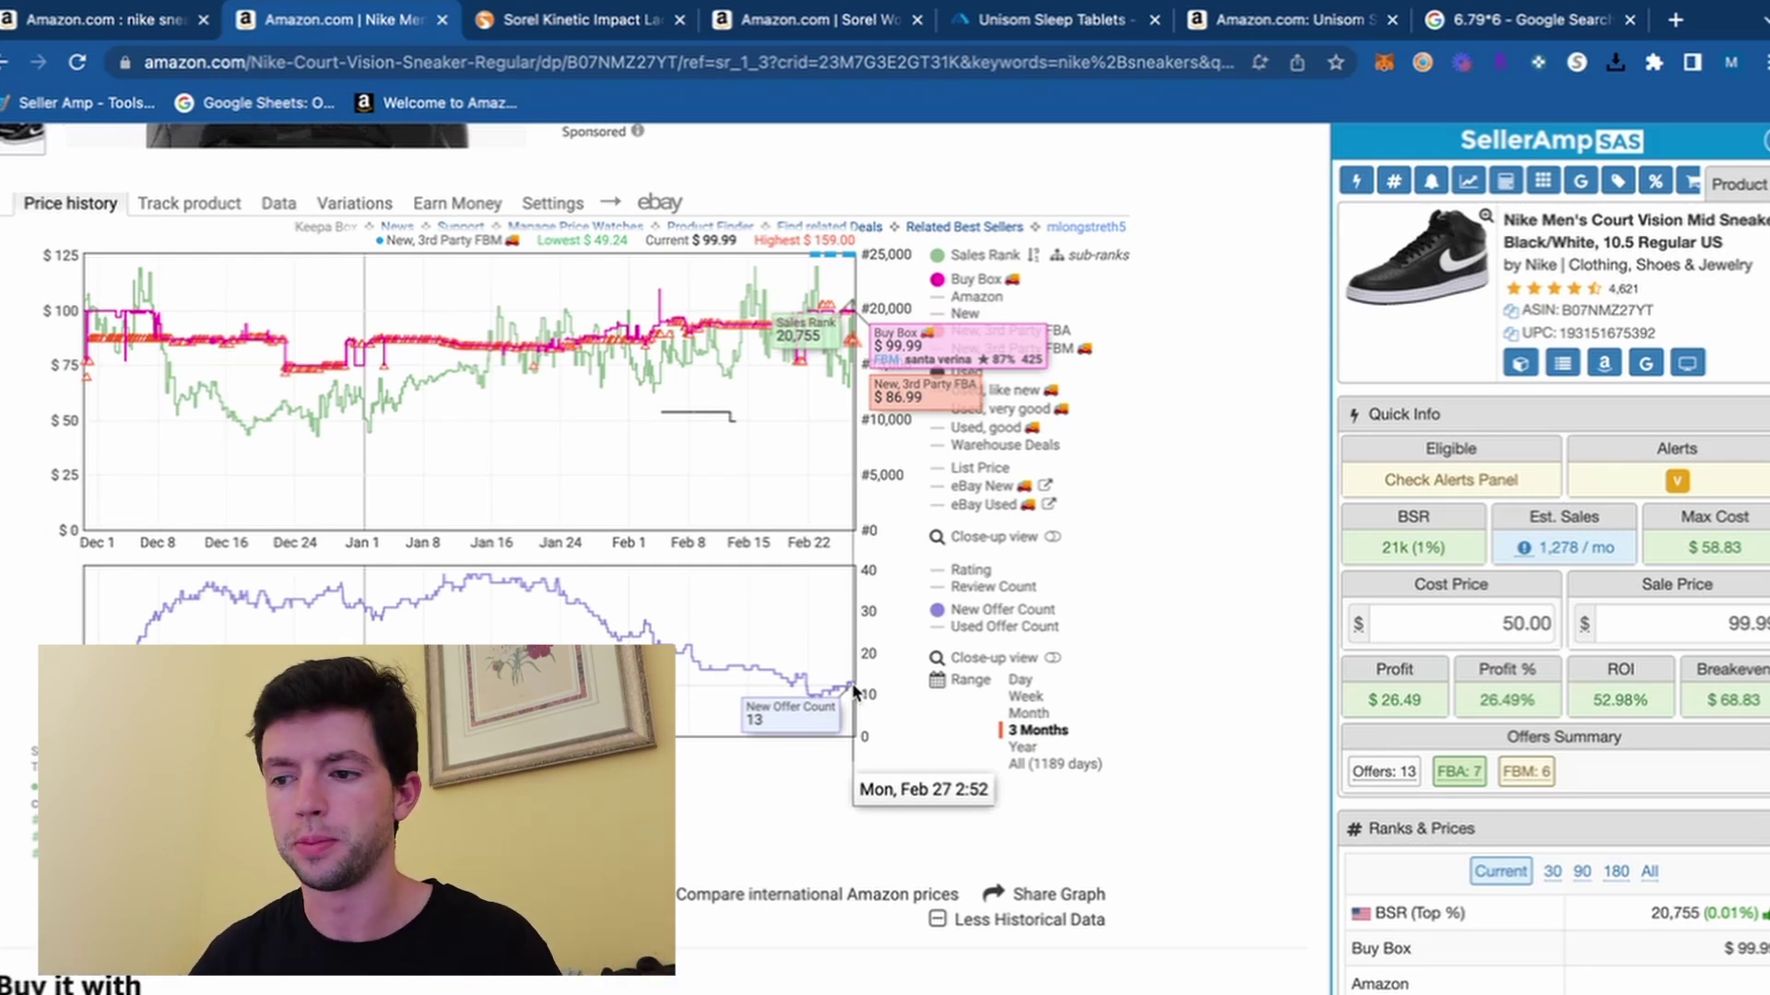
Step: Review the Nike sneaker's buy box price, sales rank and offer count history alongside its current buying options
{"action": "scroll", "coordinate": [1264, 514], "scroll_direction": "up", "scroll_amount": 7}
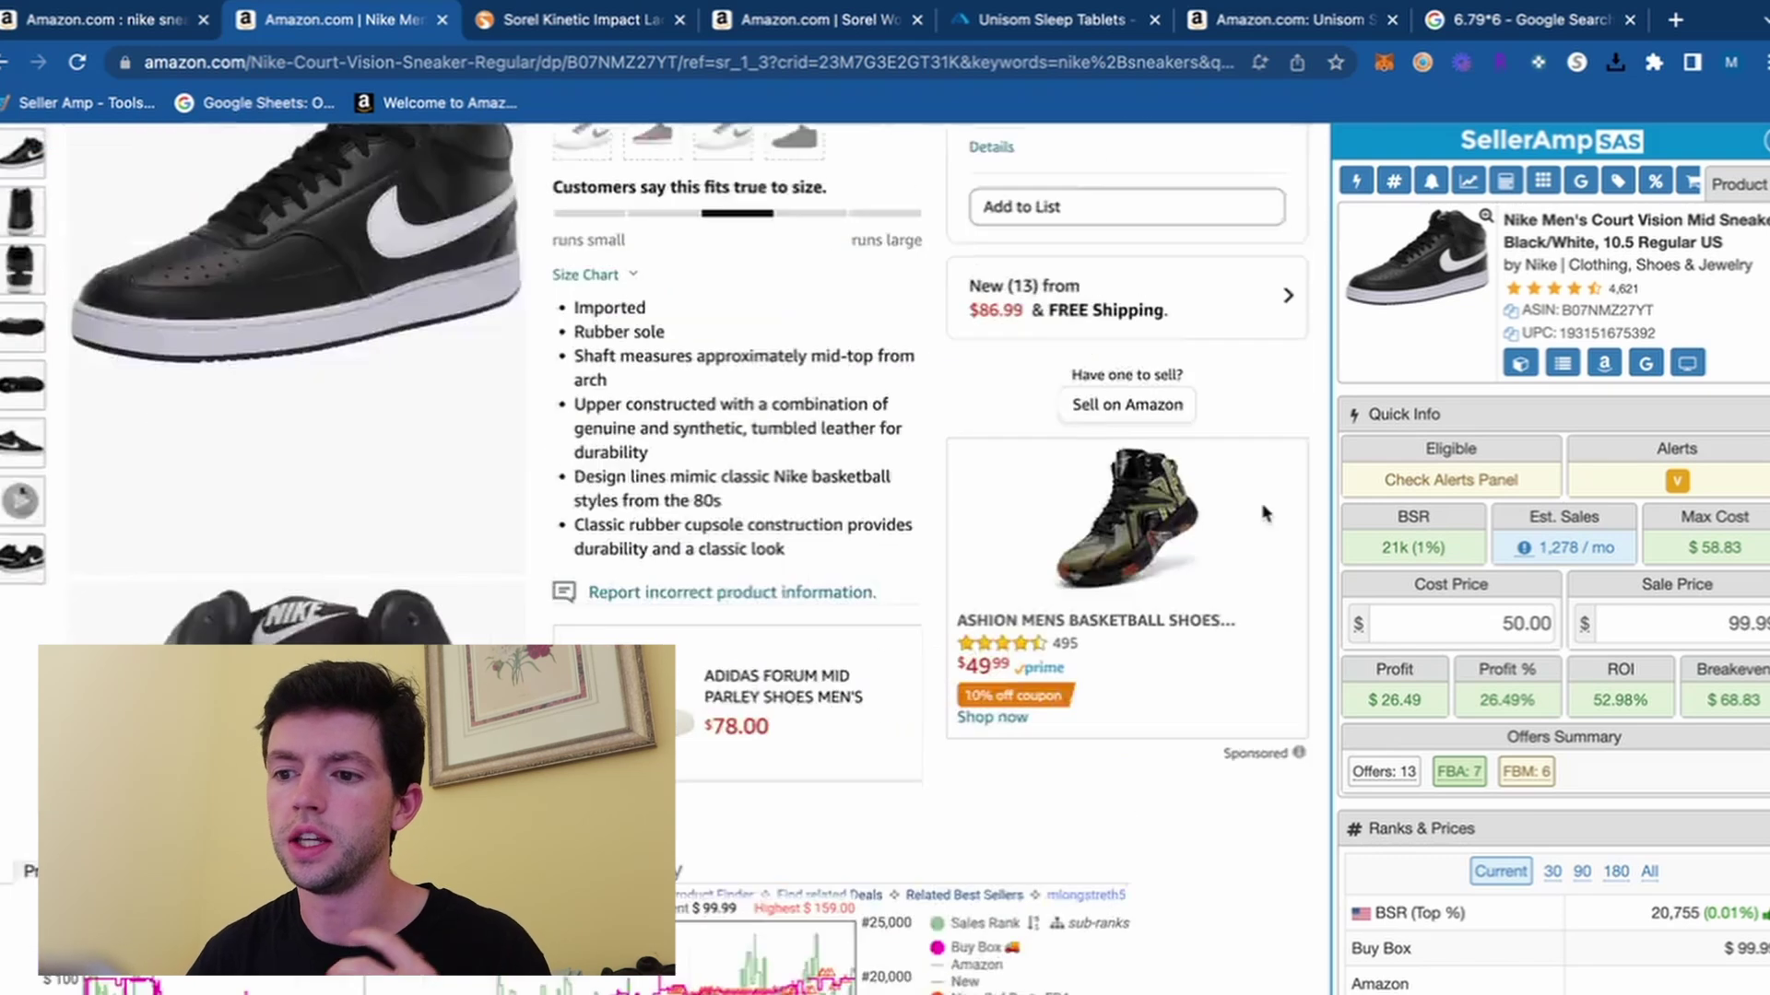
{"action": "scroll", "coordinate": [1264, 513], "scroll_direction": "up", "scroll_amount": 7}
{"action": "scroll", "coordinate": [879, 512], "scroll_direction": "down", "scroll_amount": 13}
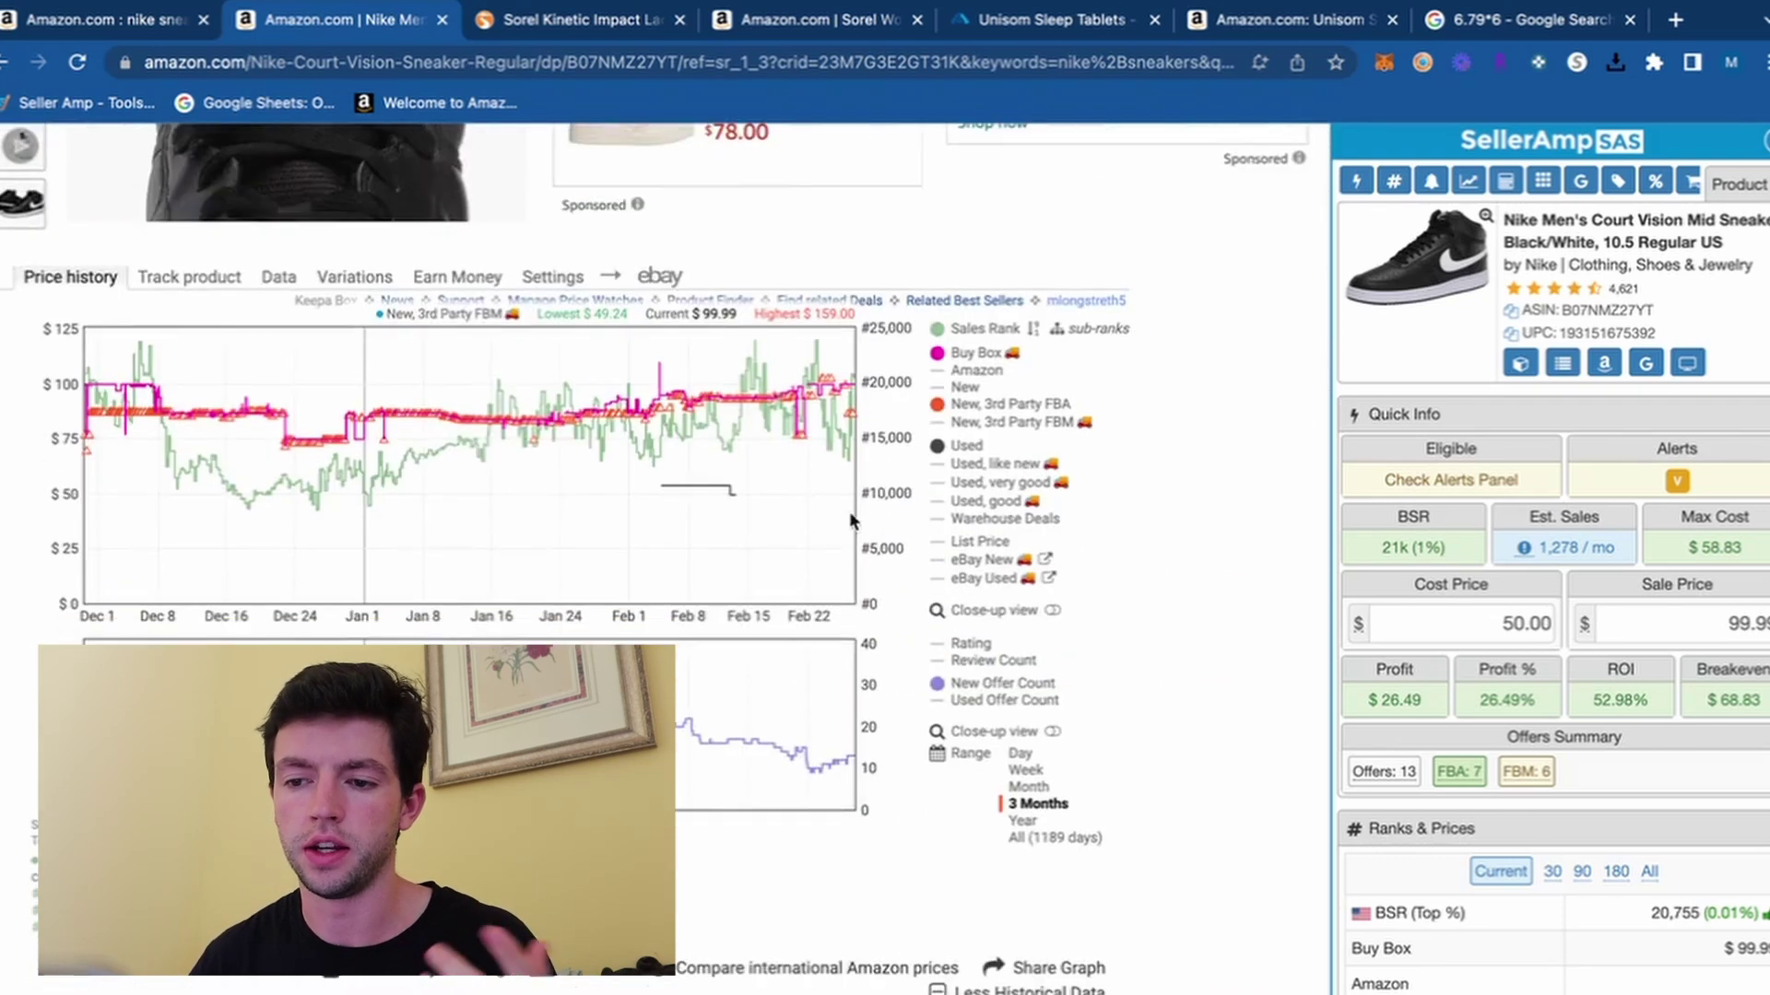
{"action": "mouse_move", "coordinate": [425, 524]}
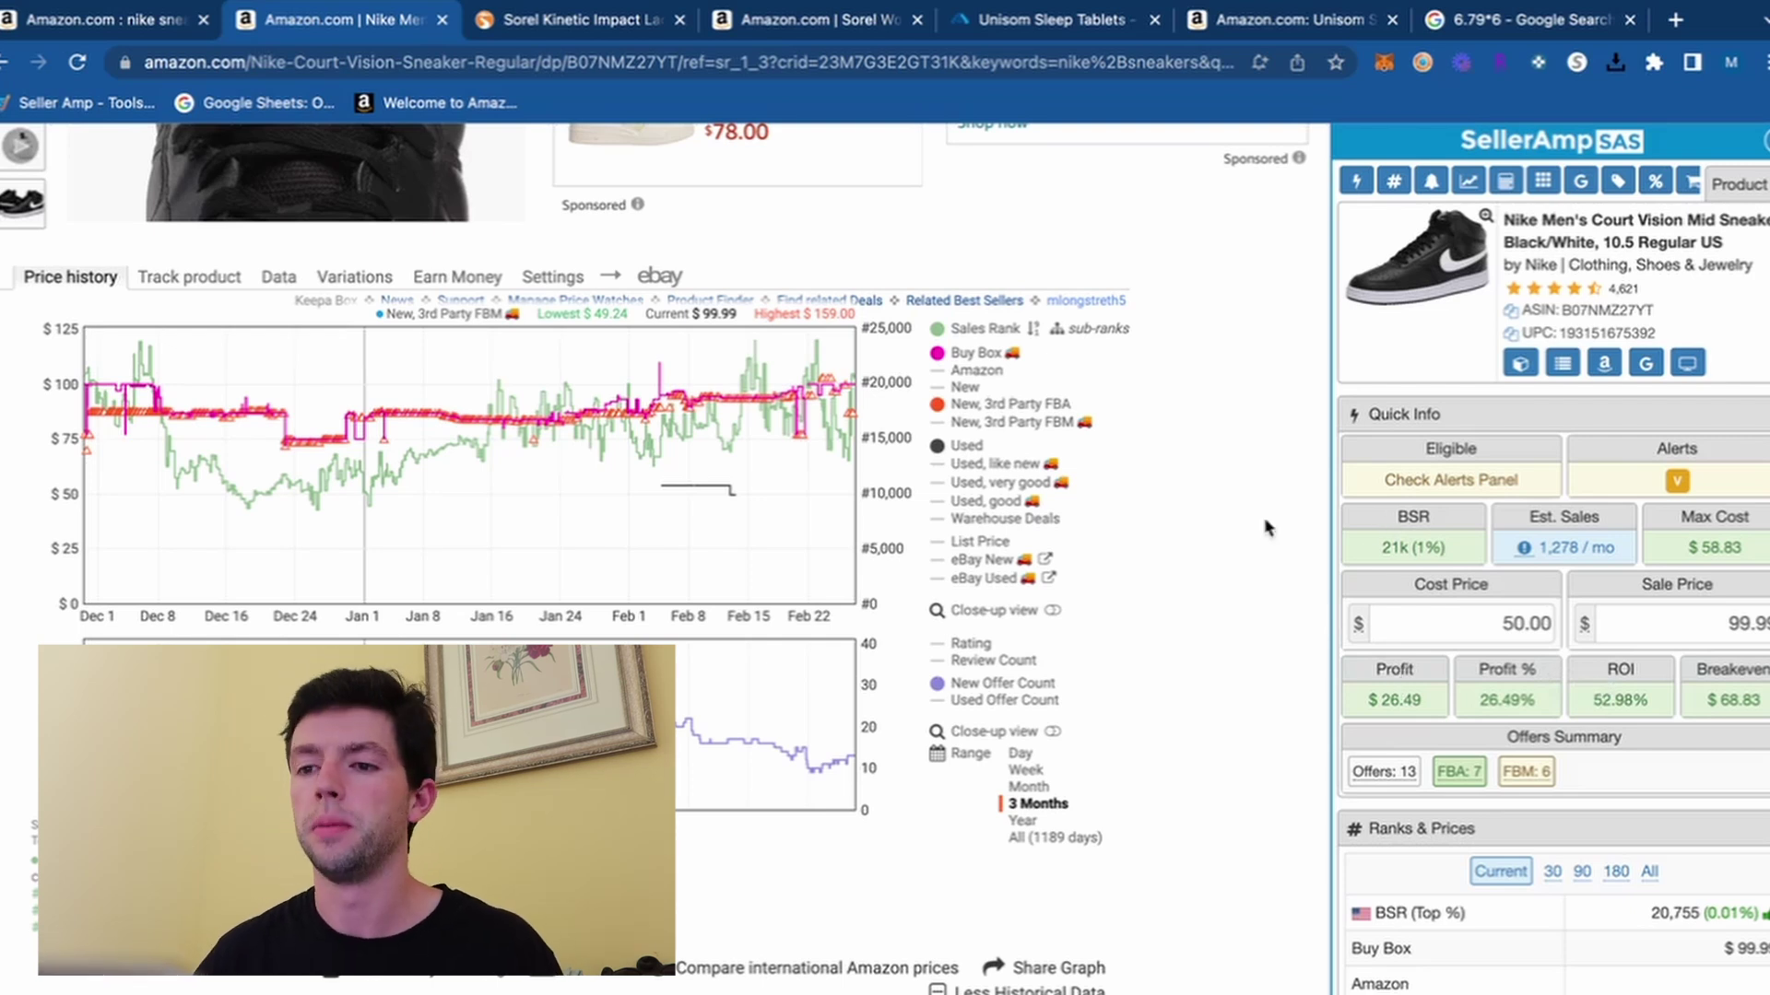
{"action": "scroll", "coordinate": [1265, 526], "scroll_direction": "up", "scroll_amount": 10}
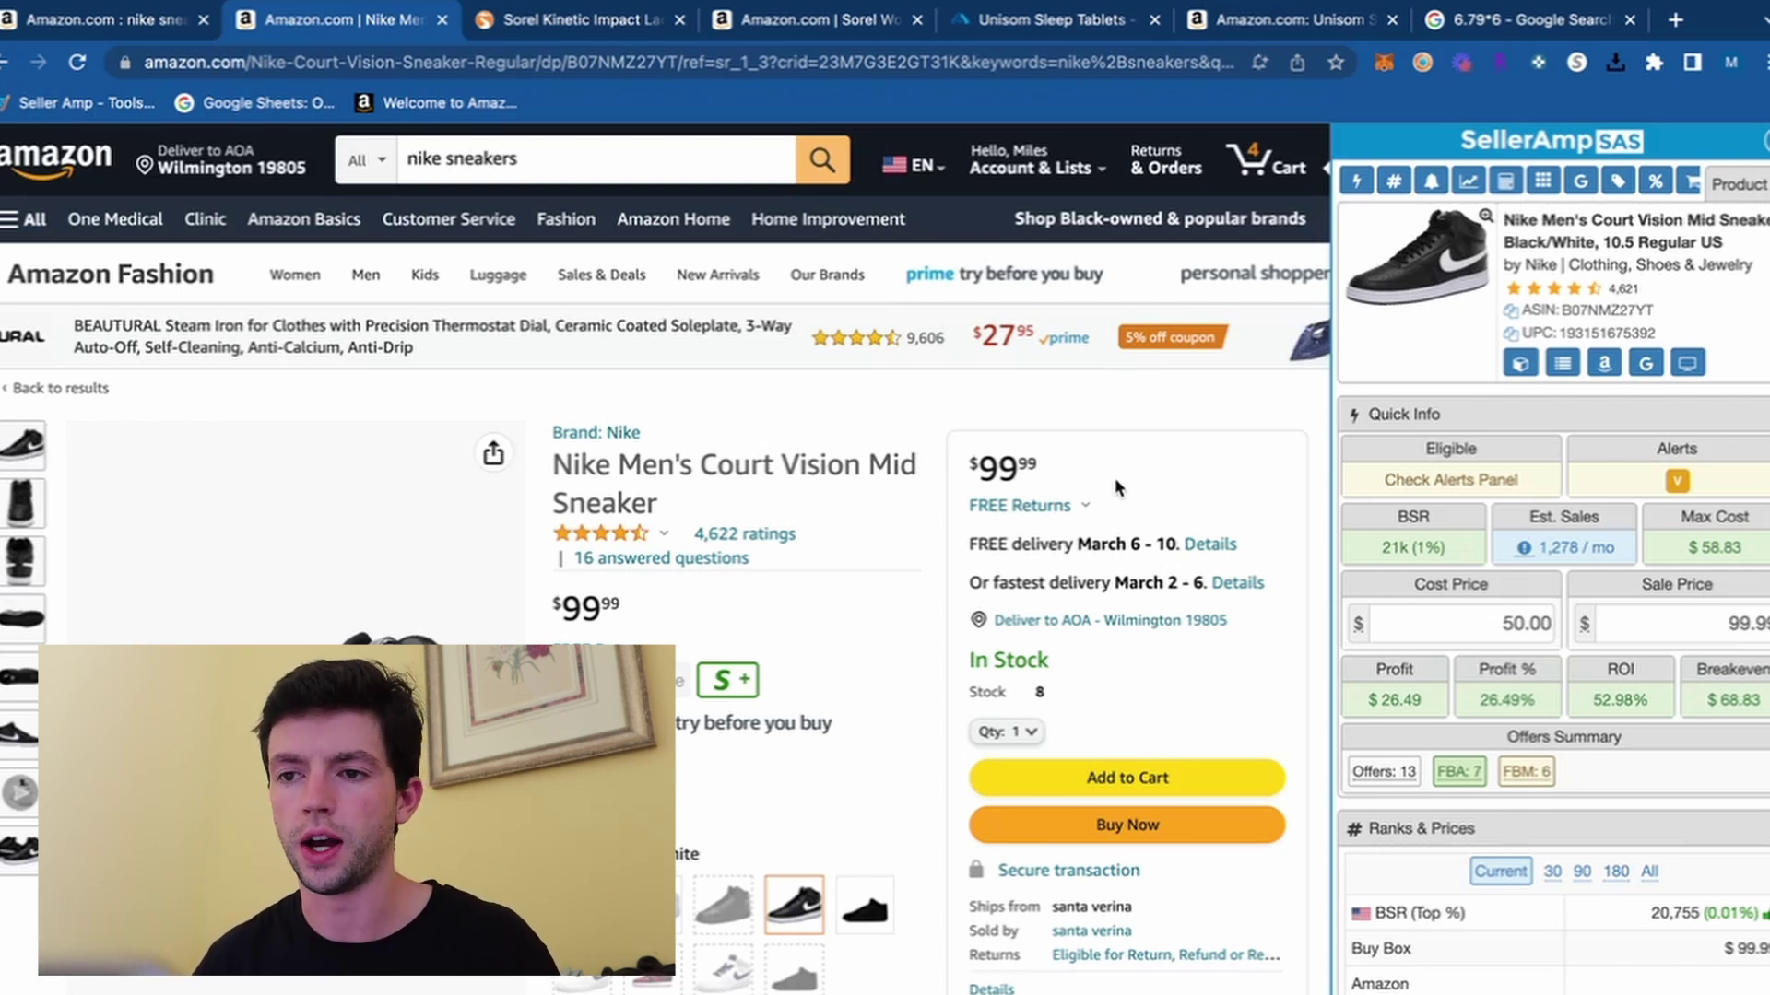
Step: Switch to the Sierra page for the Sorel Kinetic Impact Lace Sneakers and examine the price, color and sizes
{"action": "left_click", "coordinate": [590, 20]}
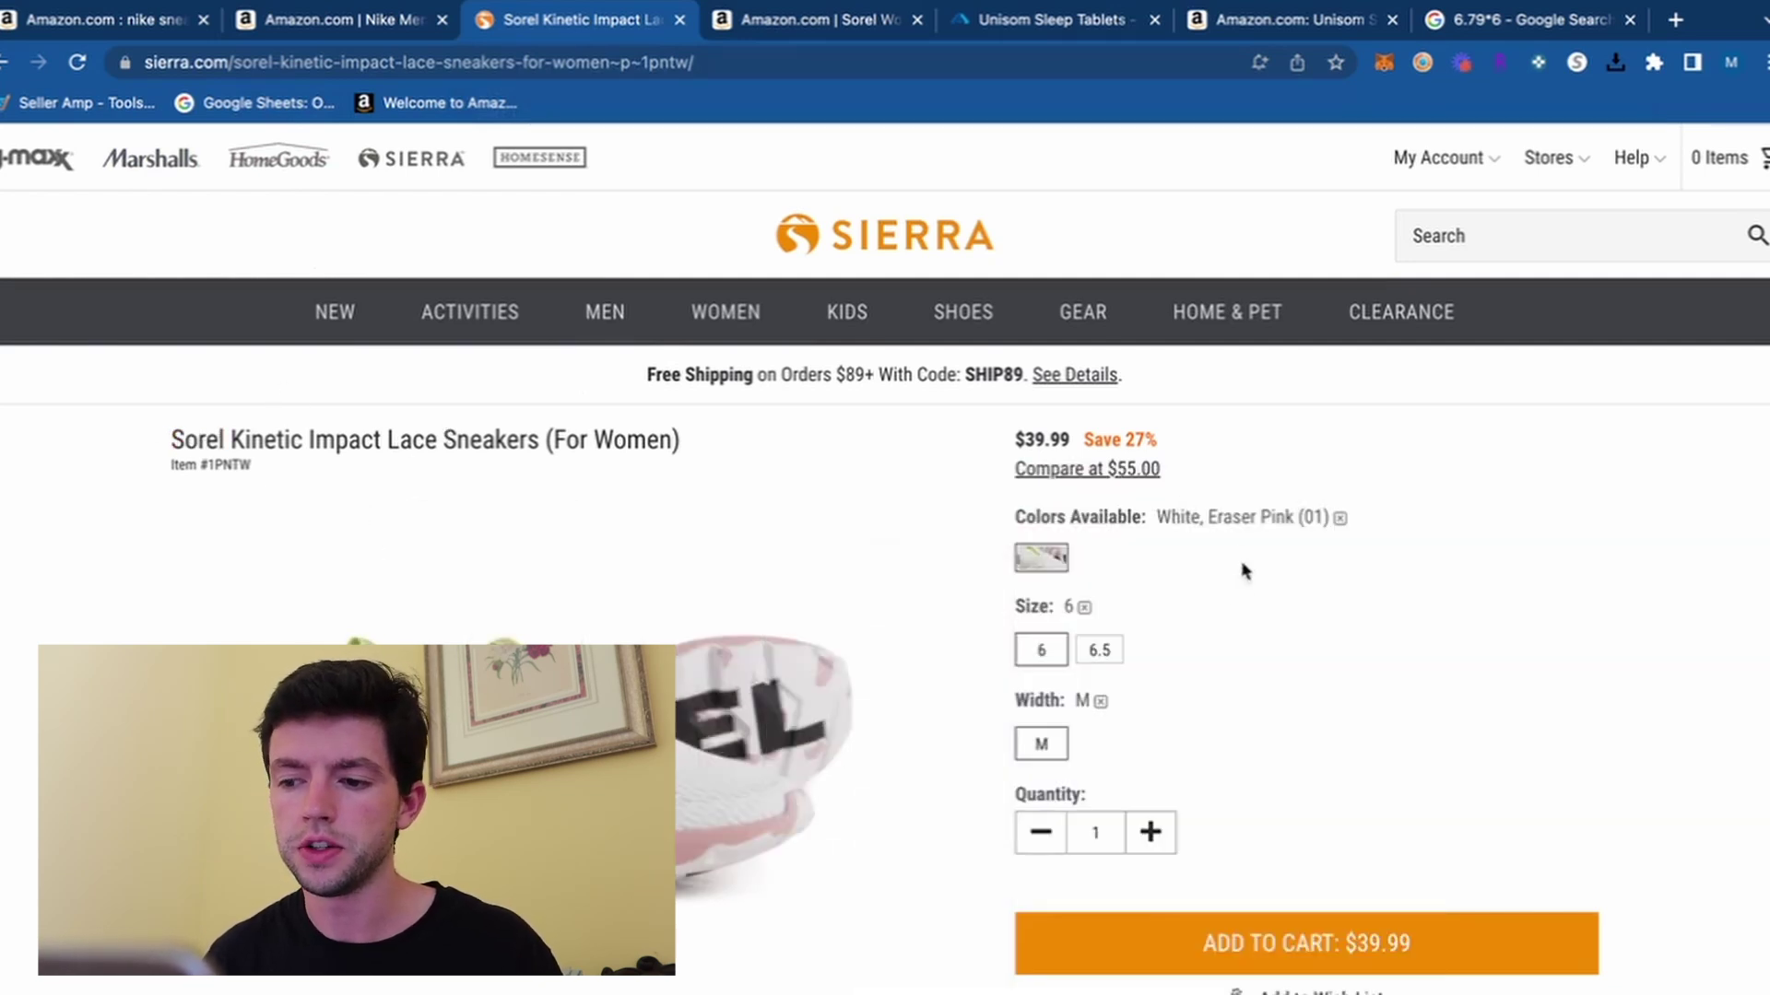
{"action": "scroll", "coordinate": [1146, 470], "scroll_direction": "up", "scroll_amount": 5}
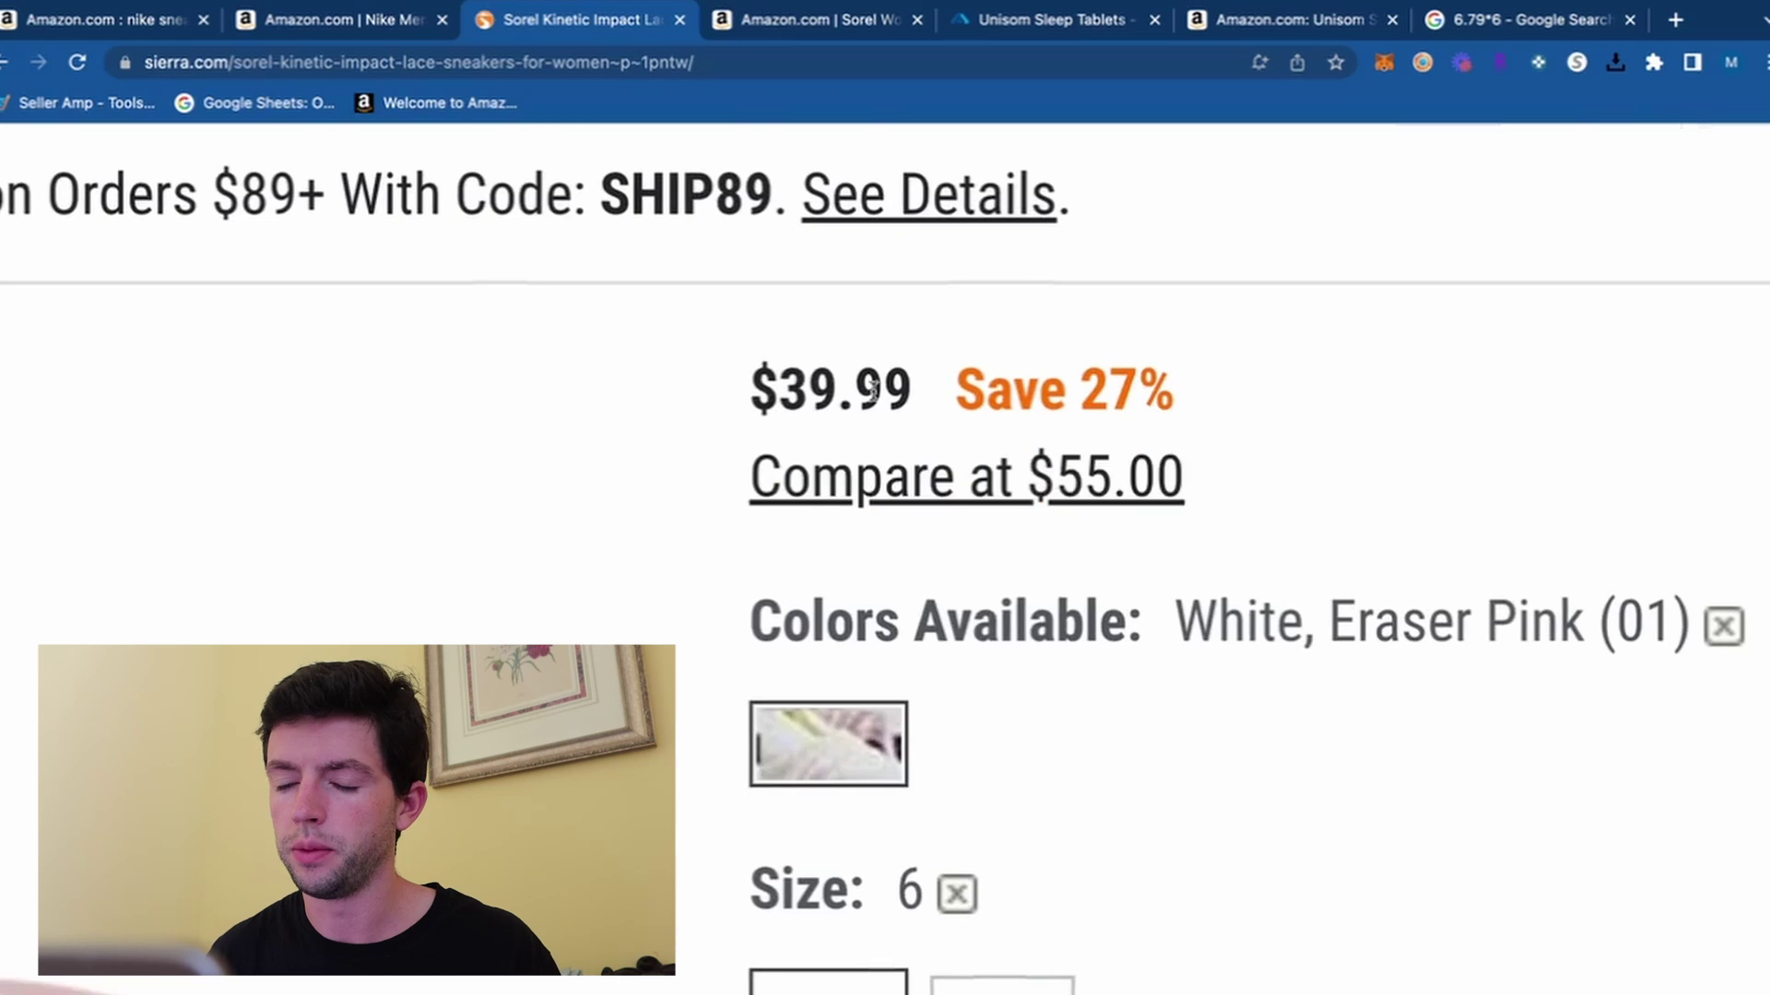
{"action": "scroll", "coordinate": [866, 397], "scroll_direction": "down", "scroll_amount": 1}
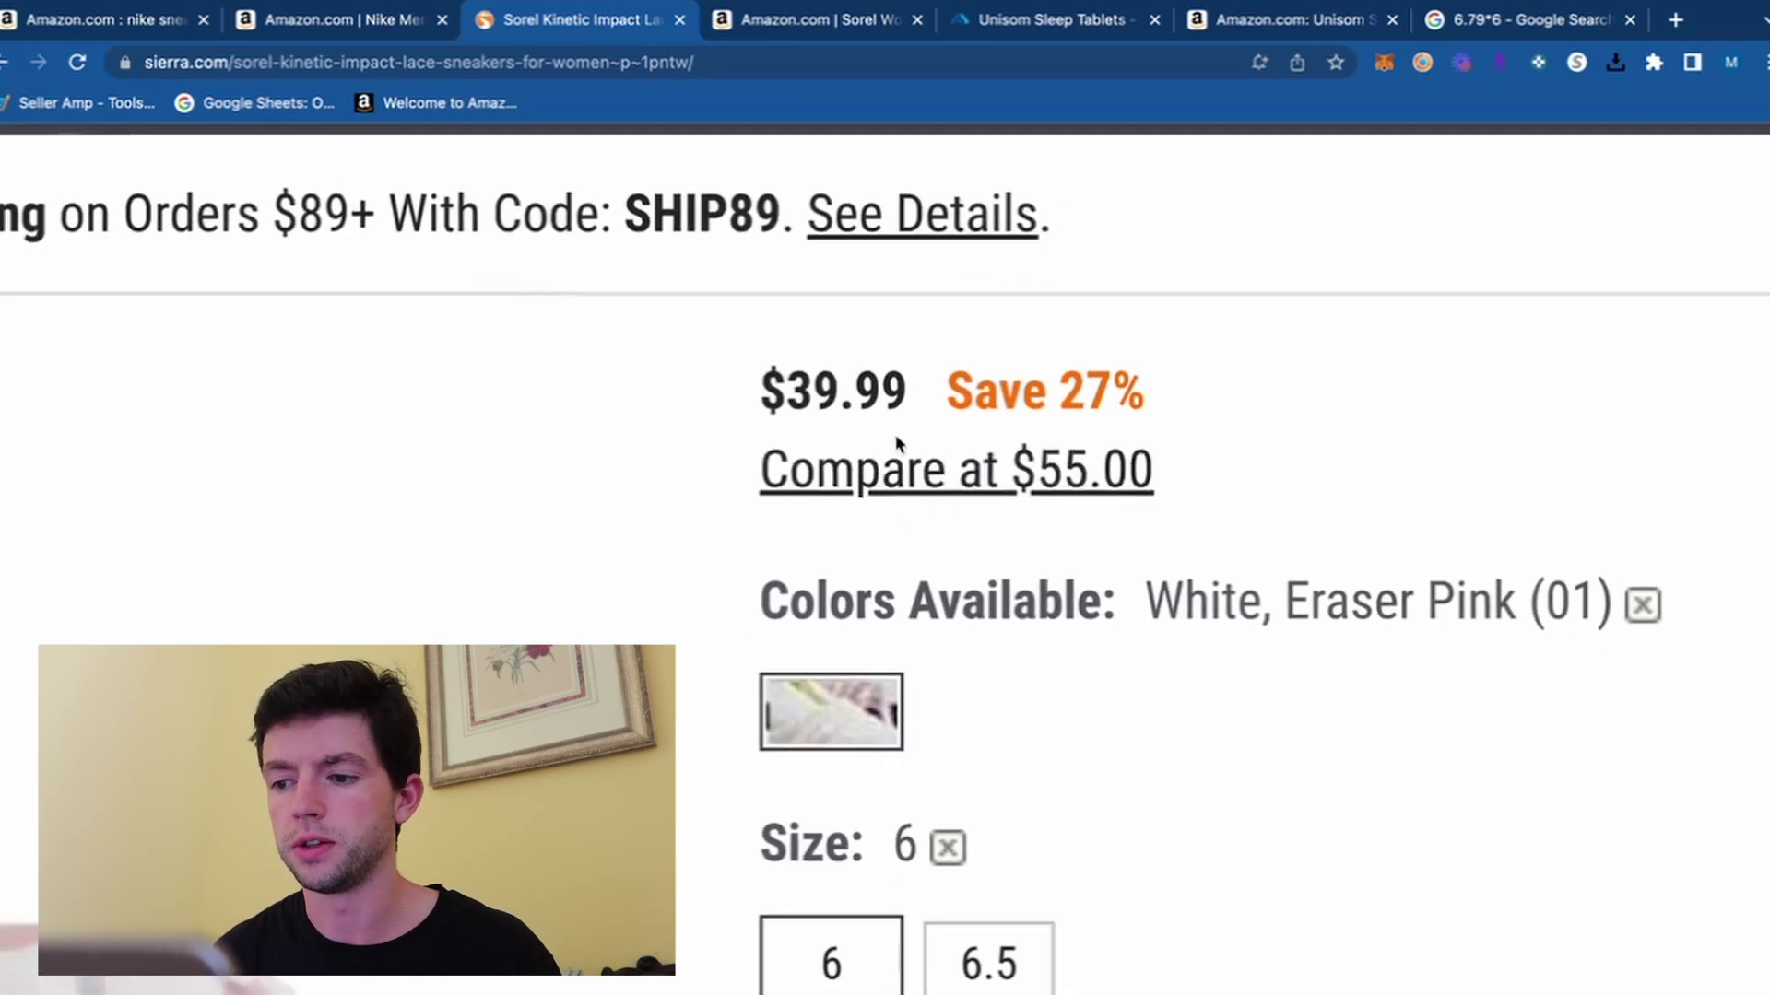
{"action": "scroll", "coordinate": [1229, 516], "scroll_direction": "down", "scroll_amount": 5}
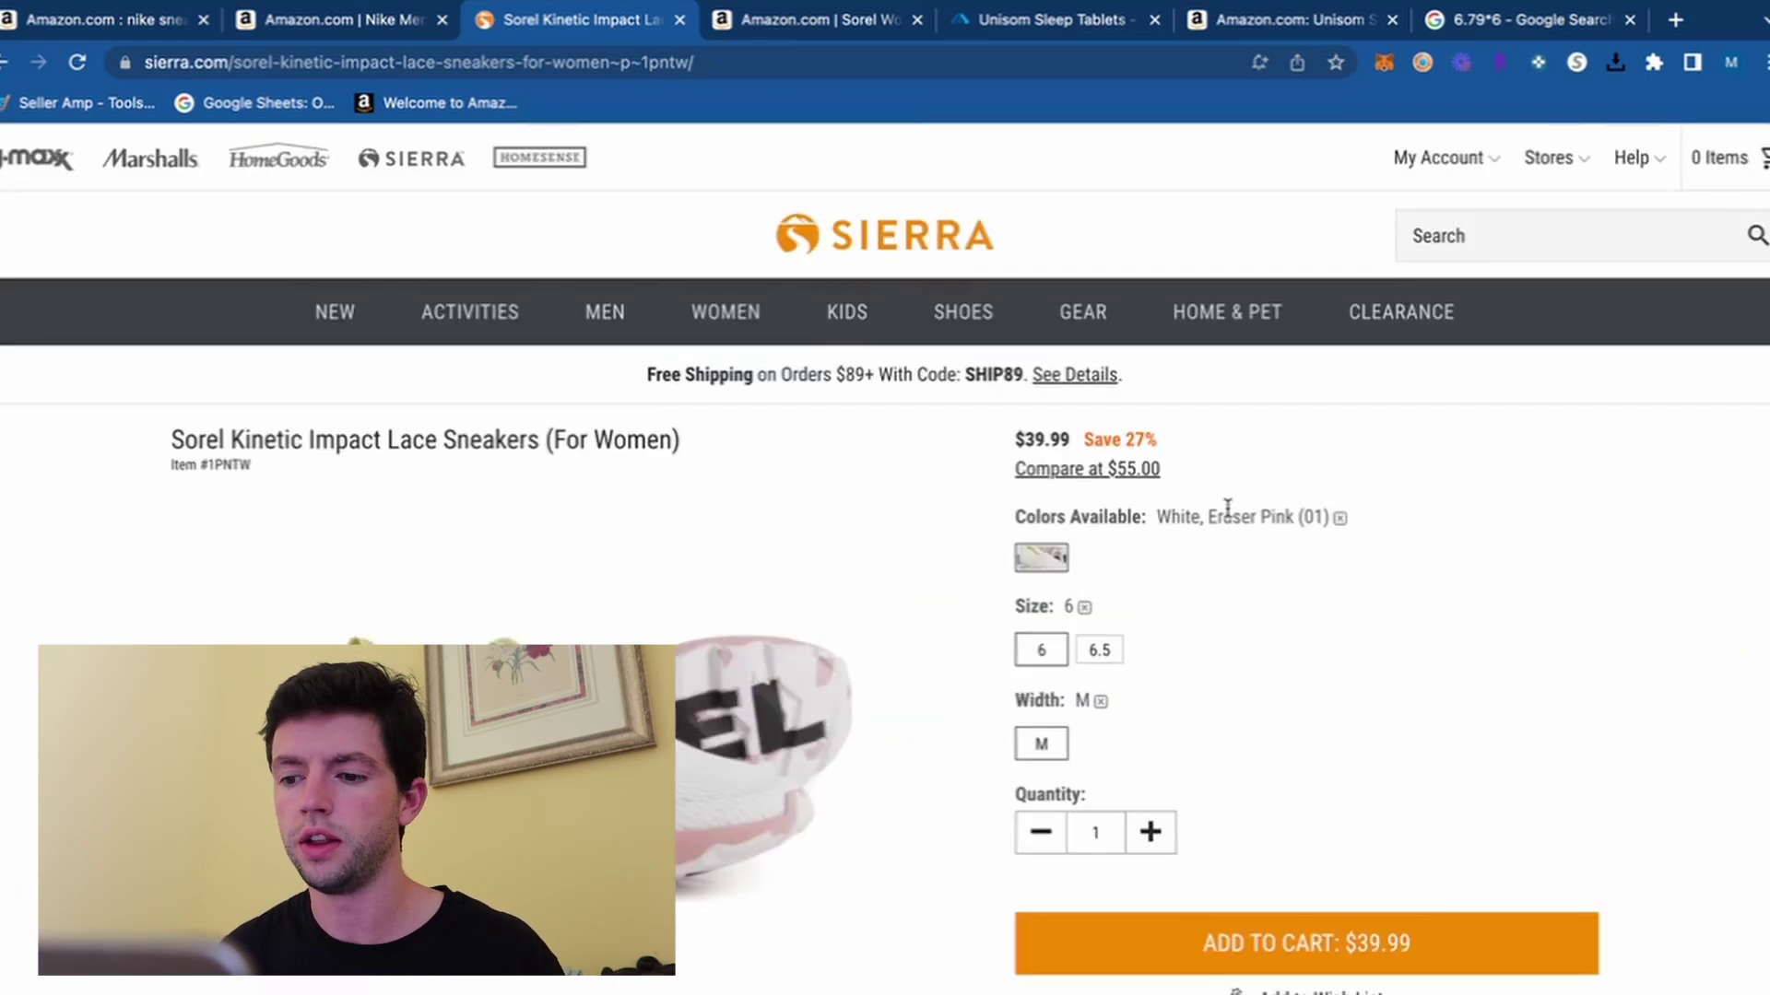
{"action": "scroll", "coordinate": [1236, 569], "scroll_direction": "down", "scroll_amount": 2}
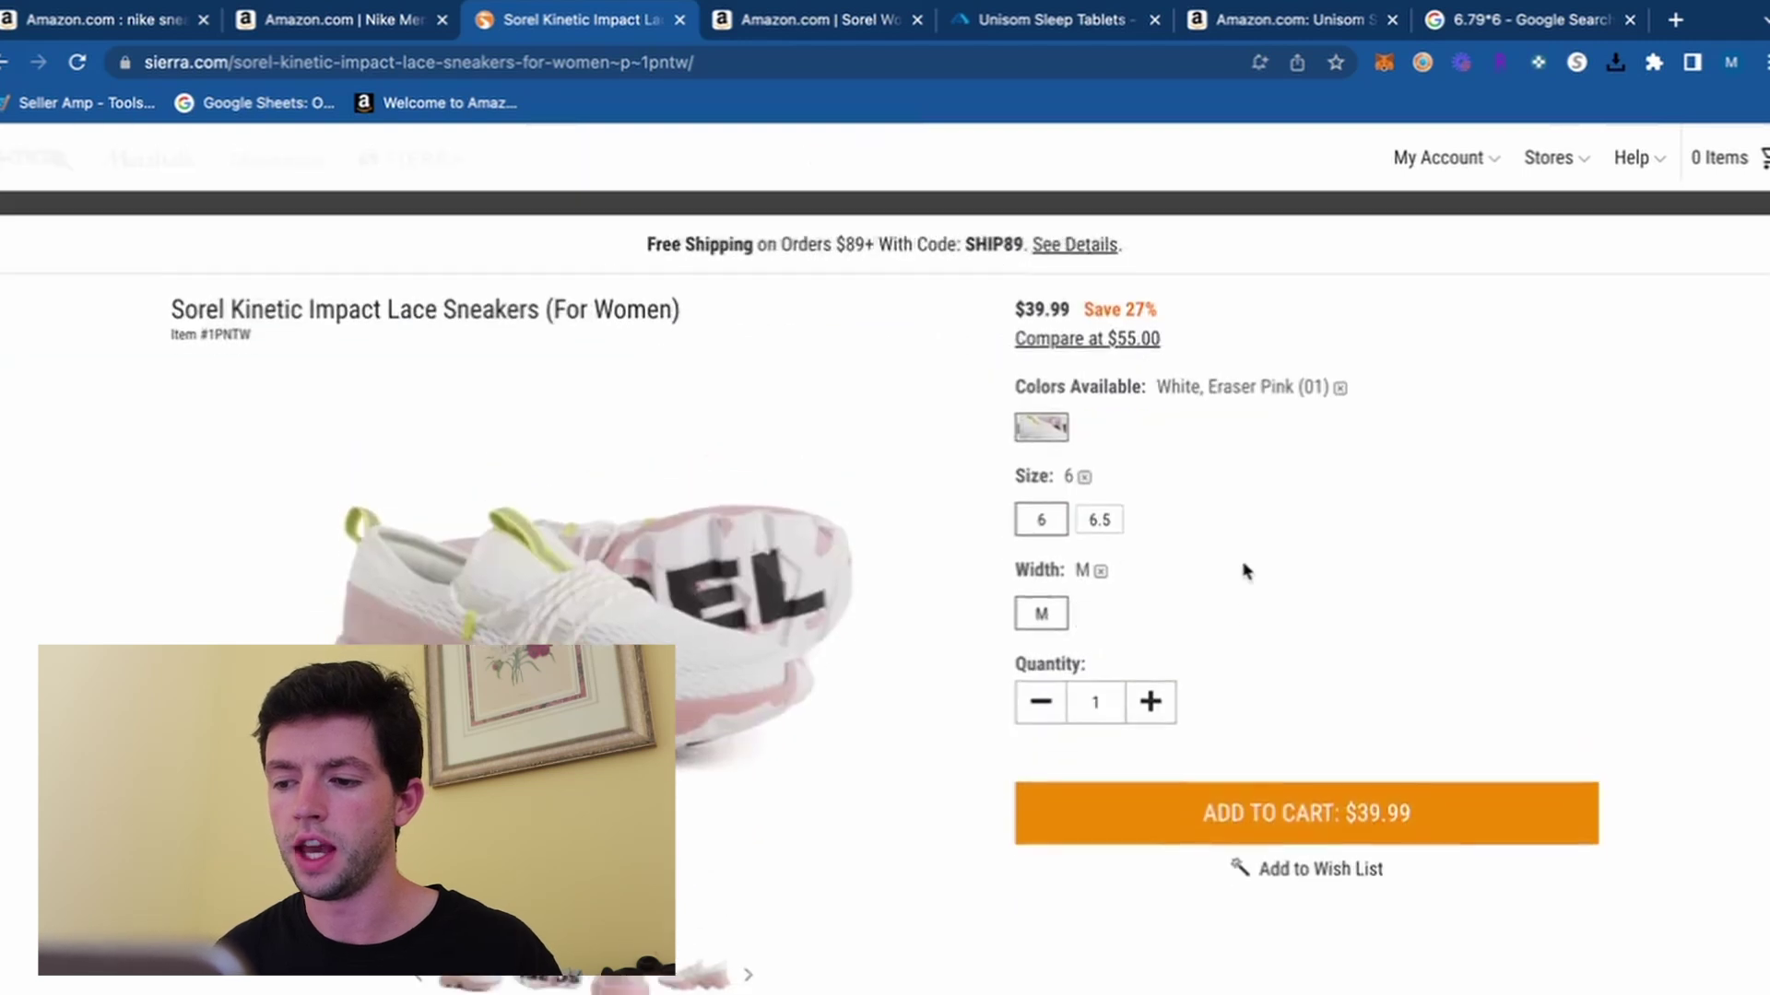
Step: Switch to the Amazon listing for the Sorel Women's Kinetic Impact Lace Shoe and review its price and ratings
{"action": "left_click", "coordinate": [770, 19]}
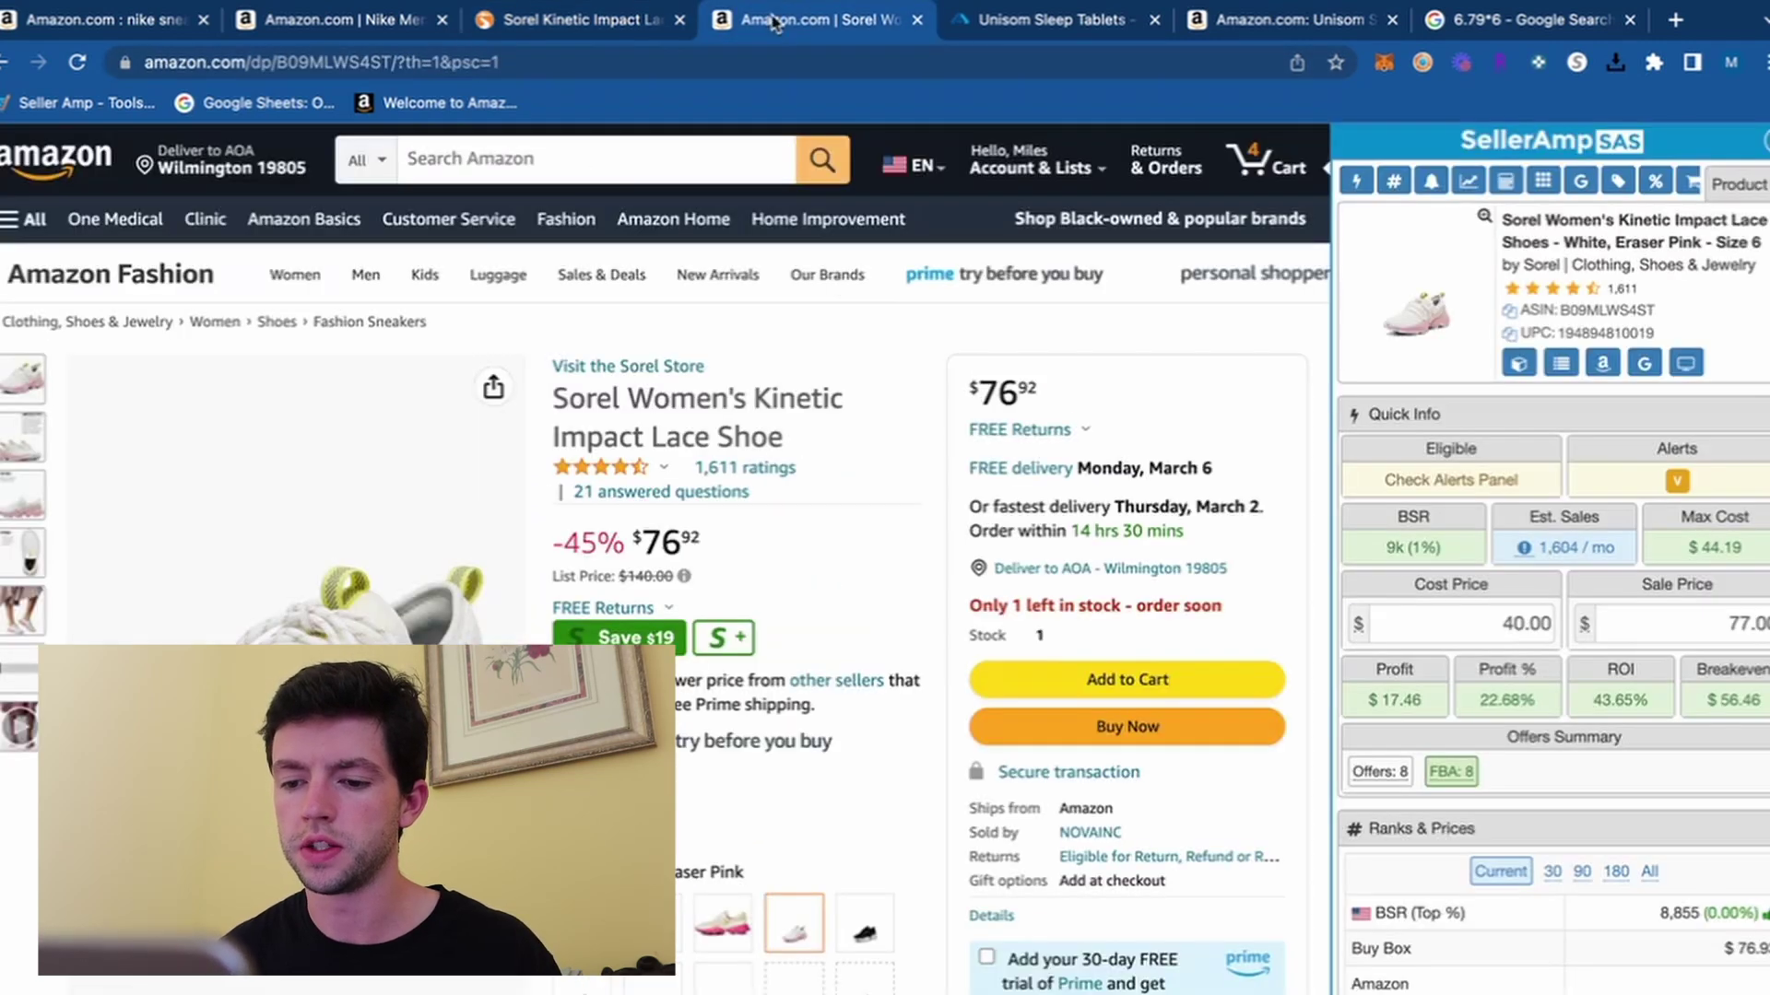
{"action": "scroll", "coordinate": [888, 407], "scroll_direction": "down", "scroll_amount": 2}
{"action": "left_click", "coordinate": [869, 616]}
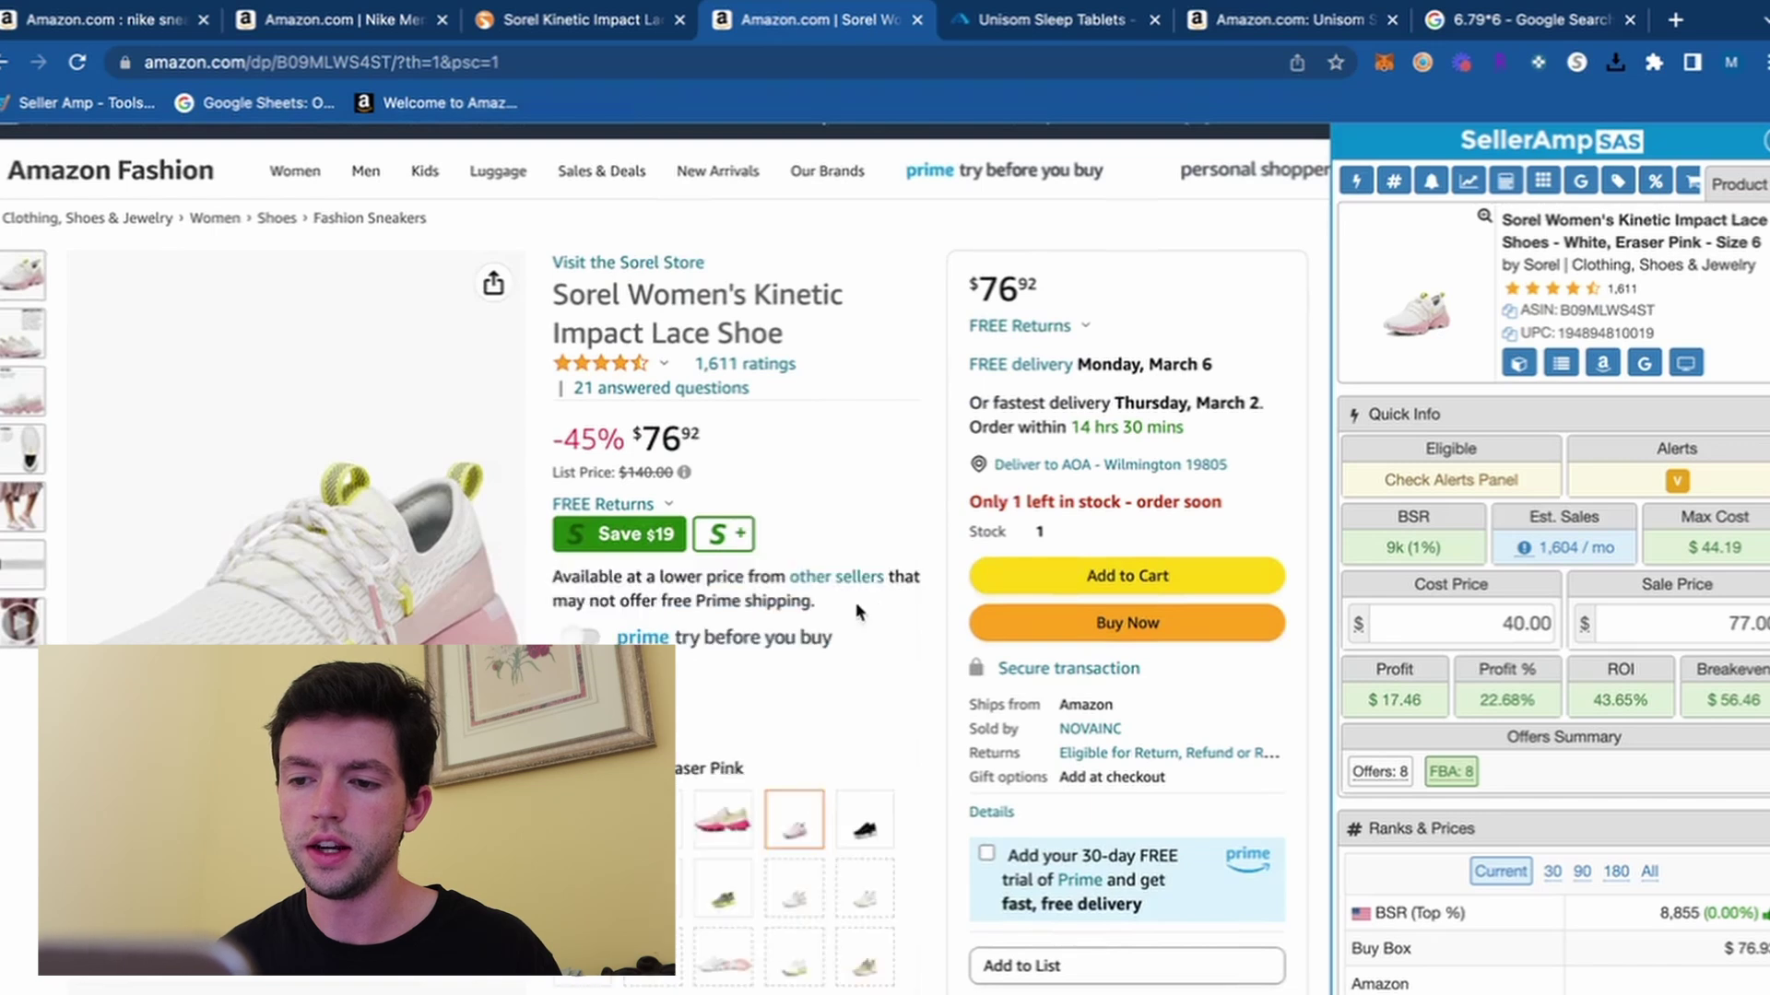
{"action": "key", "text": "ctrl+plus"}
{"action": "key", "text": "ctrl+minus"}
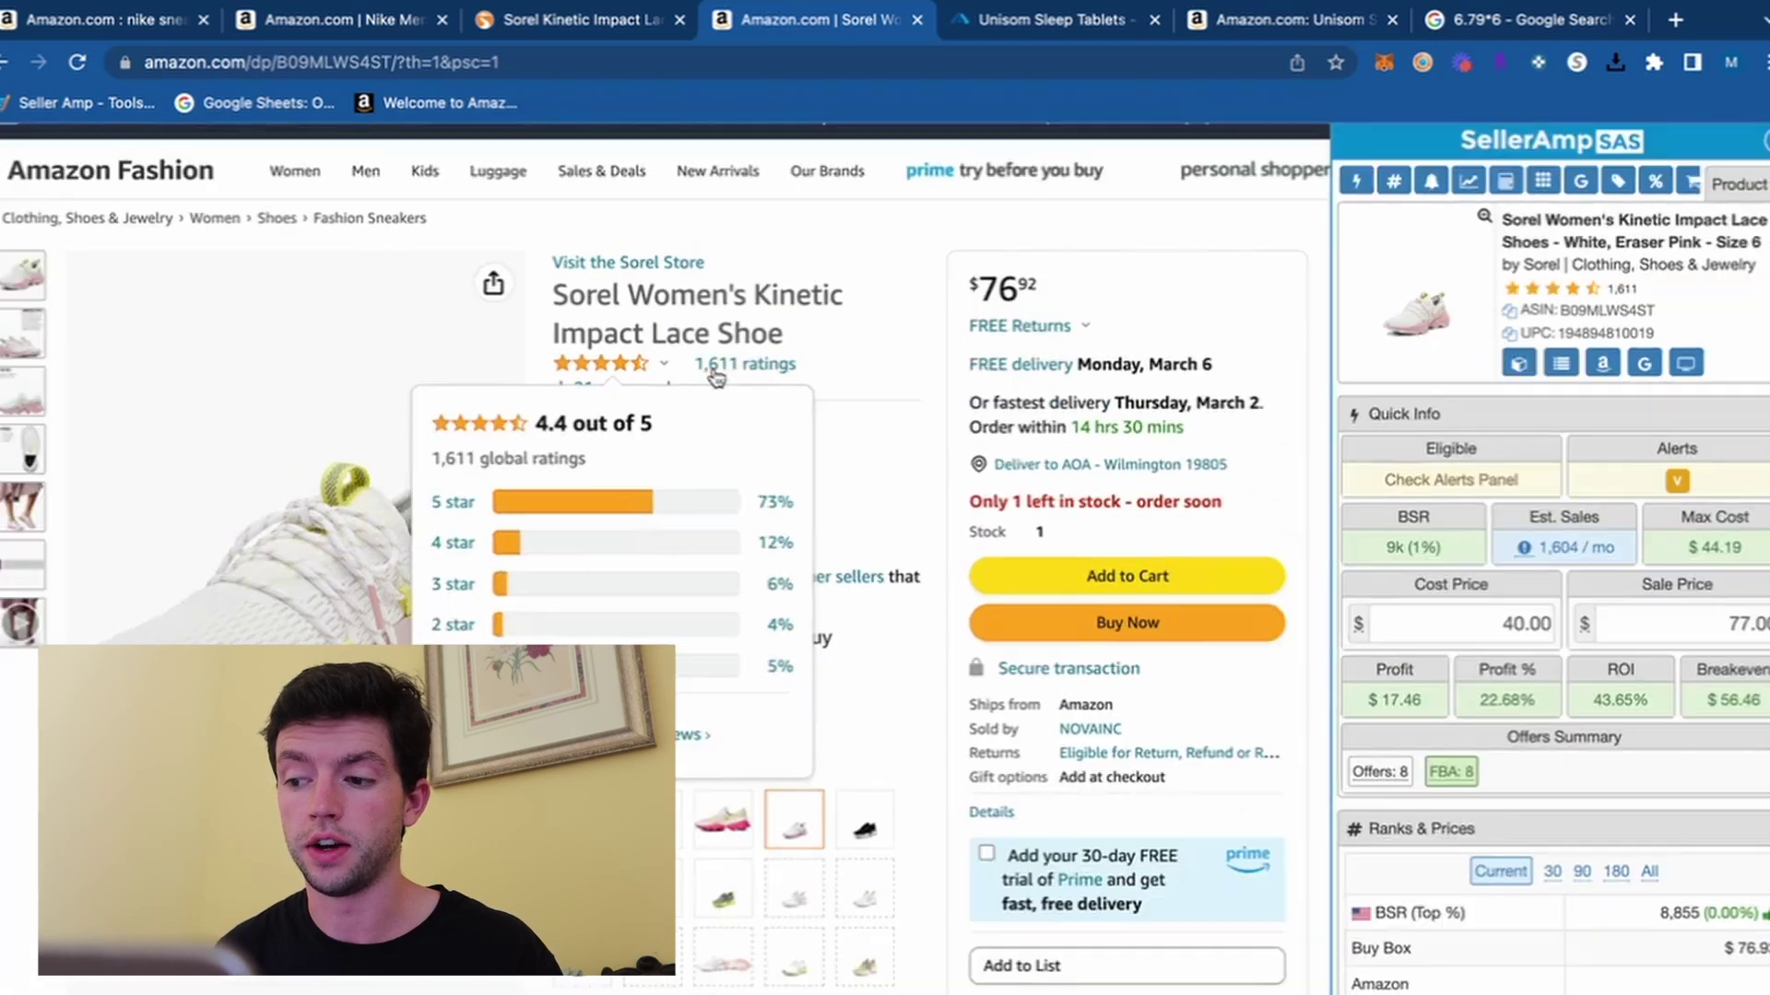
Step: Recheck the Sorel sneaker on Sierra, then examine the Amazon listing's SellerAmp figures and price history chart
{"action": "left_click", "coordinate": [565, 35]}
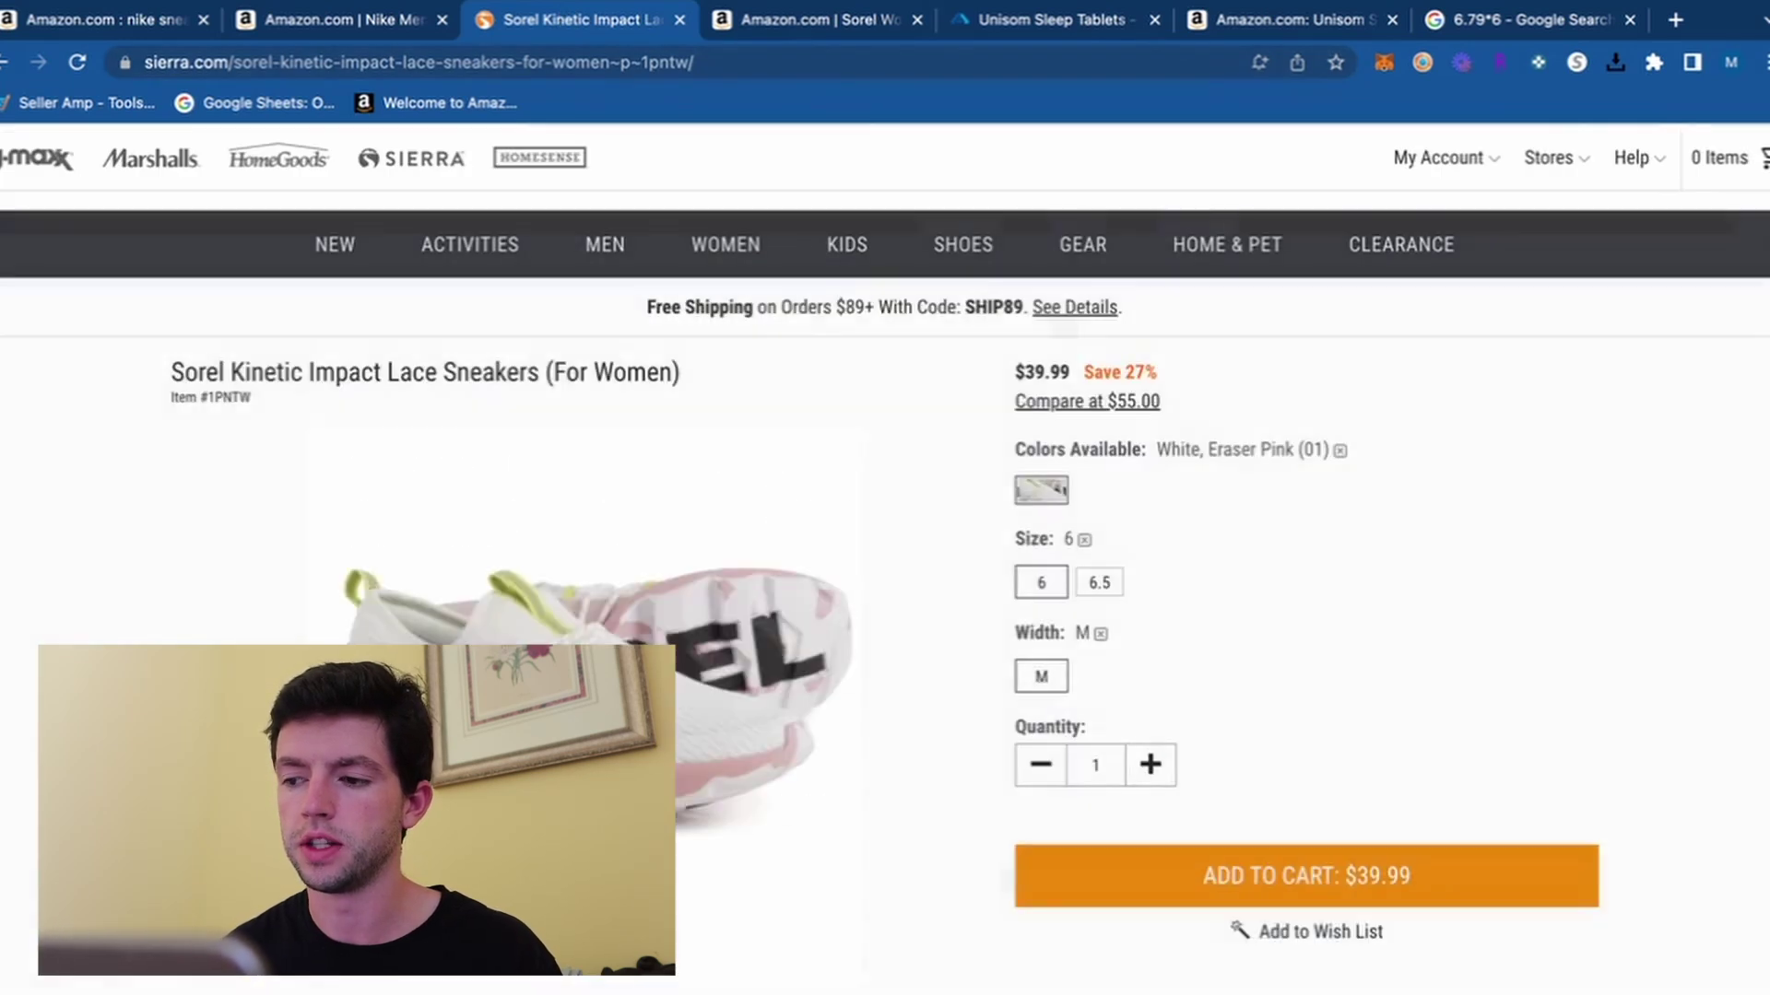
{"action": "left_click", "coordinate": [820, 20]}
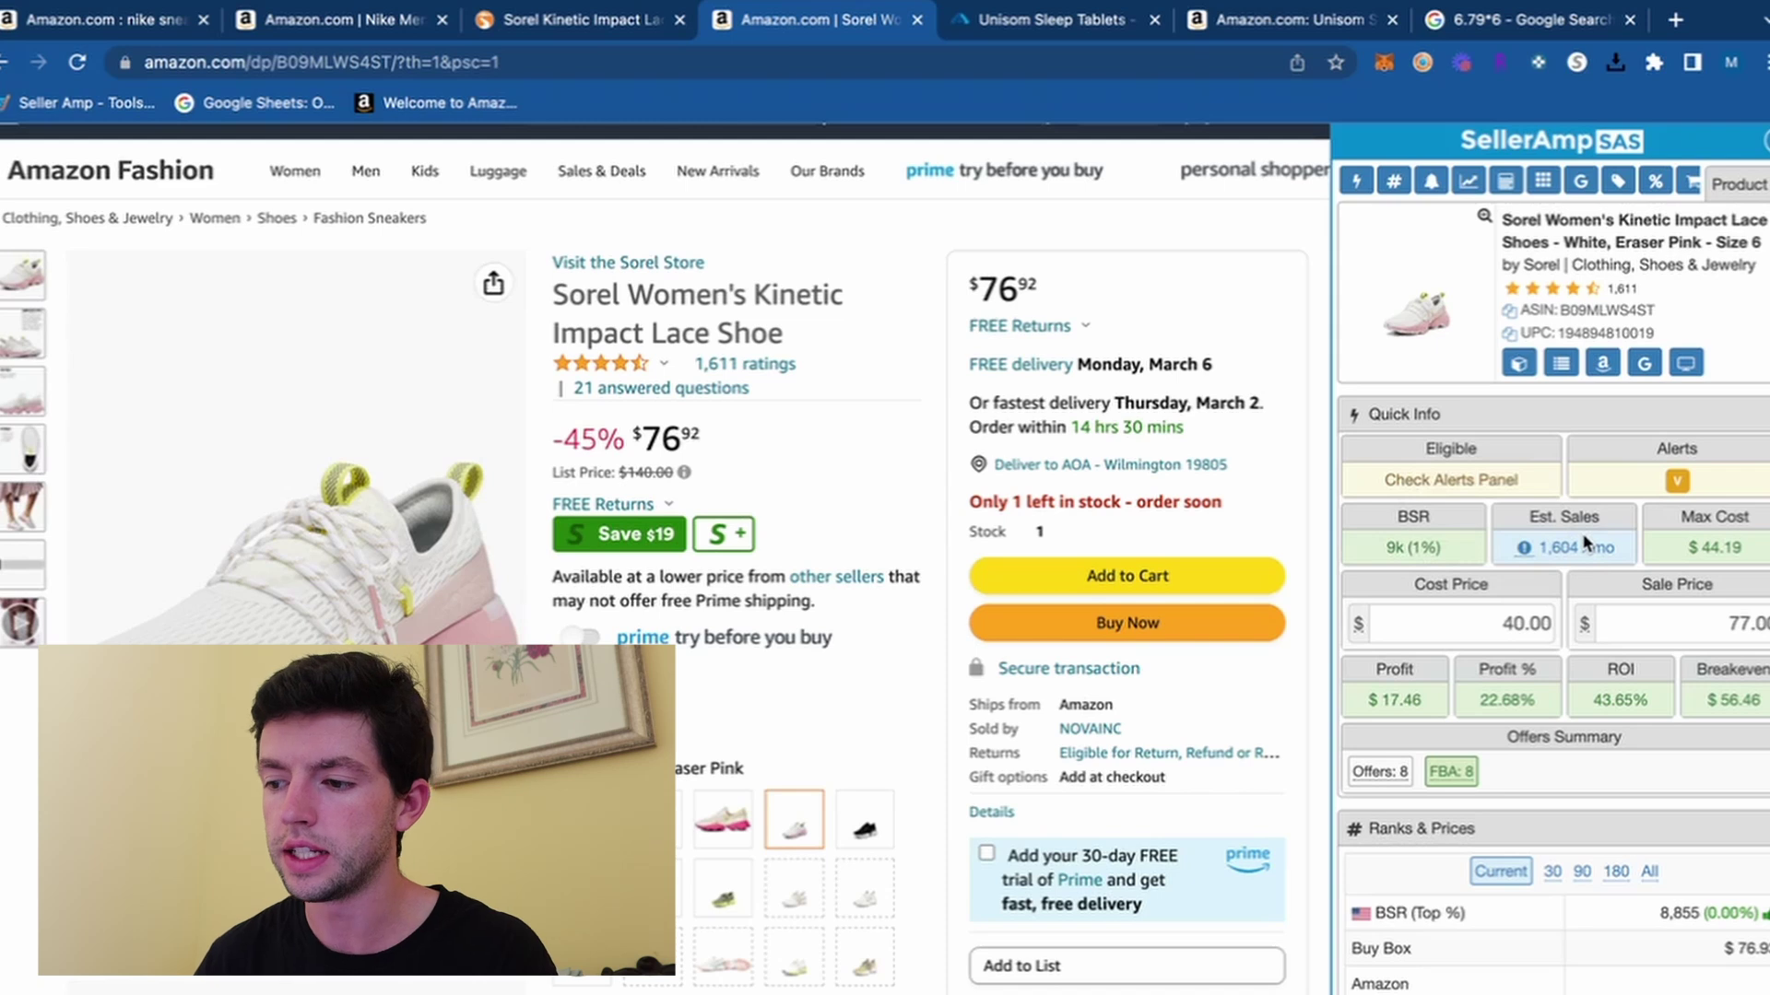
{"action": "scroll", "coordinate": [936, 516], "scroll_direction": "down", "scroll_amount": 15}
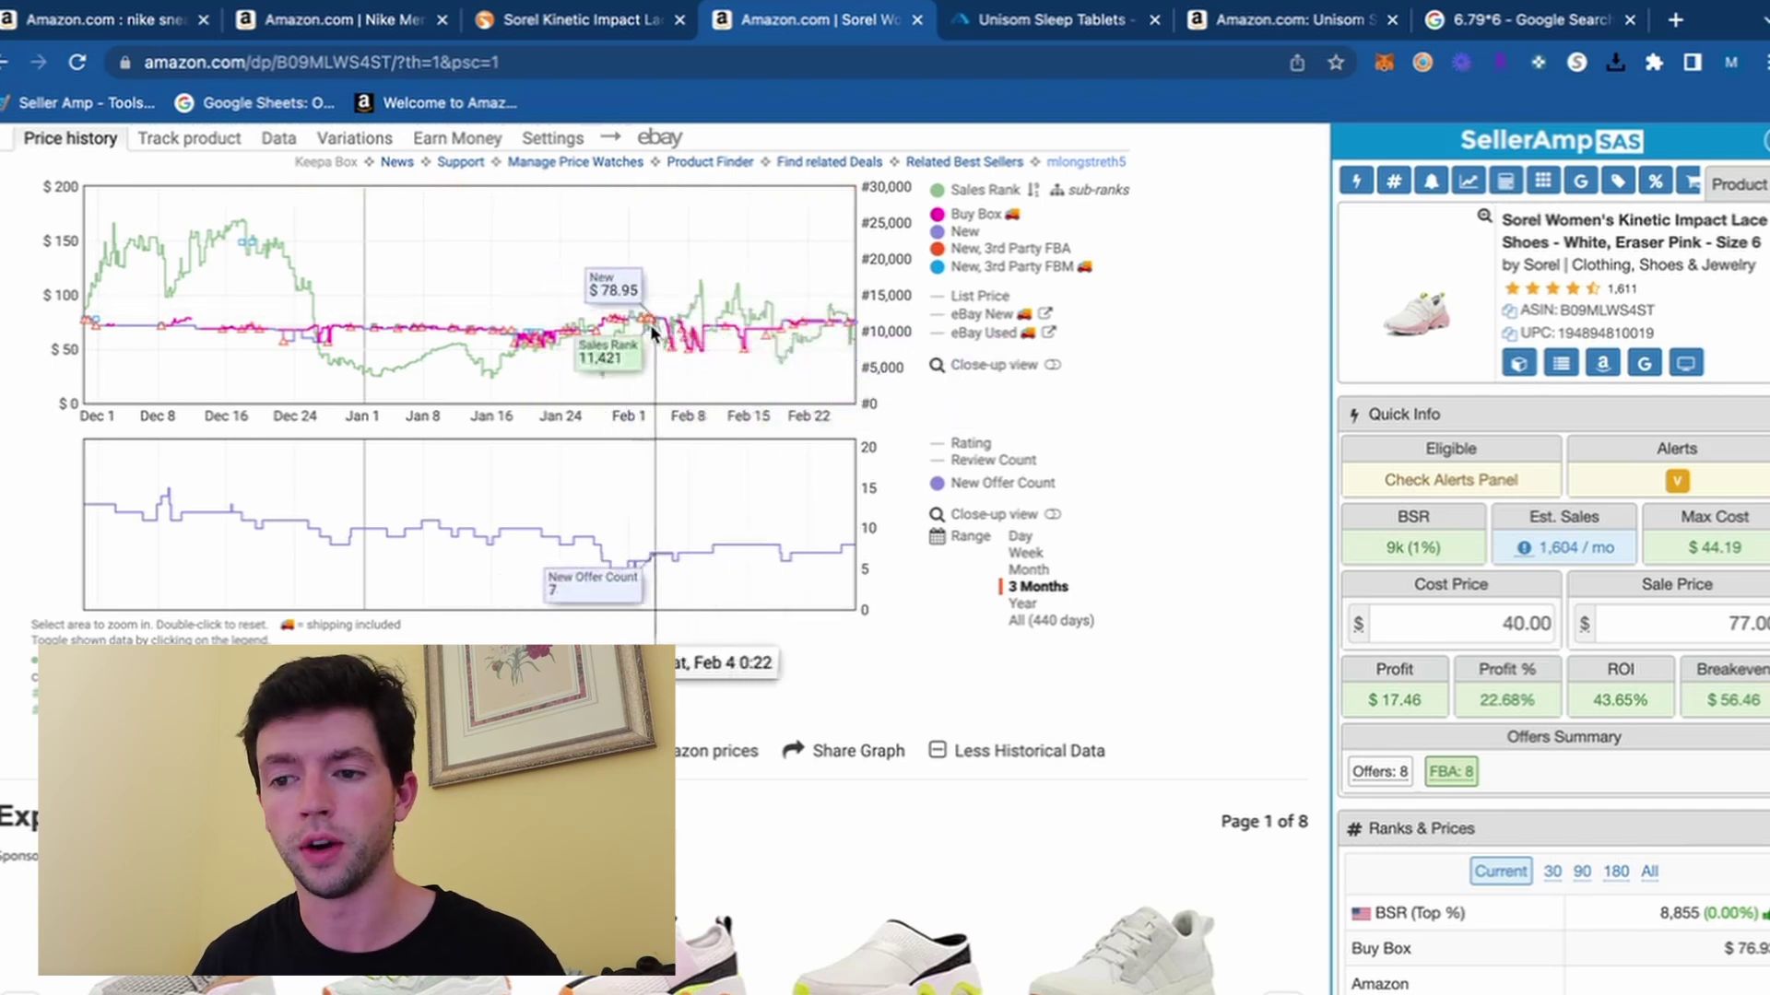
Step: Zoom the Sorel price history in on February and set the SellerAmp sale price to $75
{"action": "left_click_drag", "start_coordinate": [616, 330], "coordinate": [854, 332]}
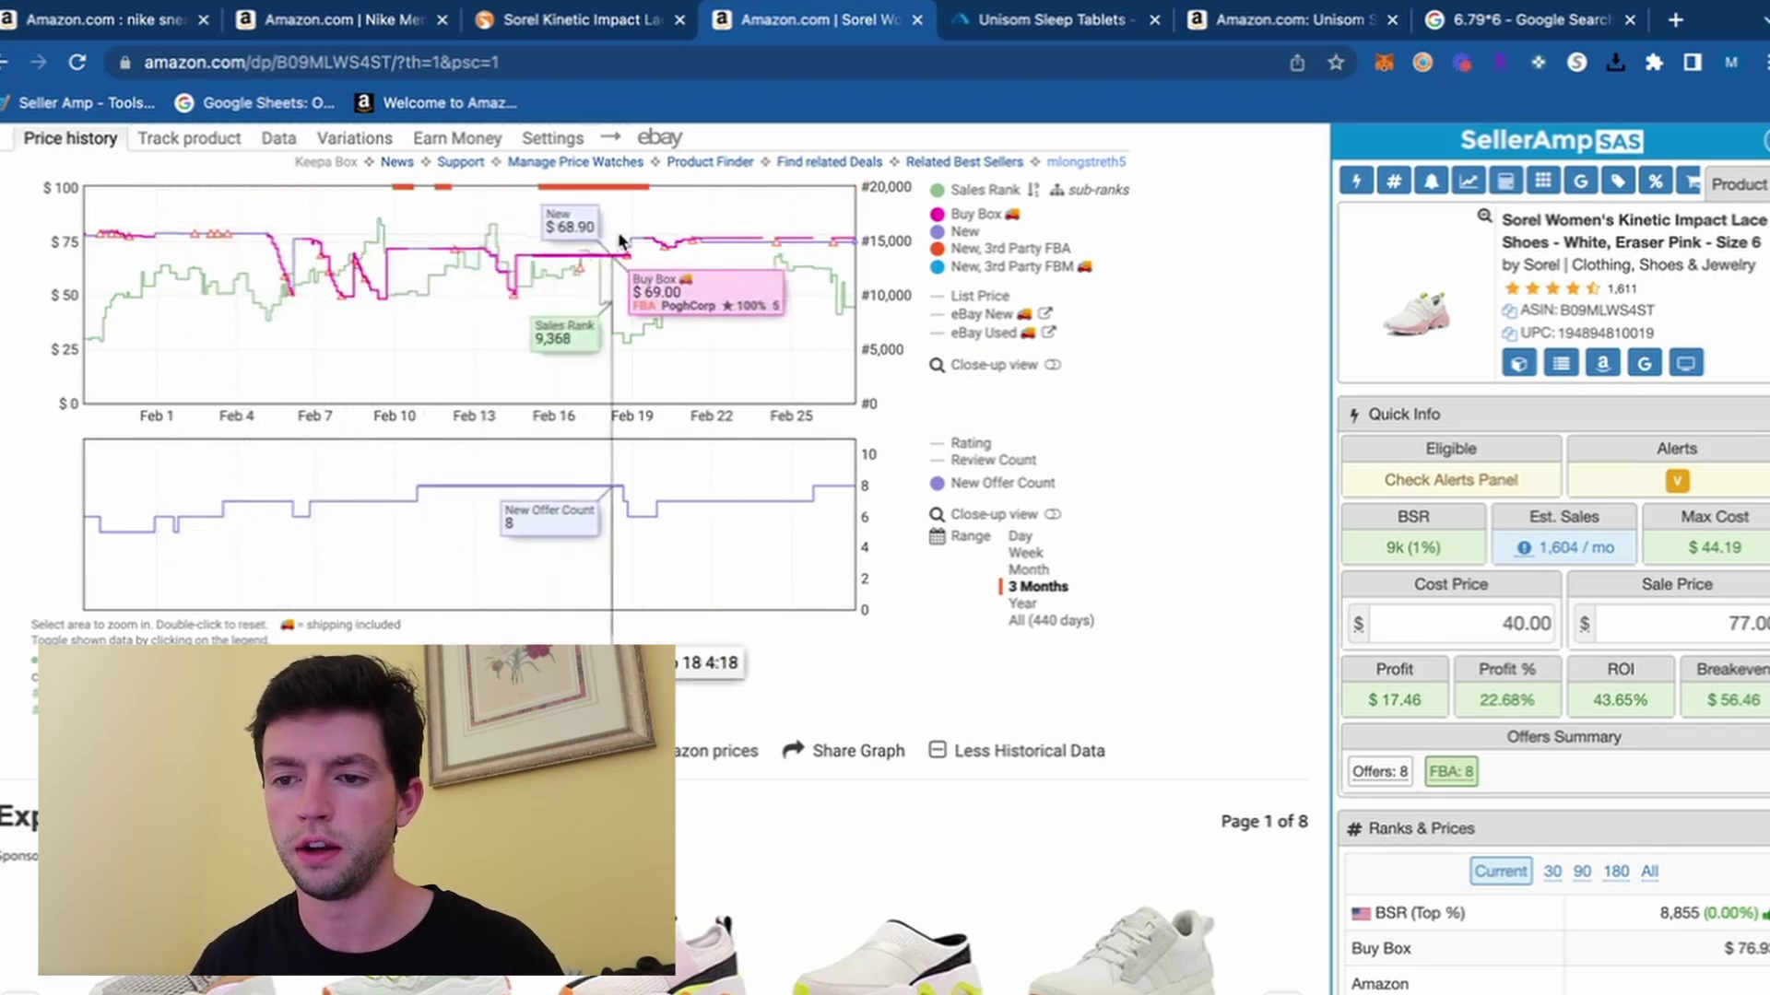
{"action": "left_click", "coordinate": [1690, 618]}
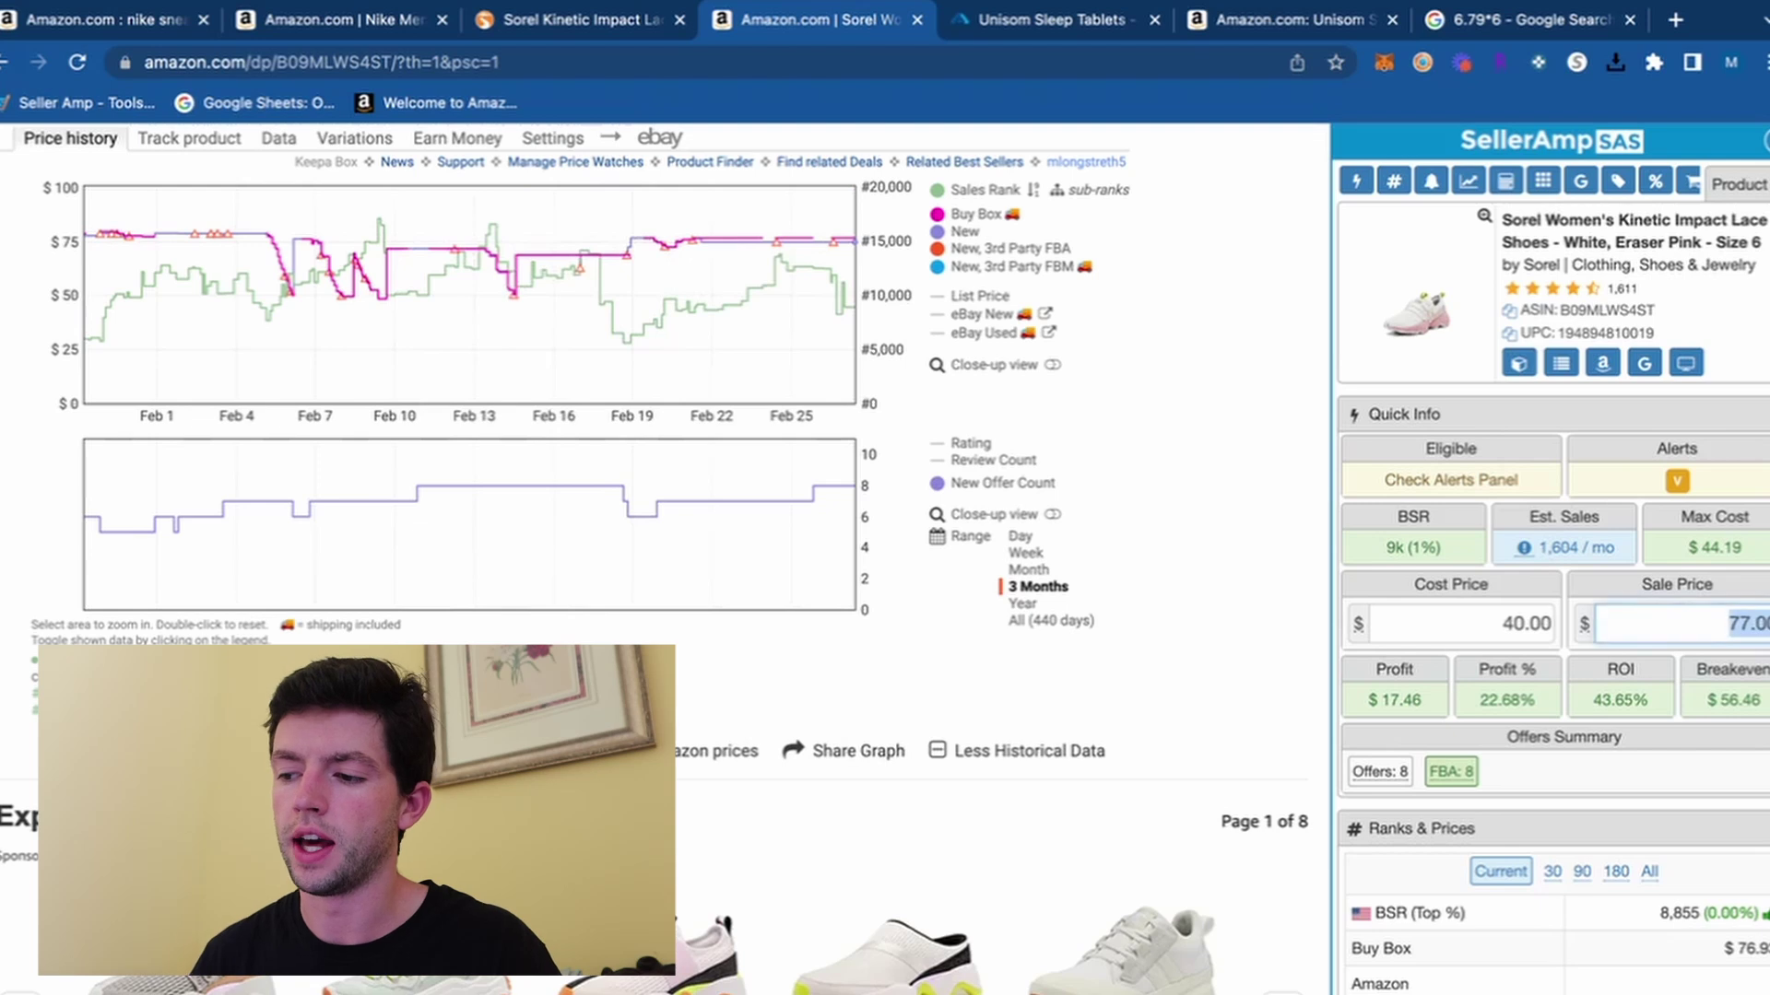
{"action": "type", "text": "75"}
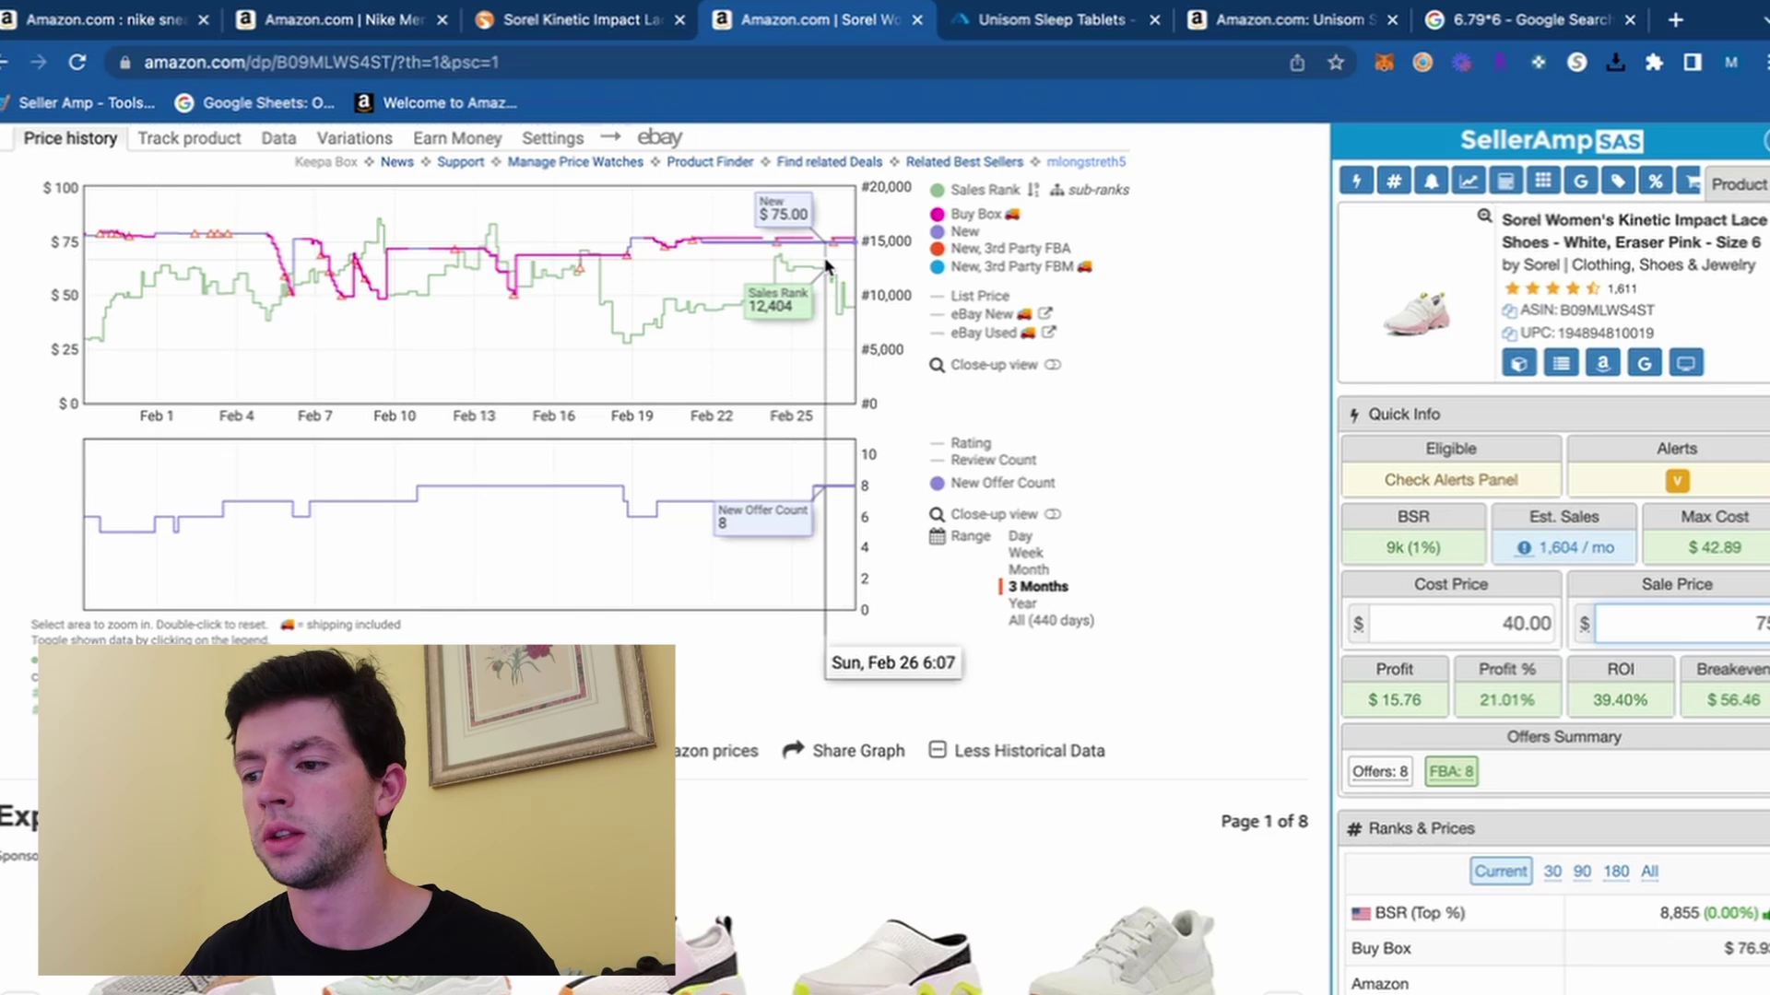
Step: Show the Sorel listing's entire price history, then zoom in on November through February
{"action": "left_click", "coordinate": [1028, 620]}
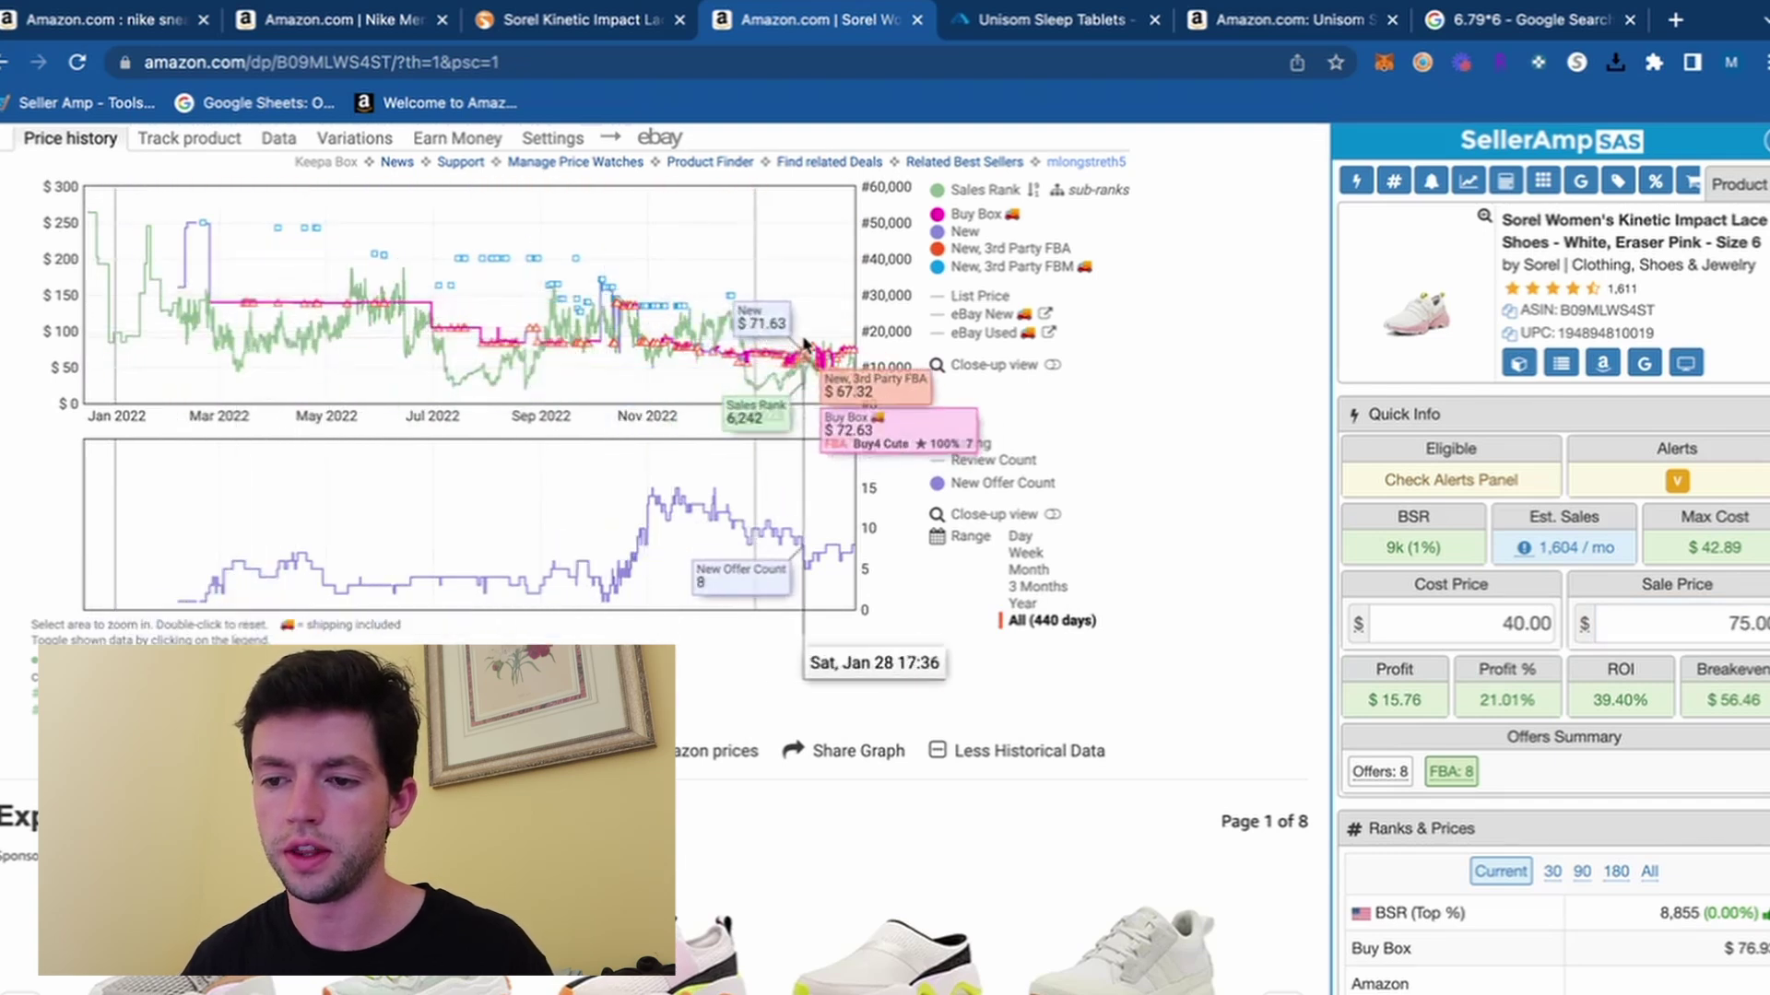
{"action": "left_click_drag", "start_coordinate": [642, 444], "coordinate": [853, 447]}
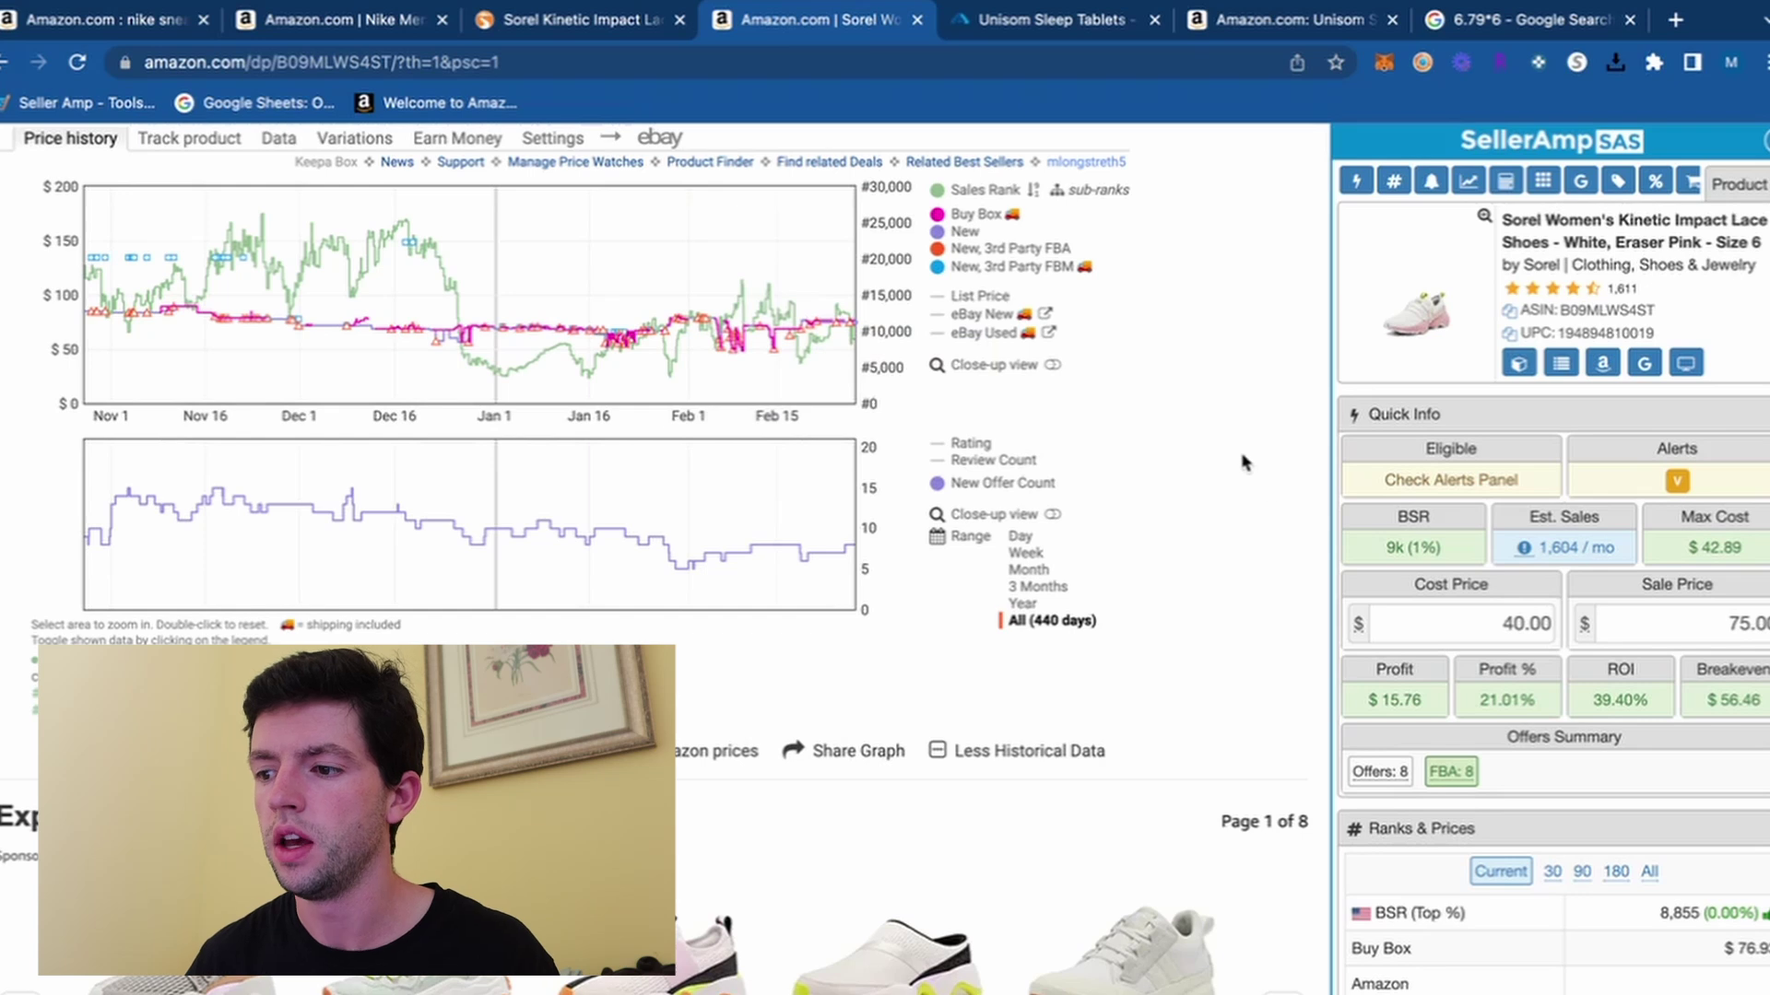
Step: Check the sizes offered on the Sierra page, then select size 6.5 on the Amazon Sorel listing
{"action": "scroll", "coordinate": [1243, 463], "scroll_direction": "up", "scroll_amount": 10}
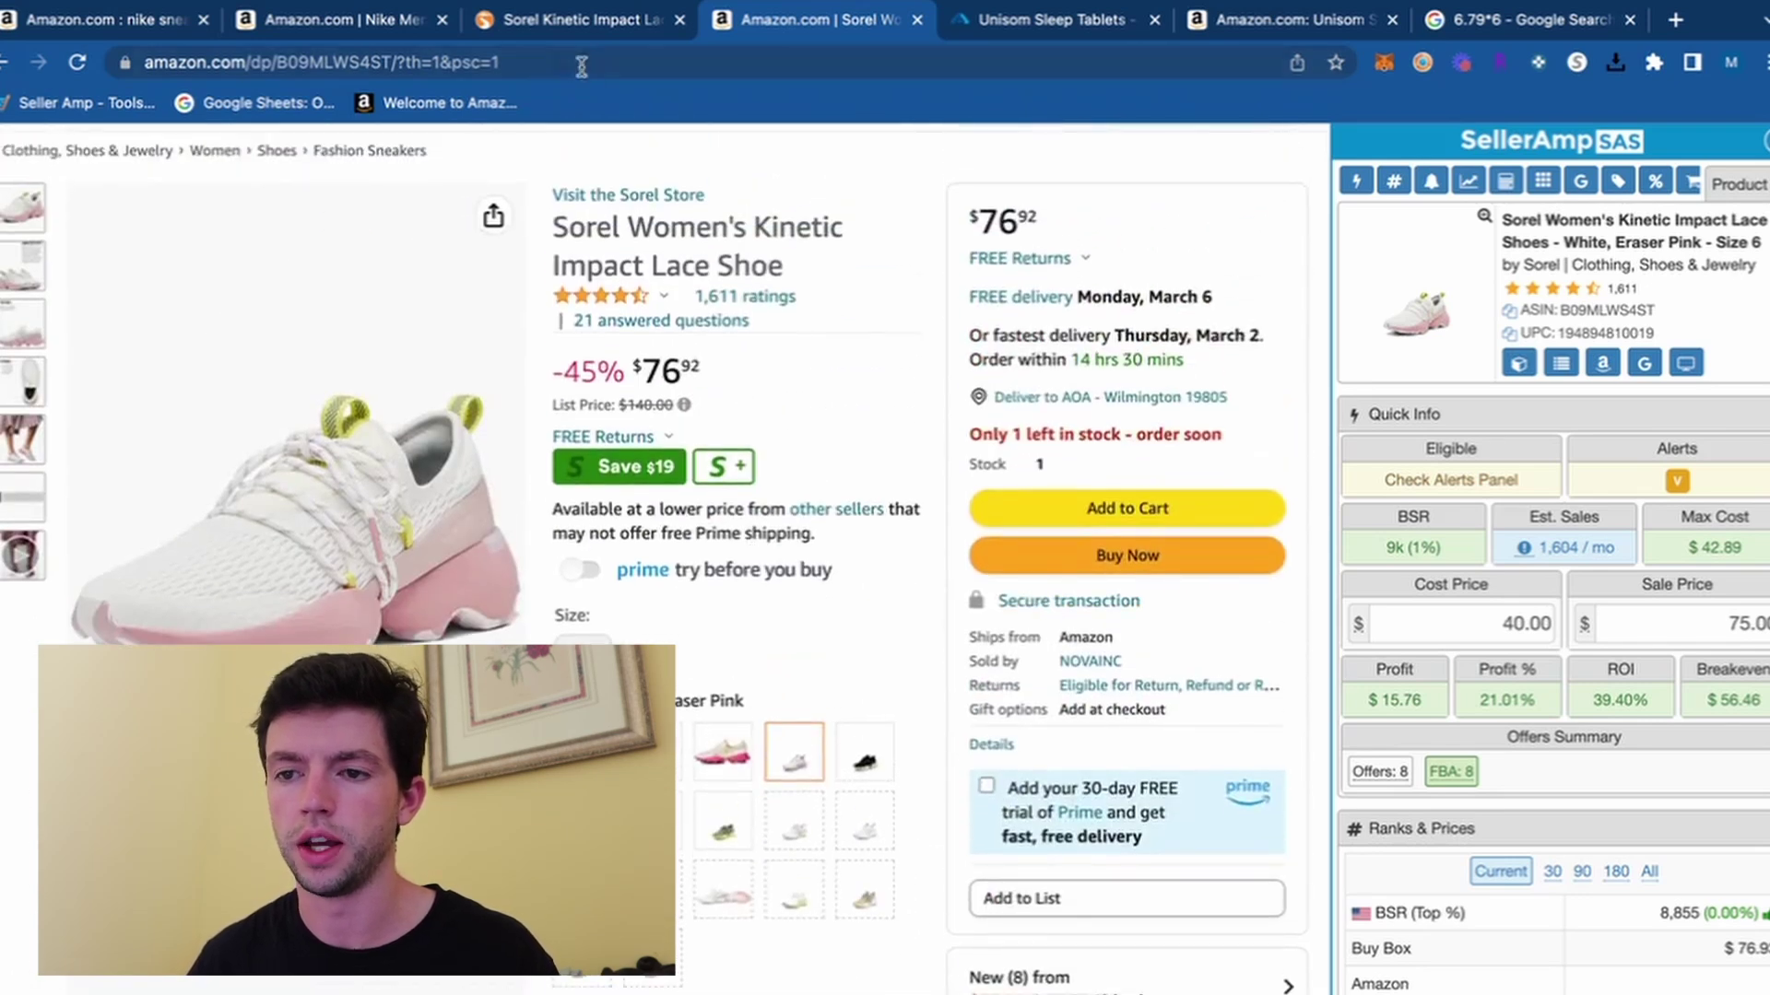
{"action": "left_click", "coordinate": [622, 39]}
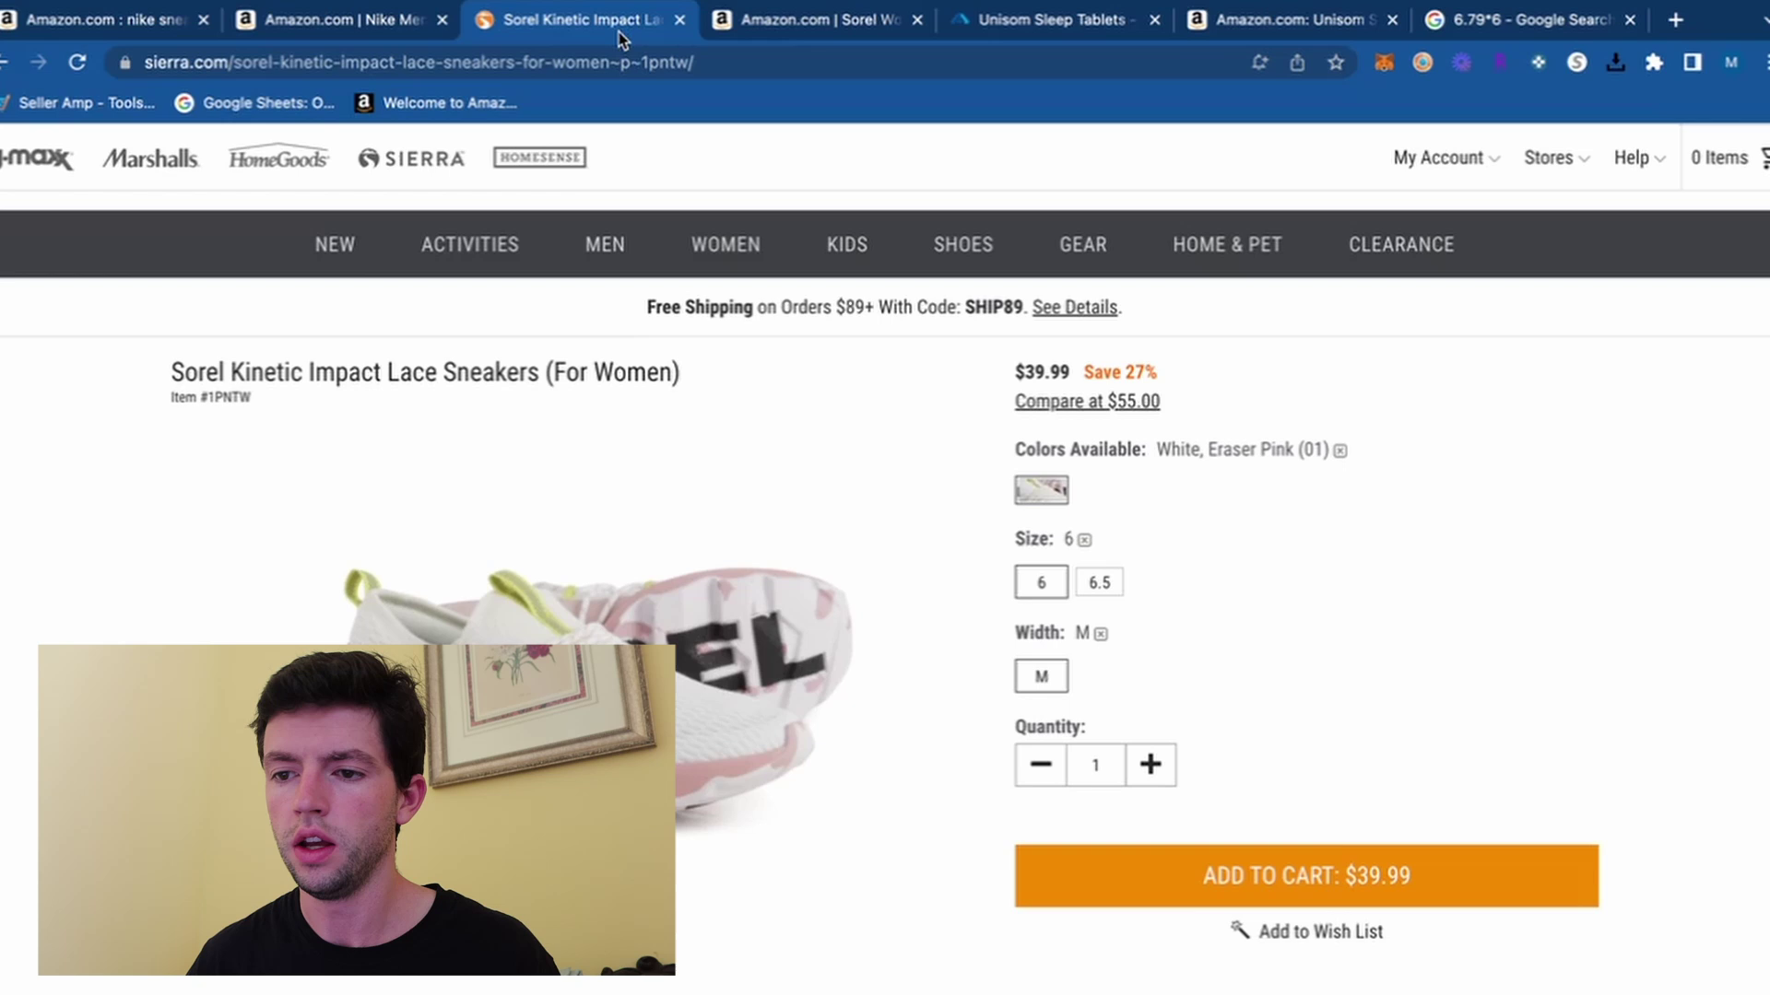
{"action": "left_click", "coordinate": [751, 26]}
{"action": "left_click", "coordinate": [869, 549]}
{"action": "left_click", "coordinate": [586, 639]}
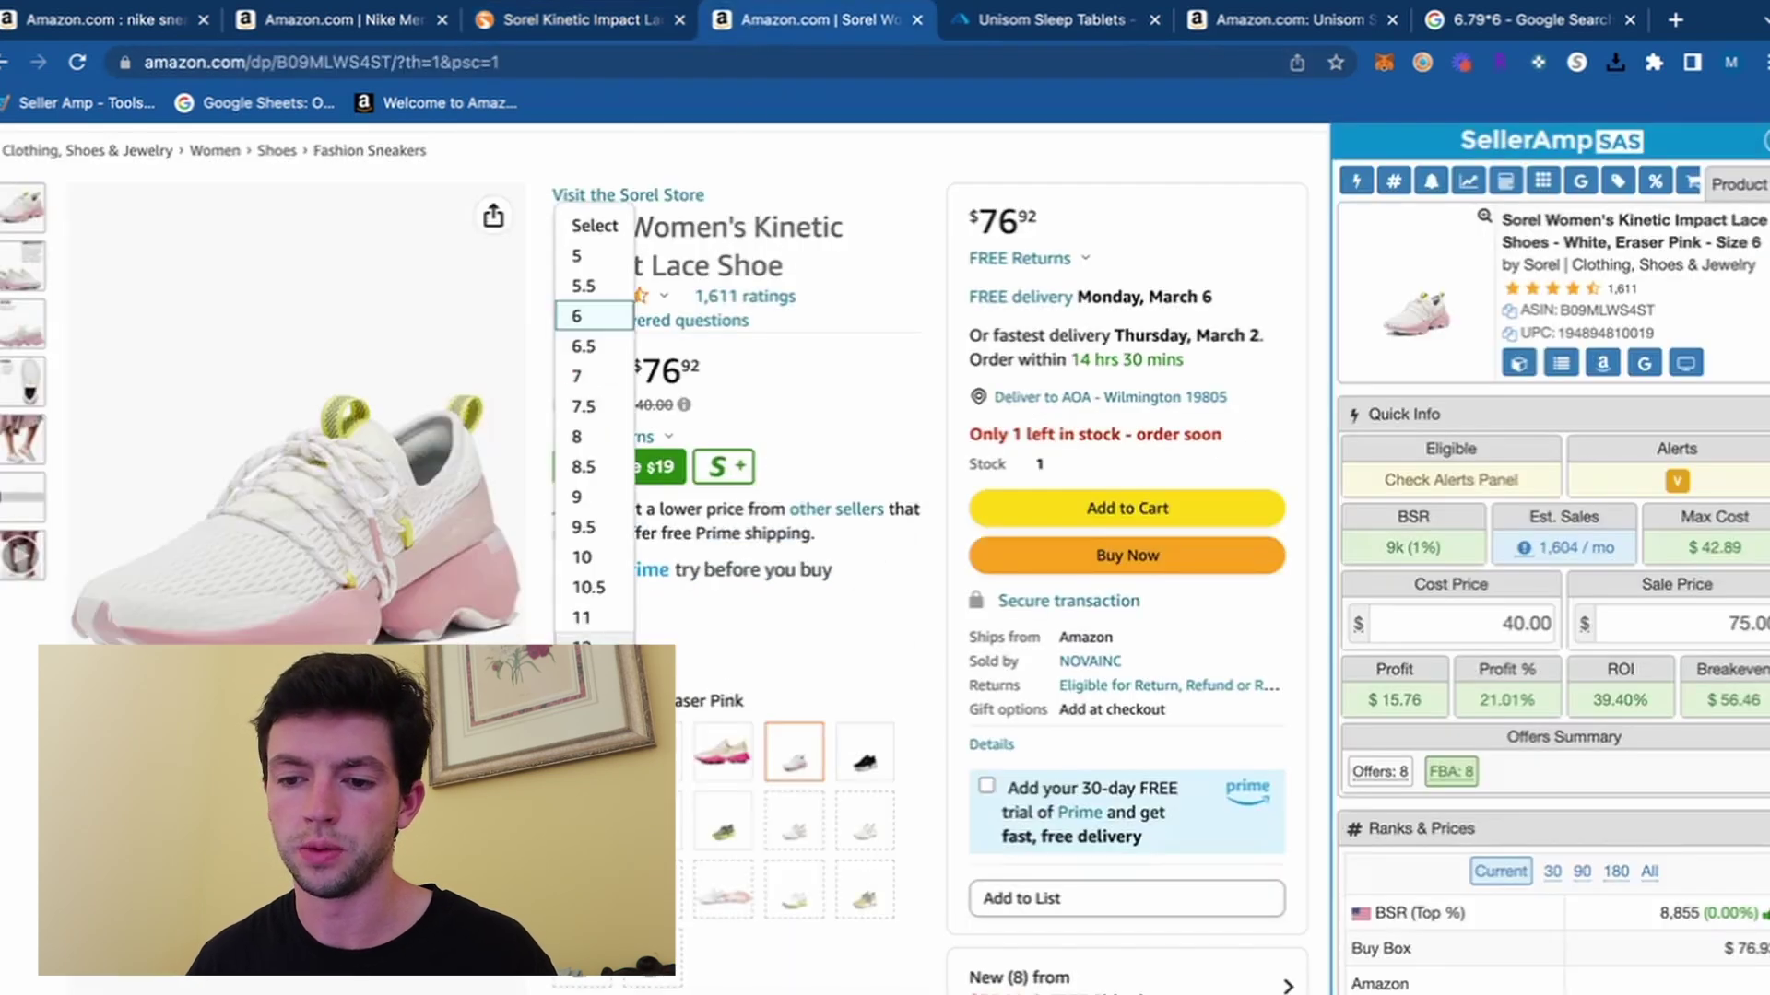
{"action": "left_click", "coordinate": [599, 346]}
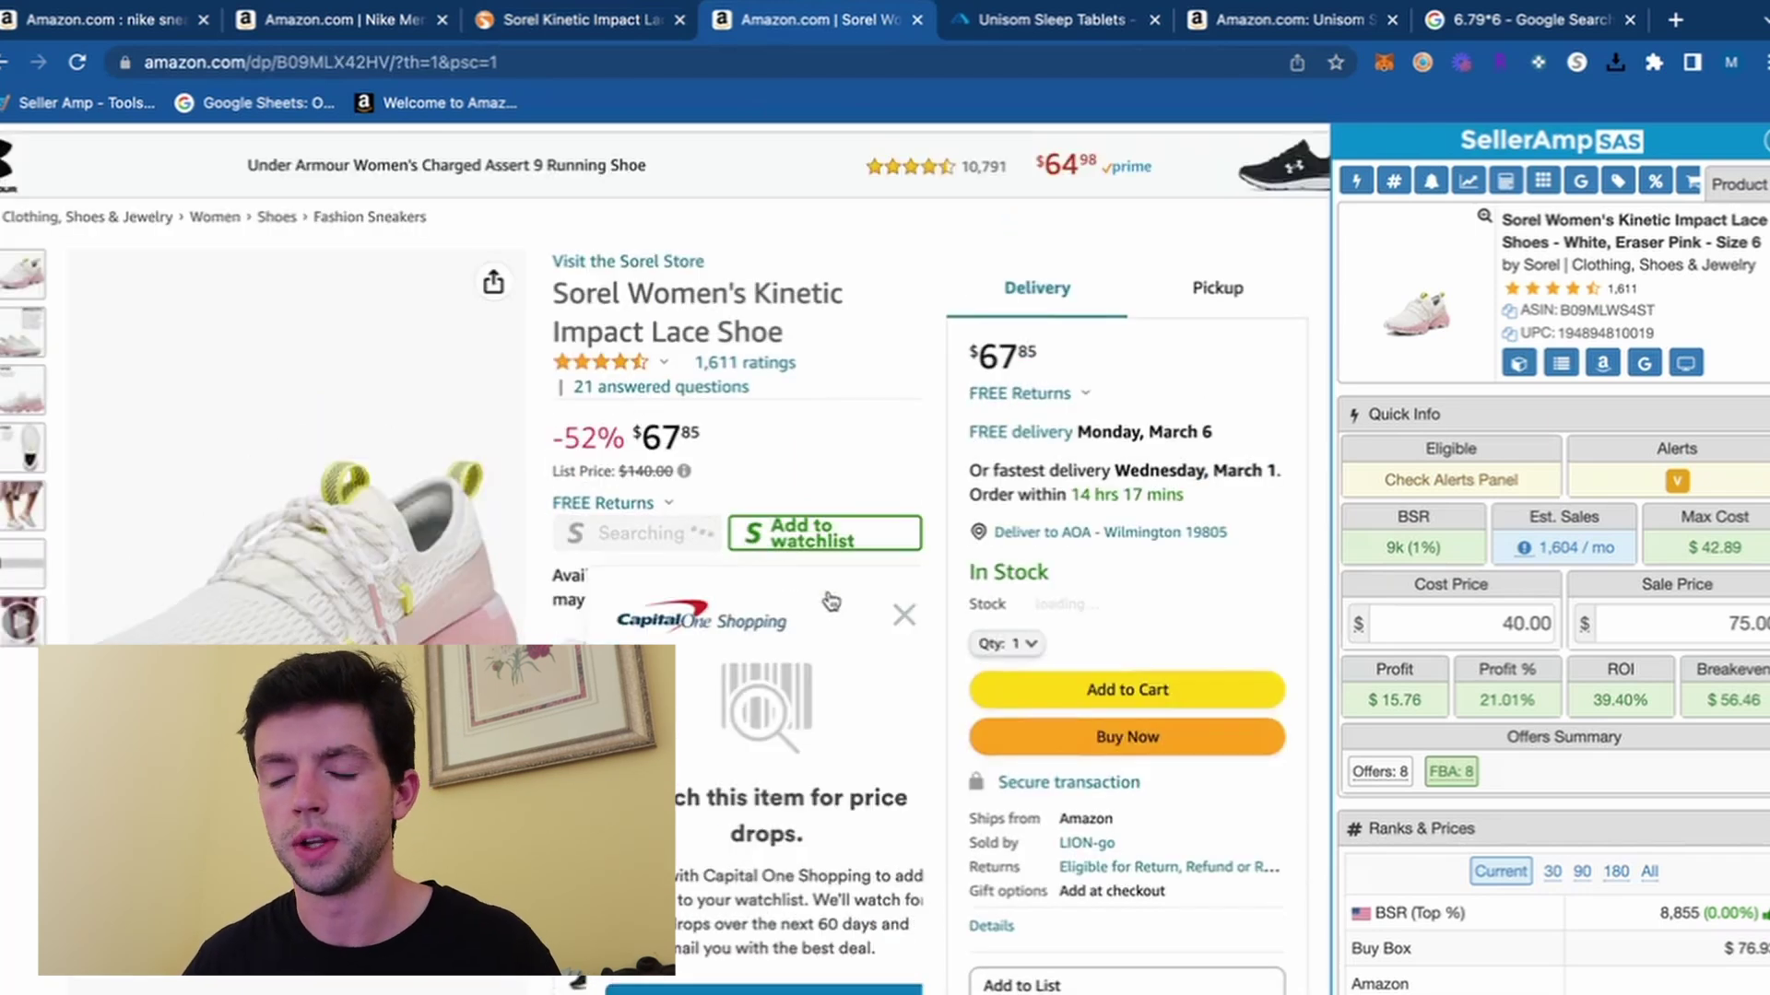
Step: Set SellerAmp's cost price to $40 and sale price to $68 for size 6.5, and check its price history
{"action": "left_click", "coordinate": [903, 615]}
{"action": "left_click", "coordinate": [1466, 627]}
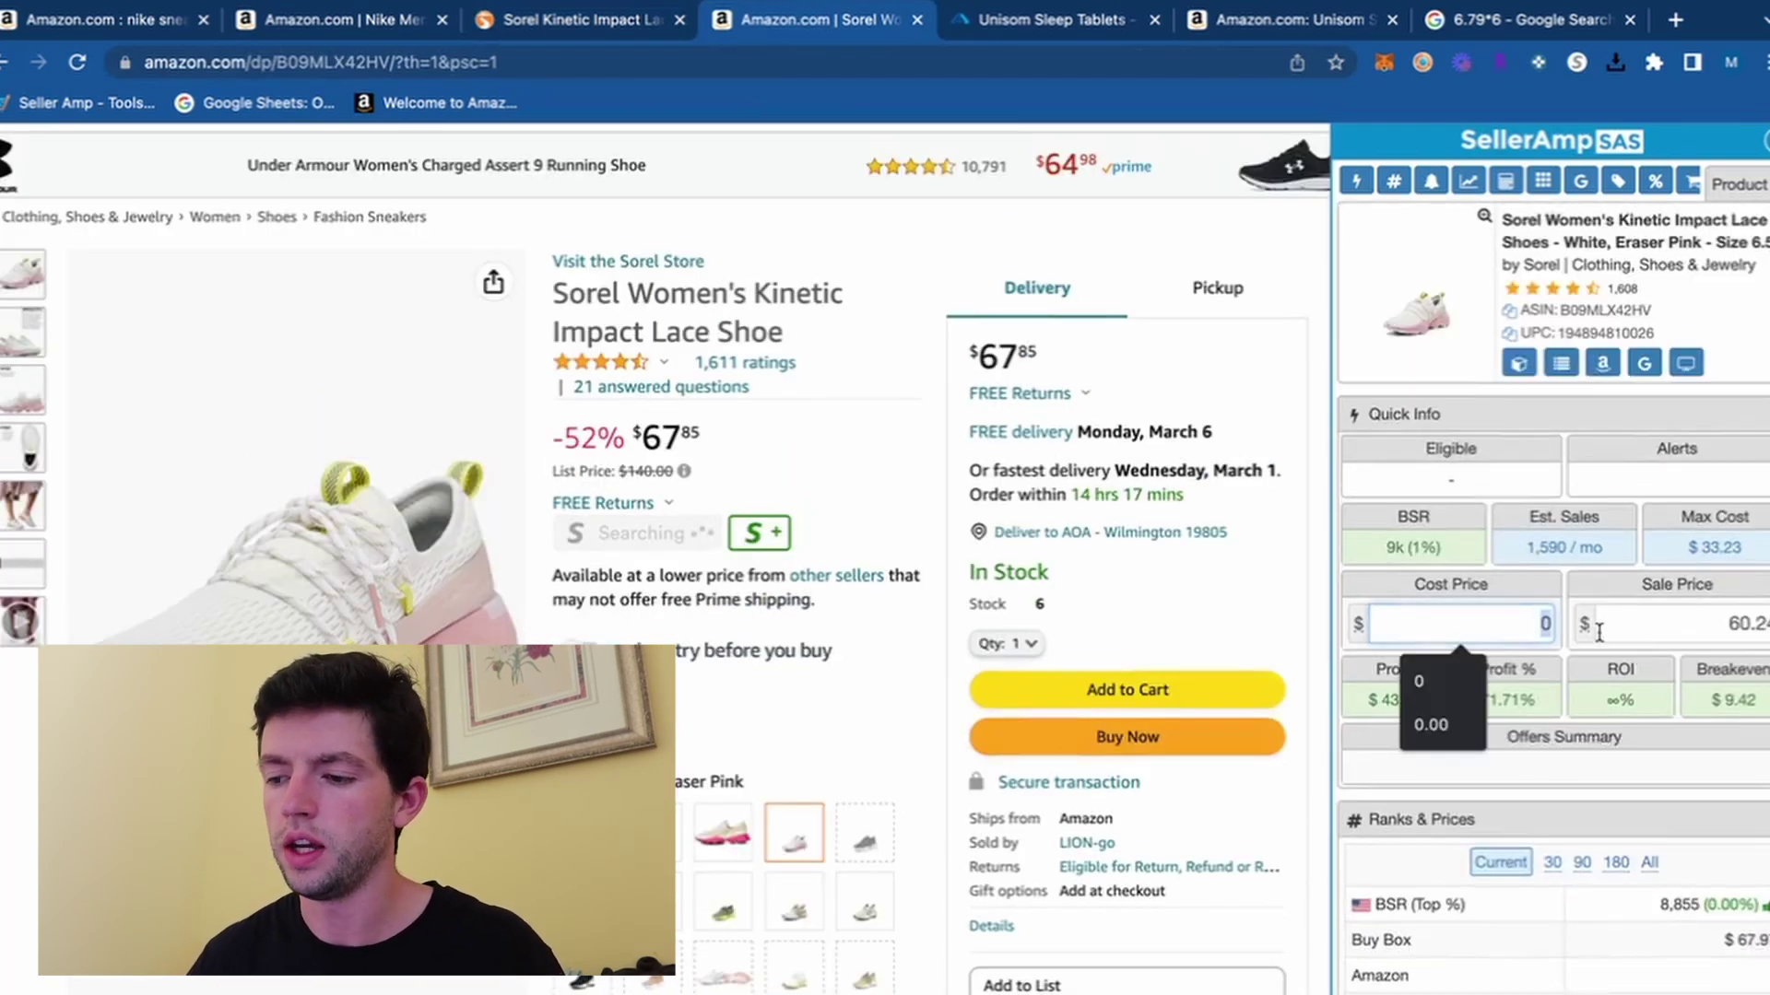
{"action": "type", "text": "40"}
{"action": "key", "text": "Tab"}
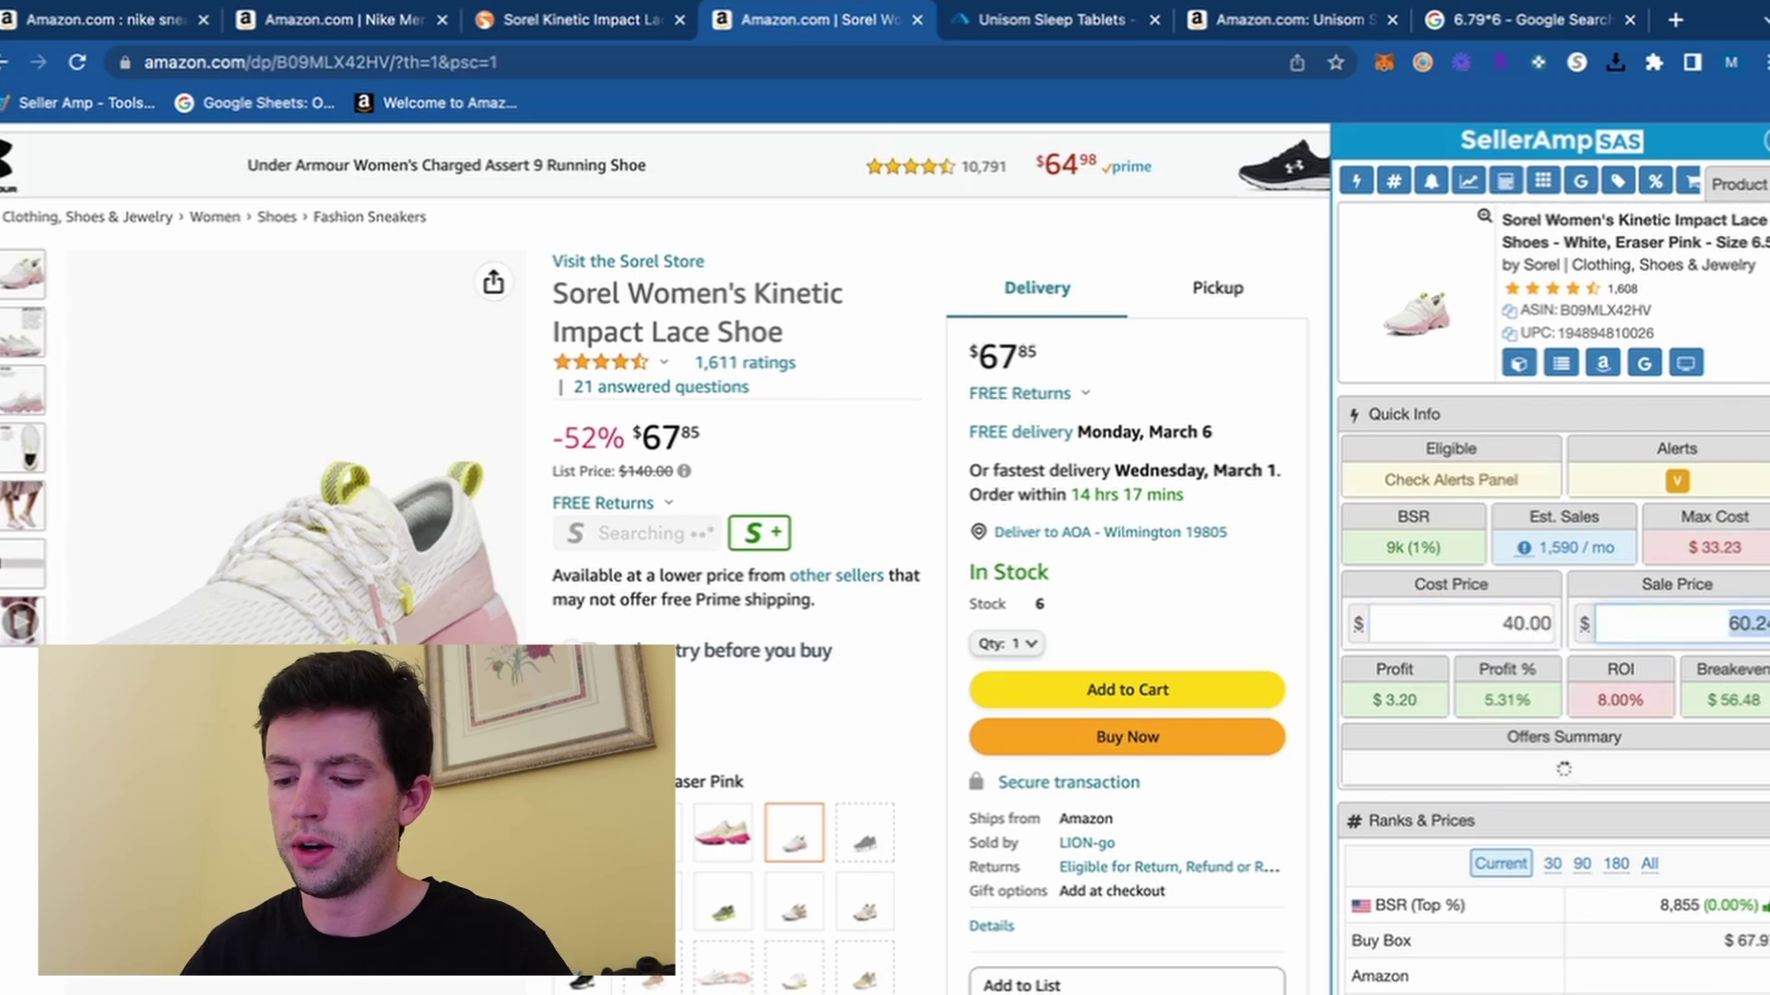
{"action": "type", "text": "68.43"}
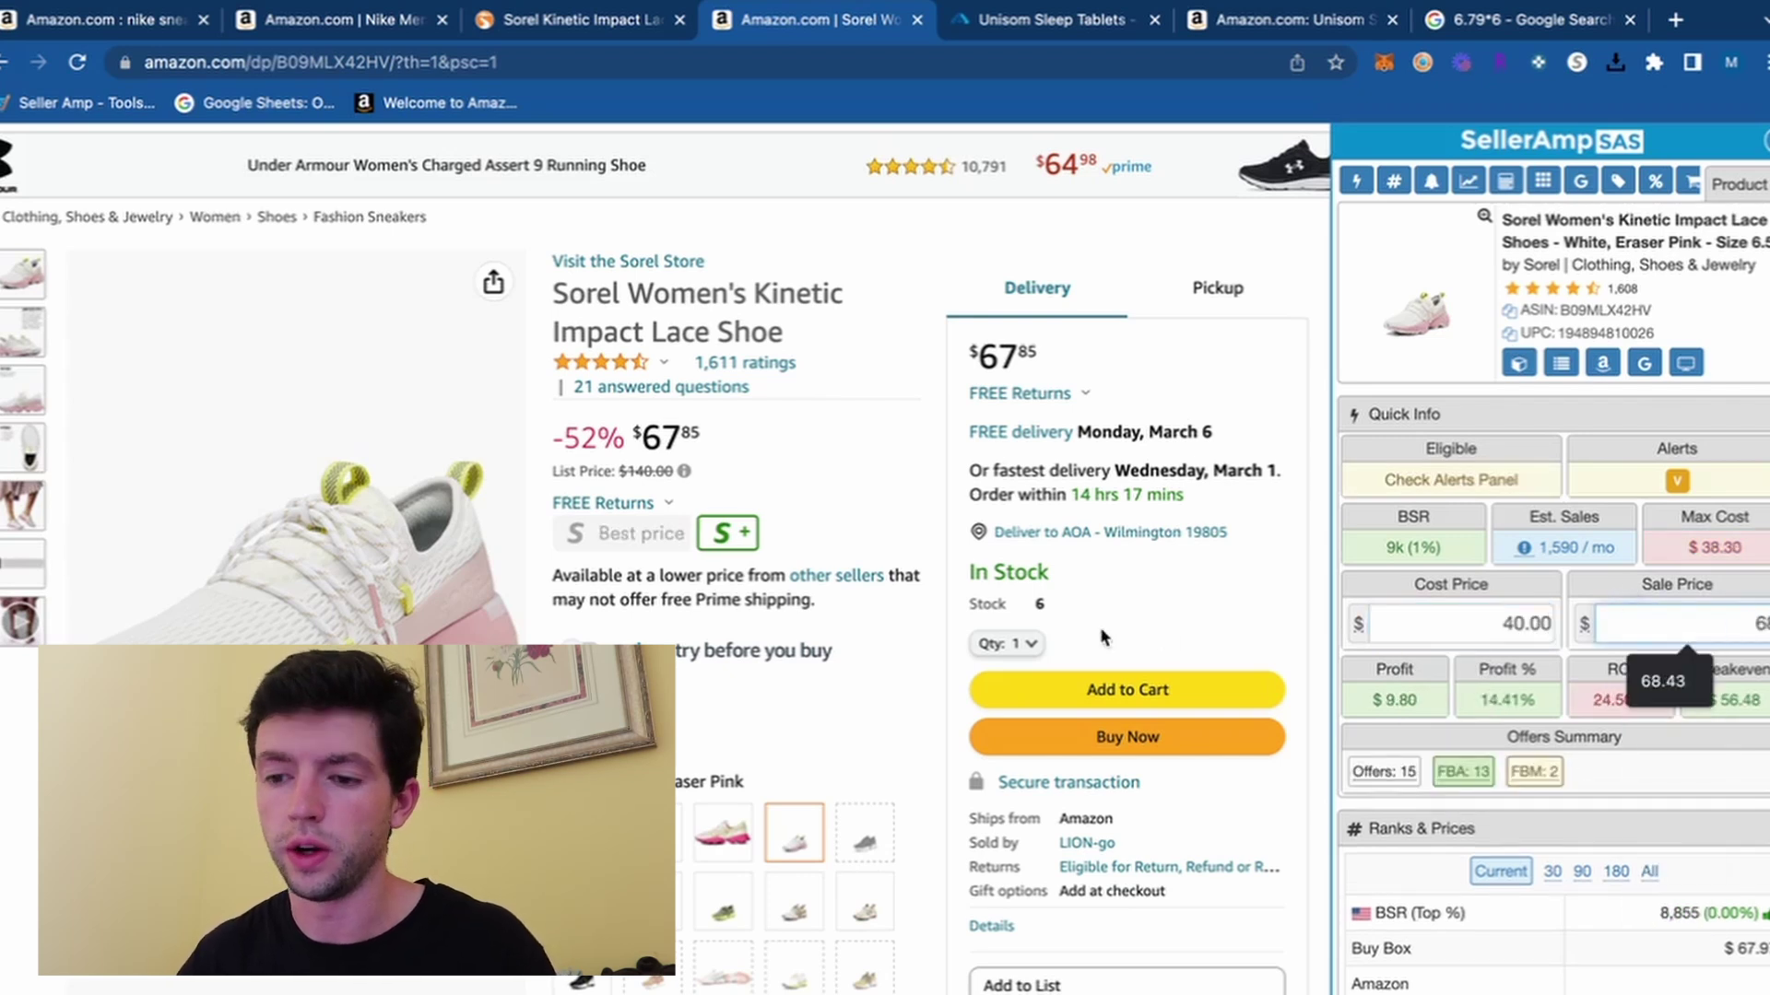
{"action": "scroll", "coordinate": [904, 682], "scroll_direction": "down", "scroll_amount": 10}
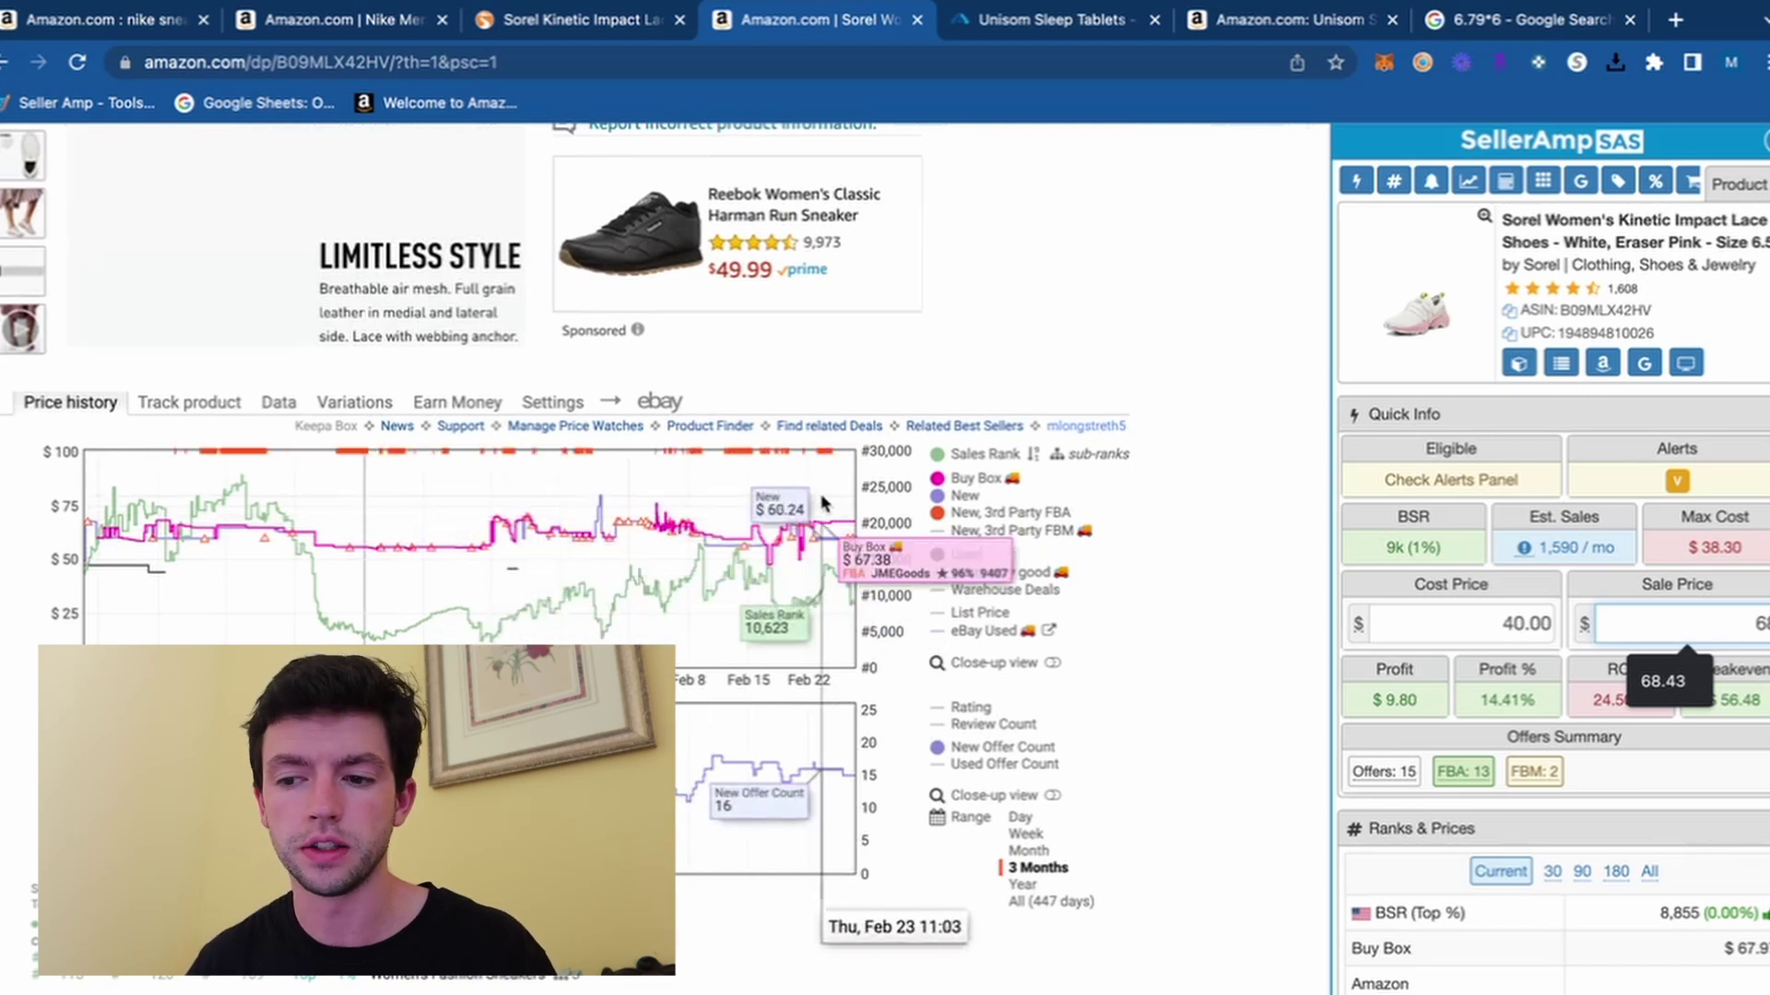
Step: Set the Sorel listing back to size 6 and close the Google search for 6.79*6
{"action": "scroll", "coordinate": [821, 507], "scroll_direction": "up", "scroll_amount": 15}
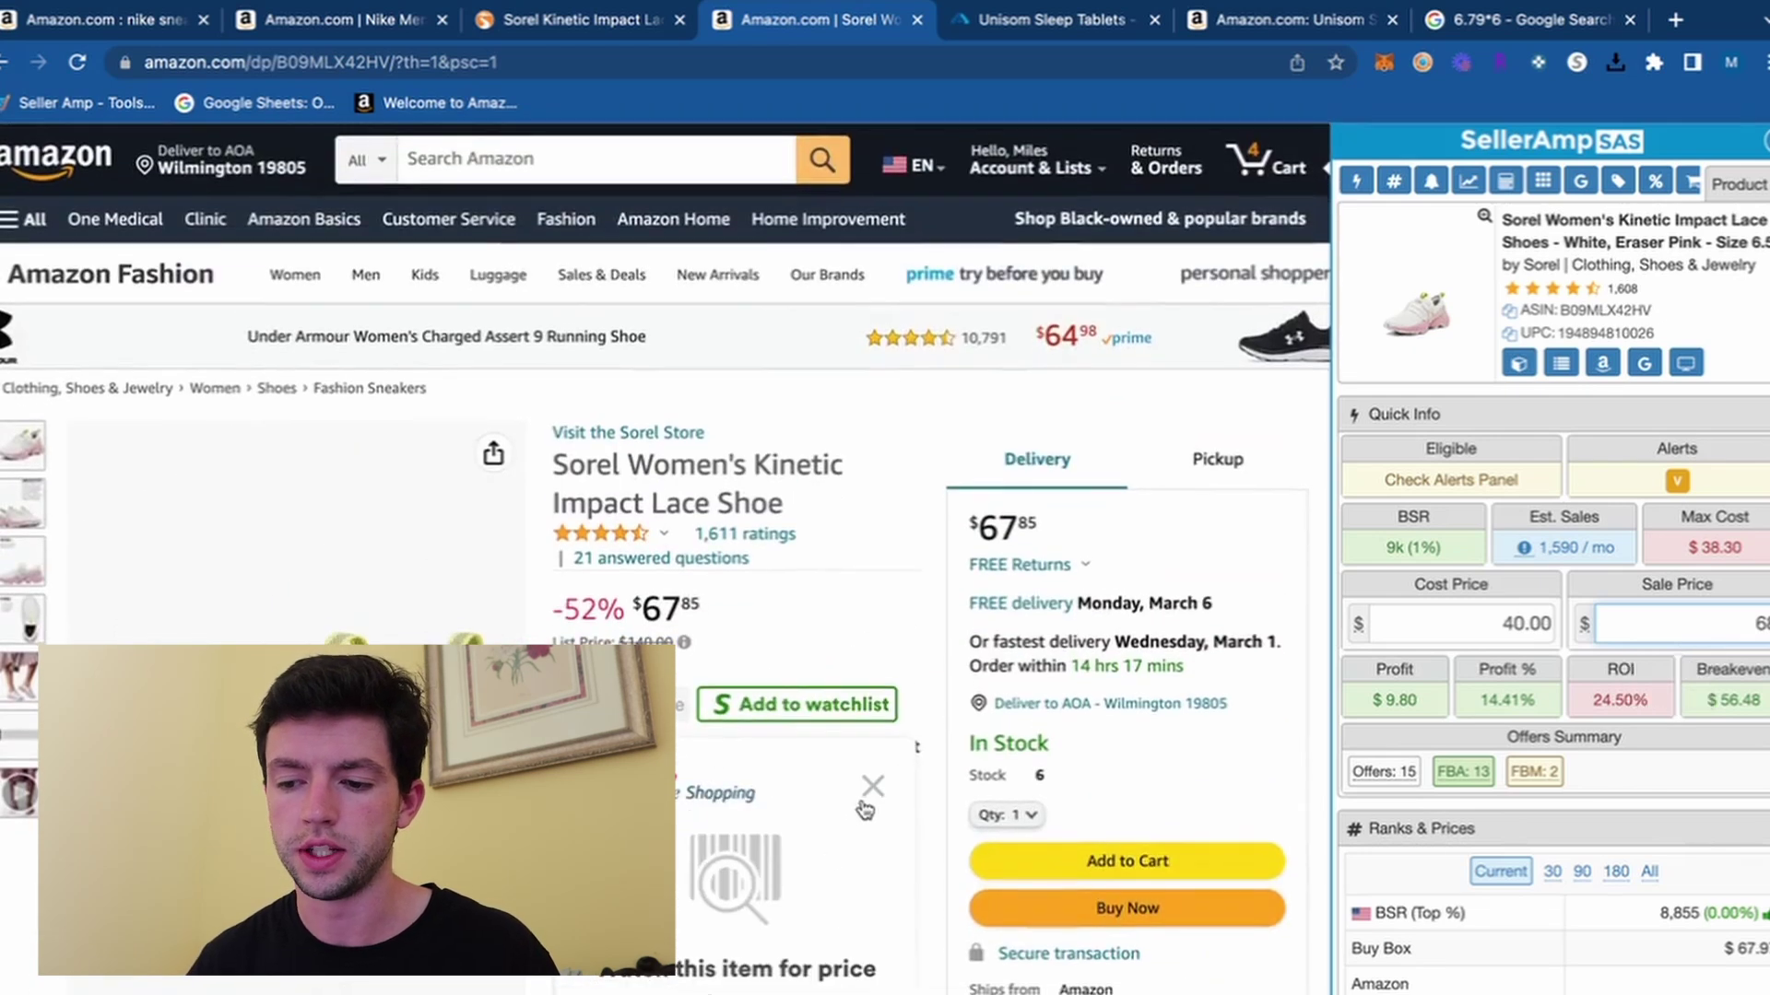
{"action": "left_click", "coordinate": [872, 786]}
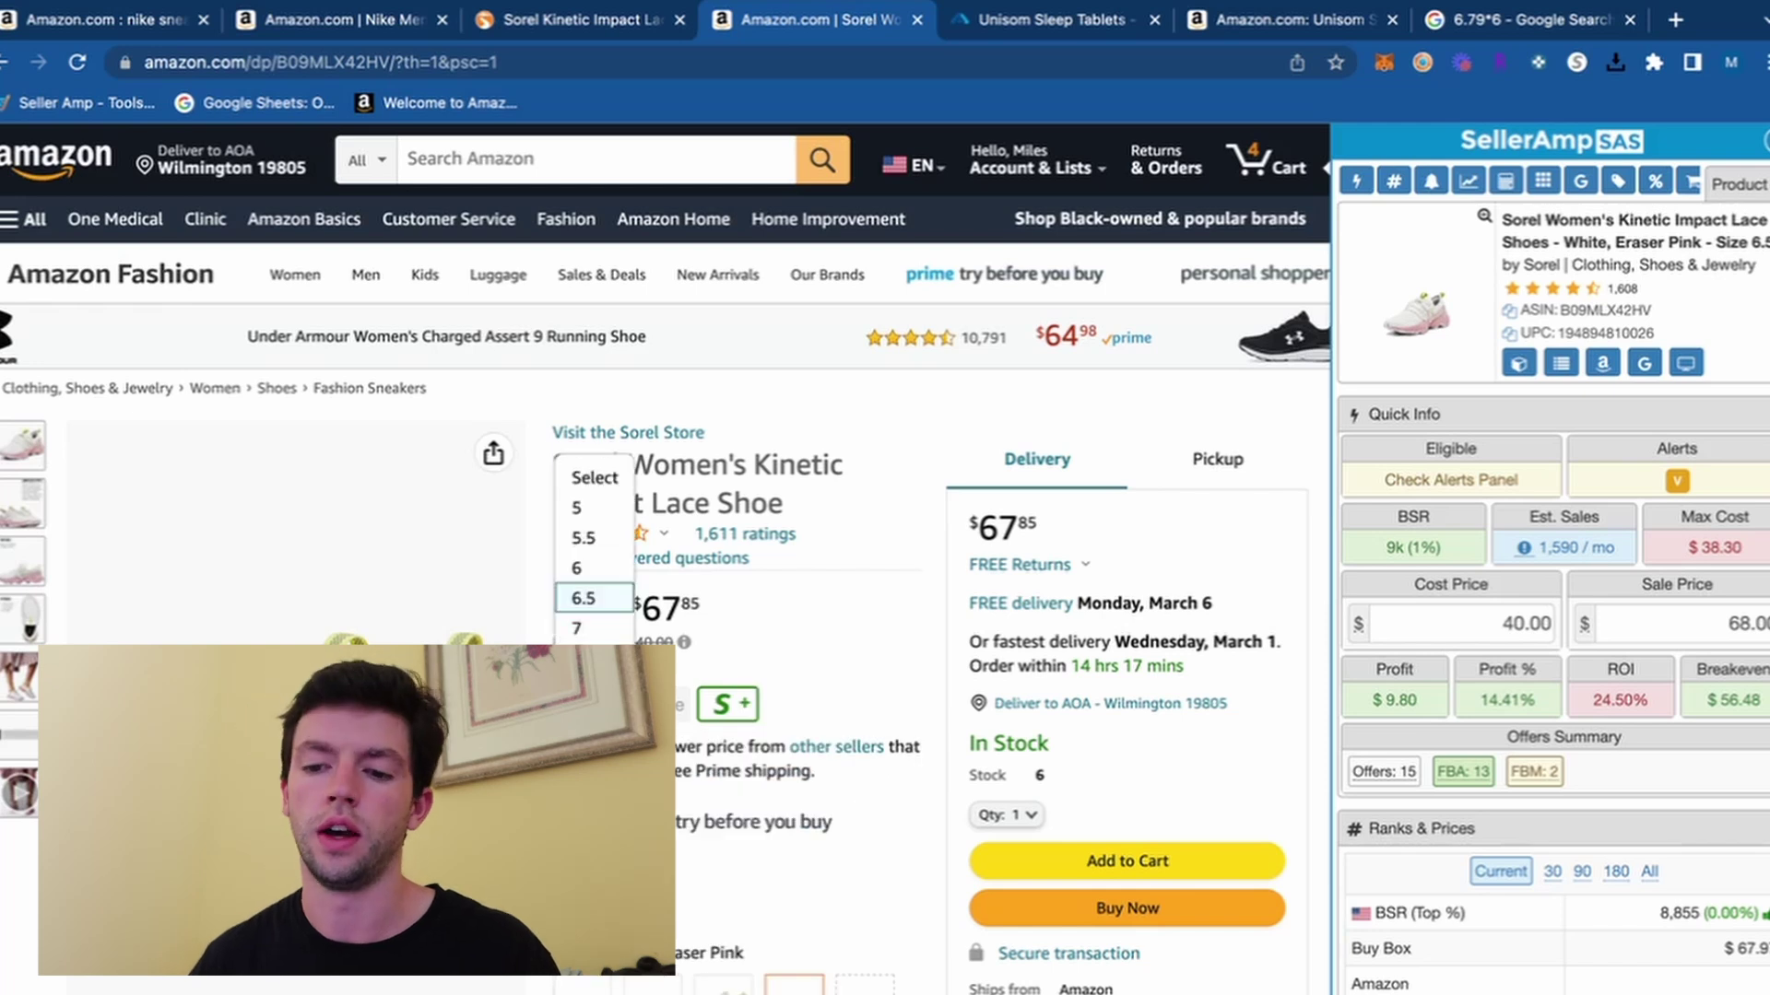
{"action": "left_click", "coordinate": [603, 572]}
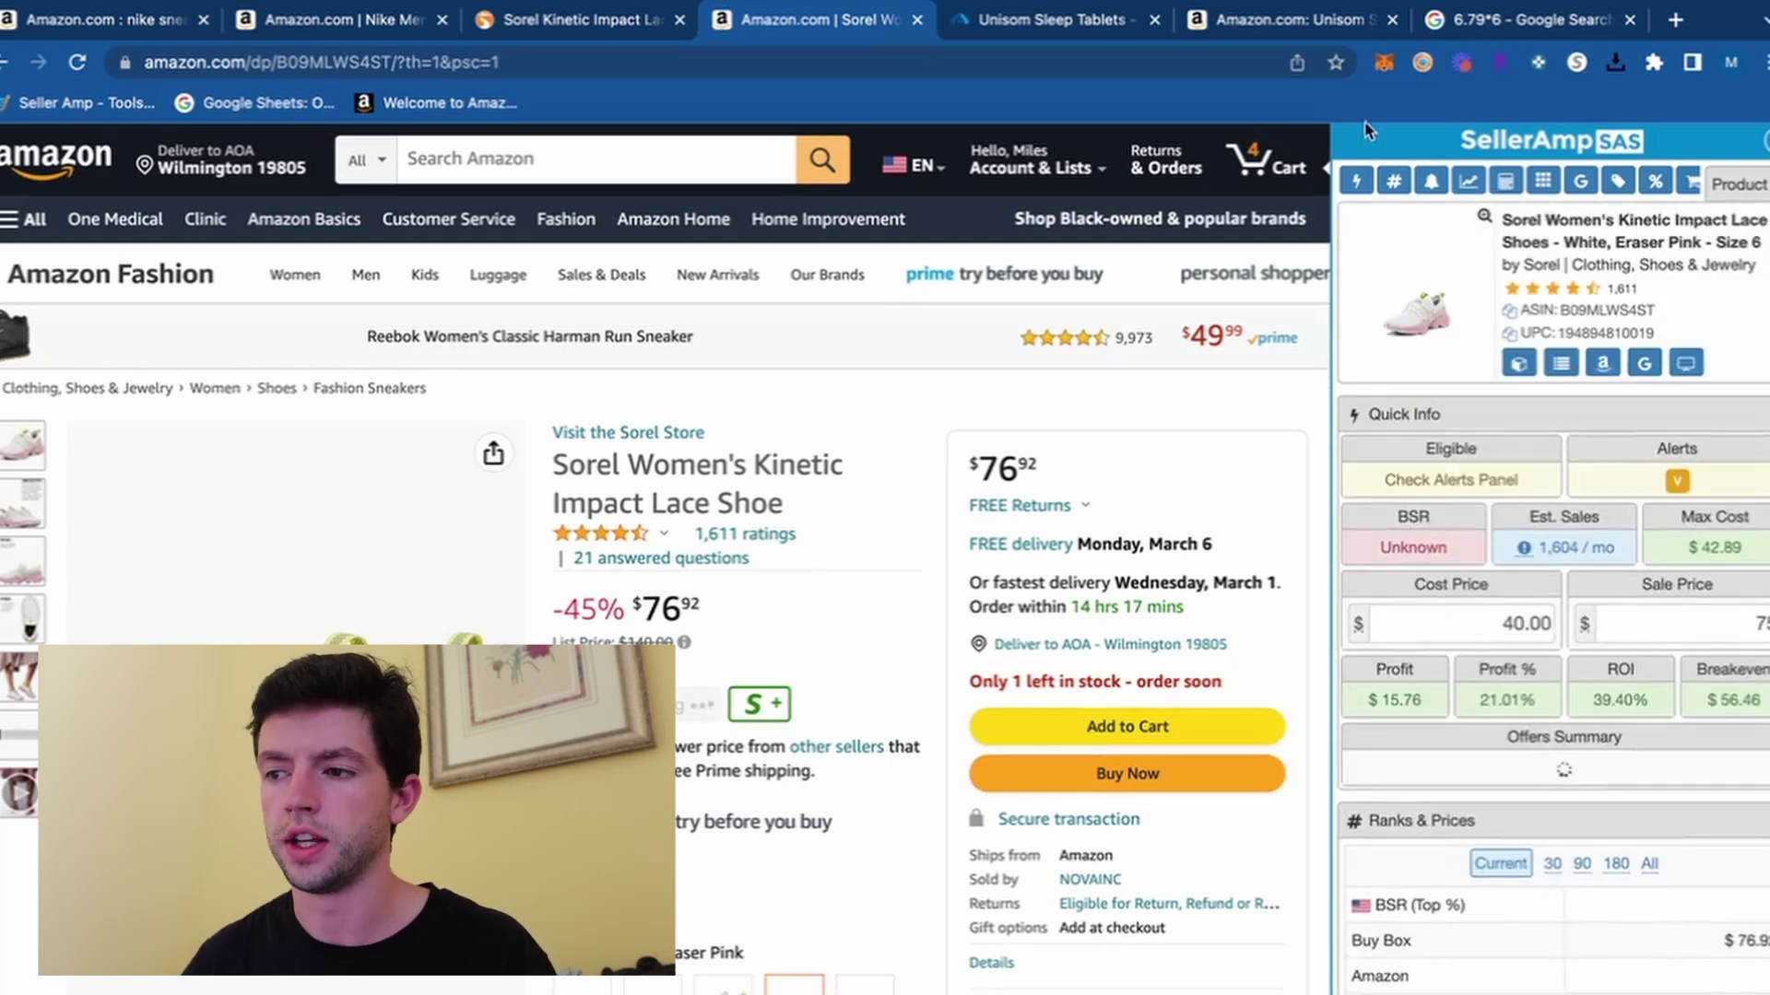
{"action": "left_click", "coordinate": [1629, 20]}
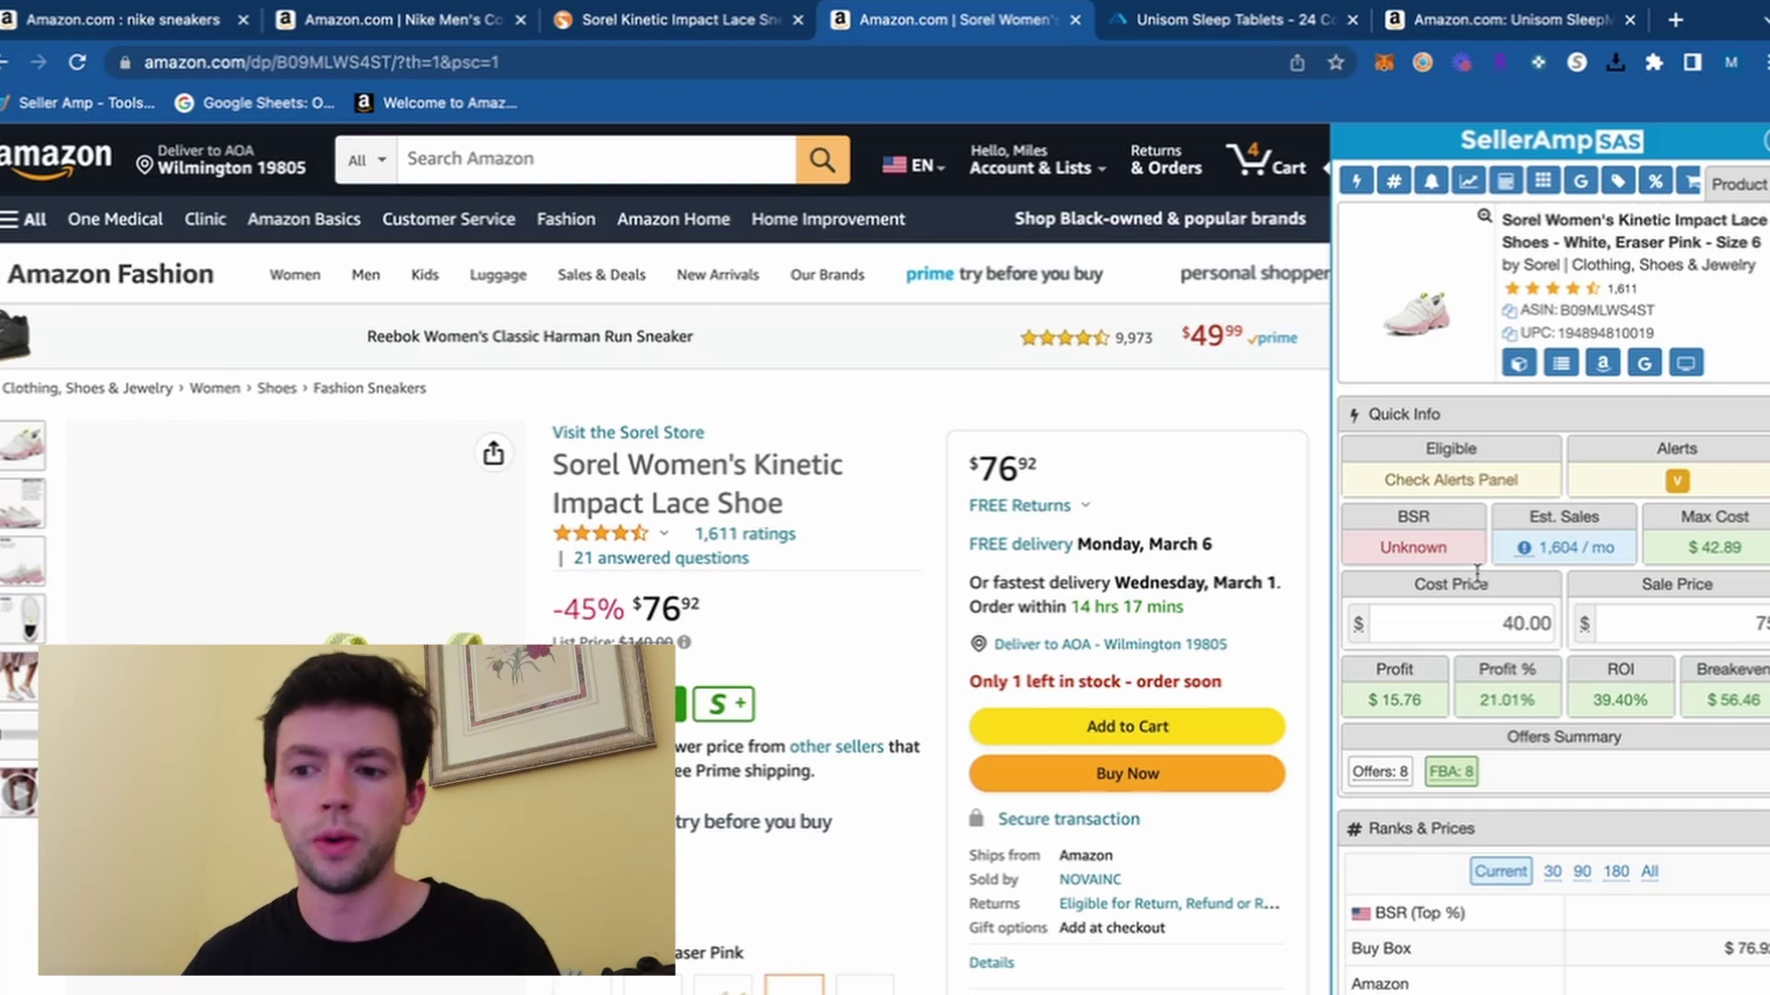
Step: Examine SellerAmp's offers table for the size 6 Sorel shoe, including each FBA seller's name, stock and price
{"action": "scroll", "coordinate": [1607, 569], "scroll_direction": "down", "scroll_amount": 15}
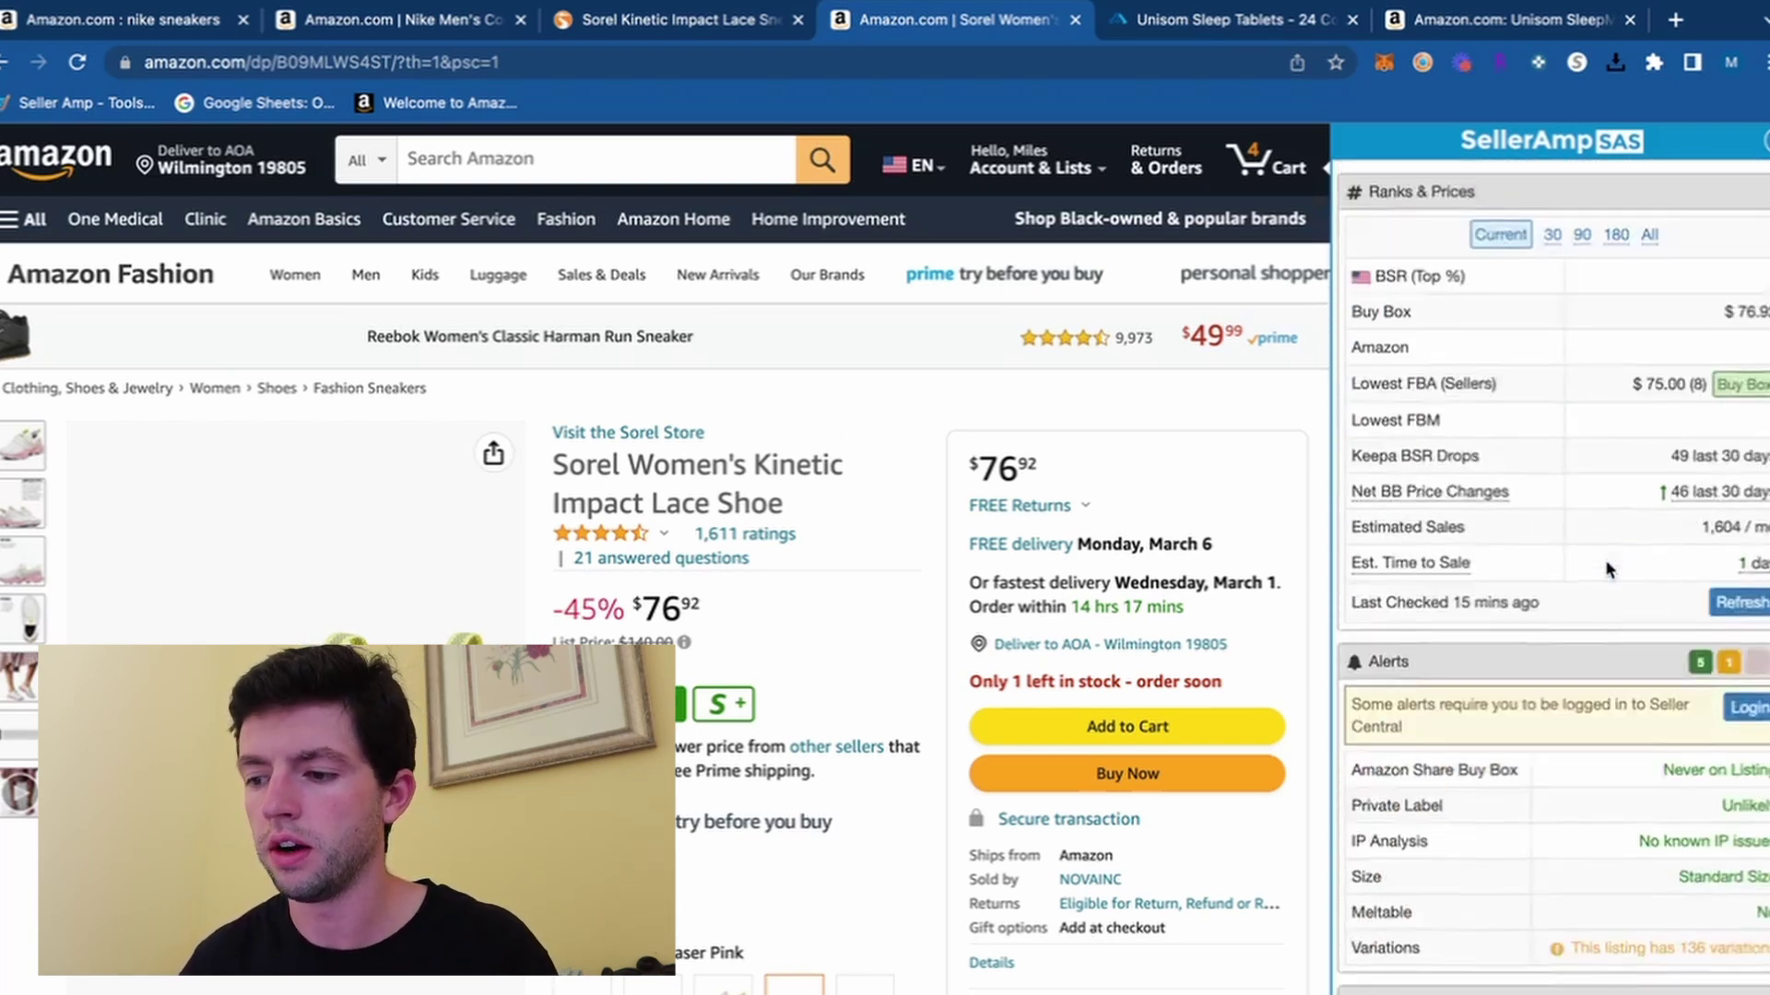
{"action": "scroll", "coordinate": [1607, 569], "scroll_direction": "down", "scroll_amount": 15}
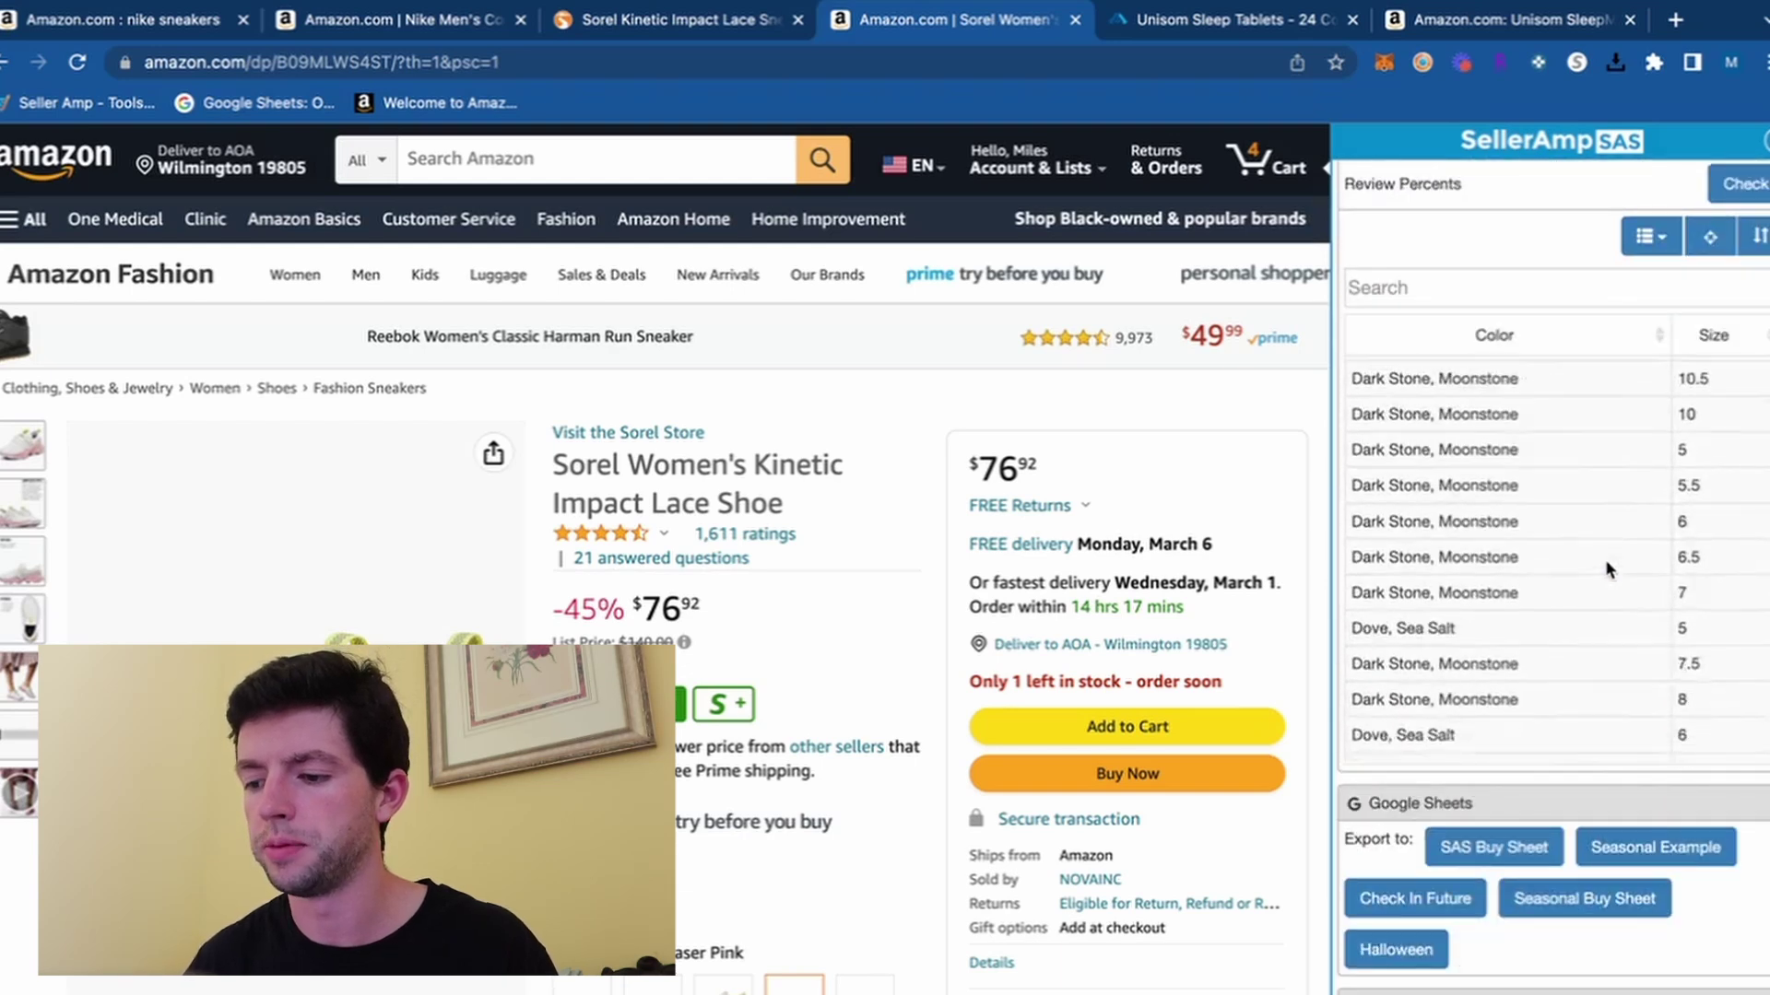
{"action": "scroll", "coordinate": [1670, 892], "scroll_direction": "down", "scroll_amount": 3}
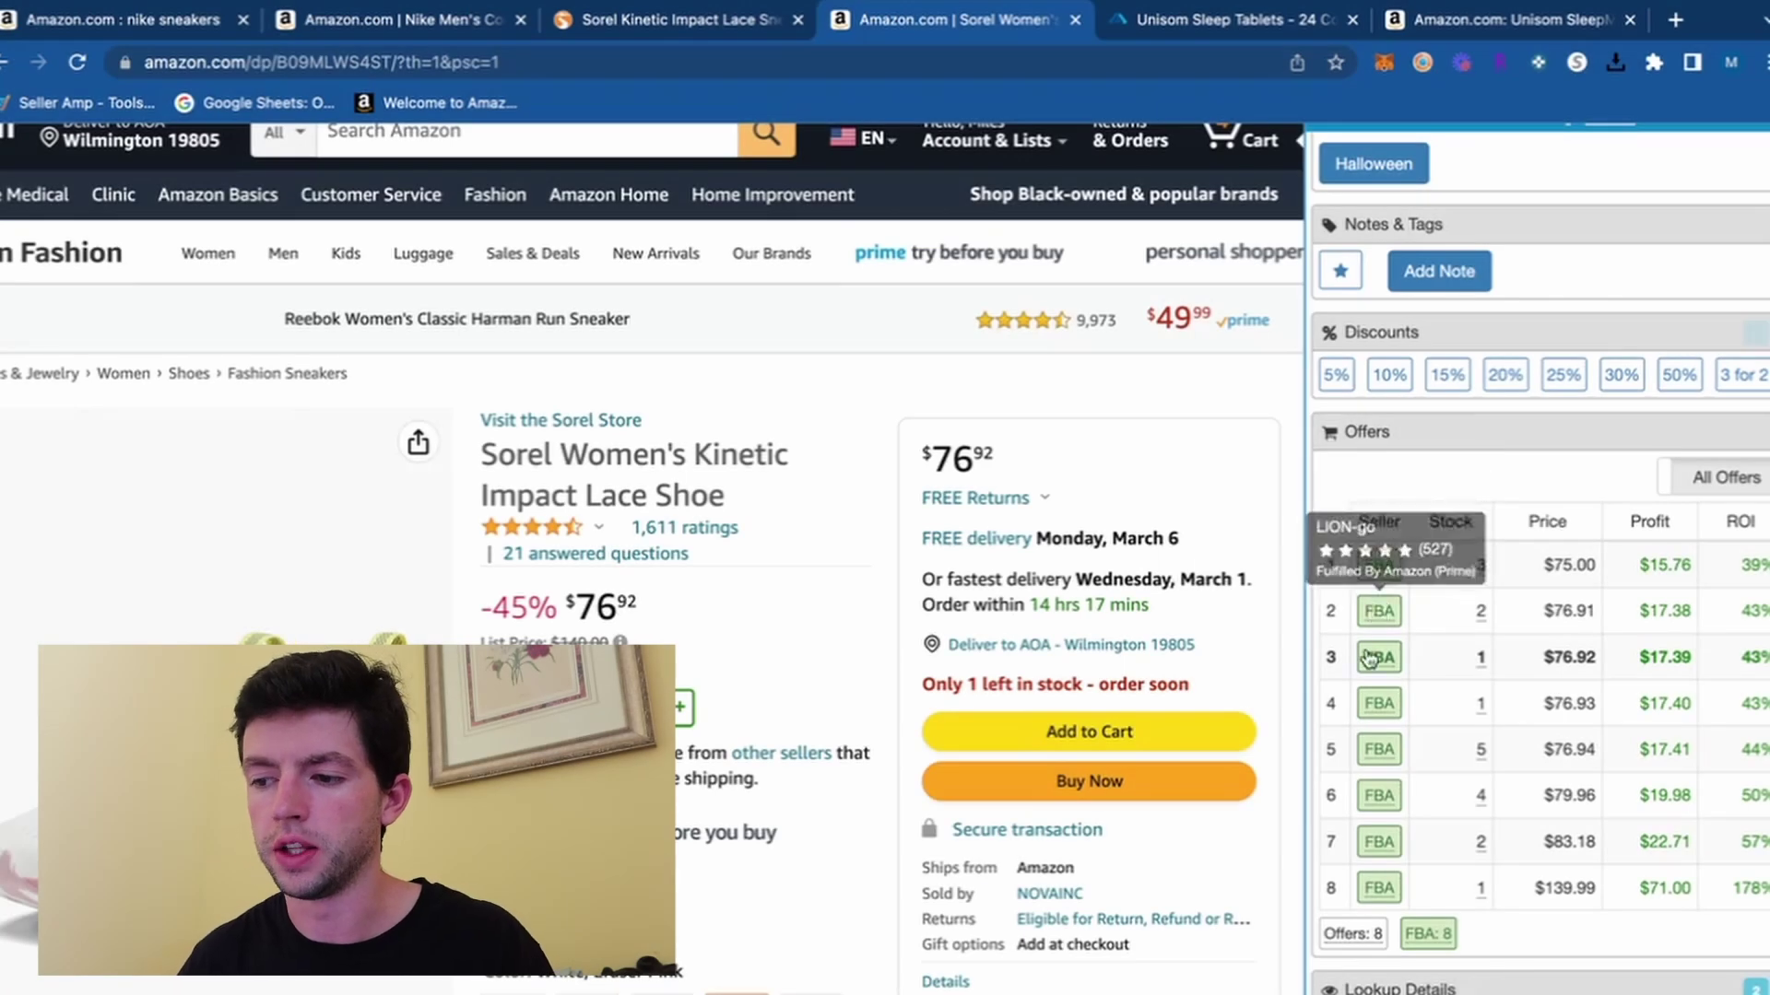
{"action": "mouse_move", "coordinate": [1378, 747]}
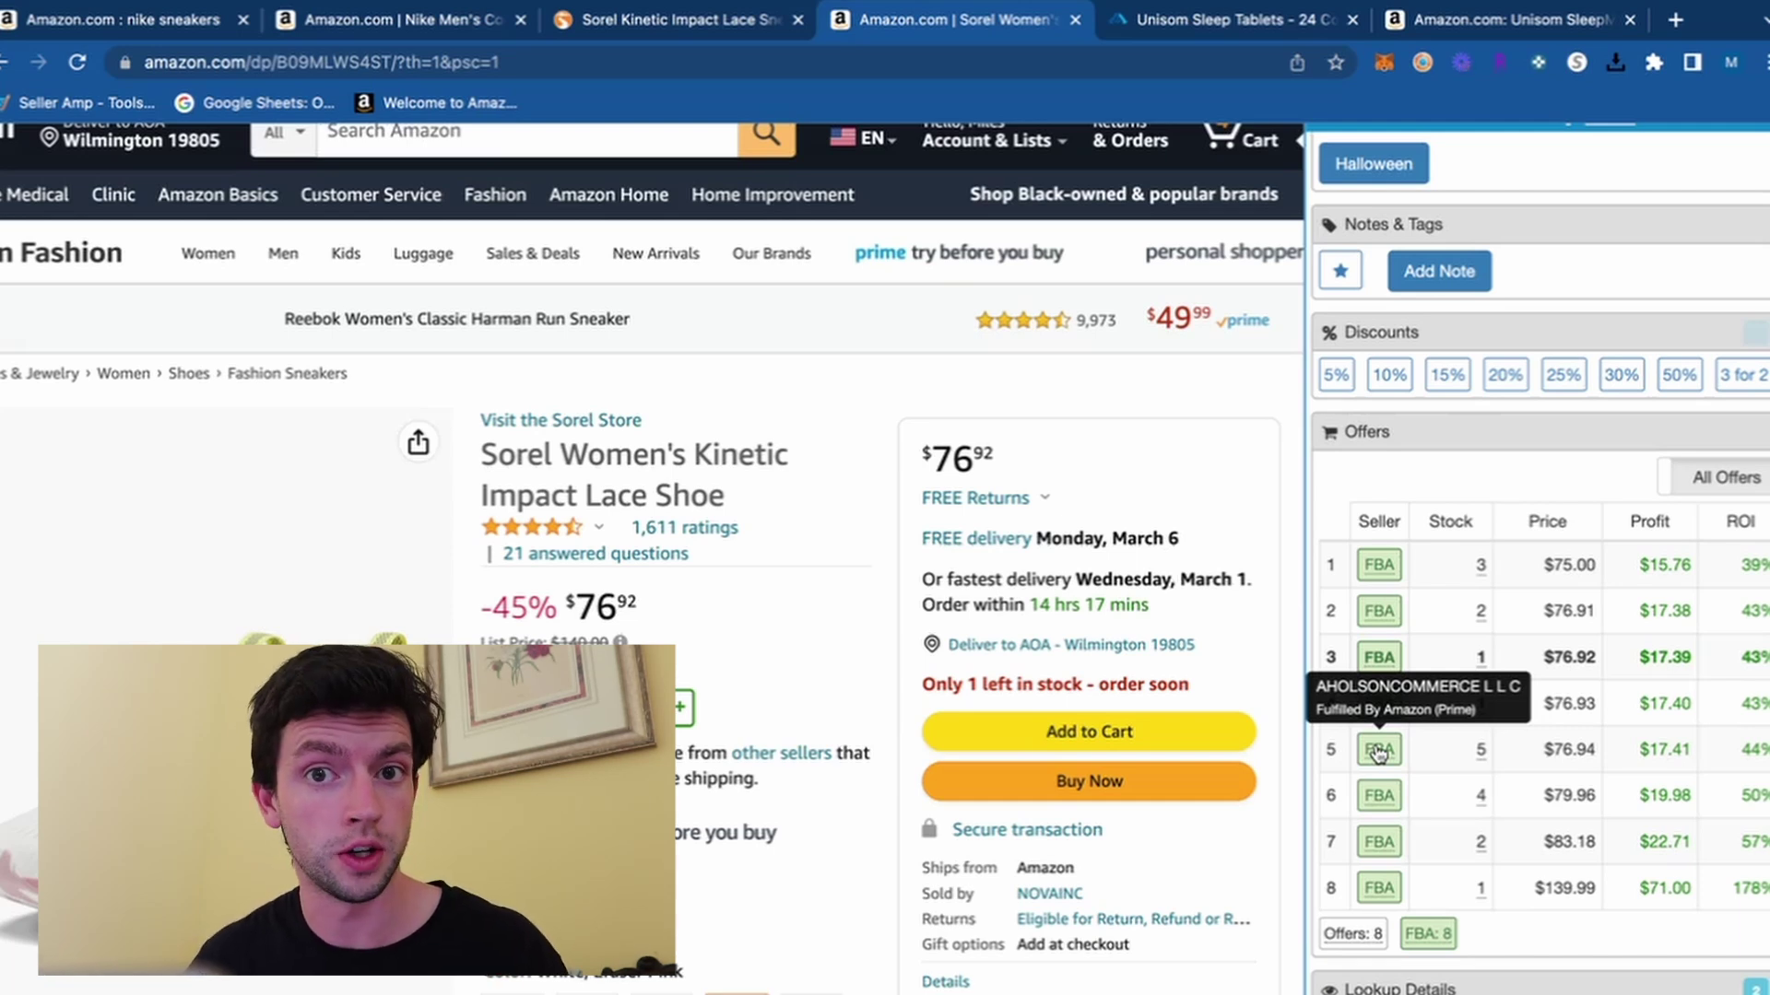
Step: Open the SellerAmp storefront lookups for the sellers of the first six FBA offers
{"action": "left_click", "coordinate": [1379, 565]}
{"action": "left_click", "coordinate": [842, 35]}
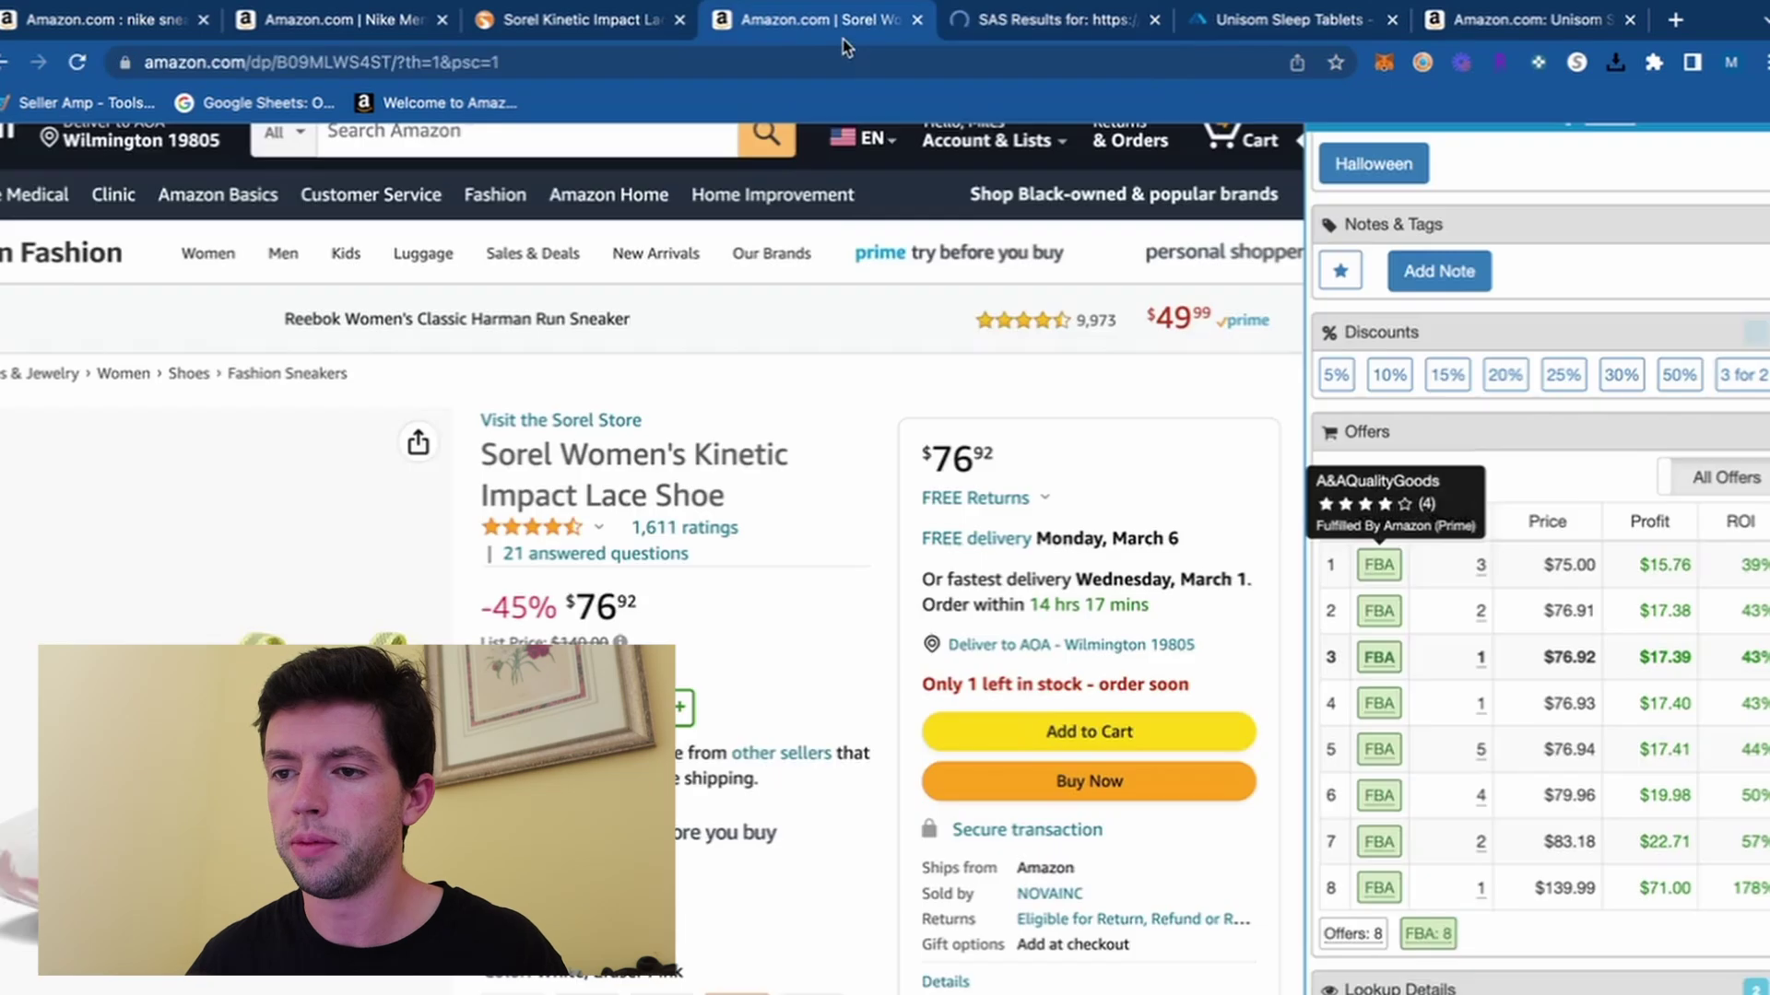
{"action": "left_click", "coordinate": [1379, 611]}
{"action": "left_click", "coordinate": [680, 19]}
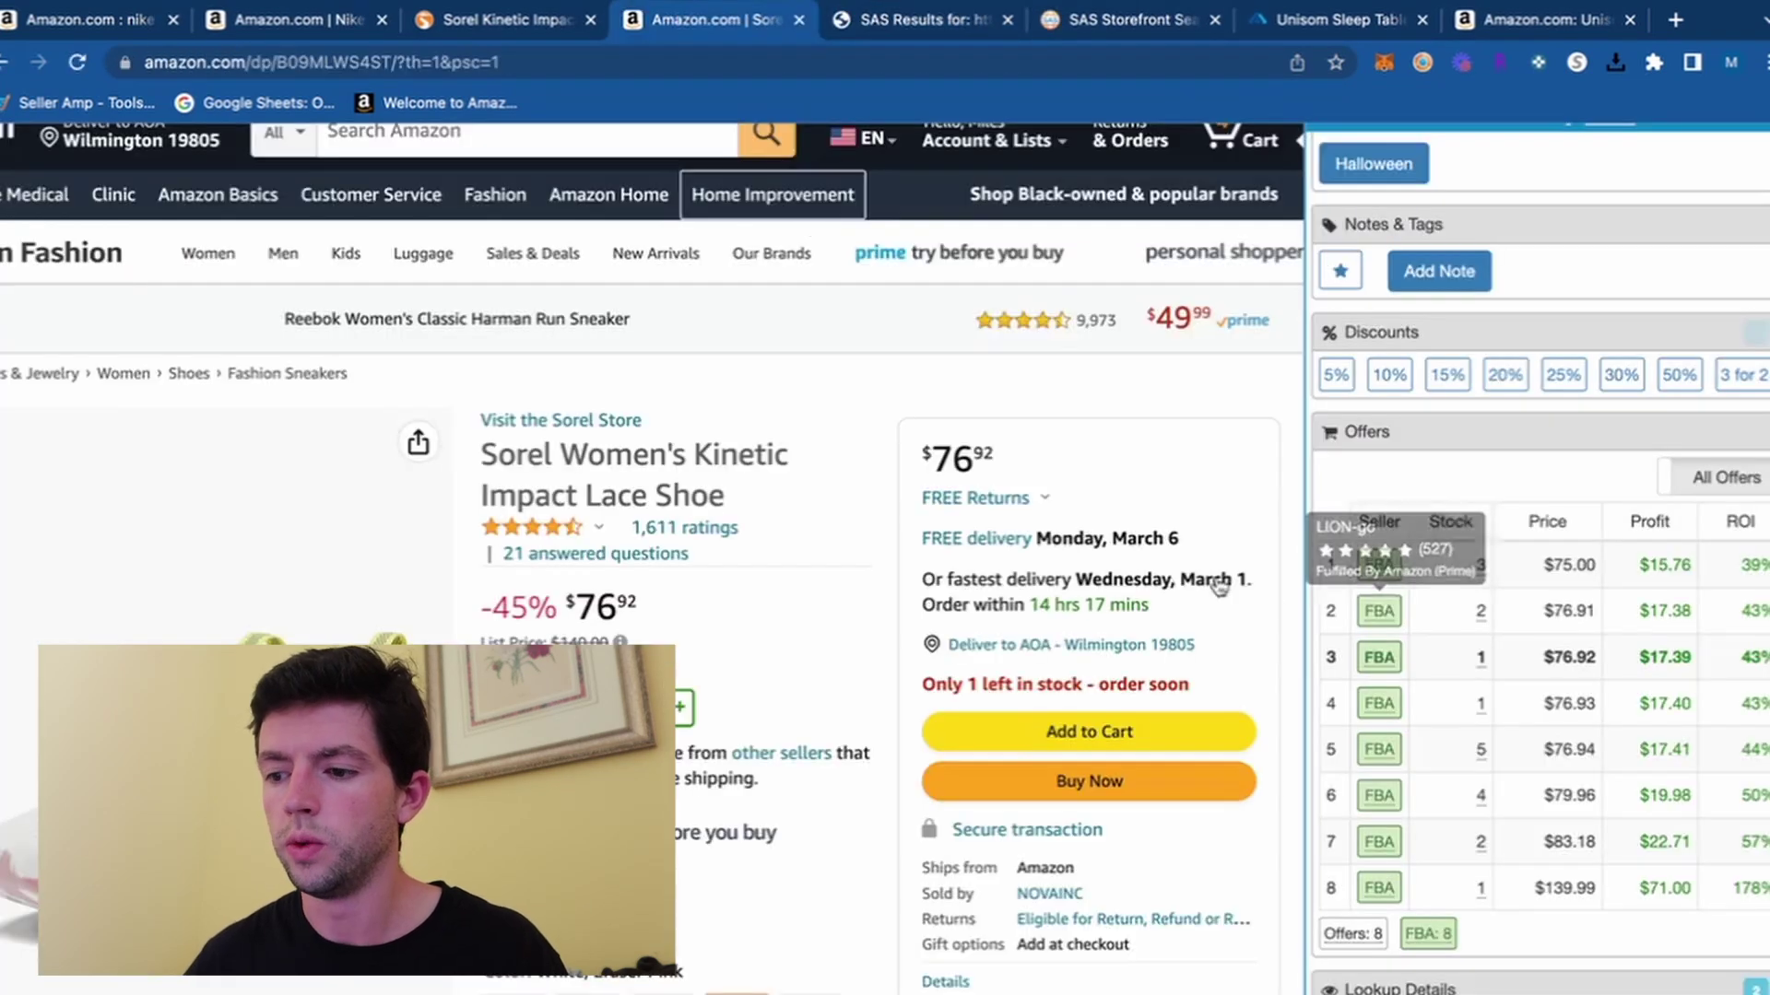
{"action": "left_click", "coordinate": [1378, 657]}
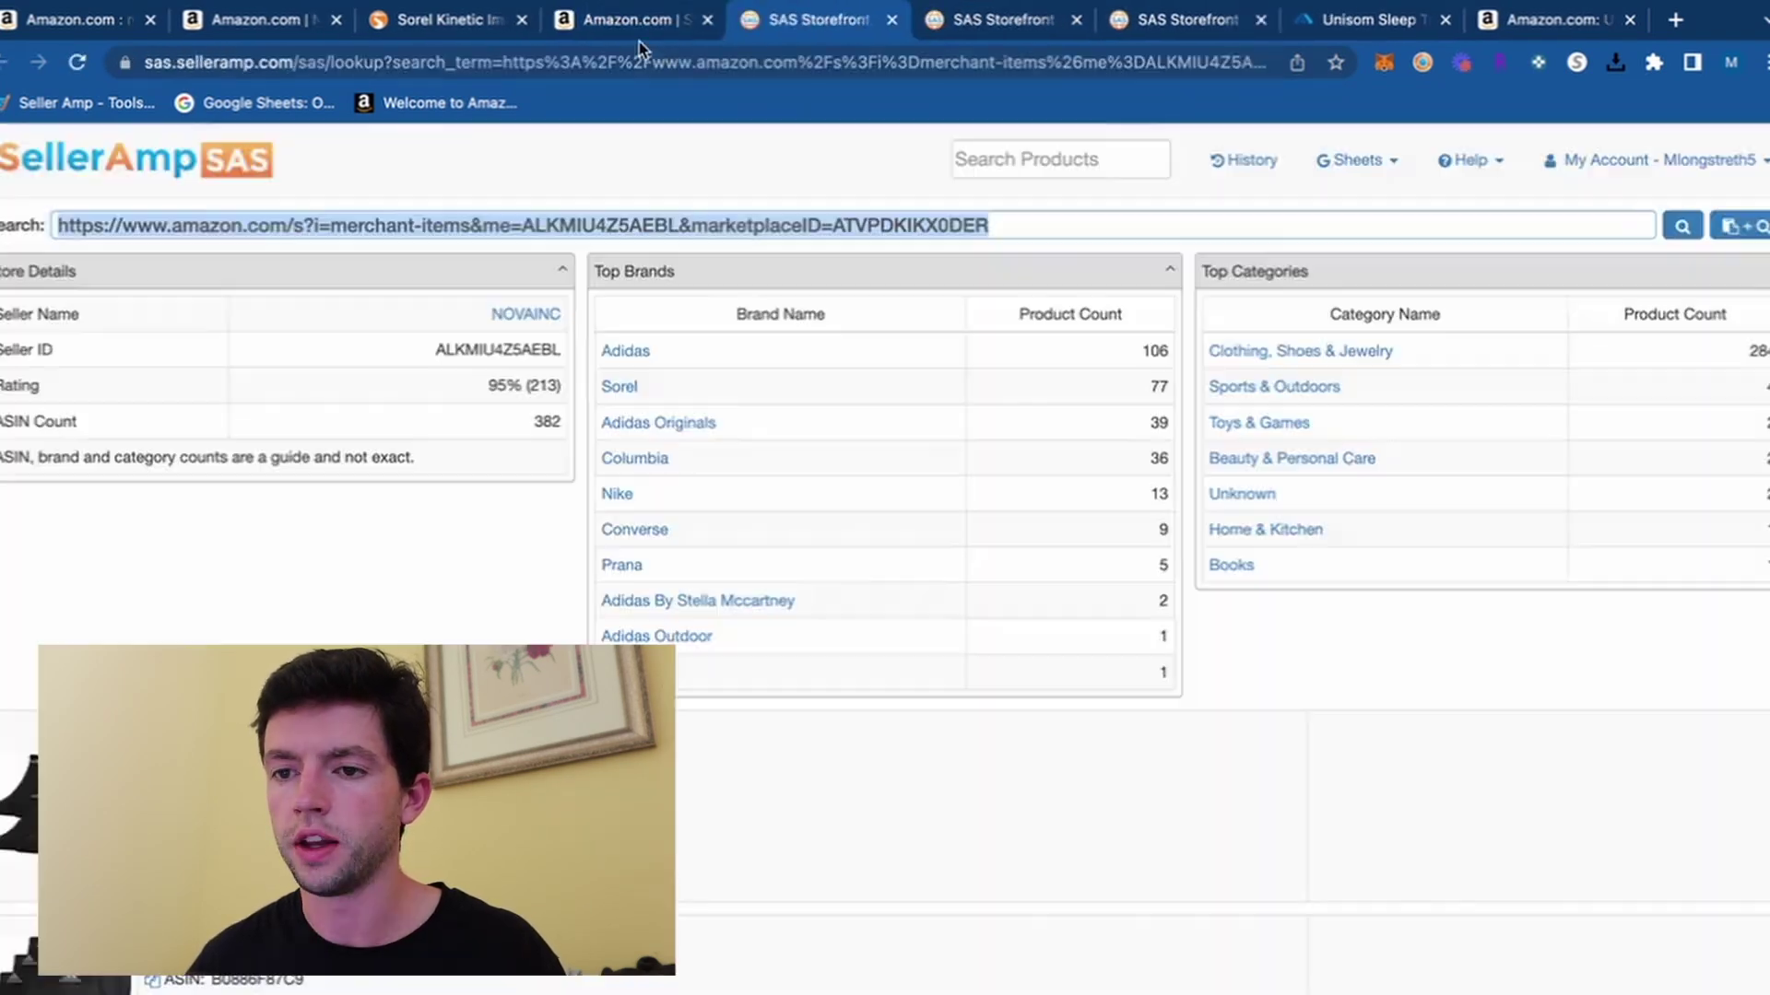
{"action": "left_click", "coordinate": [627, 20]}
{"action": "left_click", "coordinate": [1378, 703]}
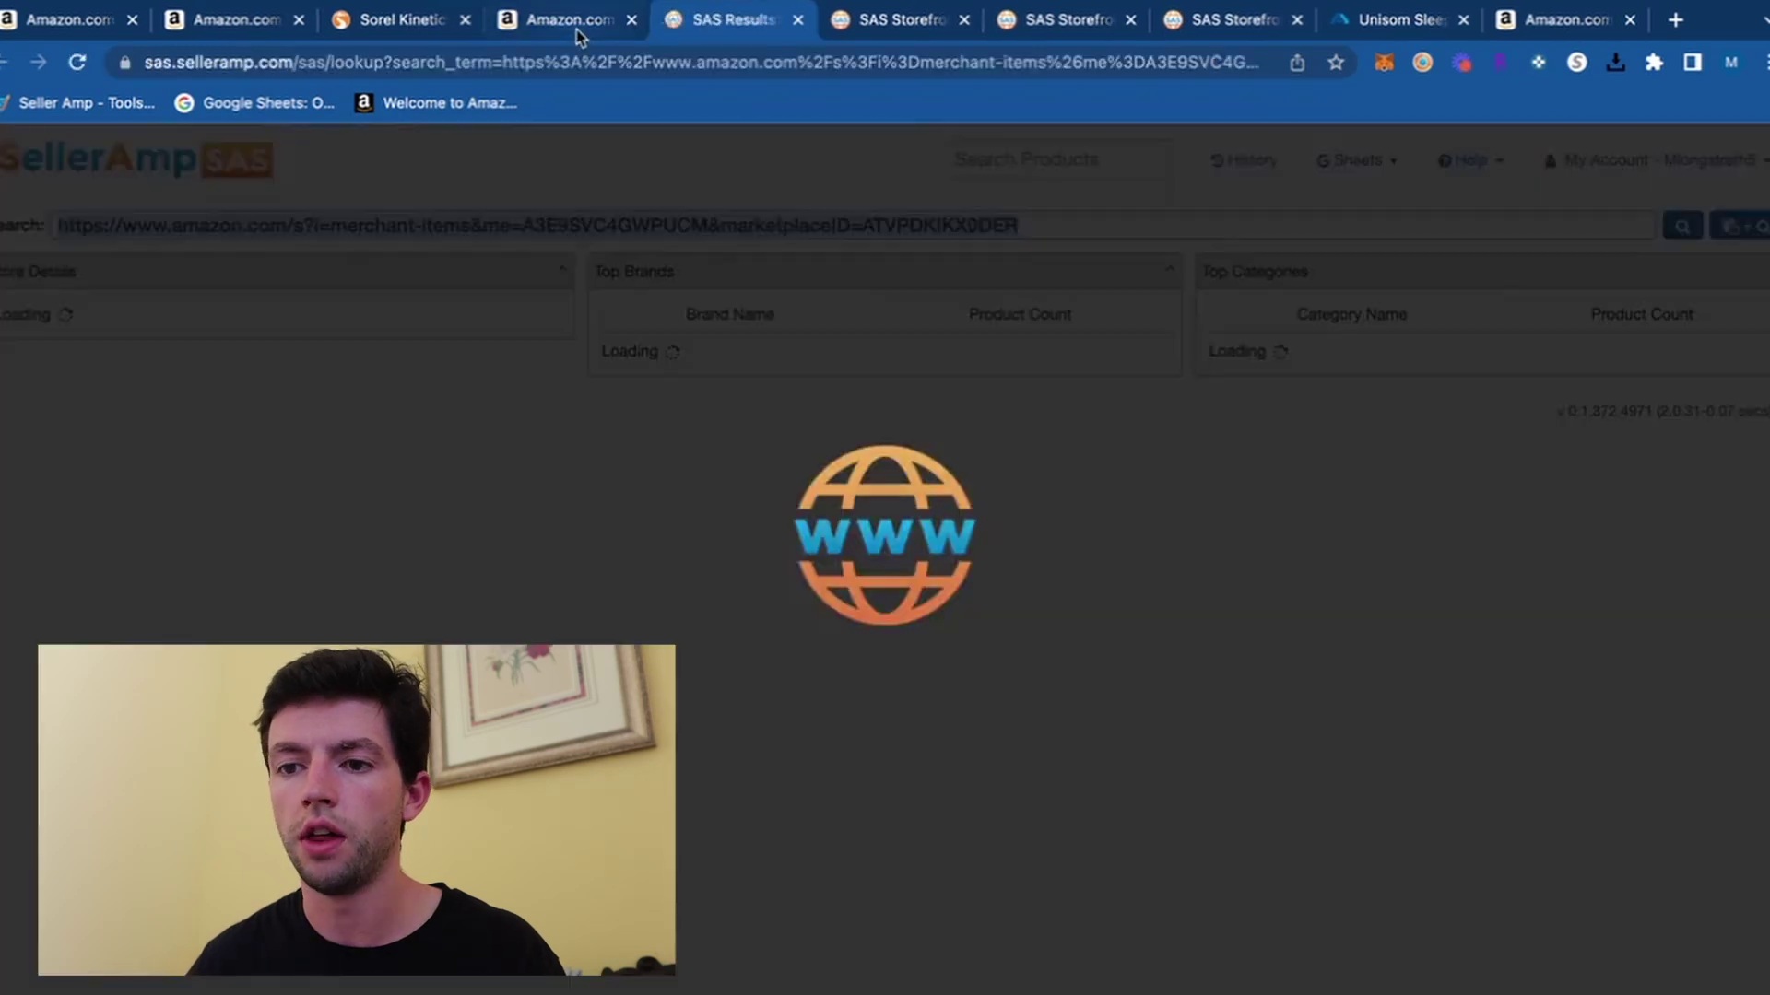
{"action": "left_click", "coordinate": [578, 28]}
{"action": "left_click", "coordinate": [1379, 750]}
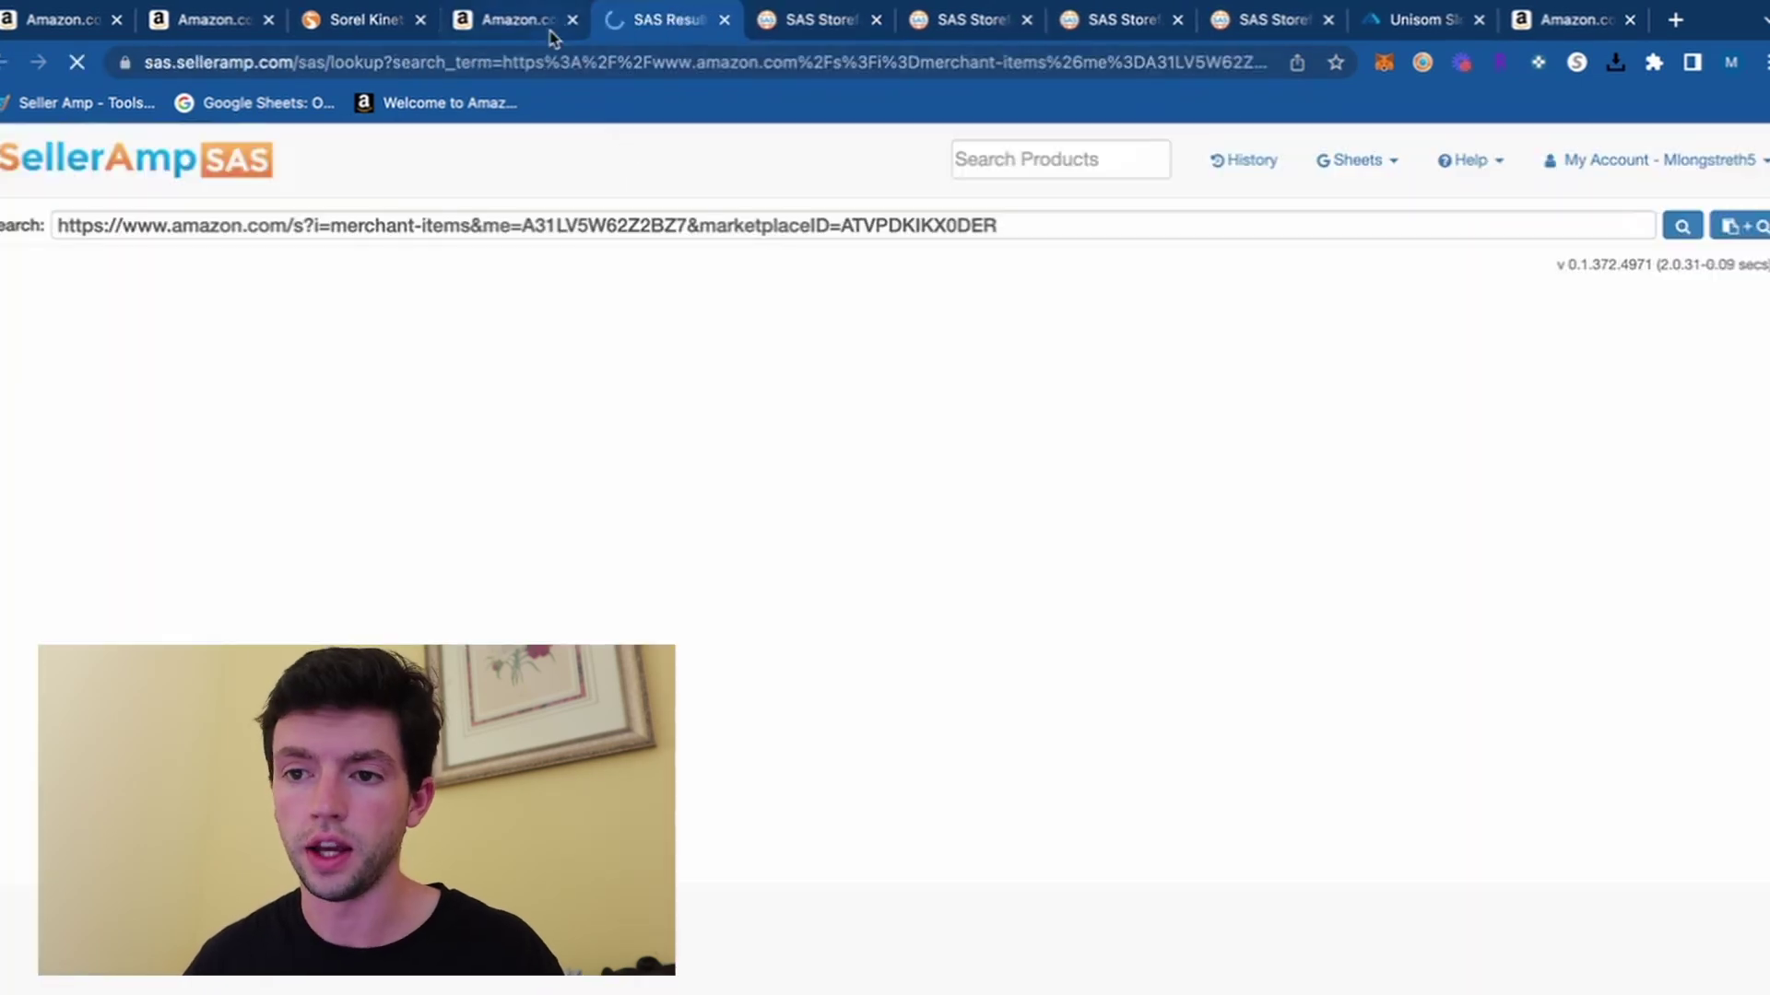
{"action": "left_click", "coordinate": [552, 33]}
{"action": "left_click", "coordinate": [1379, 795]}
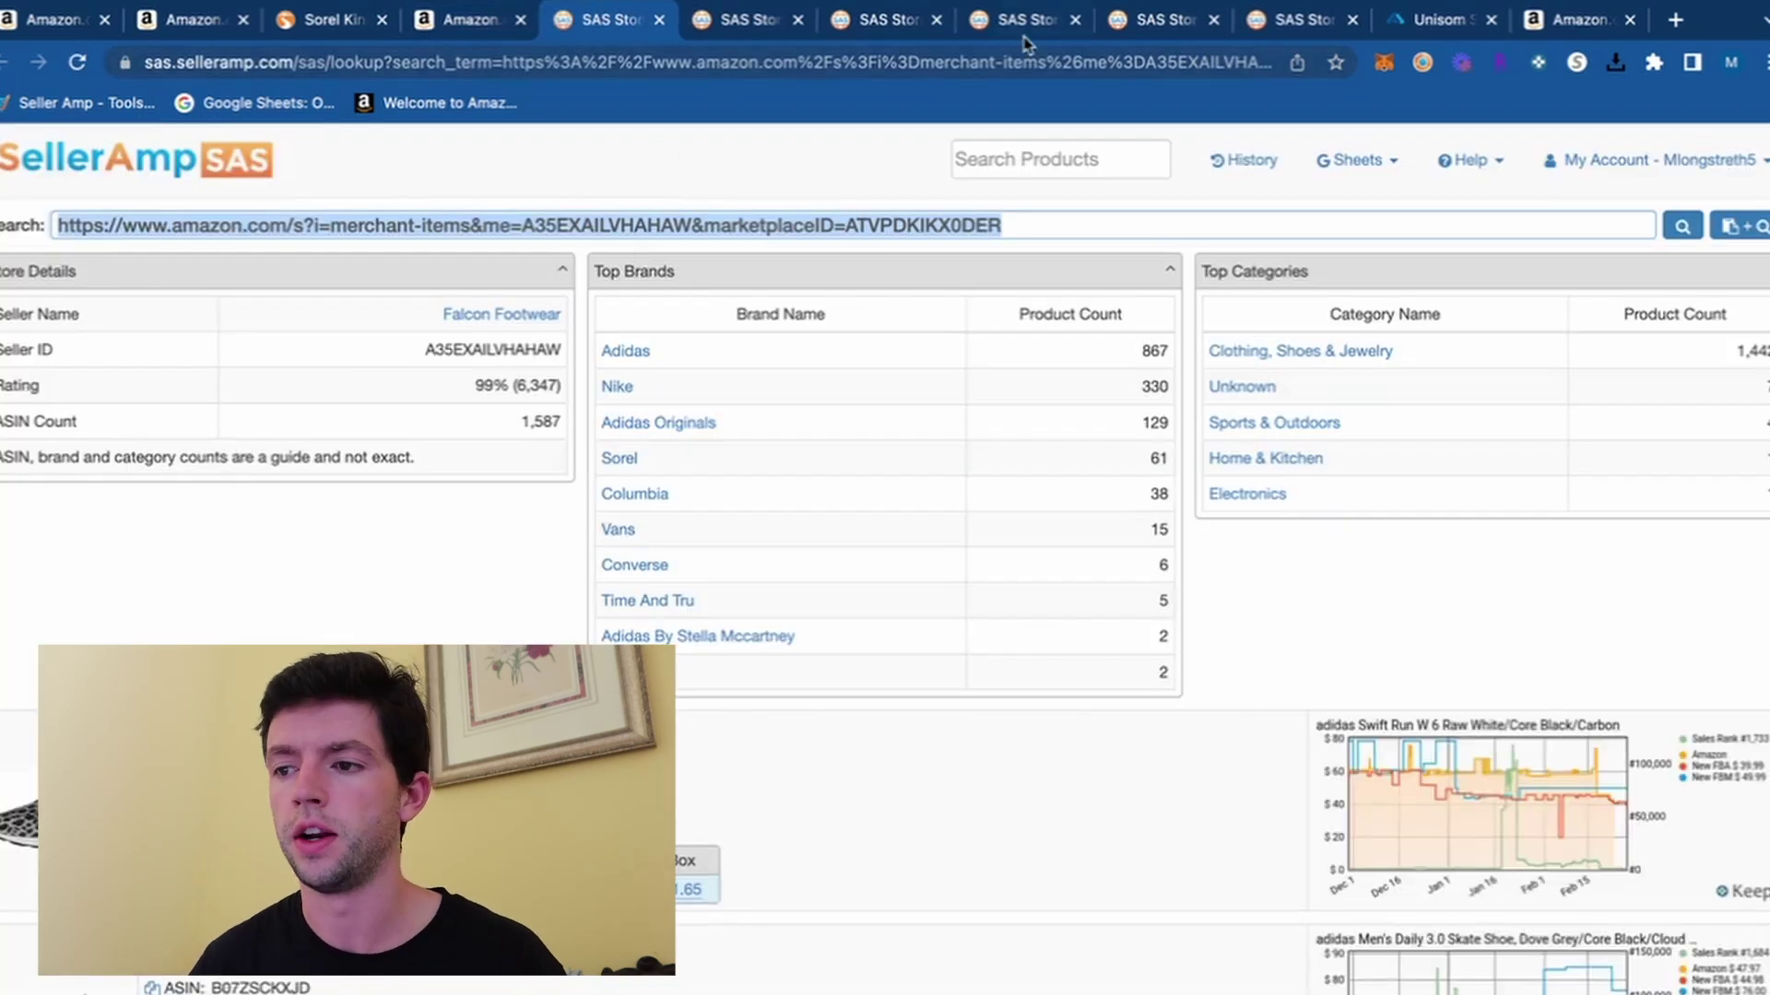
Step: Switch to the A&AQualityGoods storefront lookup and examine its store details, top brands, categories and product listings
{"action": "left_click", "coordinate": [1291, 21]}
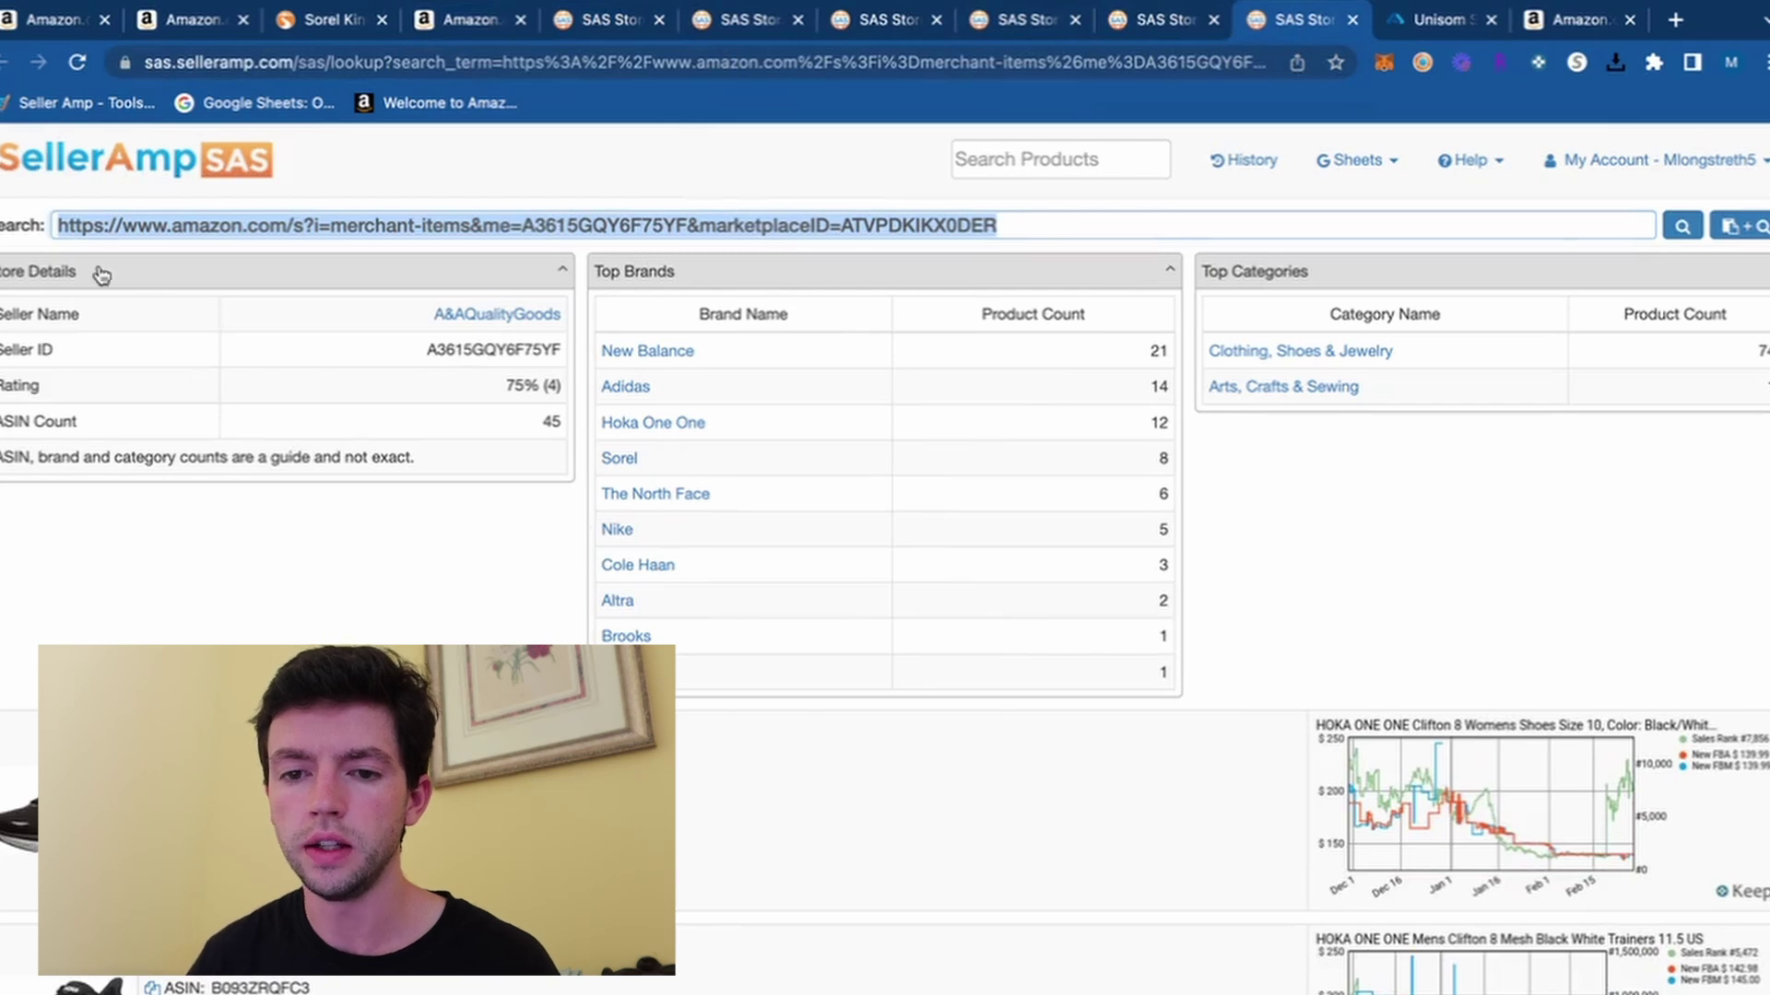
{"action": "scroll", "coordinate": [101, 274], "scroll_direction": "up", "scroll_amount": 5}
{"action": "scroll", "coordinate": [779, 502], "scroll_direction": "down", "scroll_amount": 2}
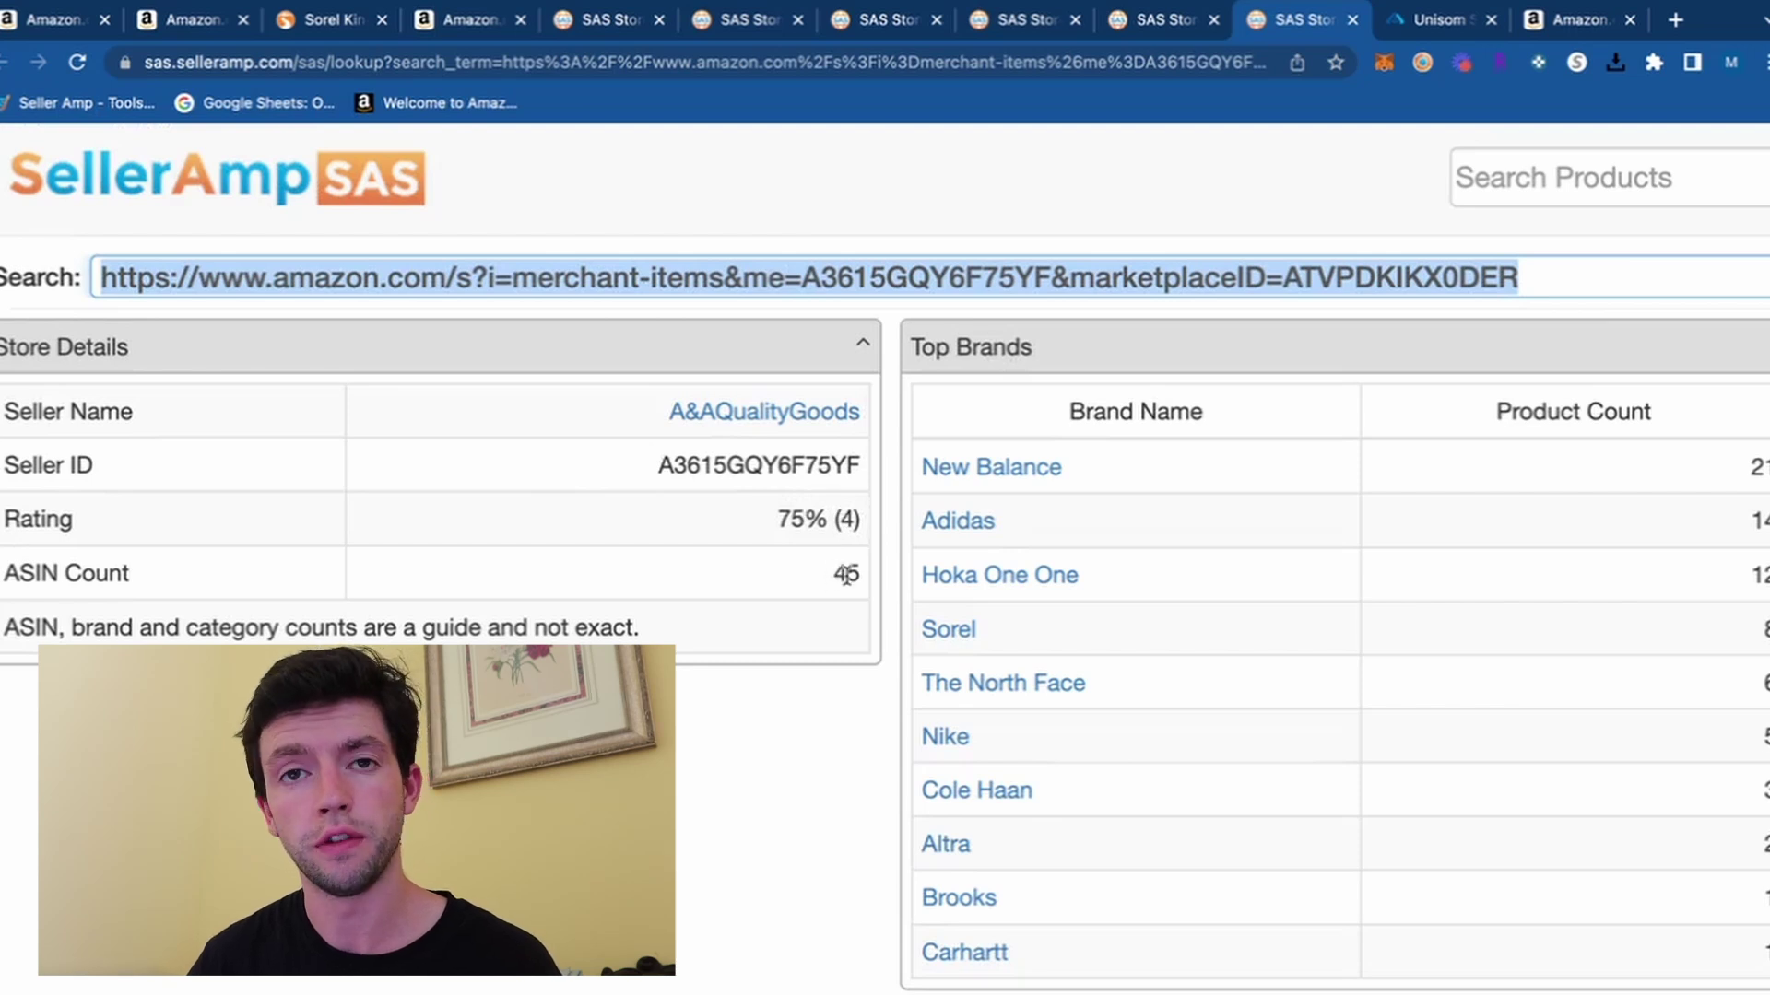
{"action": "scroll", "coordinate": [845, 576], "scroll_direction": "down", "scroll_amount": 3}
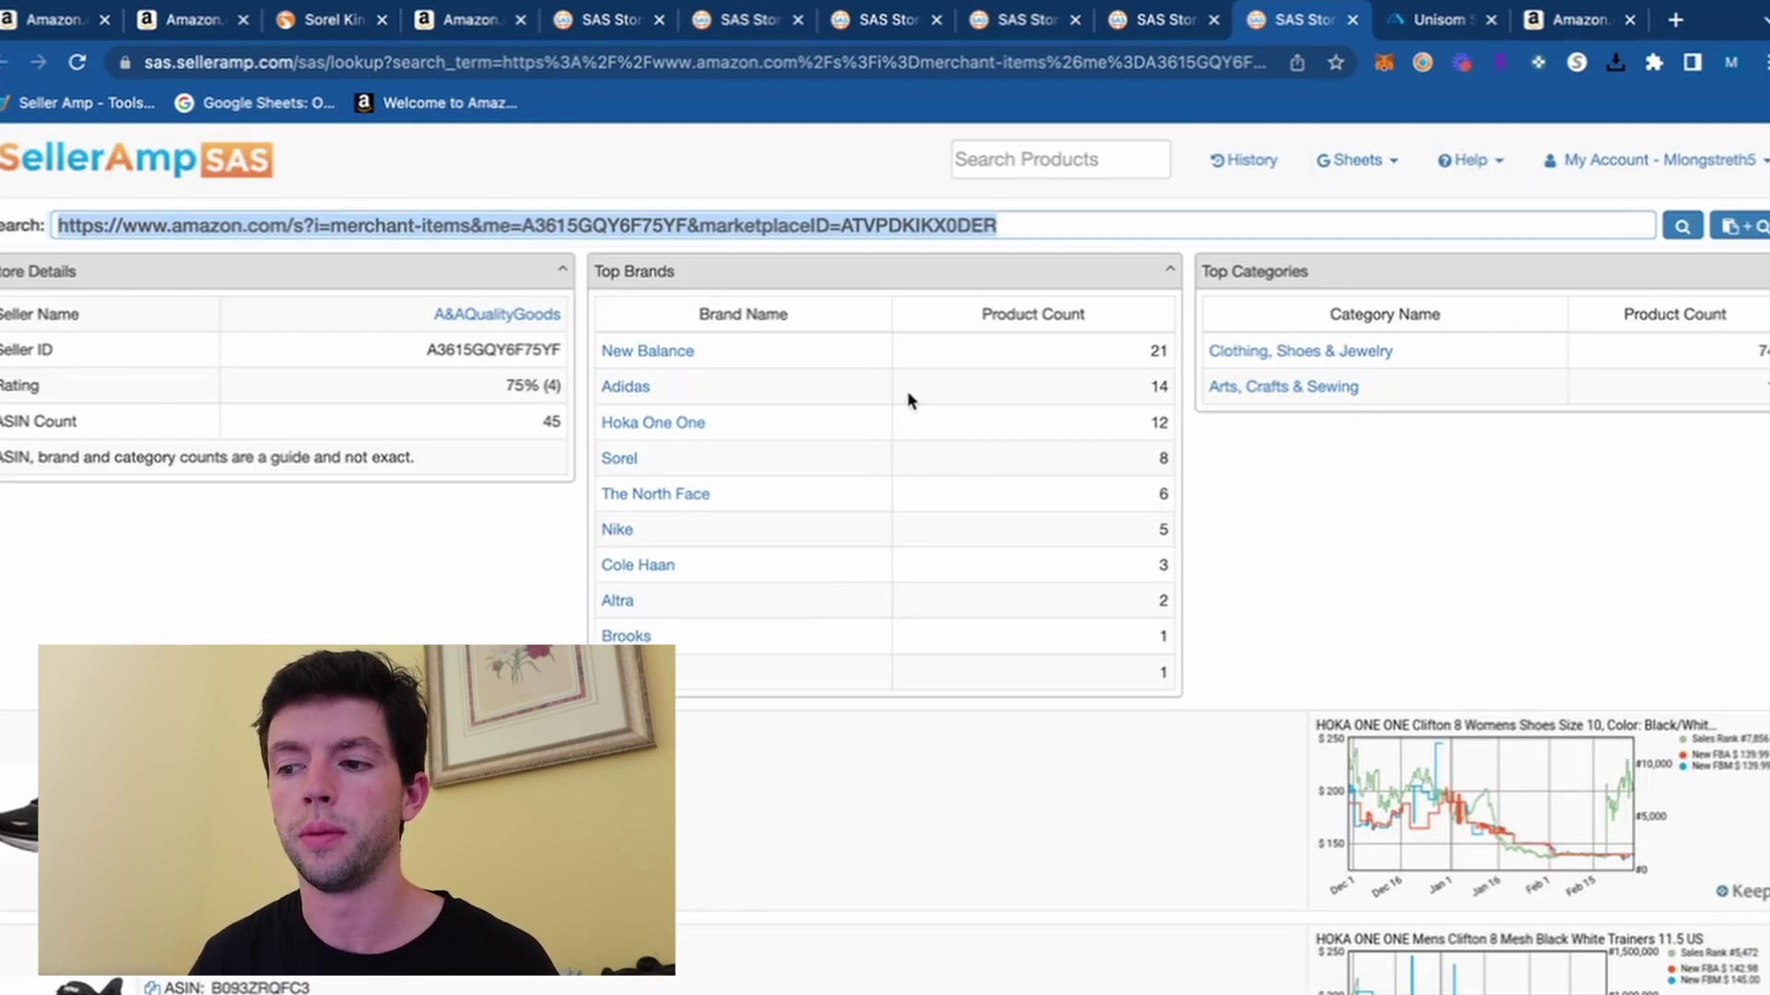
{"action": "scroll", "coordinate": [908, 399], "scroll_direction": "up", "scroll_amount": 5}
{"action": "scroll", "coordinate": [908, 399], "scroll_direction": "down", "scroll_amount": 5}
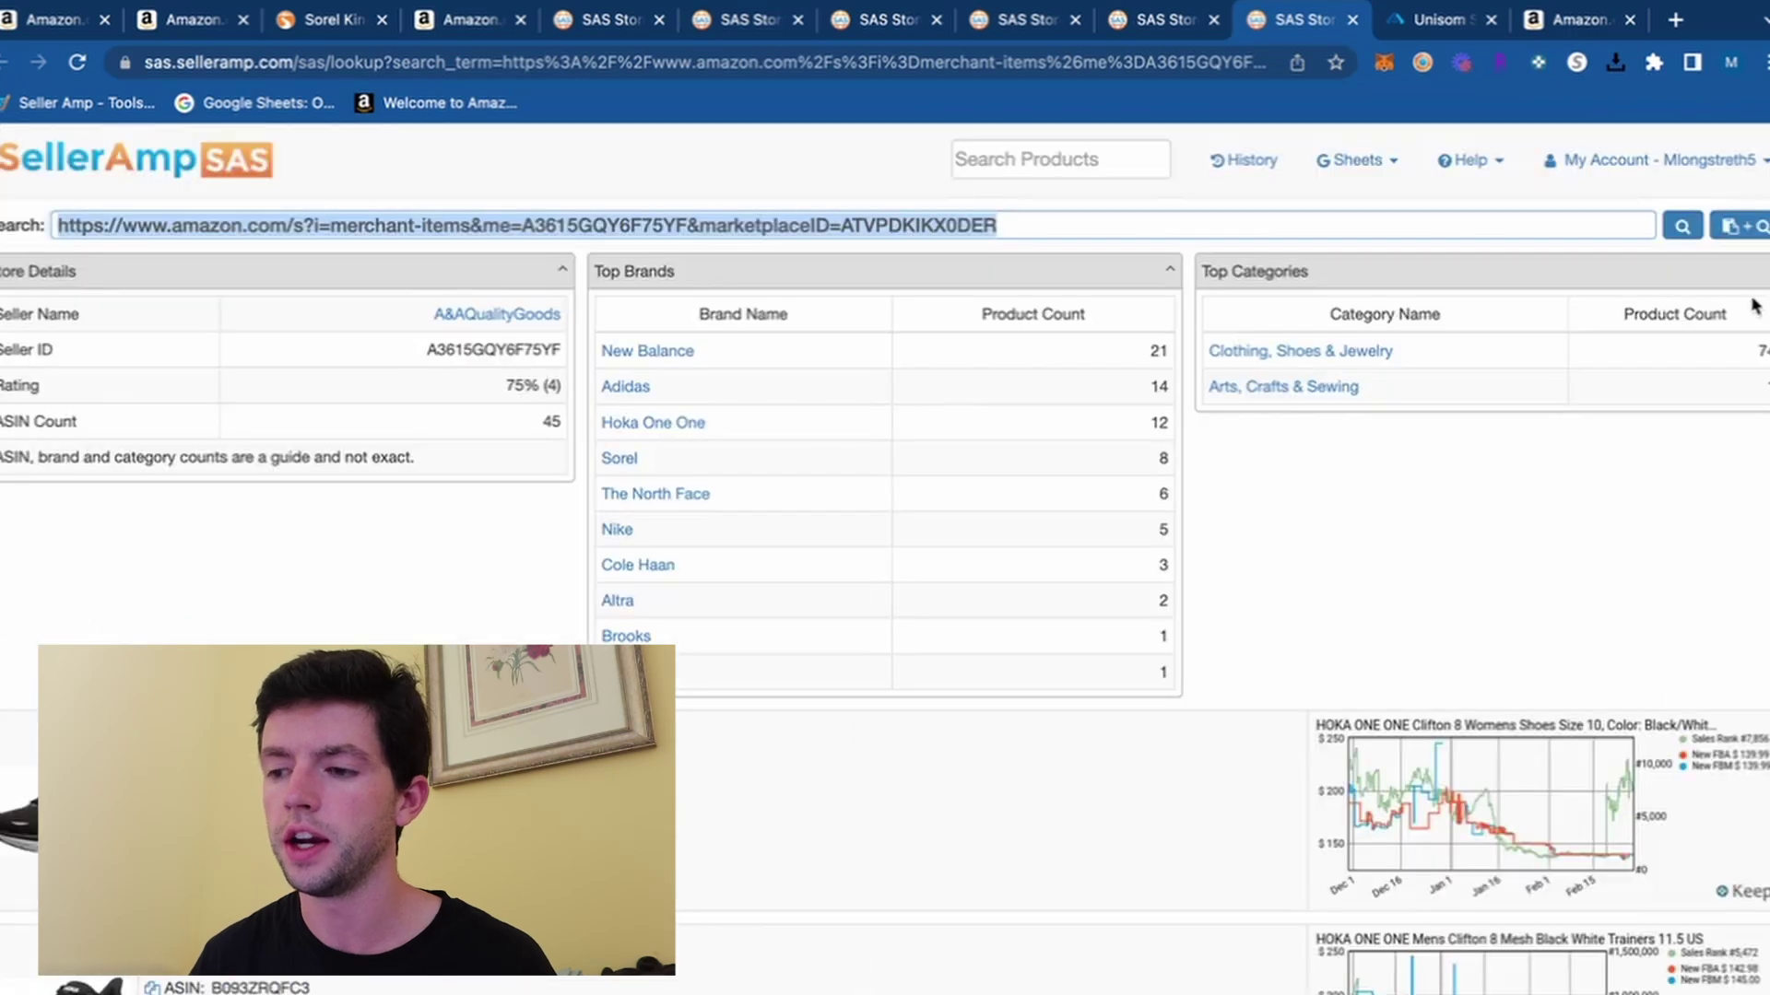
{"action": "scroll", "coordinate": [1754, 306], "scroll_direction": "up", "scroll_amount": 5}
{"action": "scroll", "coordinate": [1751, 296], "scroll_direction": "down", "scroll_amount": 5}
{"action": "scroll", "coordinate": [482, 514], "scroll_direction": "down", "scroll_amount": 6}
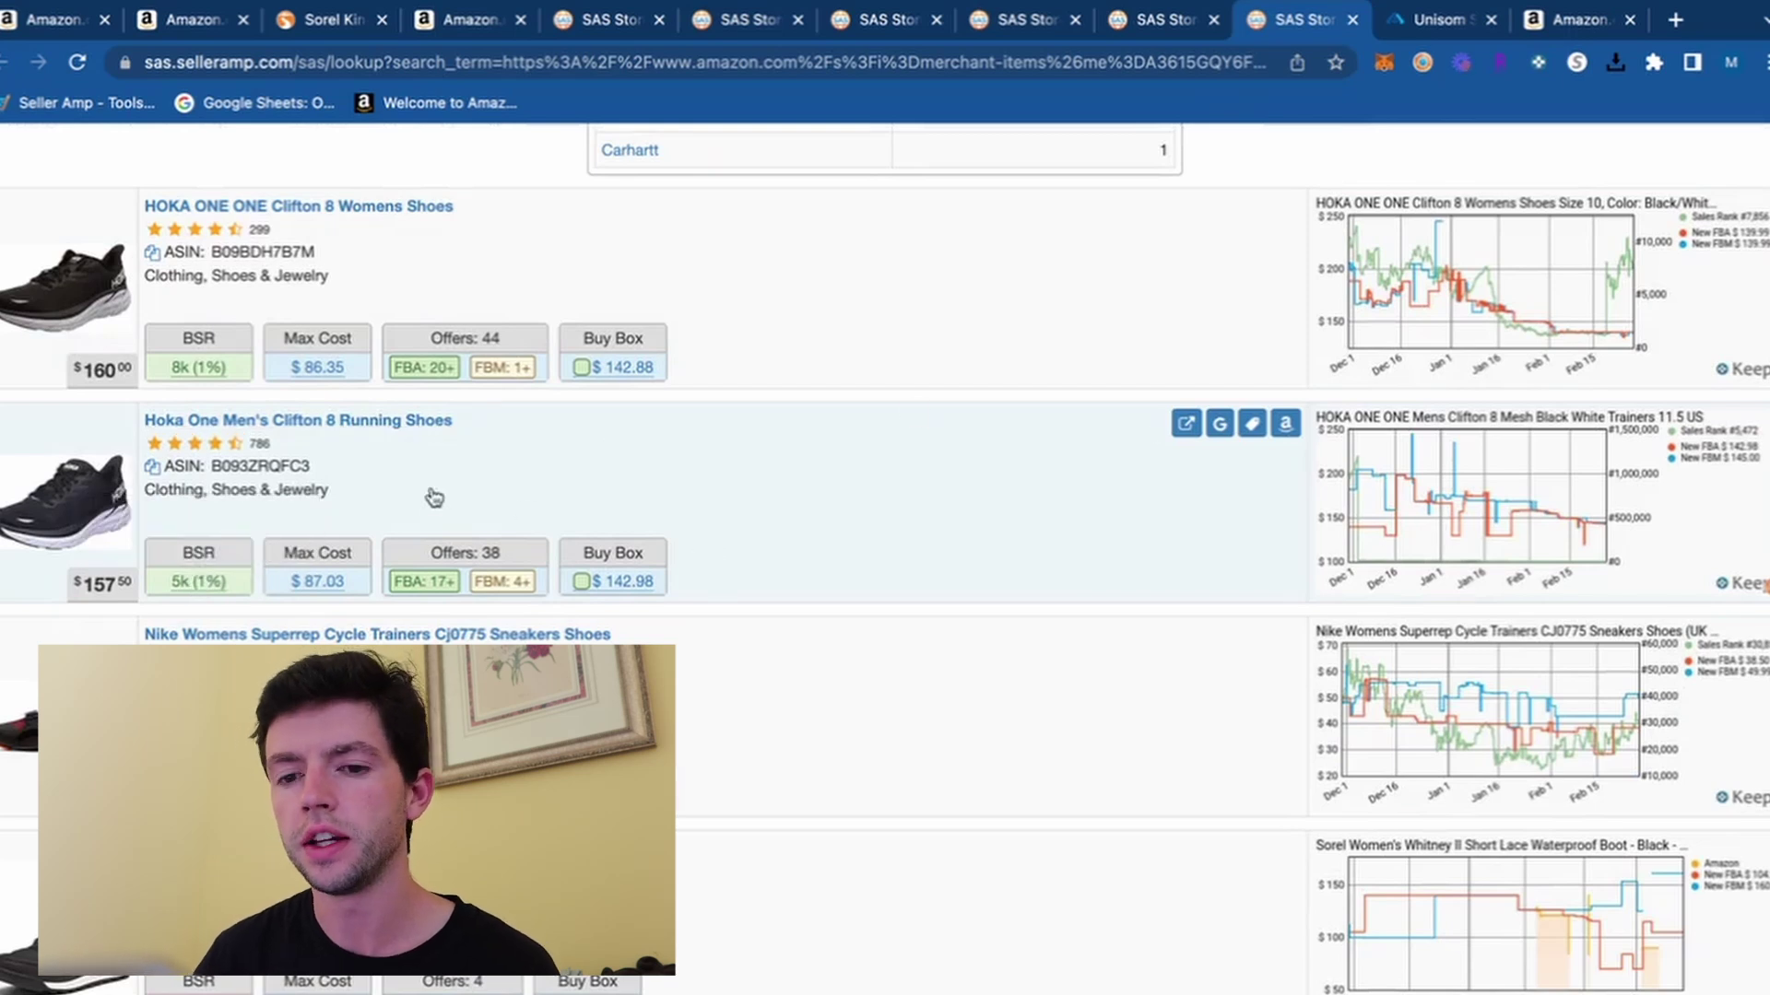
Step: Filter the A&AQualityGoods storefront by the Adidas brand and examine the matching products
{"action": "scroll", "coordinate": [387, 481], "scroll_direction": "up", "scroll_amount": 15}
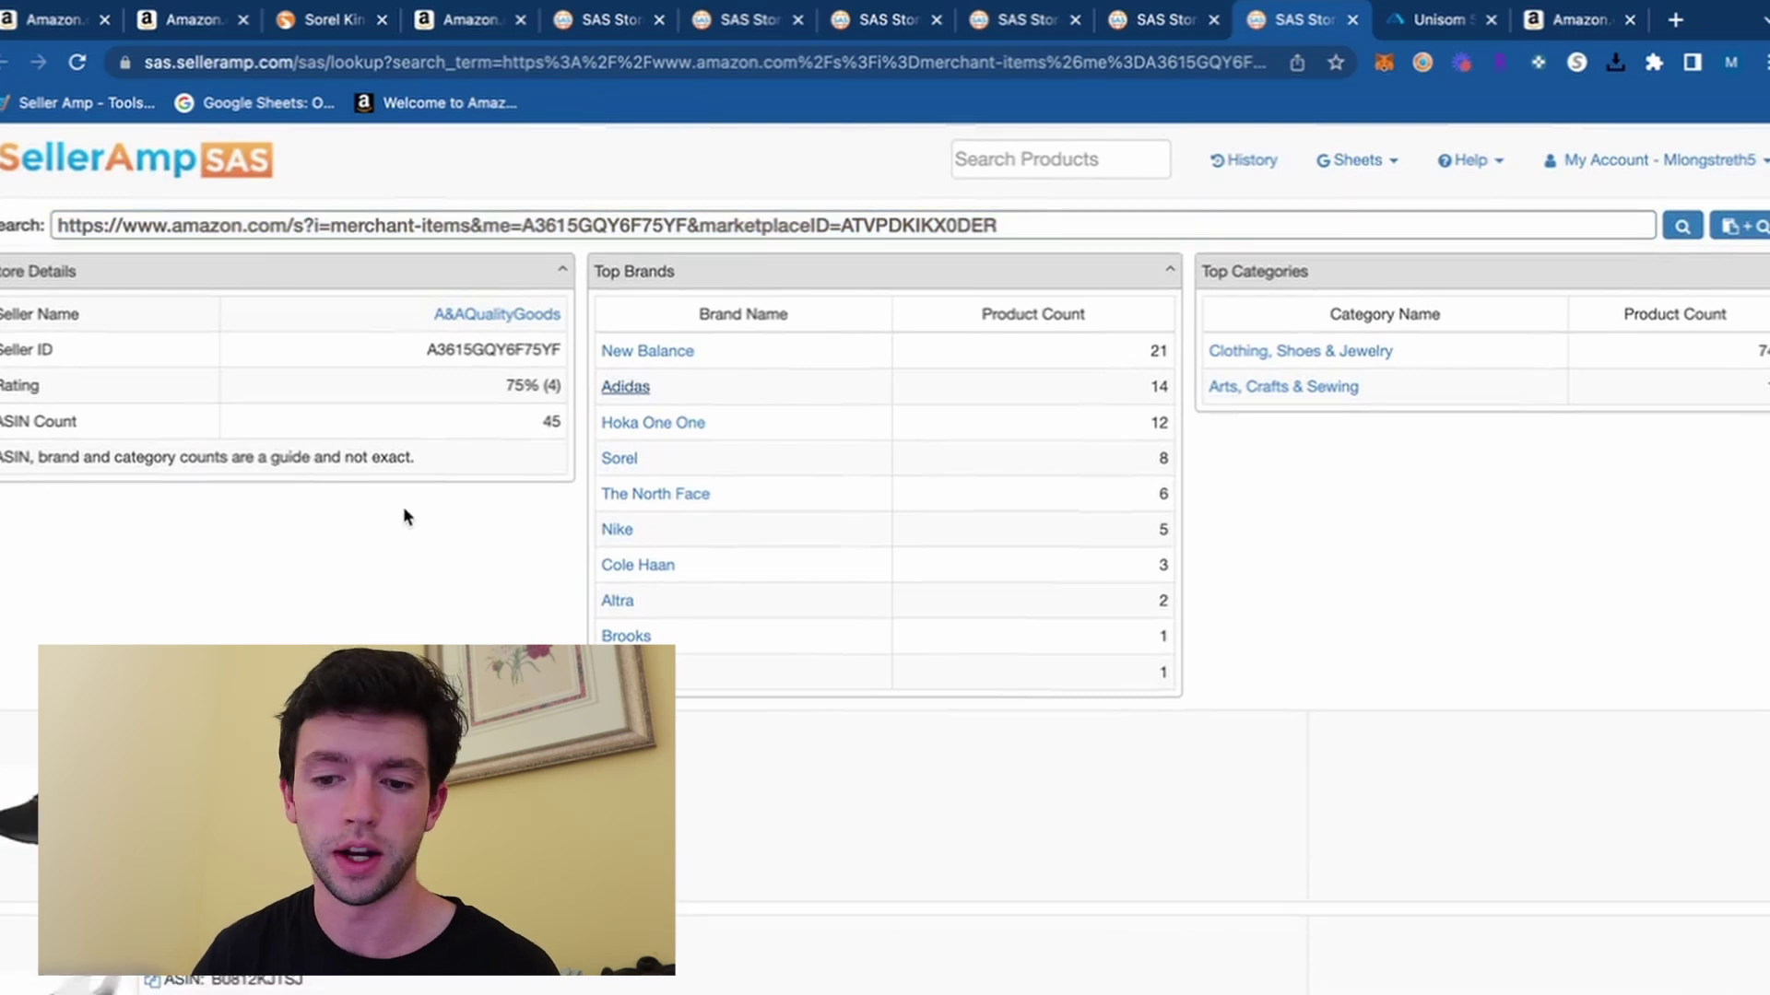
{"action": "scroll", "coordinate": [403, 513], "scroll_direction": "down", "scroll_amount": 4}
{"action": "scroll", "coordinate": [356, 558], "scroll_direction": "up", "scroll_amount": 3}
{"action": "scroll", "coordinate": [357, 559], "scroll_direction": "up", "scroll_amount": 1}
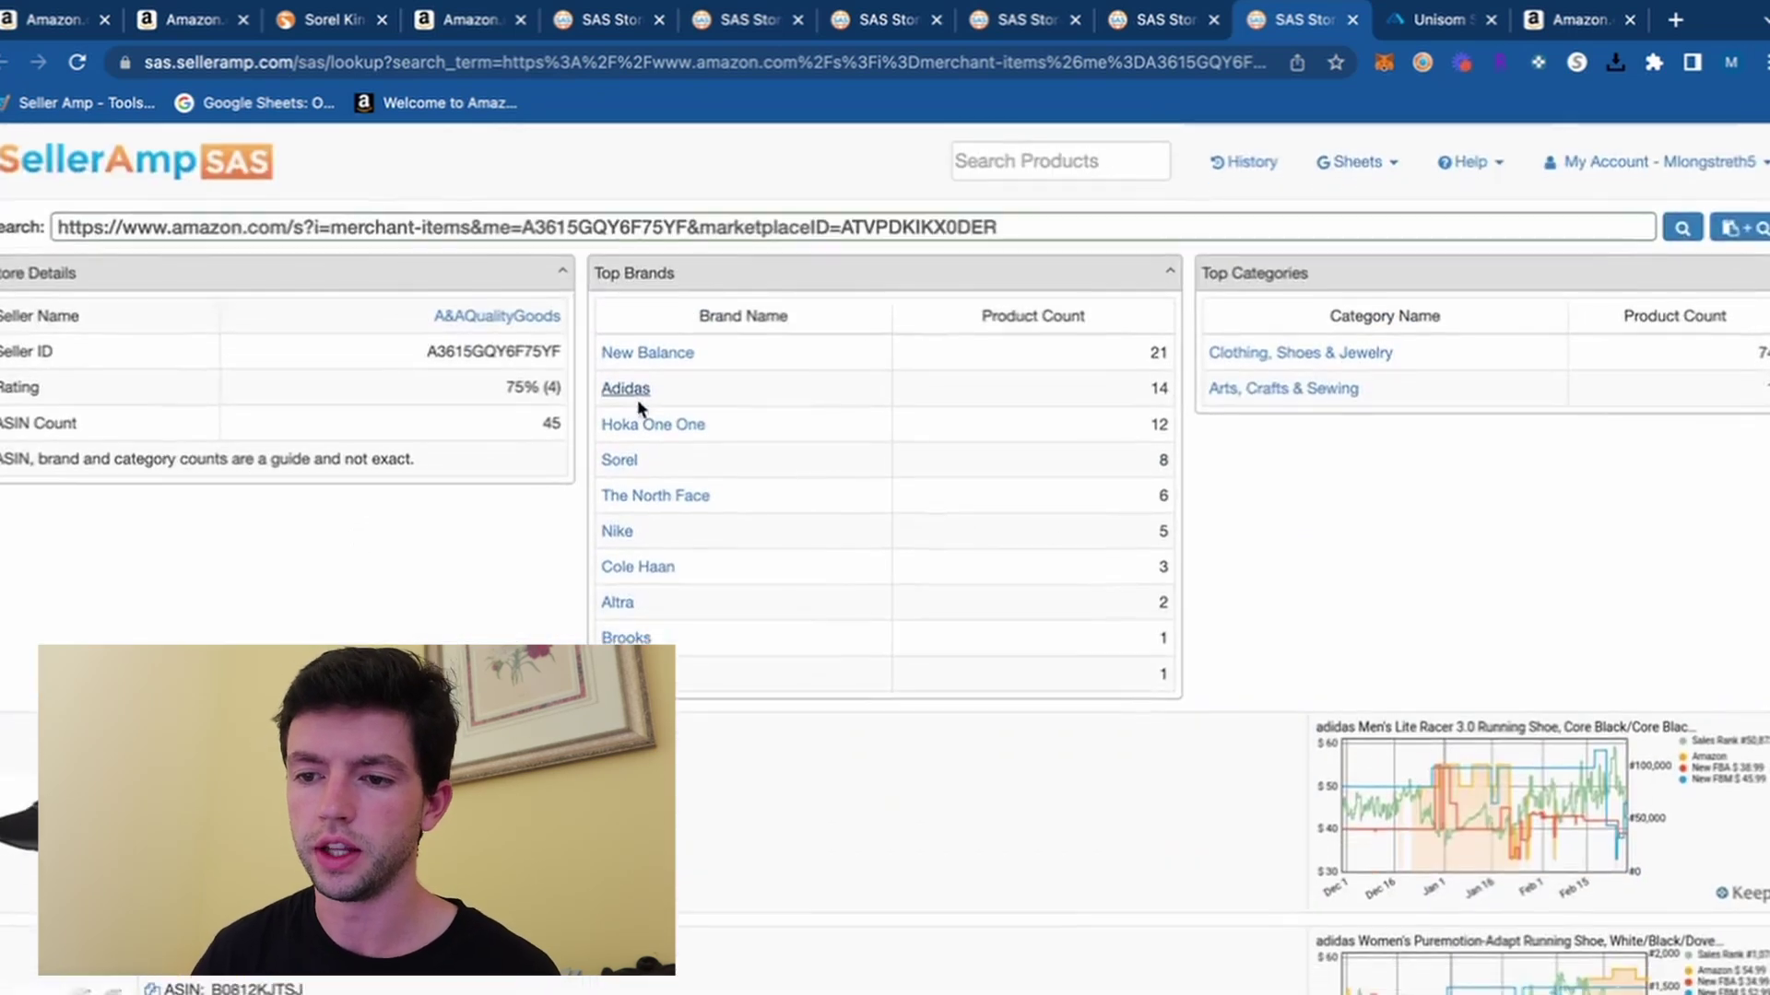
{"action": "scroll", "coordinate": [506, 483], "scroll_direction": "down", "scroll_amount": 5}
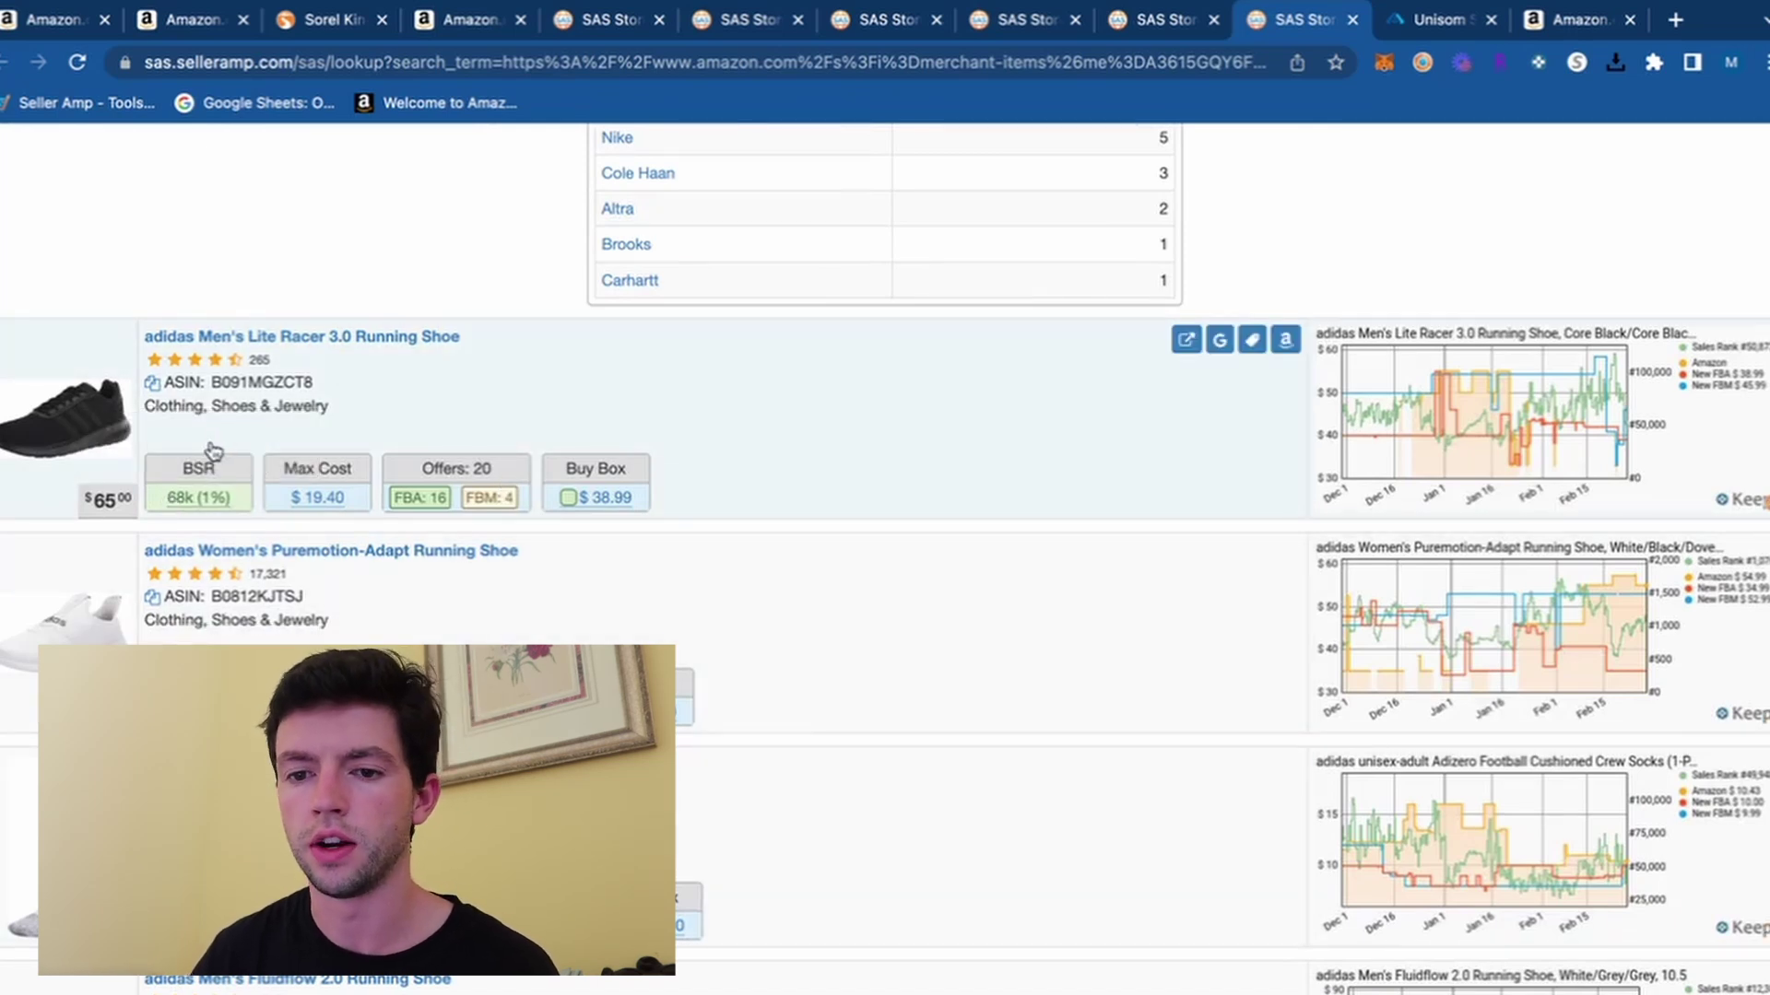
Step: Open the Amazon product pages for the adidas Lite Racer 3.0, Puremotion-Adapt shoe and Adizero football socks, returning to the storefront lookup
{"action": "scroll", "coordinate": [217, 525], "scroll_direction": "down", "scroll_amount": 4}
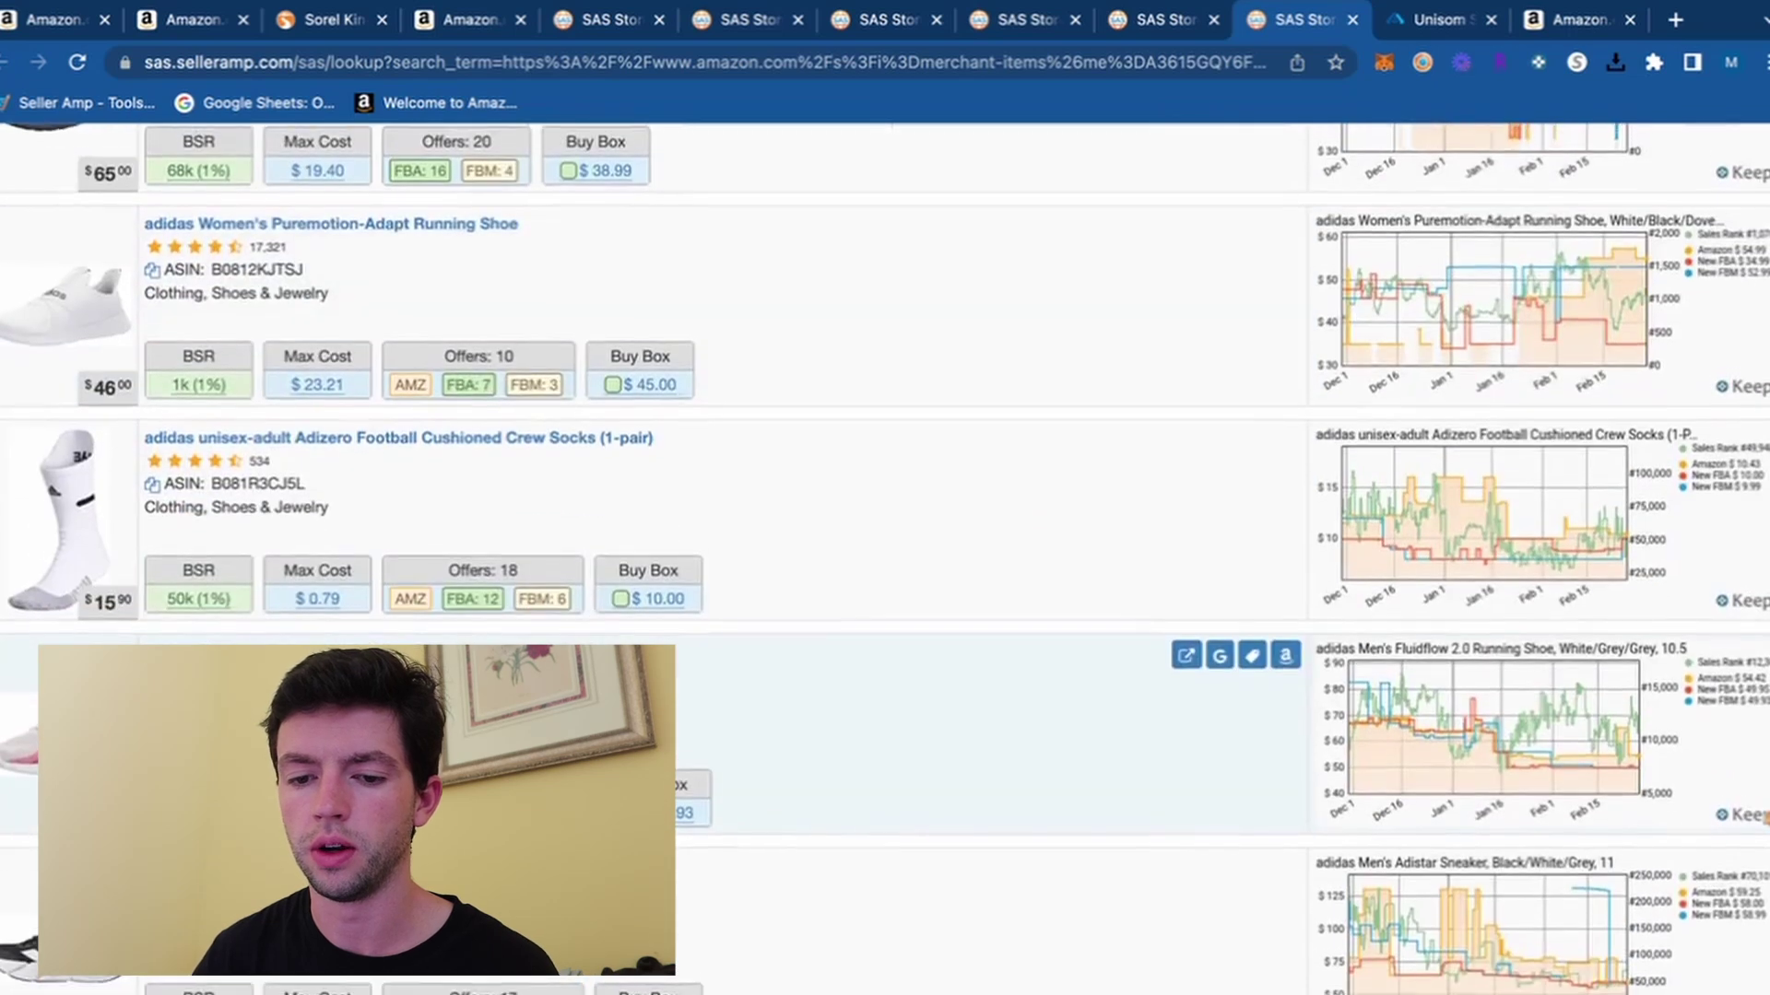
{"action": "scroll", "coordinate": [202, 498], "scroll_direction": "up", "scroll_amount": 4}
{"action": "mouse_move", "coordinate": [196, 477]}
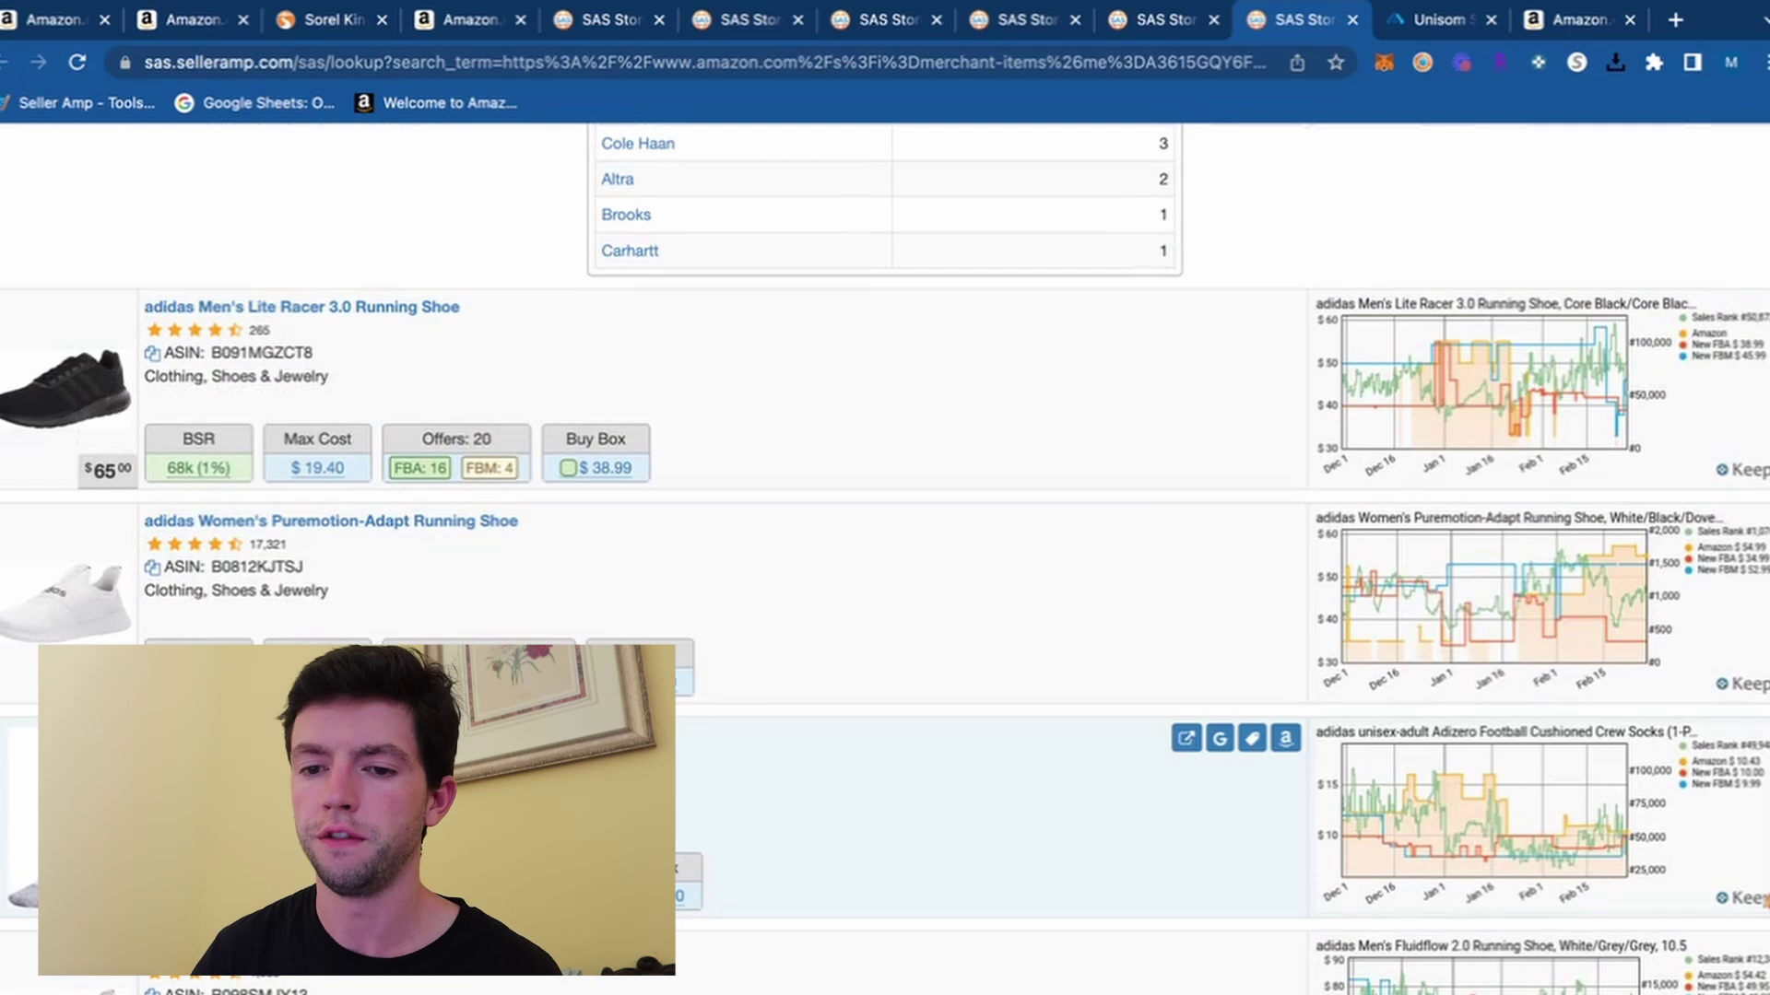
{"action": "left_click", "coordinate": [1284, 307]}
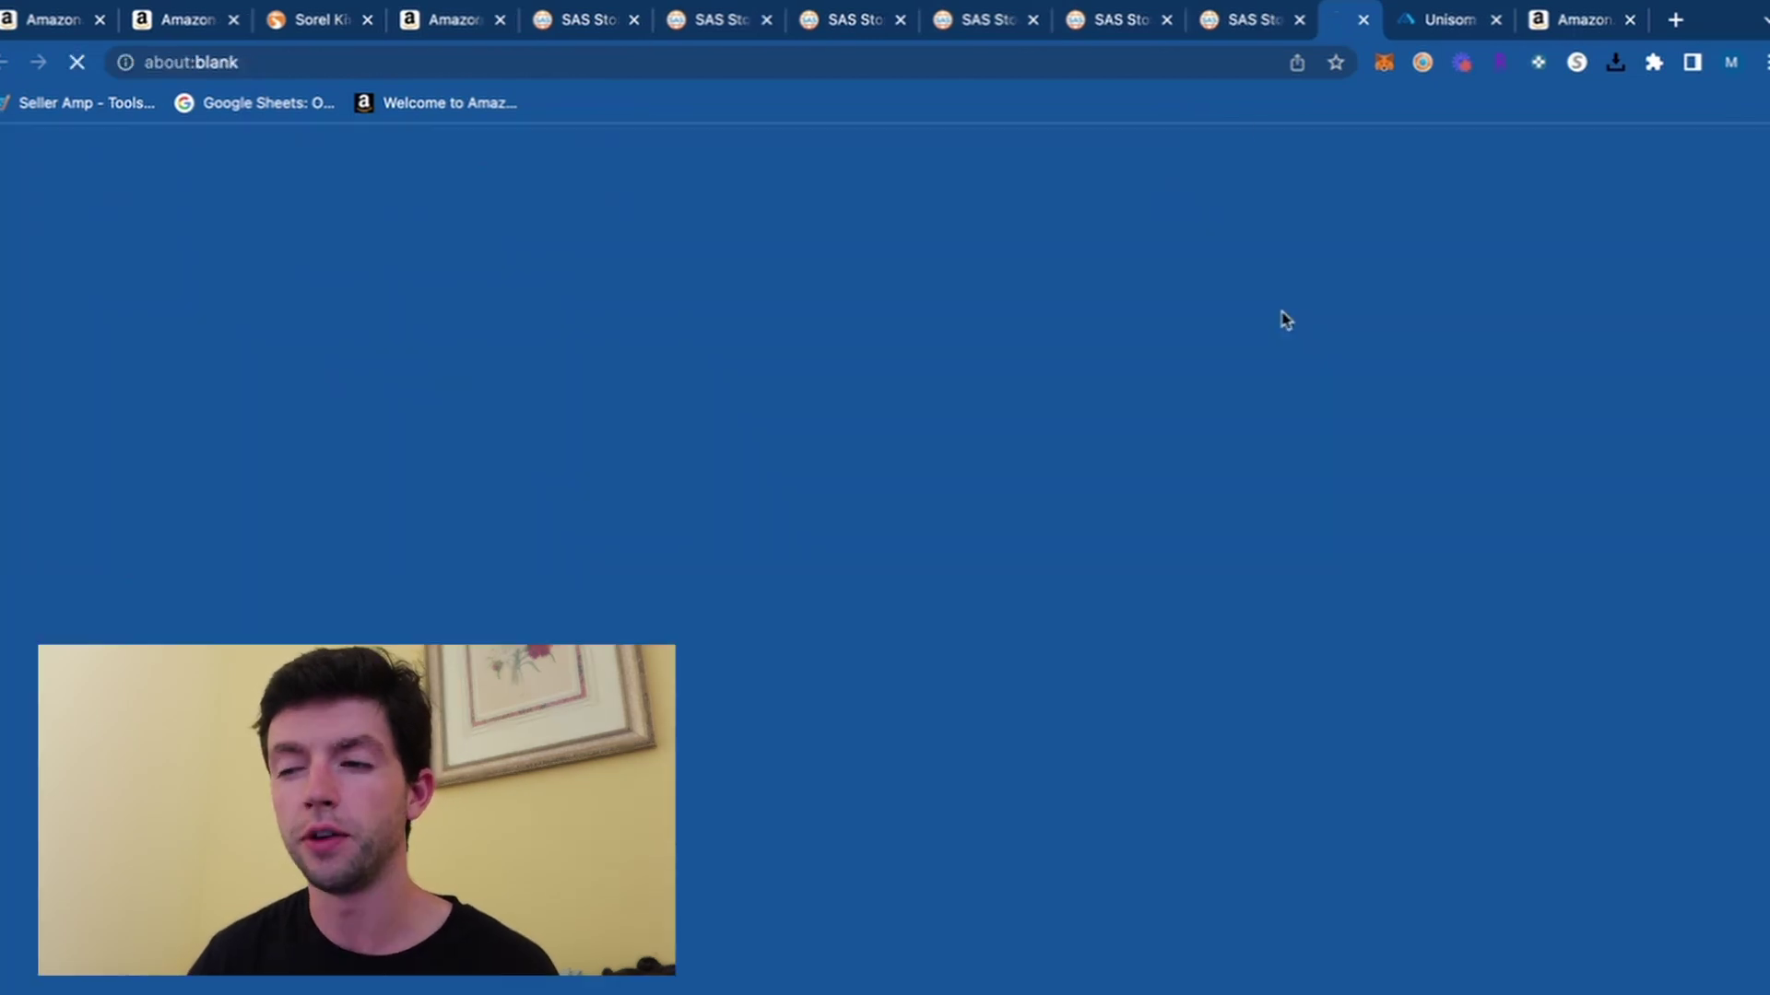
{"action": "left_click", "coordinate": [1179, 22]}
{"action": "left_click", "coordinate": [1220, 309]}
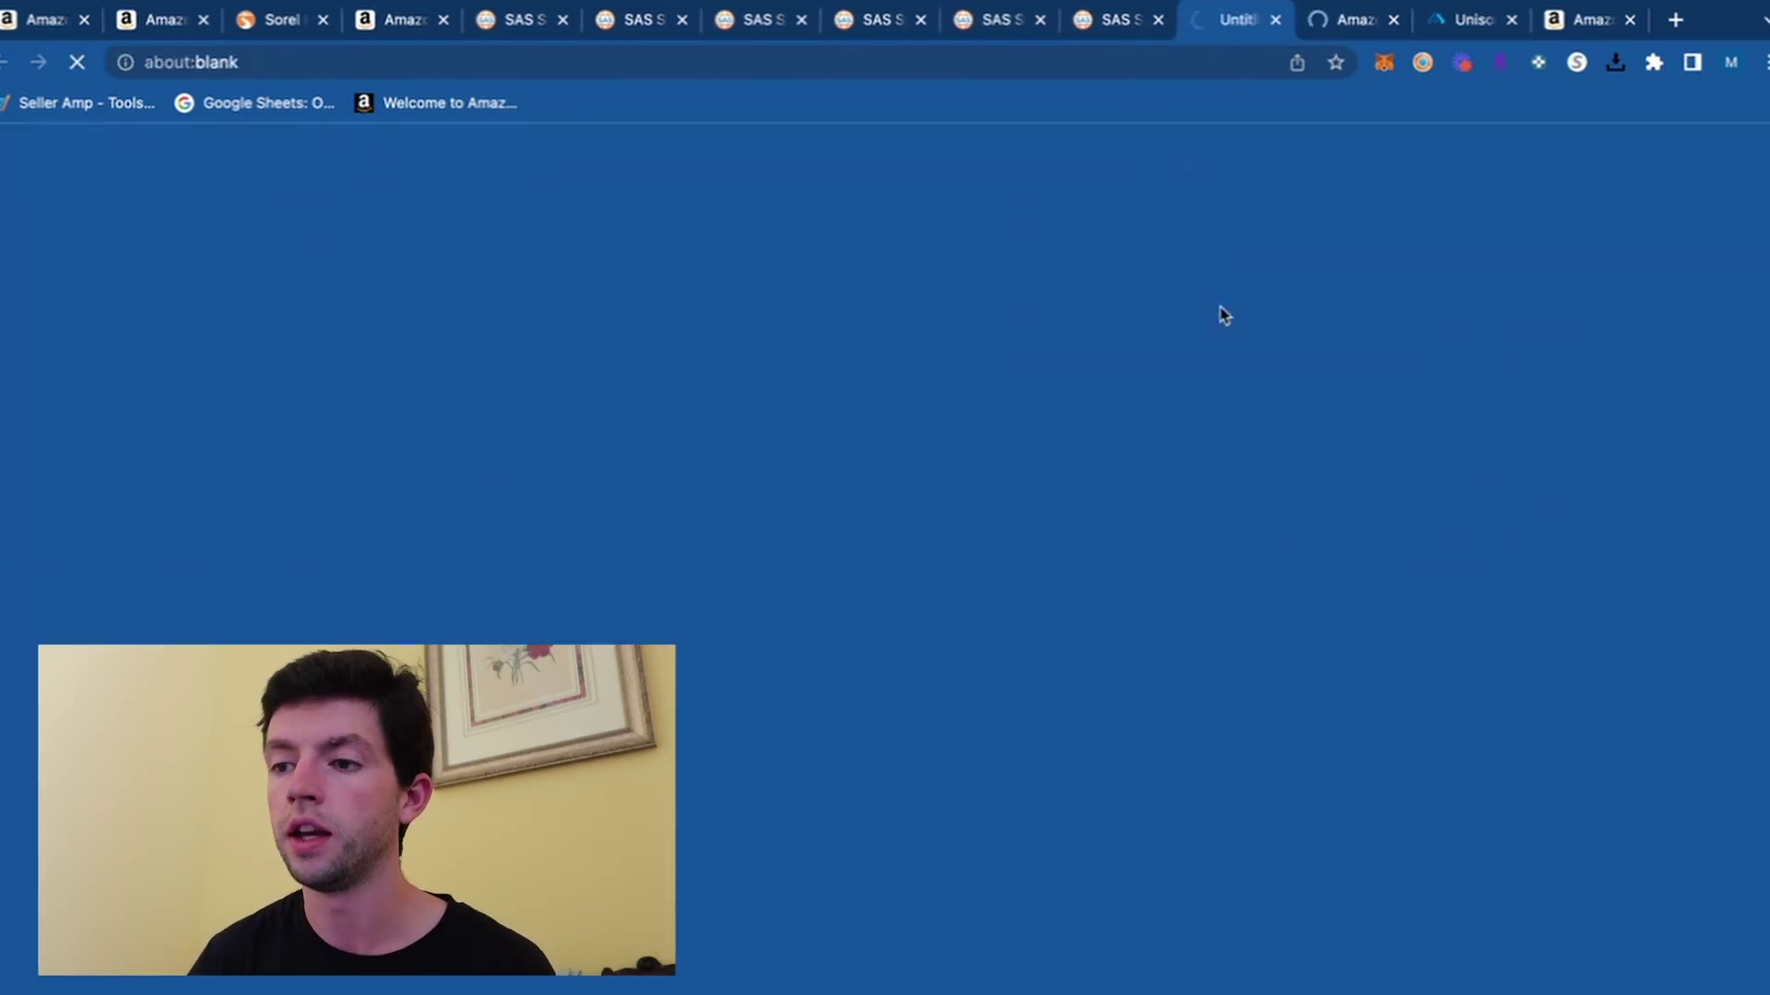
{"action": "left_click", "coordinate": [1118, 19]}
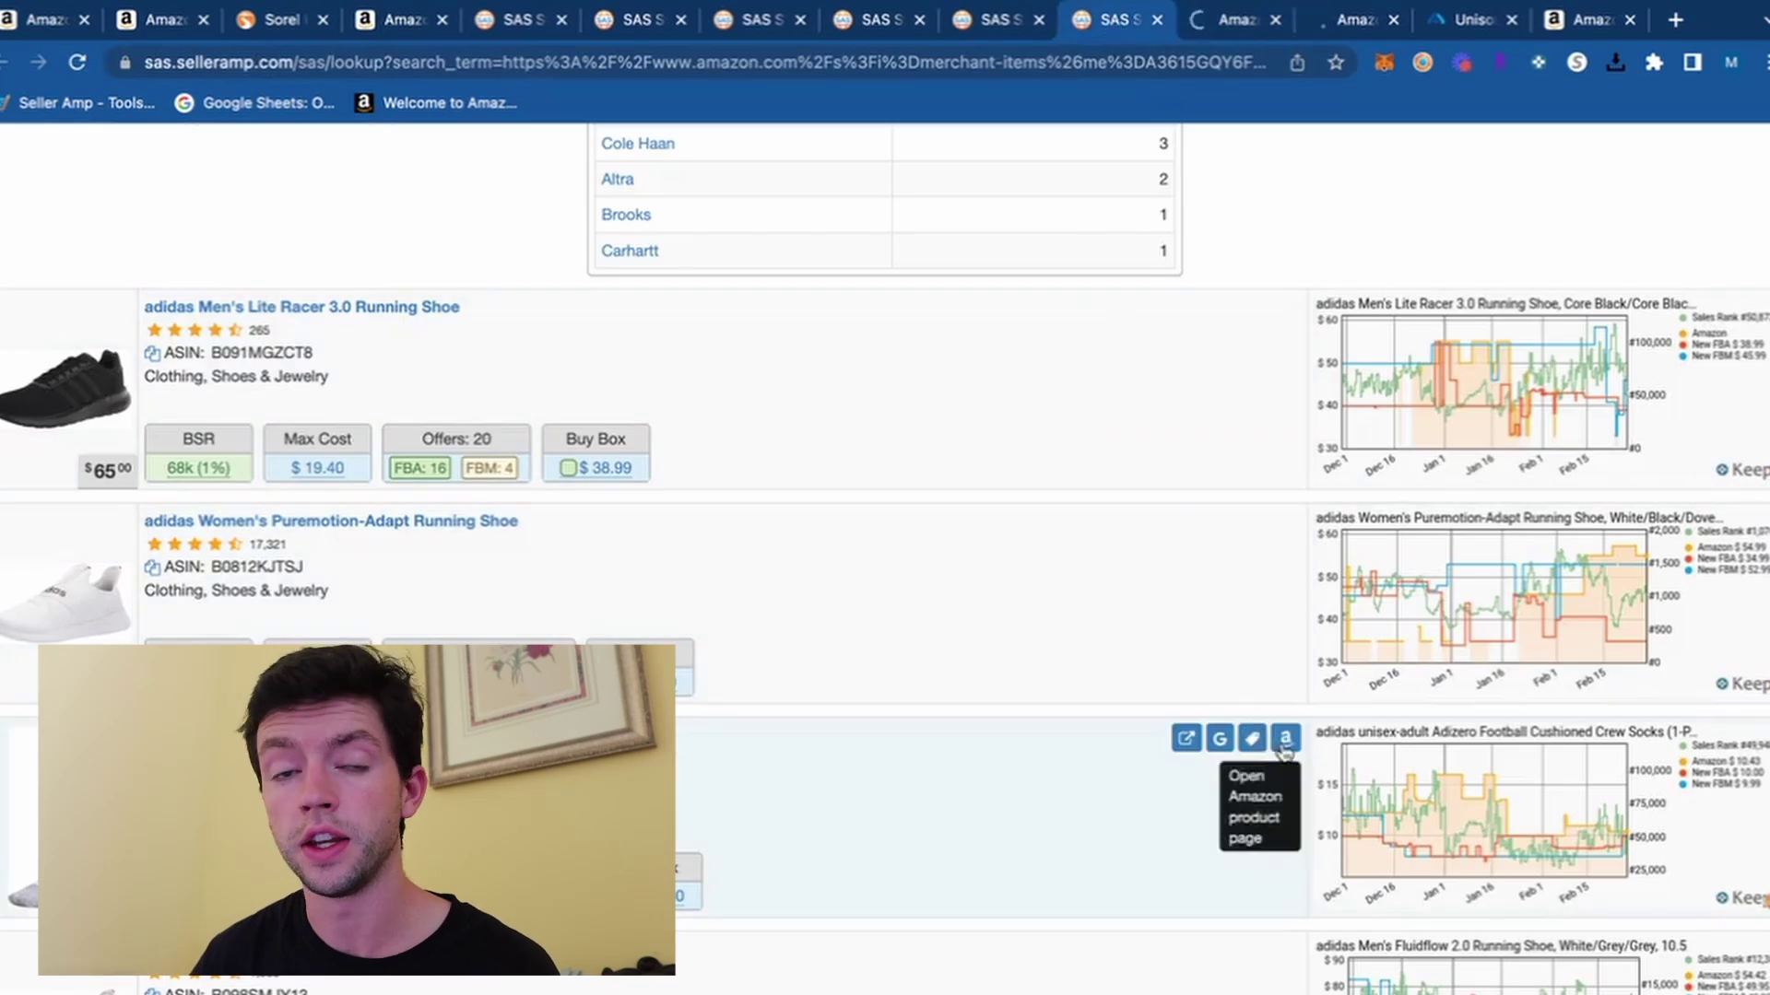
{"action": "left_click", "coordinate": [1283, 747]}
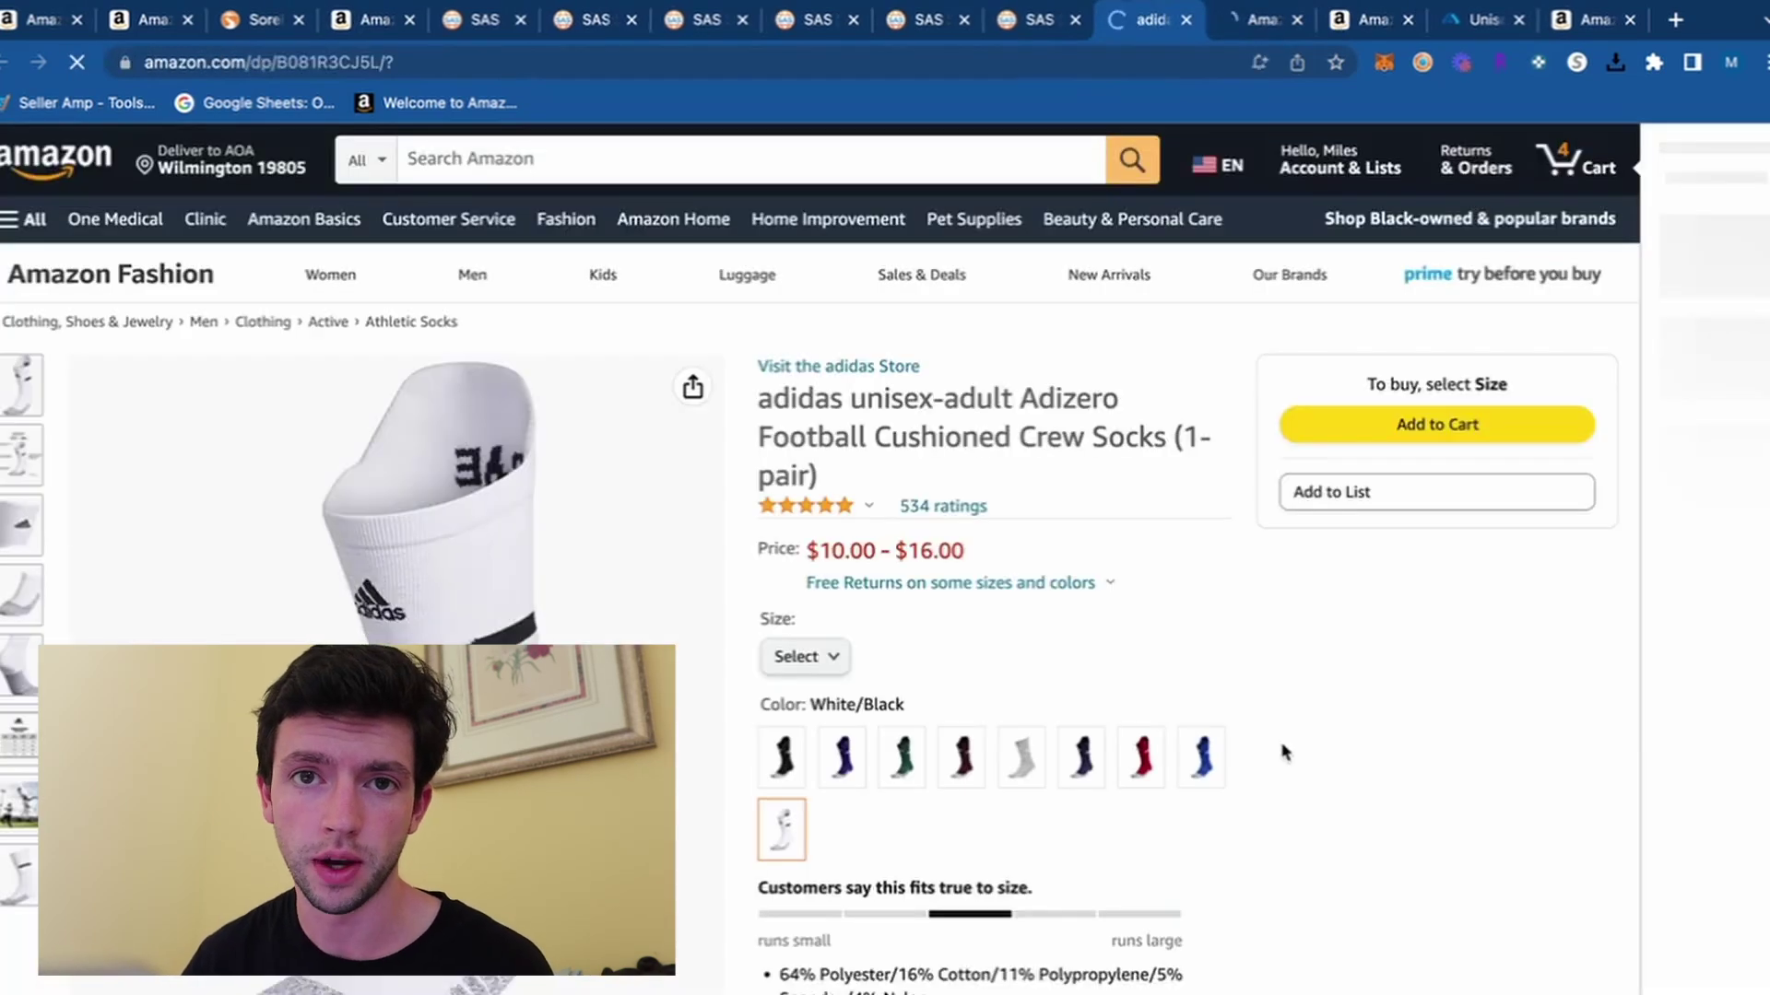
{"action": "left_click", "coordinate": [1028, 19]}
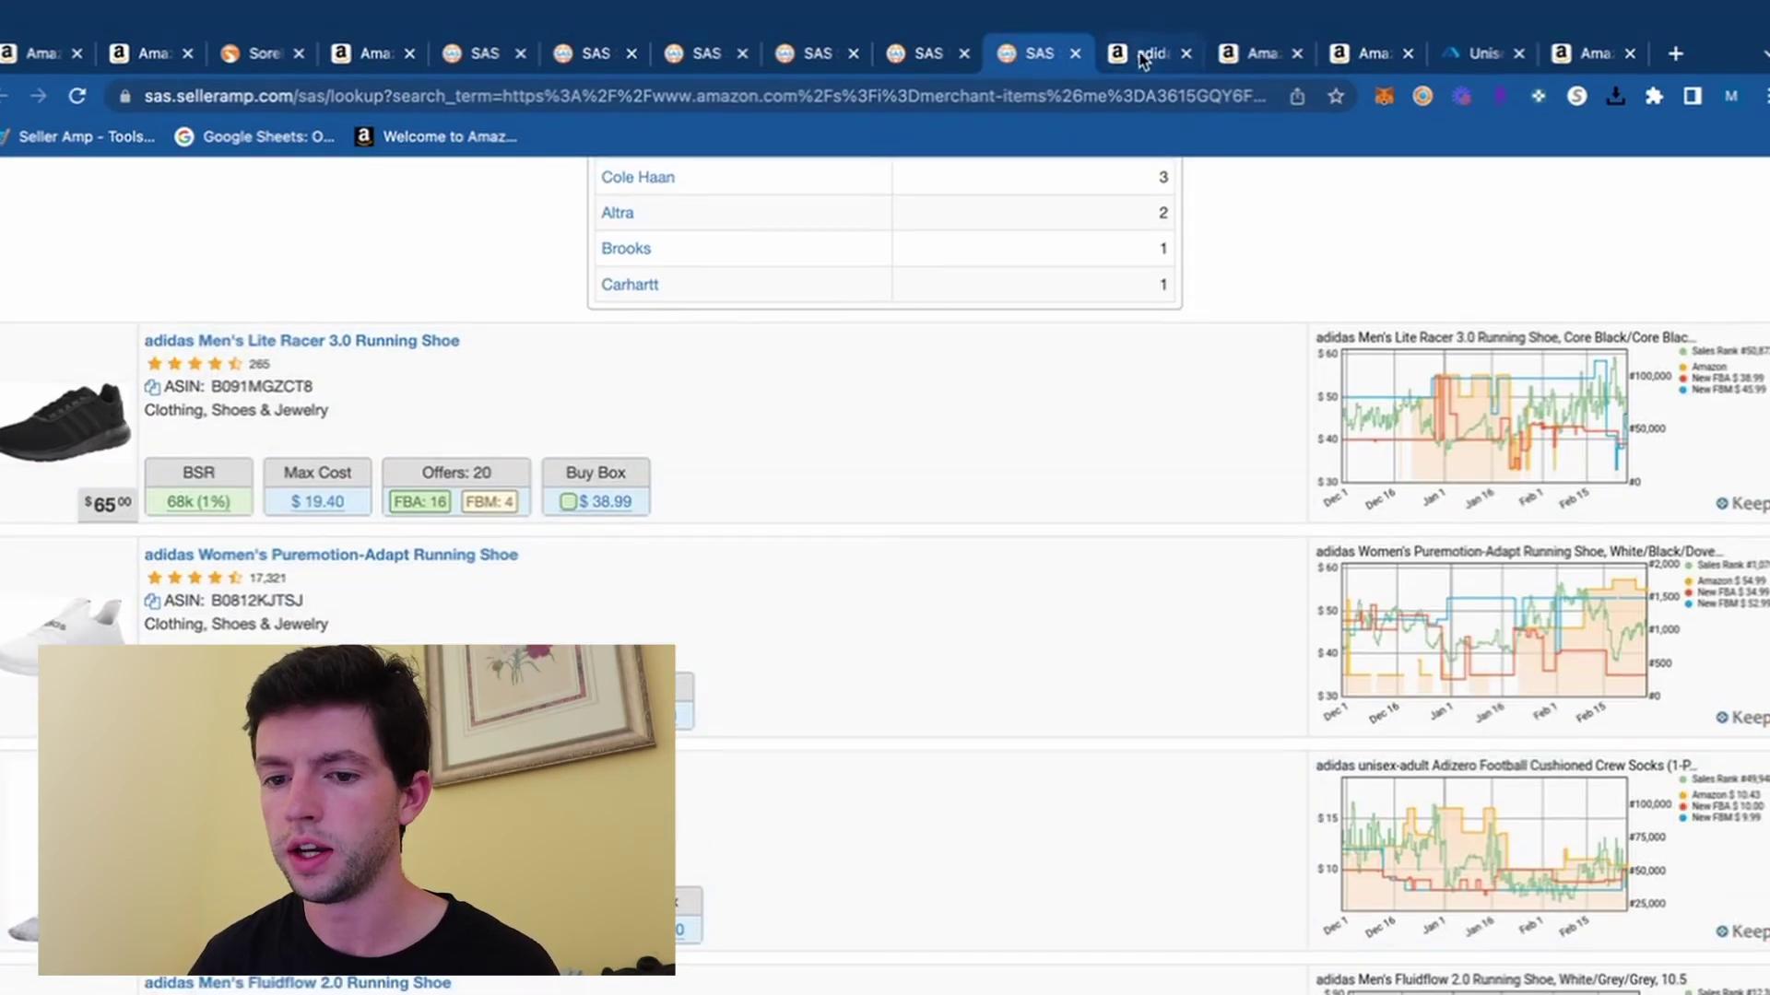
Step: Examine the adidas Adizero football socks' Amazon page, including the Keepa price history and SellerAmp figures
{"action": "left_click", "coordinate": [1141, 60]}
{"action": "scroll", "coordinate": [861, 560], "scroll_direction": "down", "scroll_amount": 10}
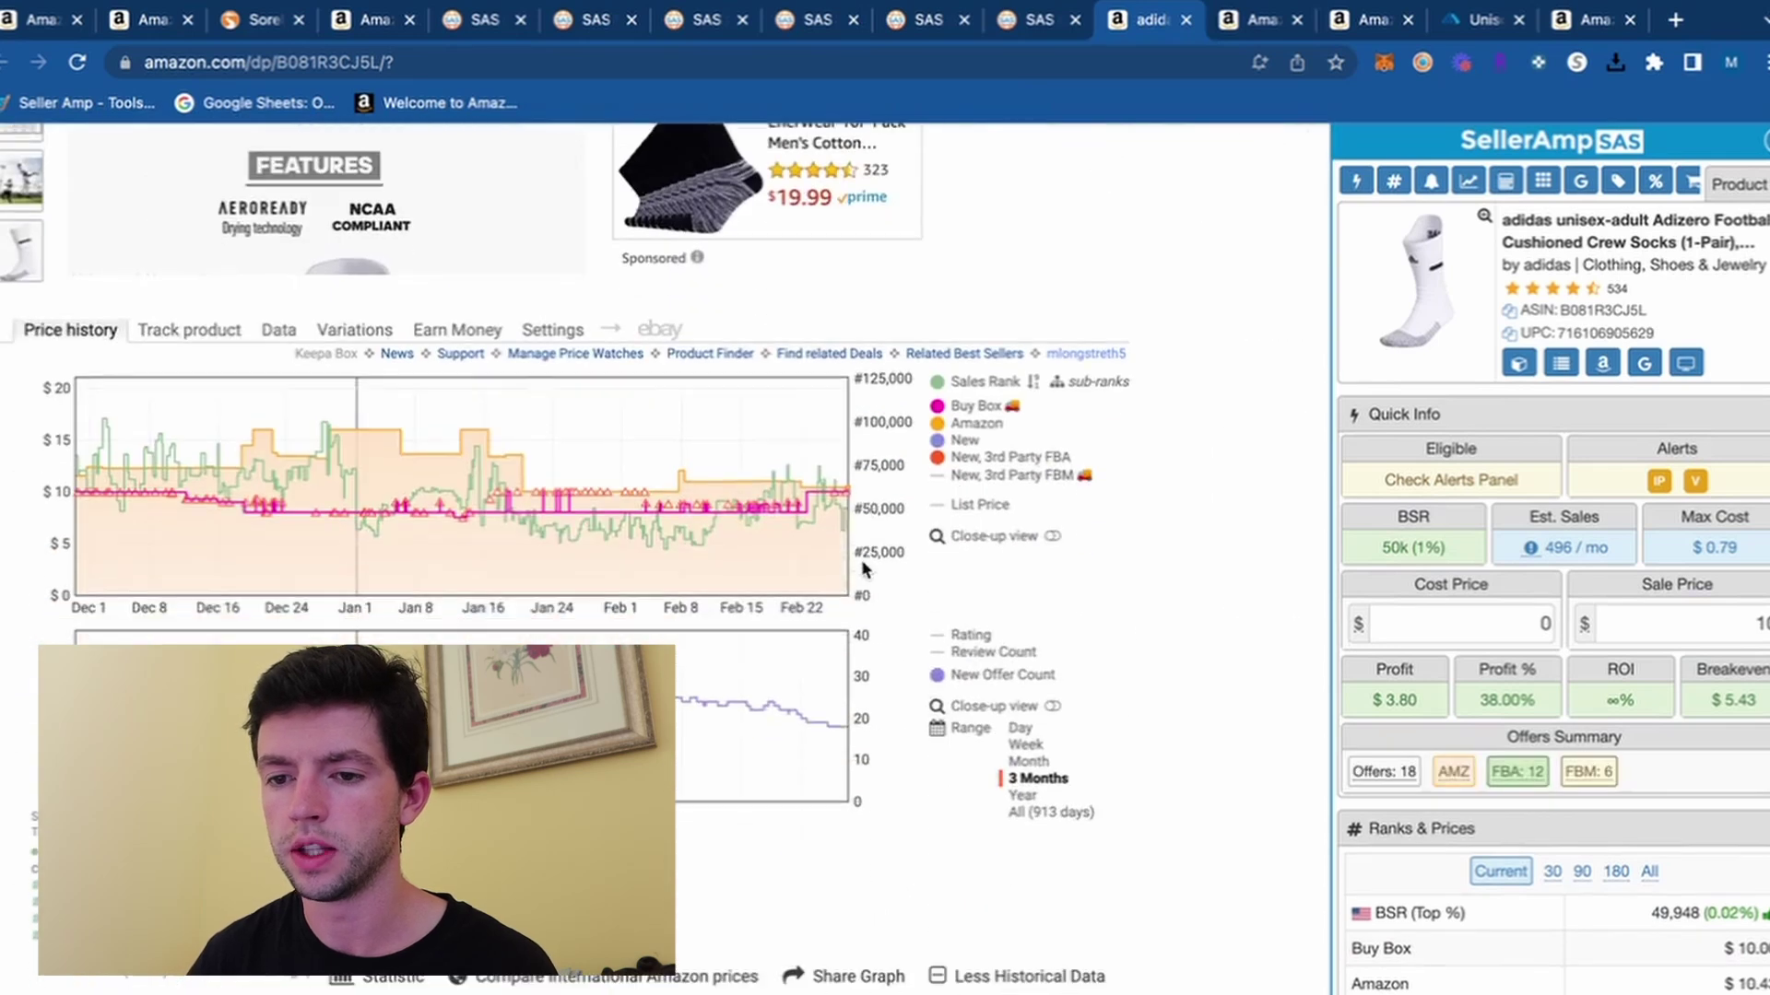
{"action": "scroll", "coordinate": [865, 458], "scroll_direction": "up", "scroll_amount": 10}
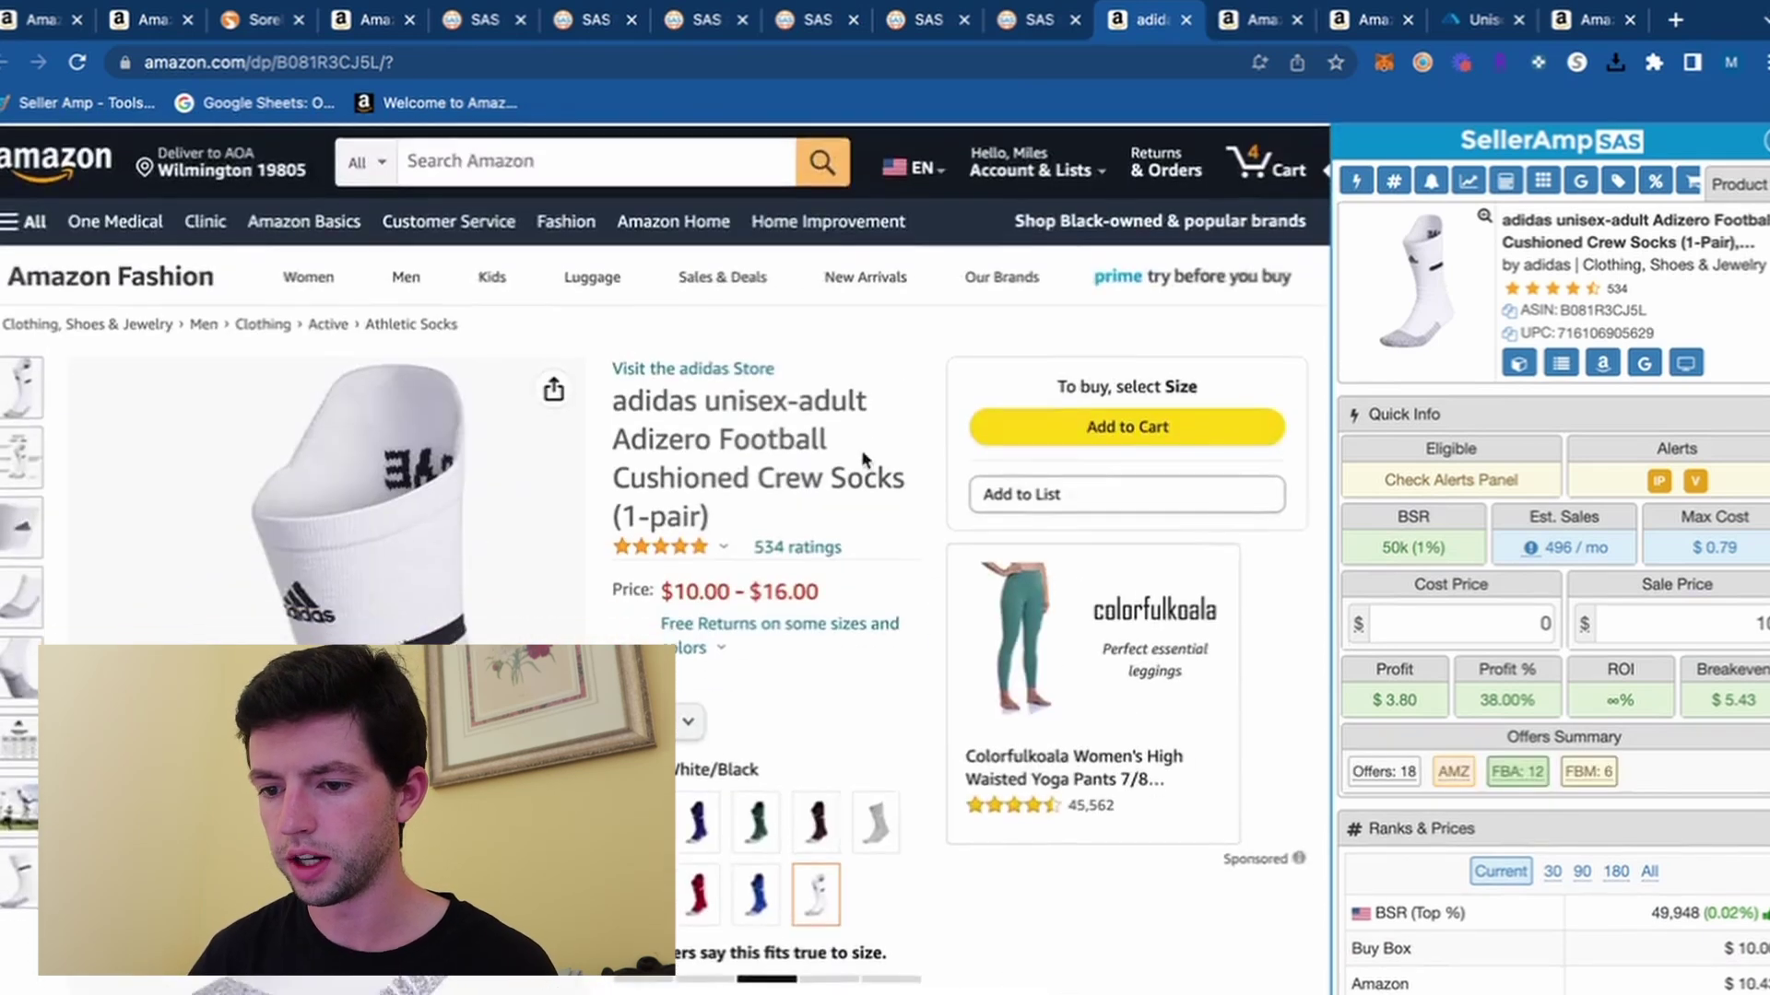
{"action": "scroll", "coordinate": [865, 458], "scroll_direction": "down", "scroll_amount": 8}
Step: Filter the socks' Keepa variations to those with no current Amazon price, check the list, and close the product page
{"action": "left_click", "coordinate": [355, 578]}
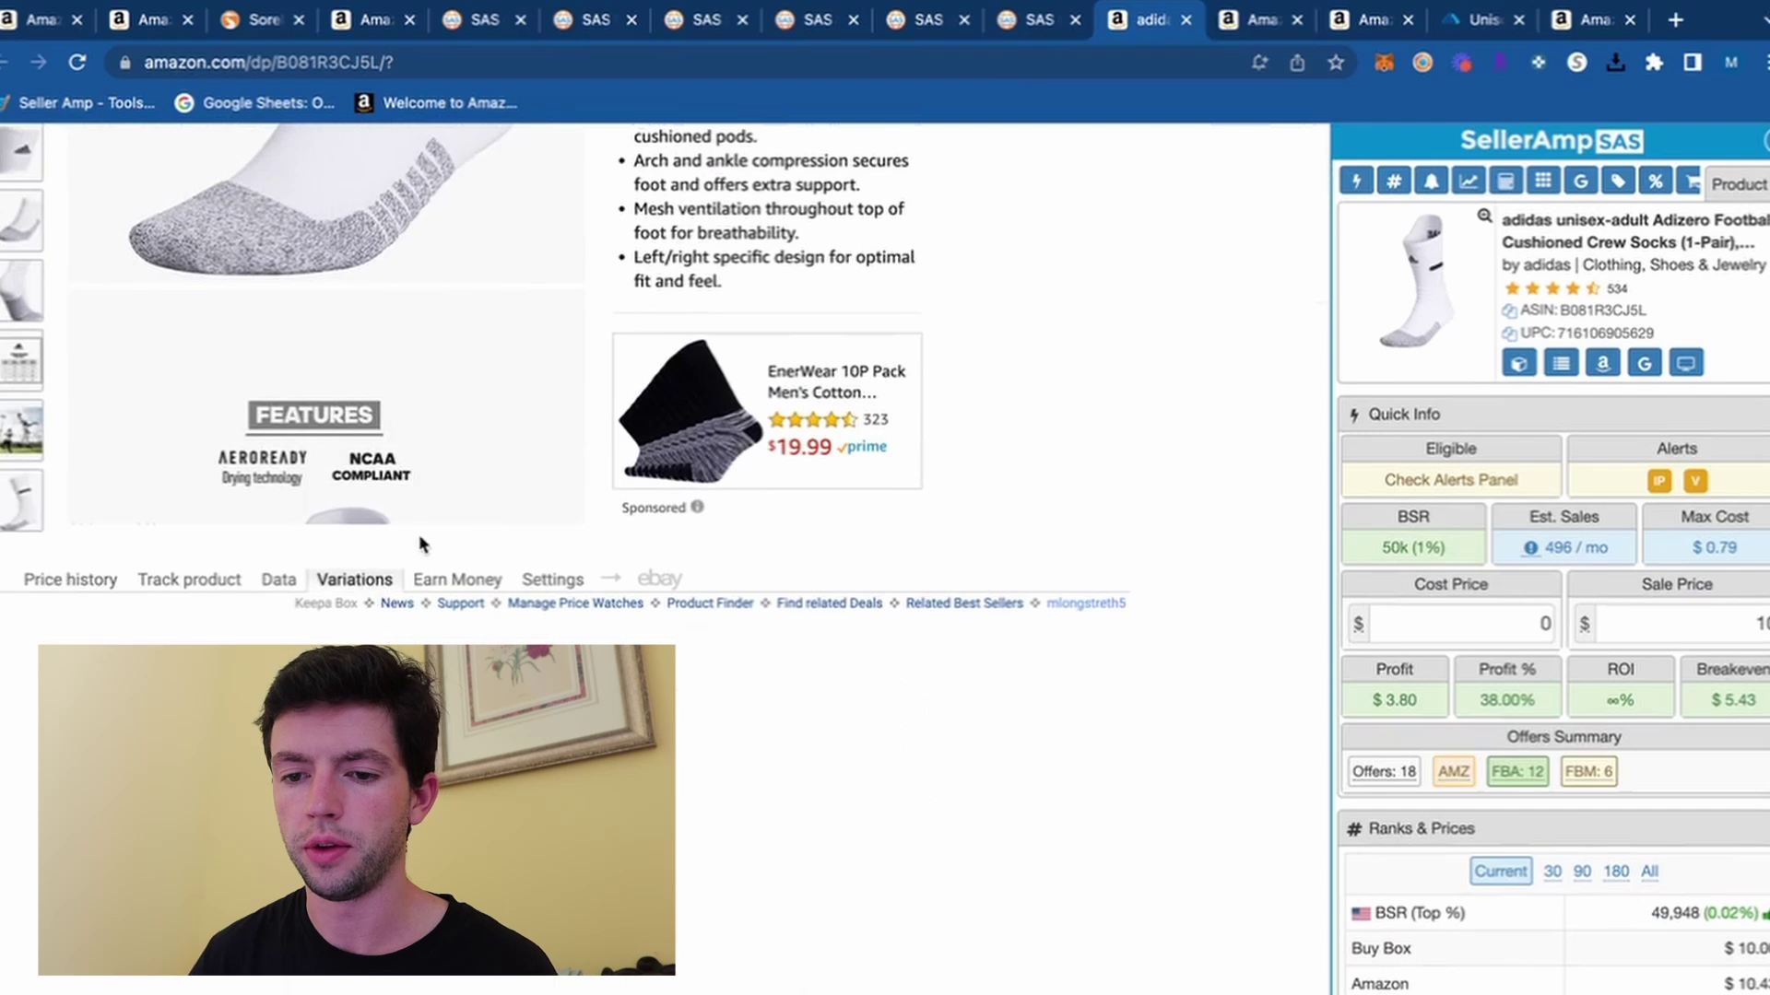
{"action": "scroll", "coordinate": [420, 544], "scroll_direction": "down", "scroll_amount": 3}
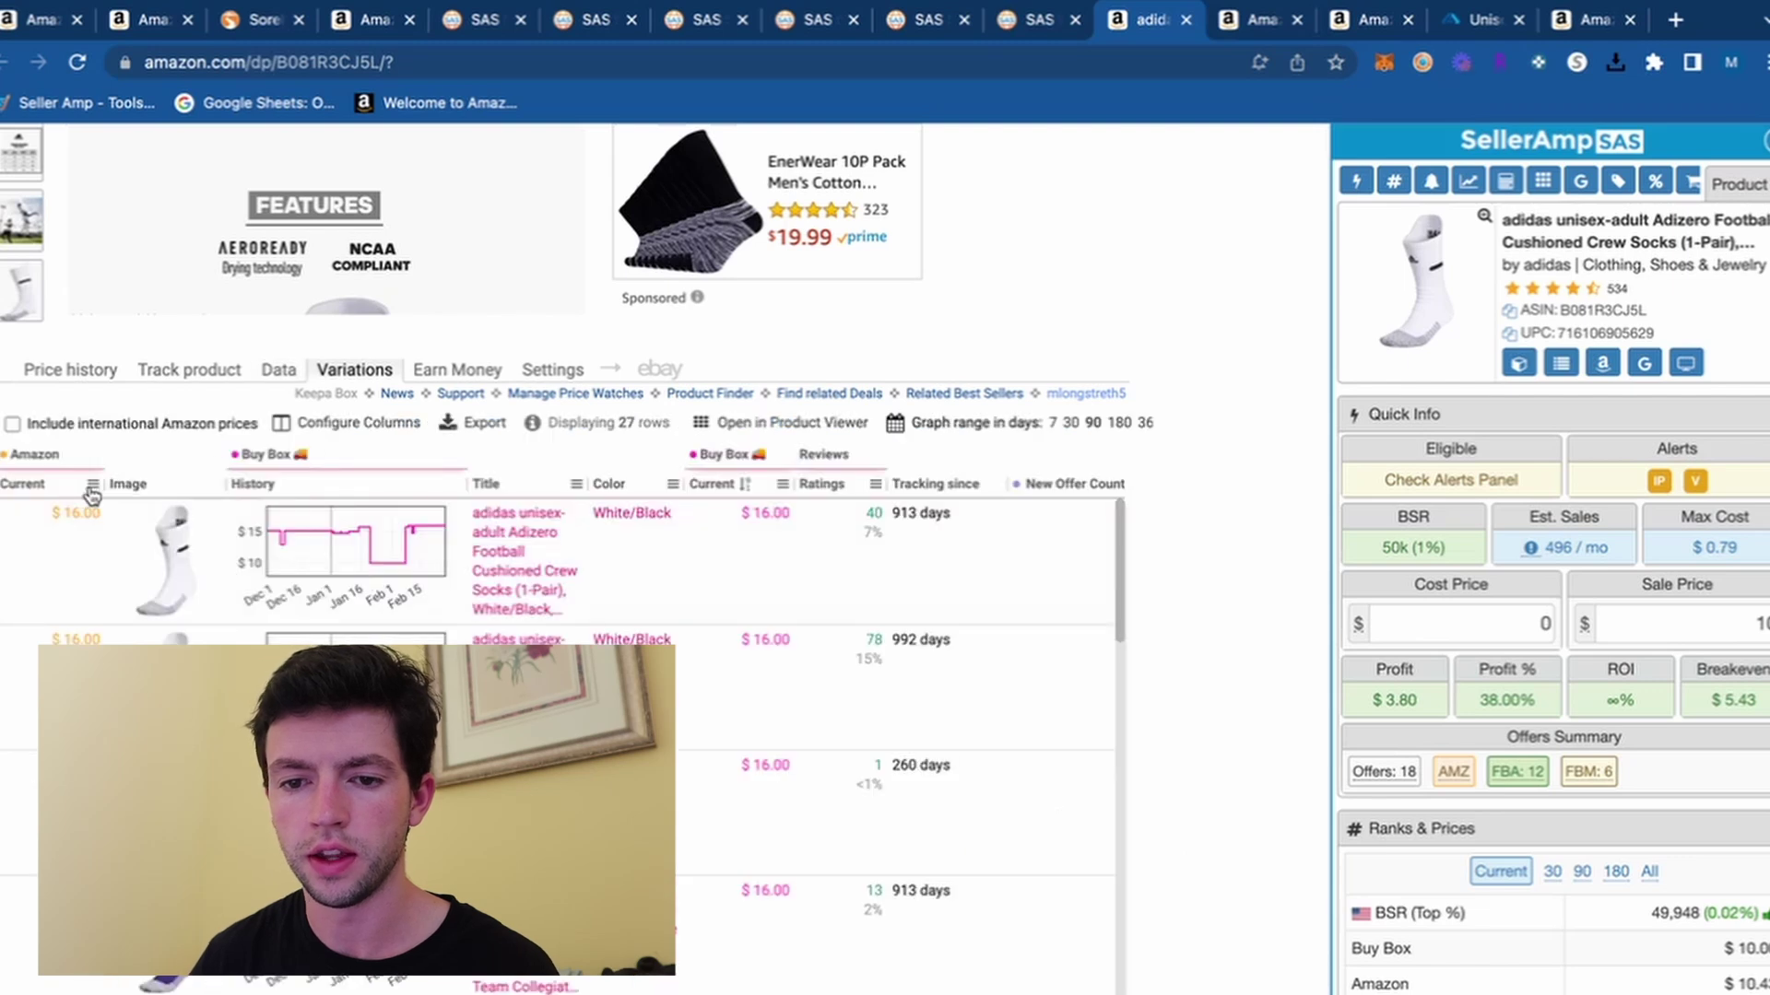
{"action": "left_click", "coordinate": [92, 486]}
{"action": "left_click", "coordinate": [139, 519]}
{"action": "left_click", "coordinate": [111, 495]}
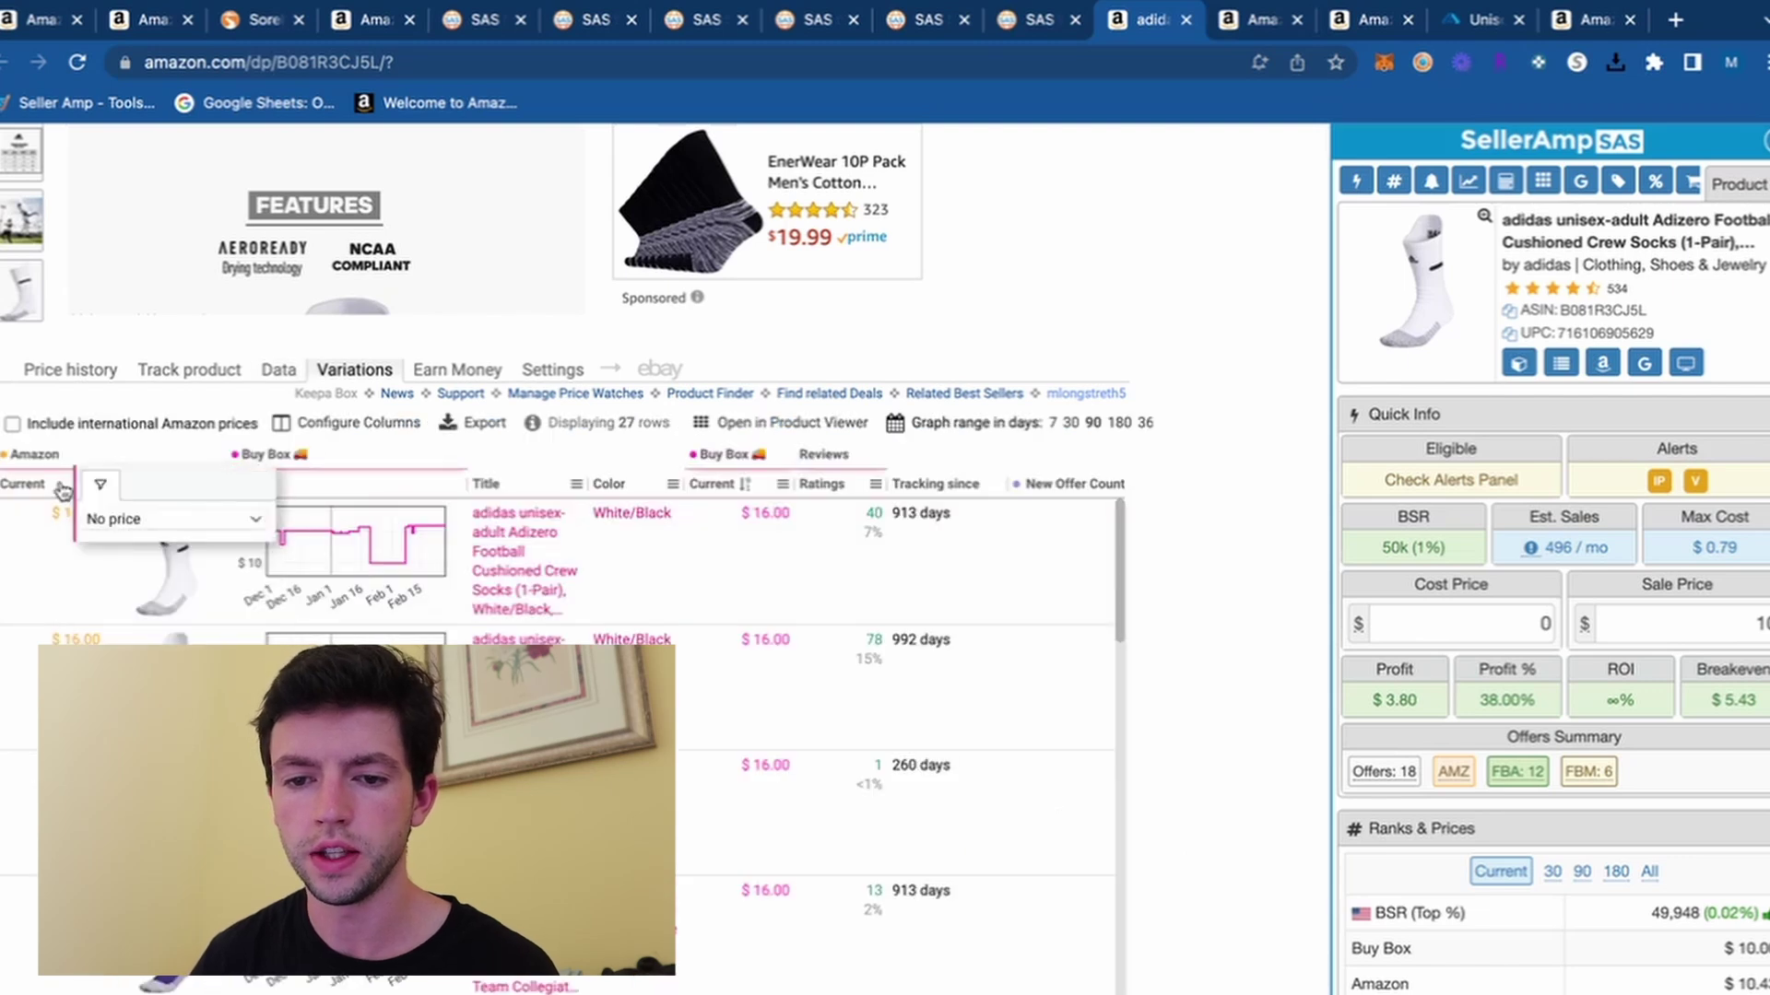
{"action": "left_click", "coordinate": [61, 489]}
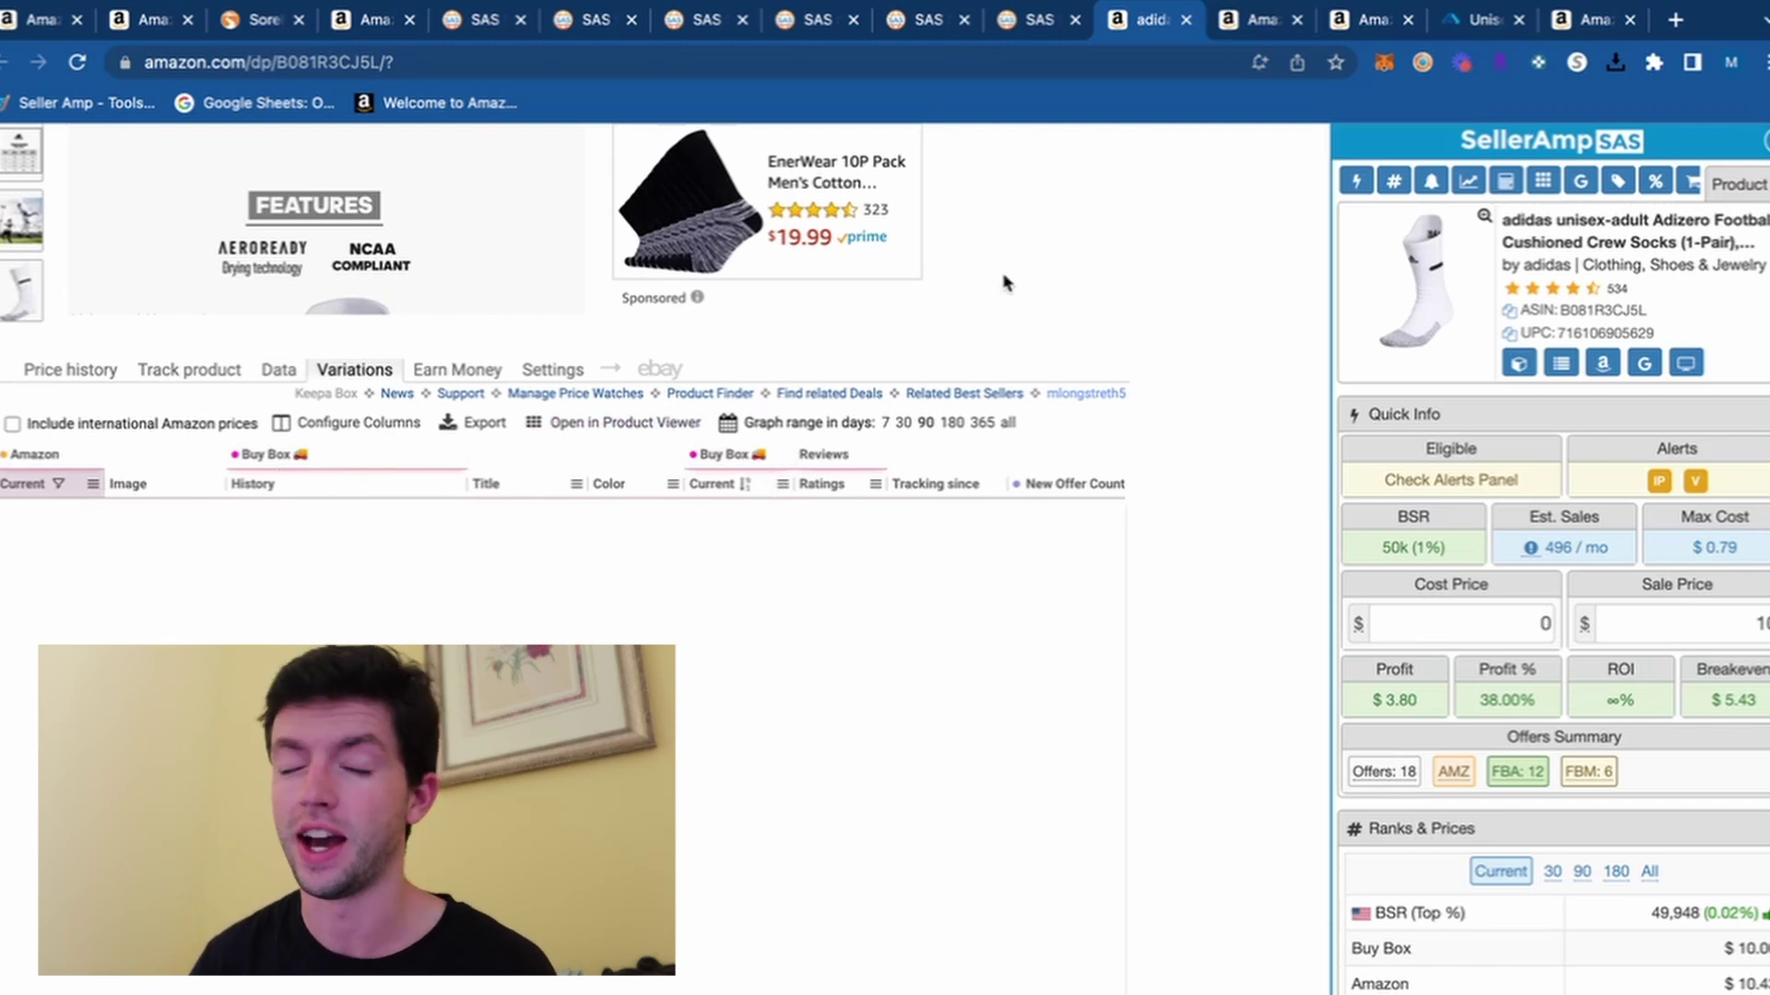
{"action": "left_click", "coordinate": [1187, 20]}
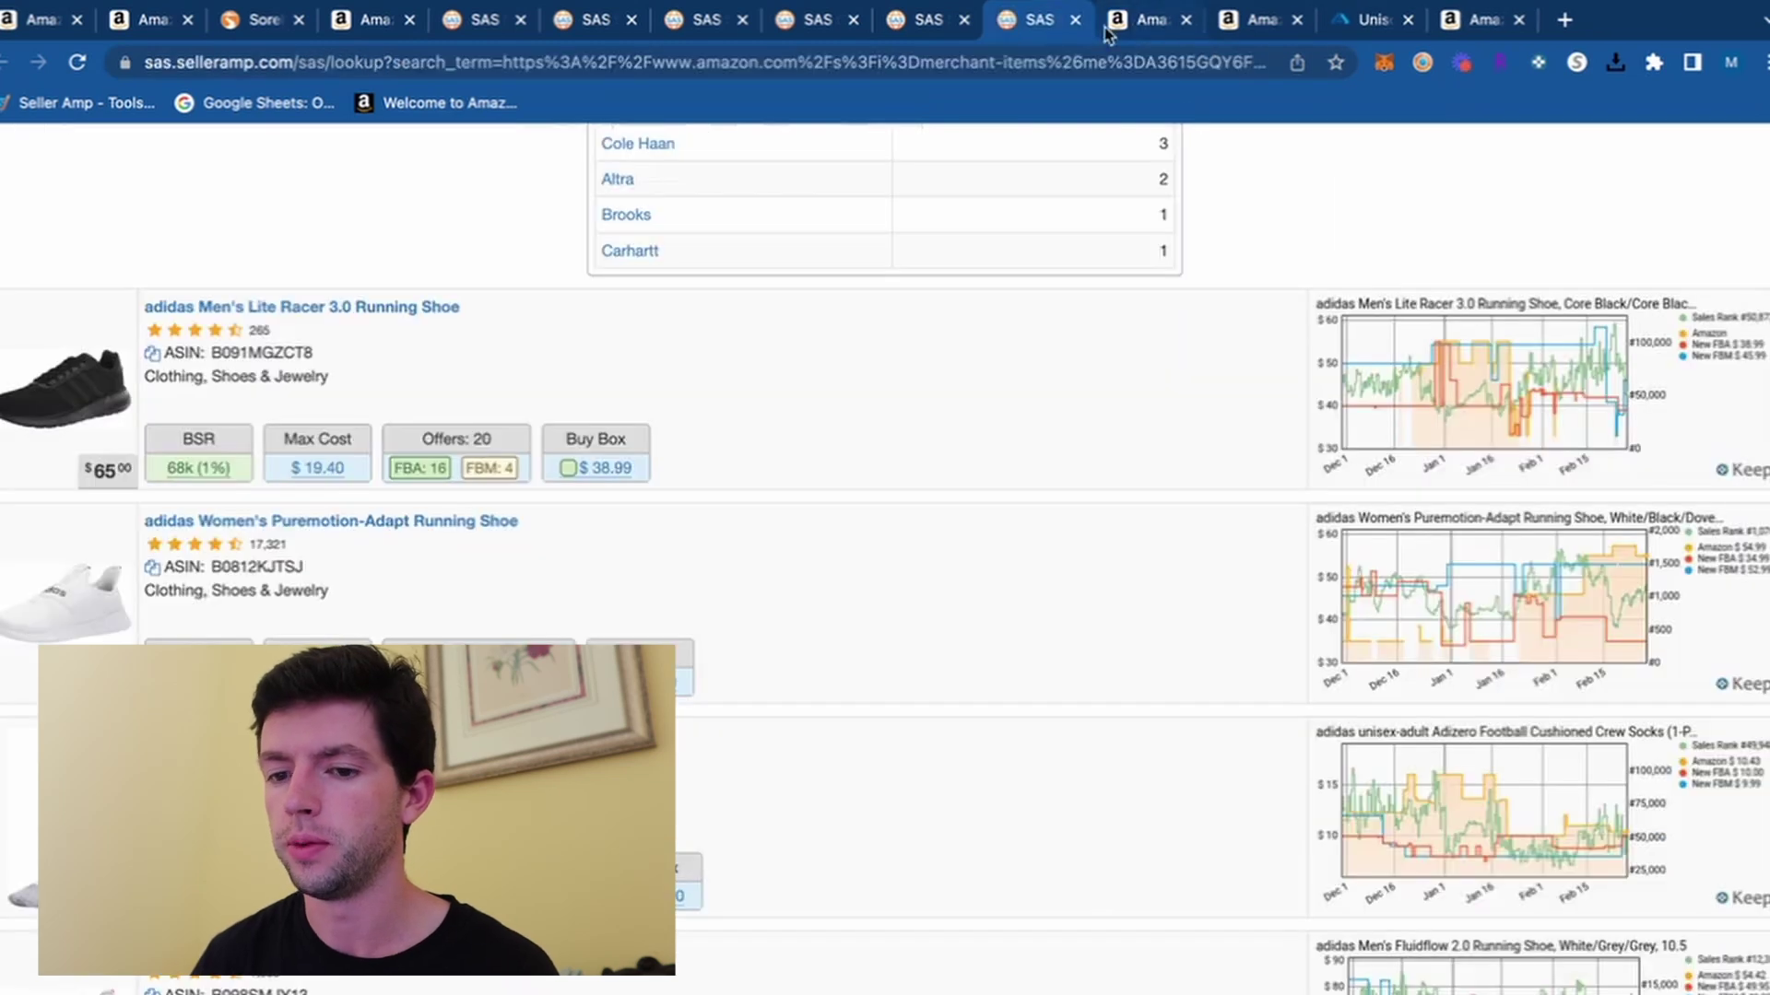
Step: On the adidas Puremotion-Adapt Amazon page, filter the Keepa variations to those with no current Amazon price
{"action": "left_click", "coordinate": [1117, 19]}
{"action": "scroll", "coordinate": [733, 467], "scroll_direction": "down", "scroll_amount": 10}
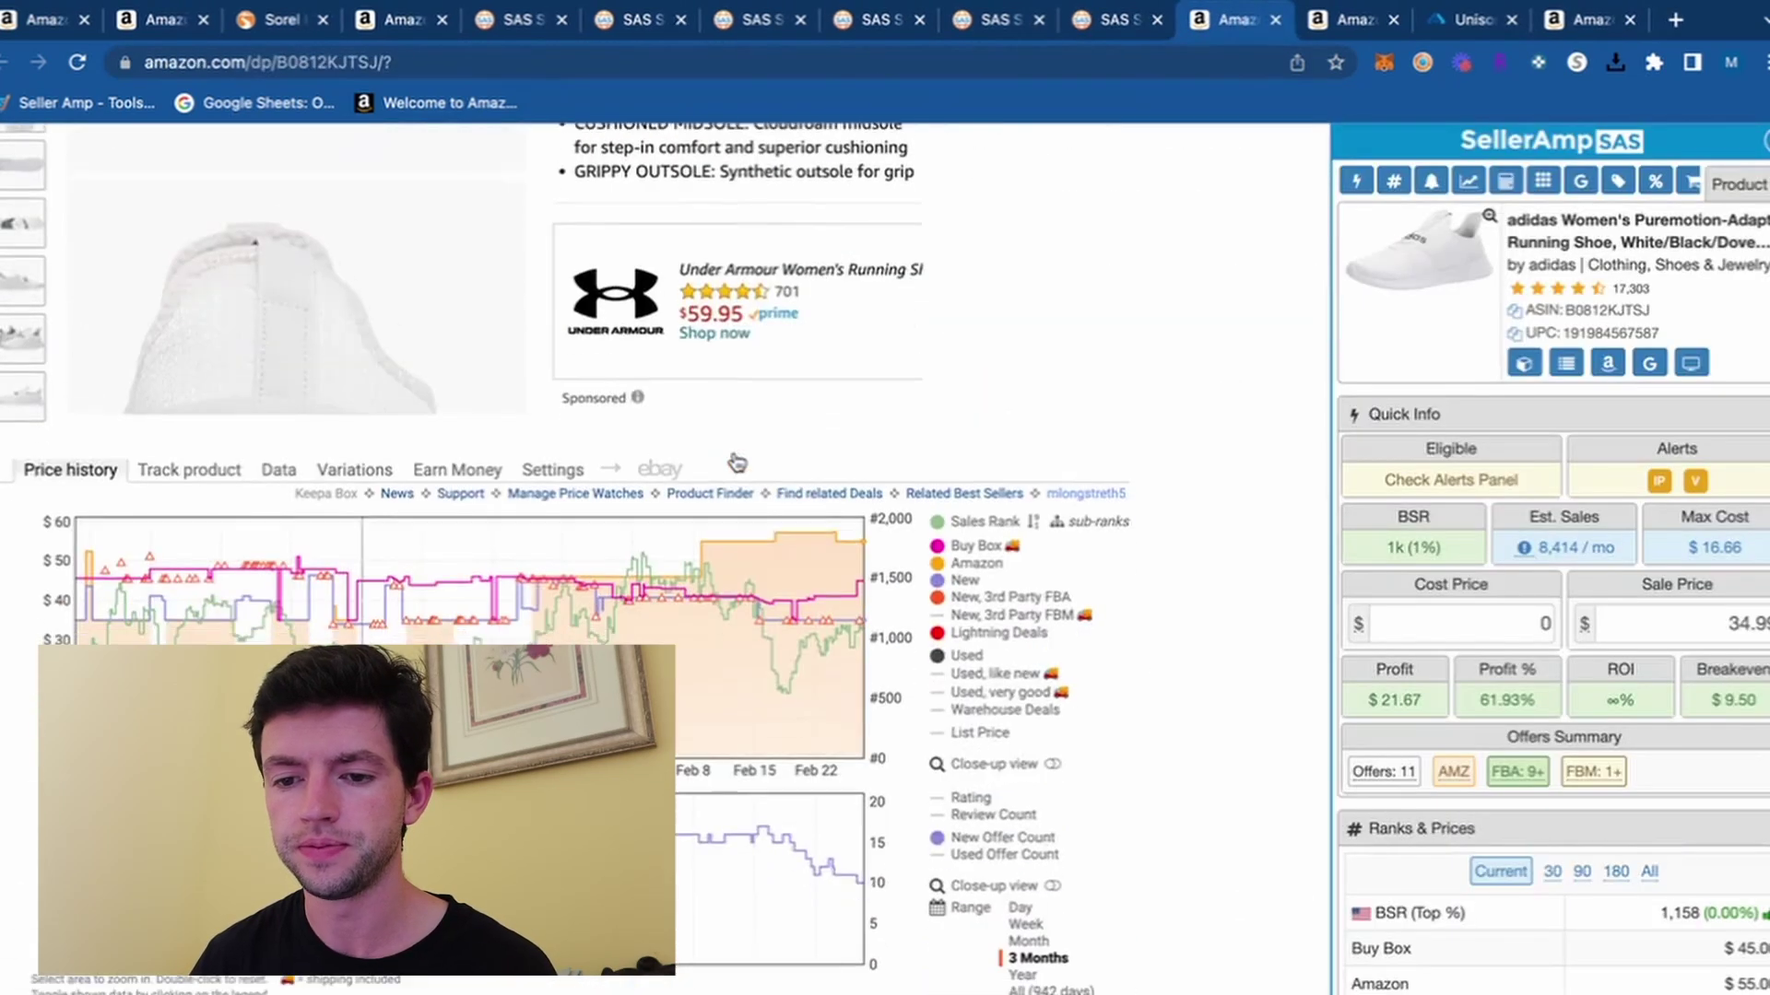
{"action": "left_click", "coordinate": [351, 465]}
{"action": "scroll", "coordinate": [349, 460], "scroll_direction": "down", "scroll_amount": 2}
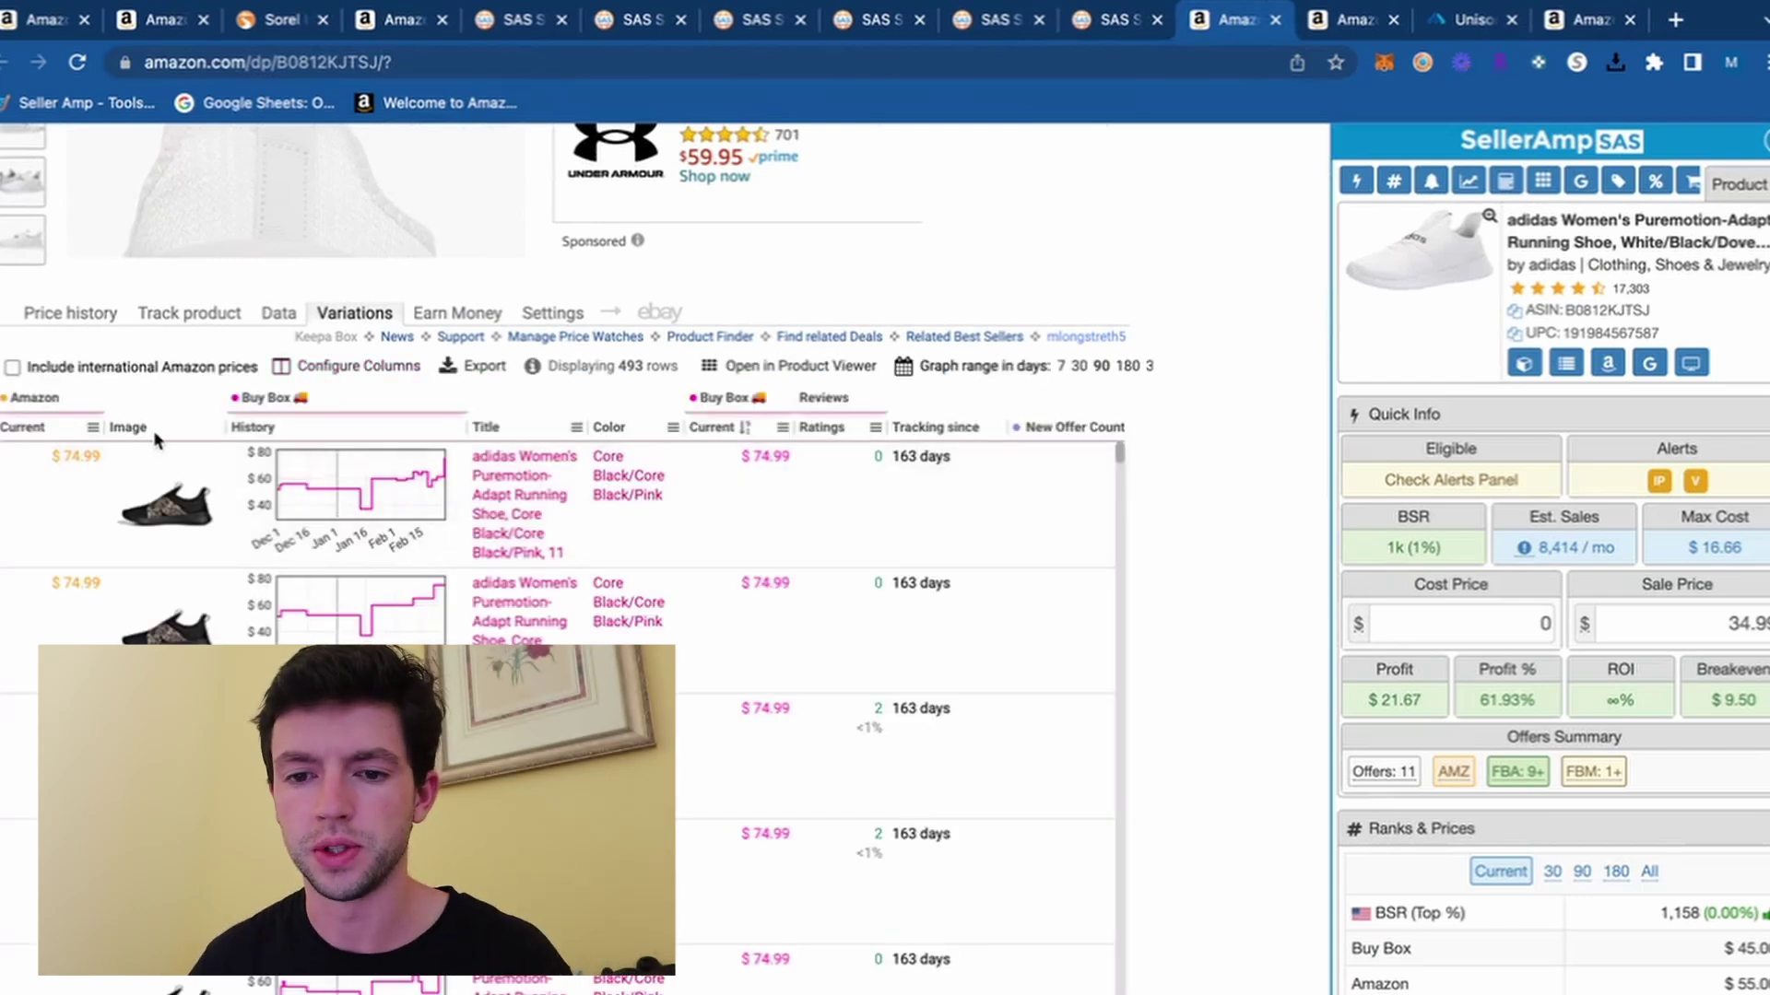
{"action": "left_click", "coordinate": [93, 429]}
{"action": "left_click", "coordinate": [120, 462]}
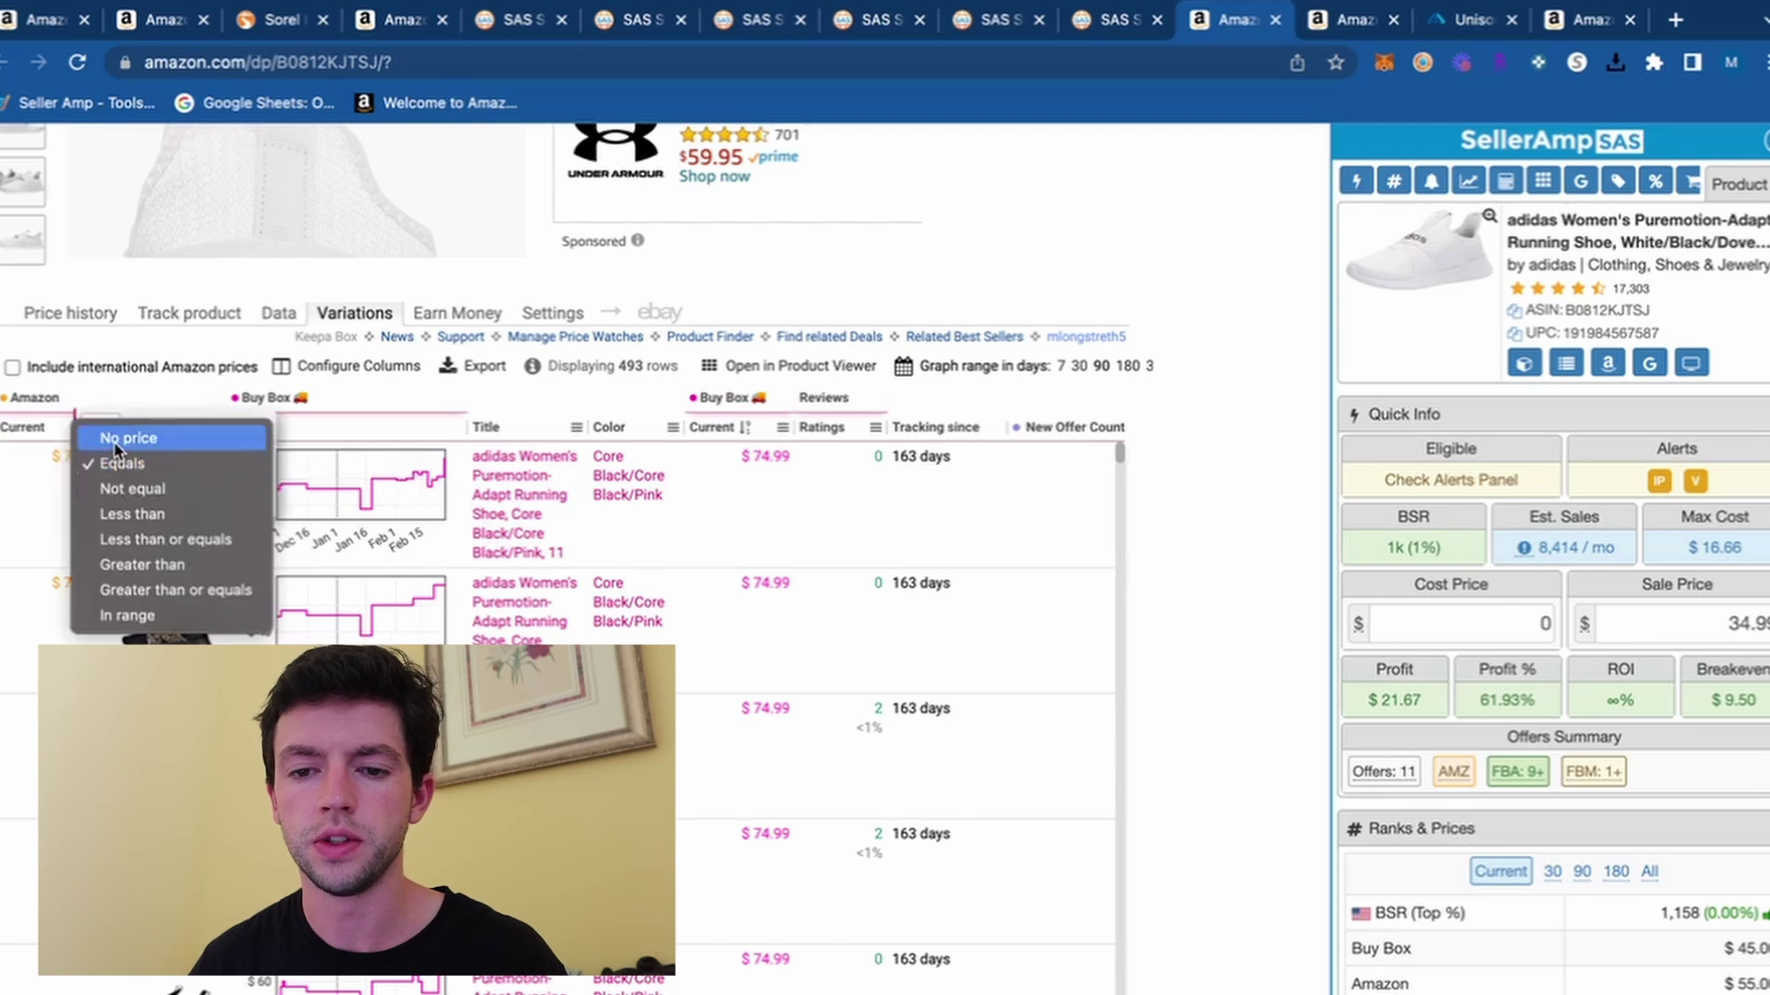
{"action": "left_click", "coordinate": [101, 434]}
{"action": "left_click", "coordinate": [59, 435]}
Step: Sort the filtered Puremotion-Adapt variations by current Buy Box price from highest to lowest and examine the top entries
{"action": "left_click", "coordinate": [768, 429]}
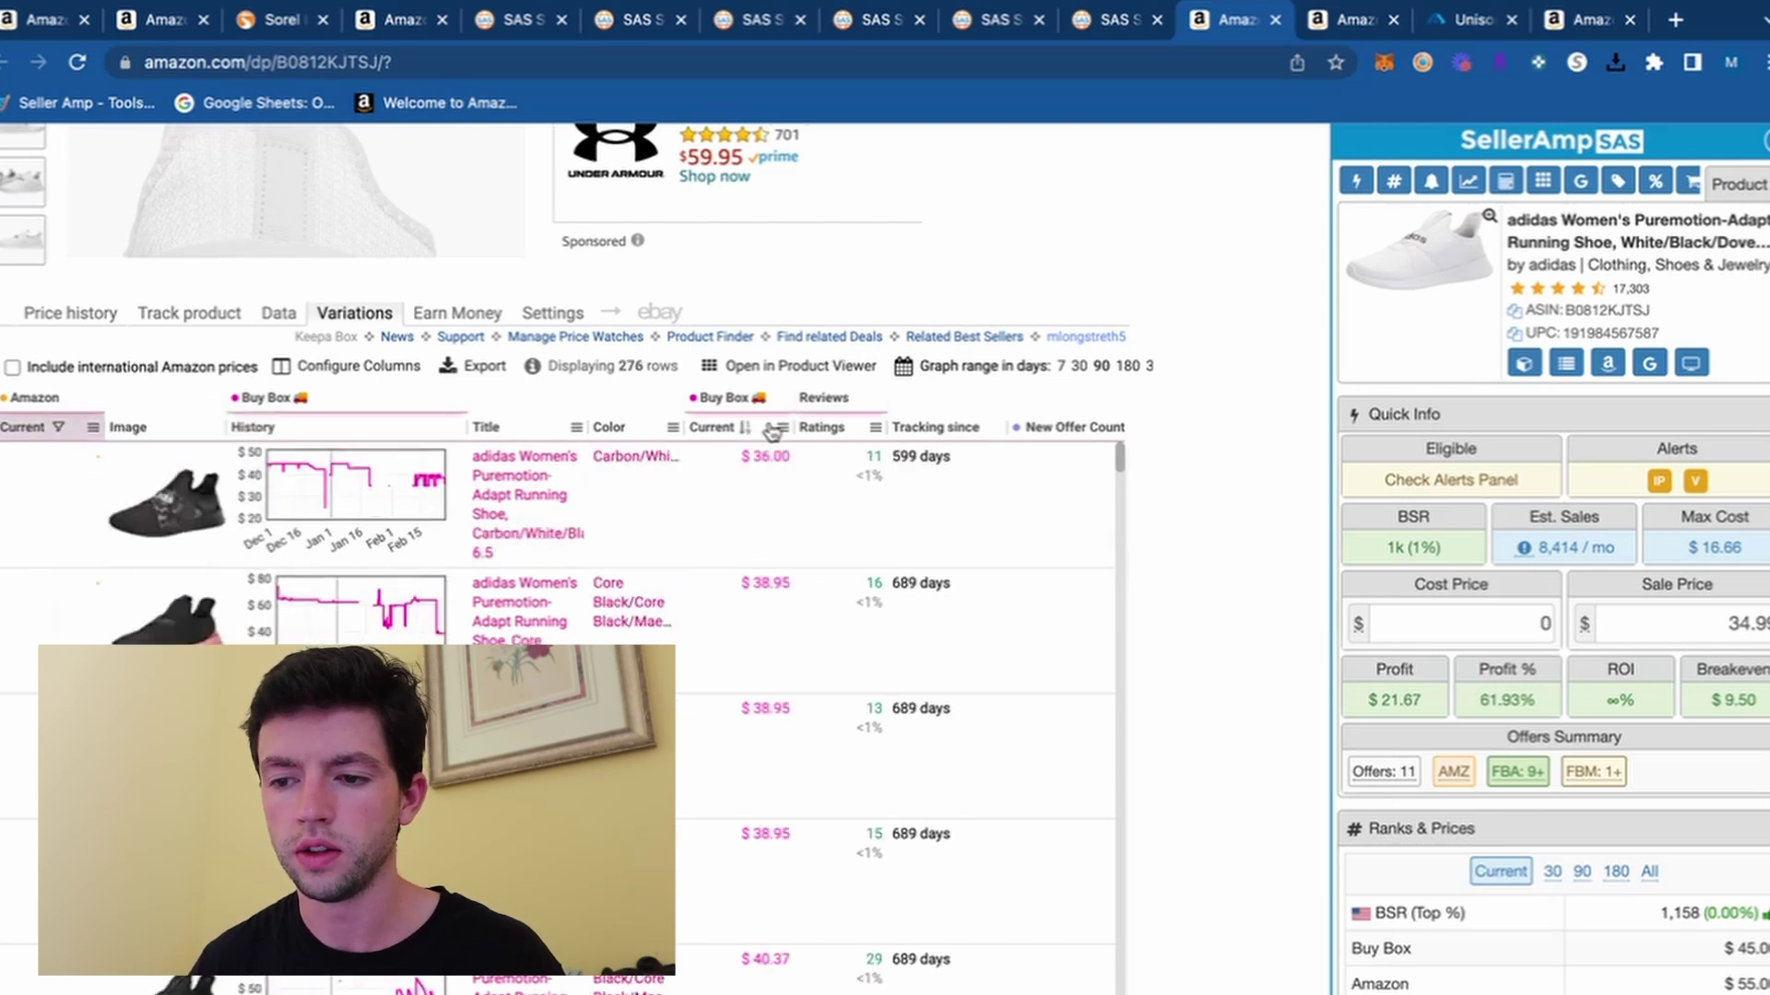
{"action": "left_click", "coordinate": [756, 429]}
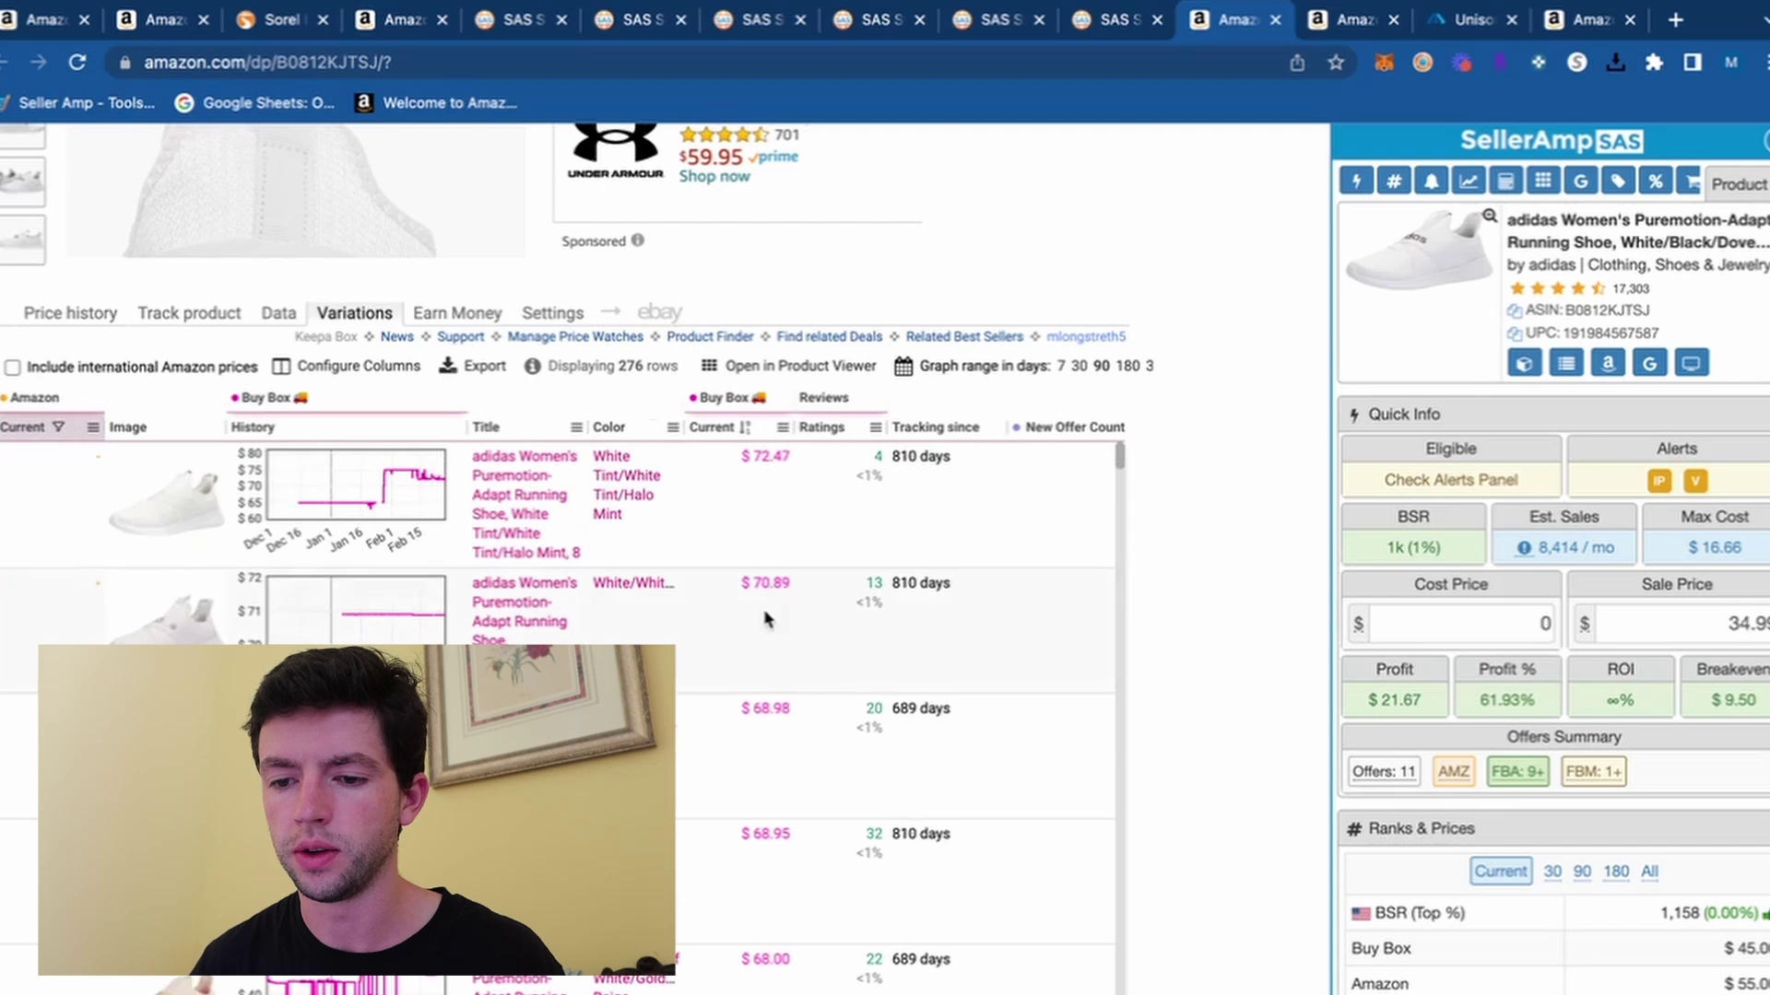
{"action": "scroll", "coordinate": [765, 613], "scroll_direction": "up", "scroll_amount": 5}
{"action": "scroll", "coordinate": [452, 619], "scroll_direction": "down", "scroll_amount": 5}
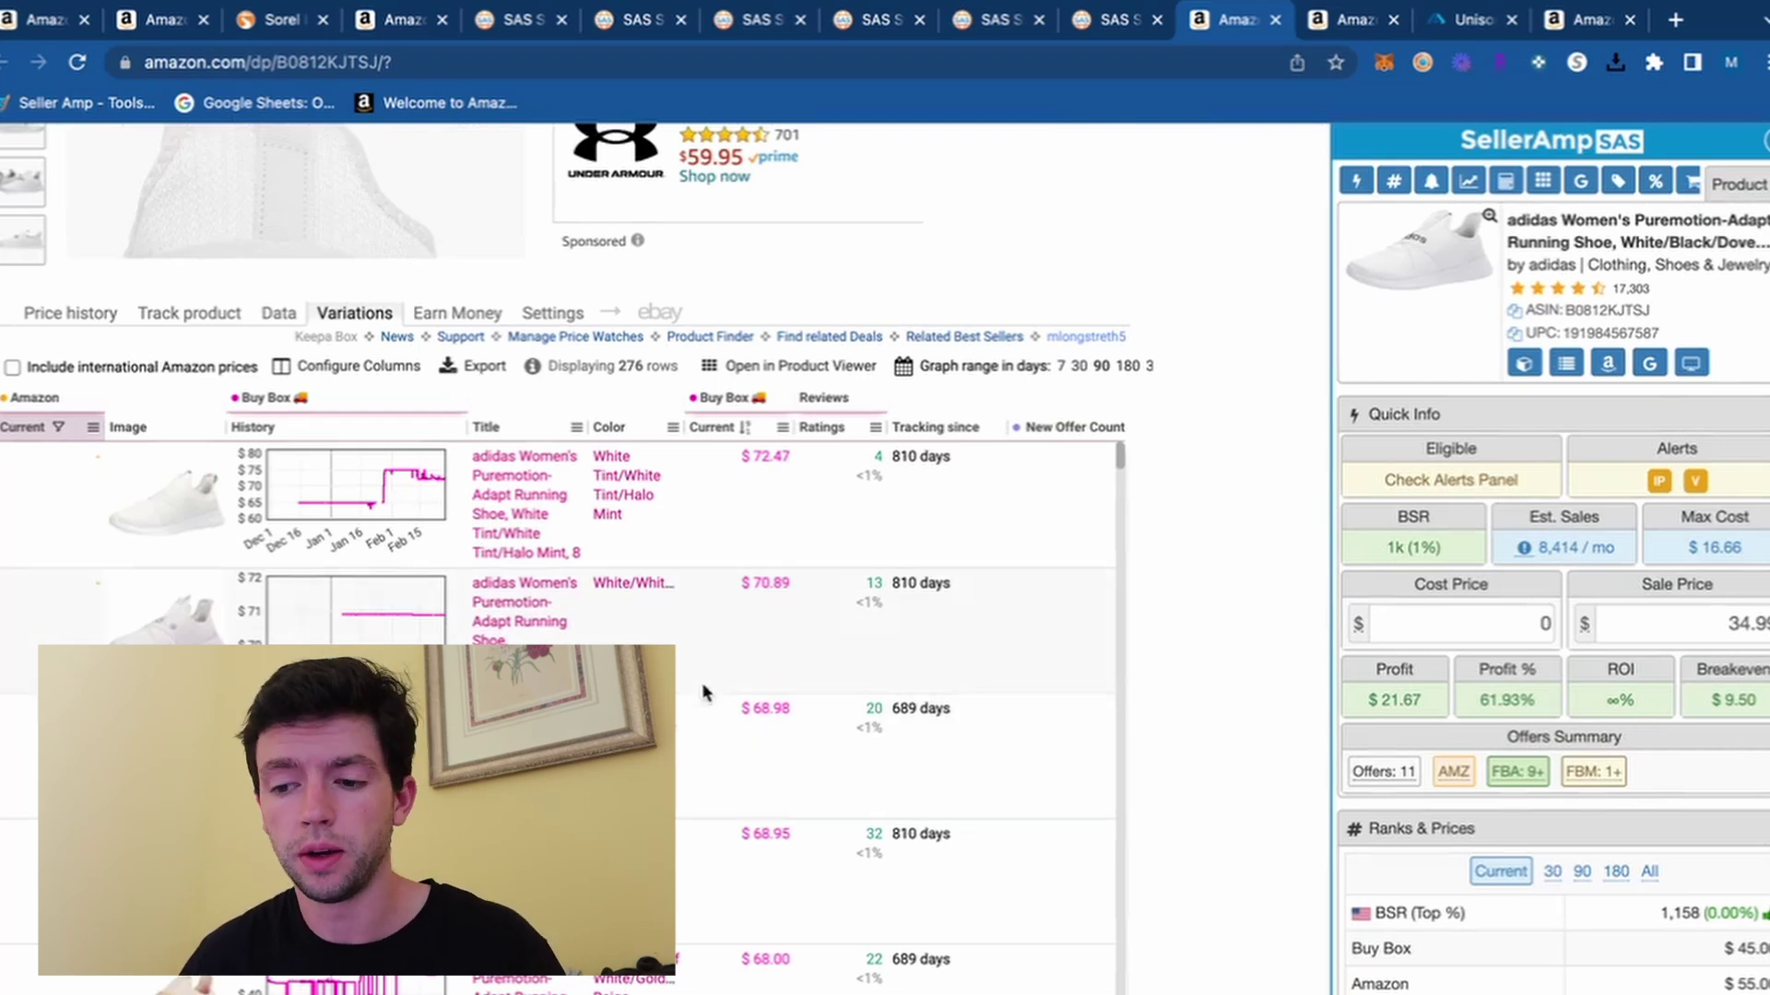
{"action": "scroll", "coordinate": [883, 807], "scroll_direction": "up", "scroll_amount": 5}
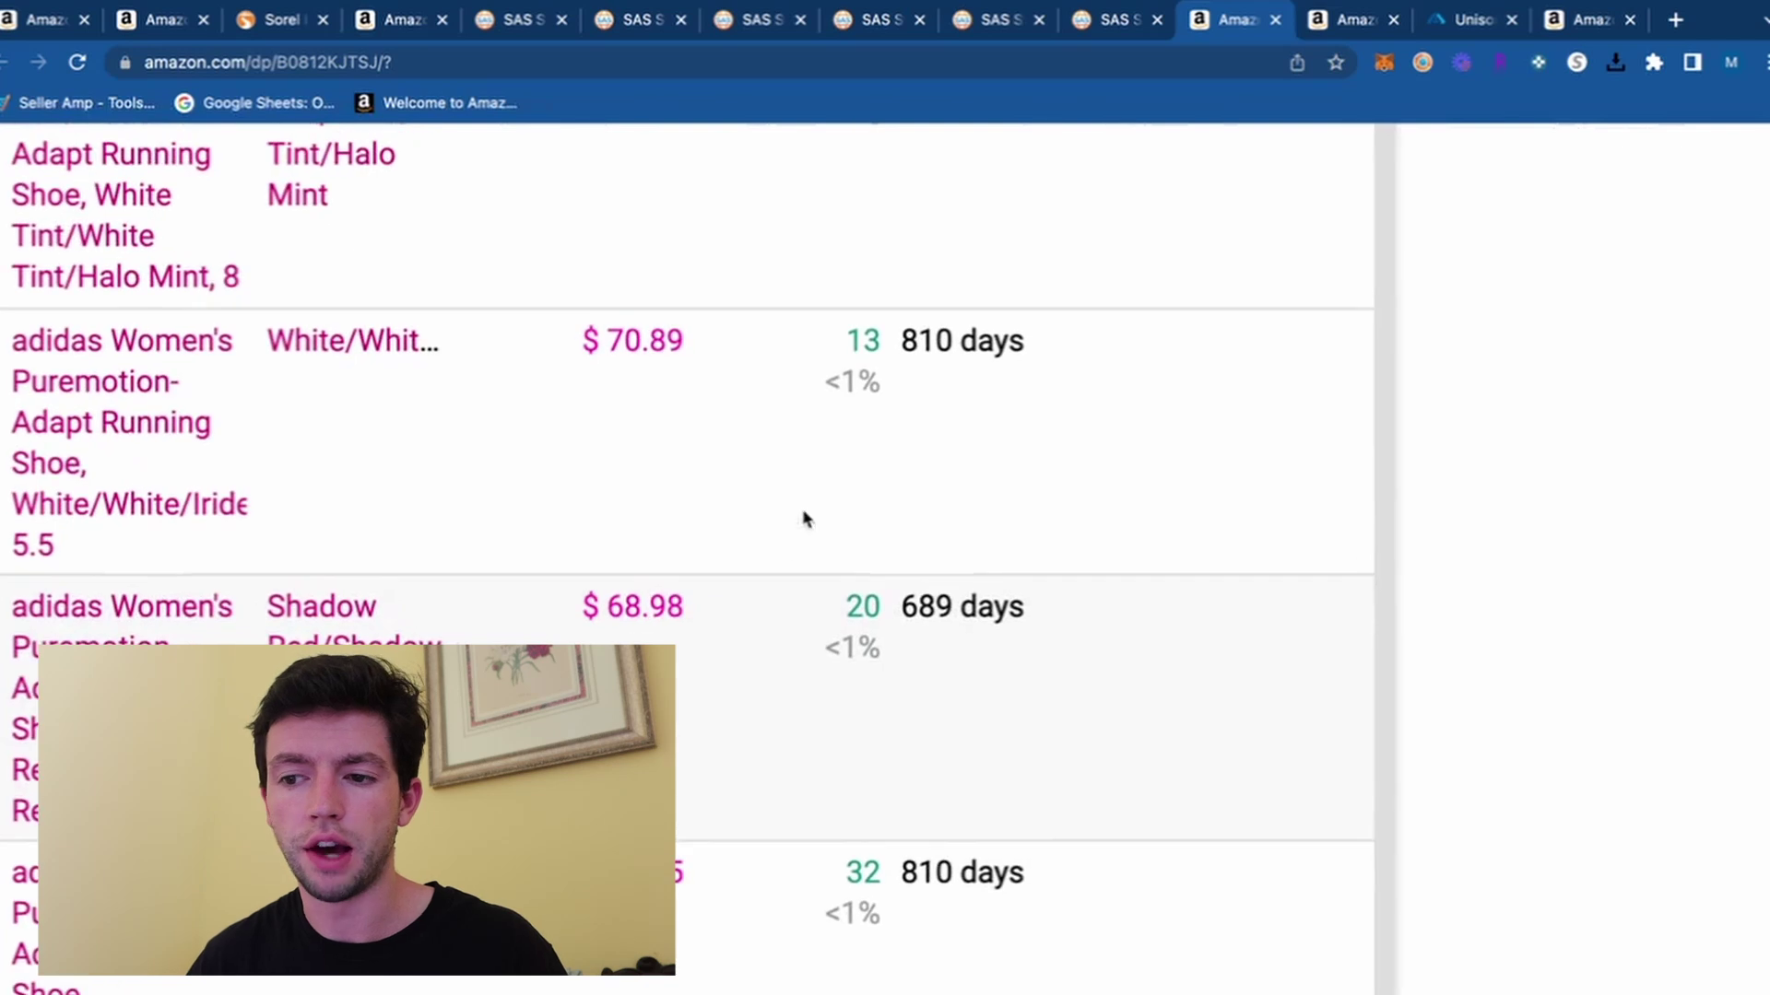
{"action": "scroll", "coordinate": [762, 732], "scroll_direction": "down", "scroll_amount": 5}
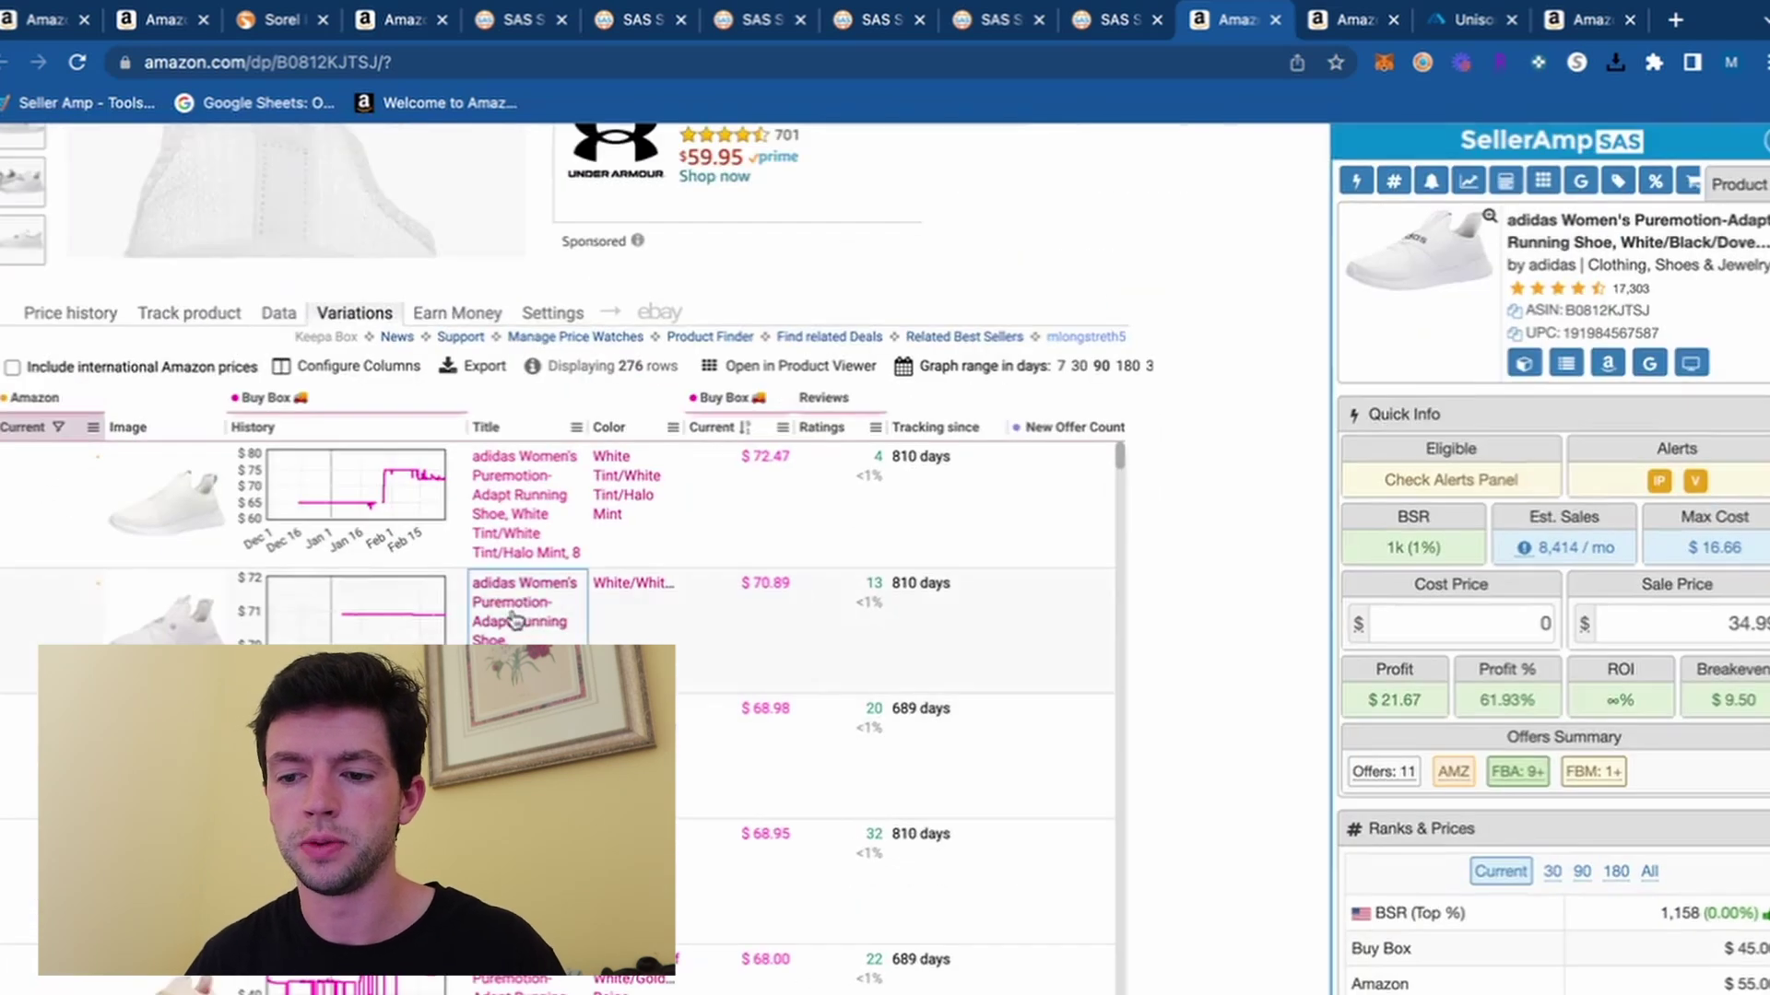
Step: Open the White/White/Iridescent size 5.5 Puremotion-Adapt variation and examine its Keepa price history and SellerAmp figures
{"action": "left_click", "coordinate": [510, 616]}
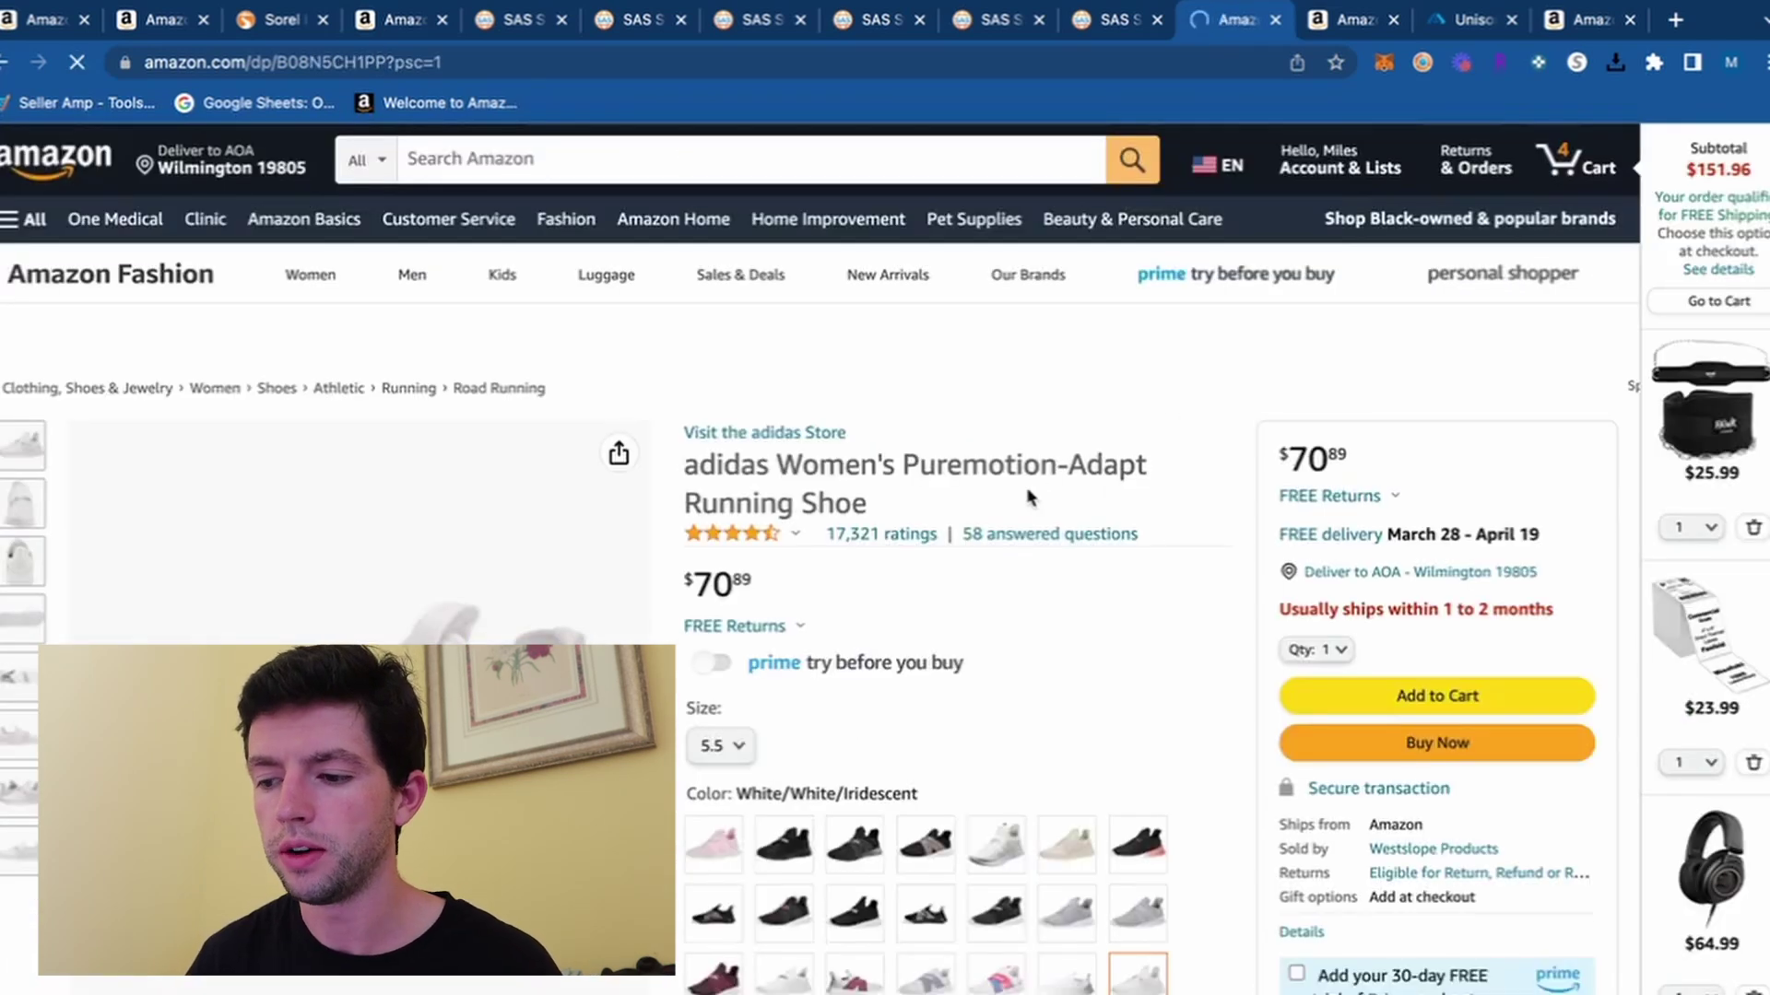
{"action": "scroll", "coordinate": [1028, 498], "scroll_direction": "down", "scroll_amount": 6}
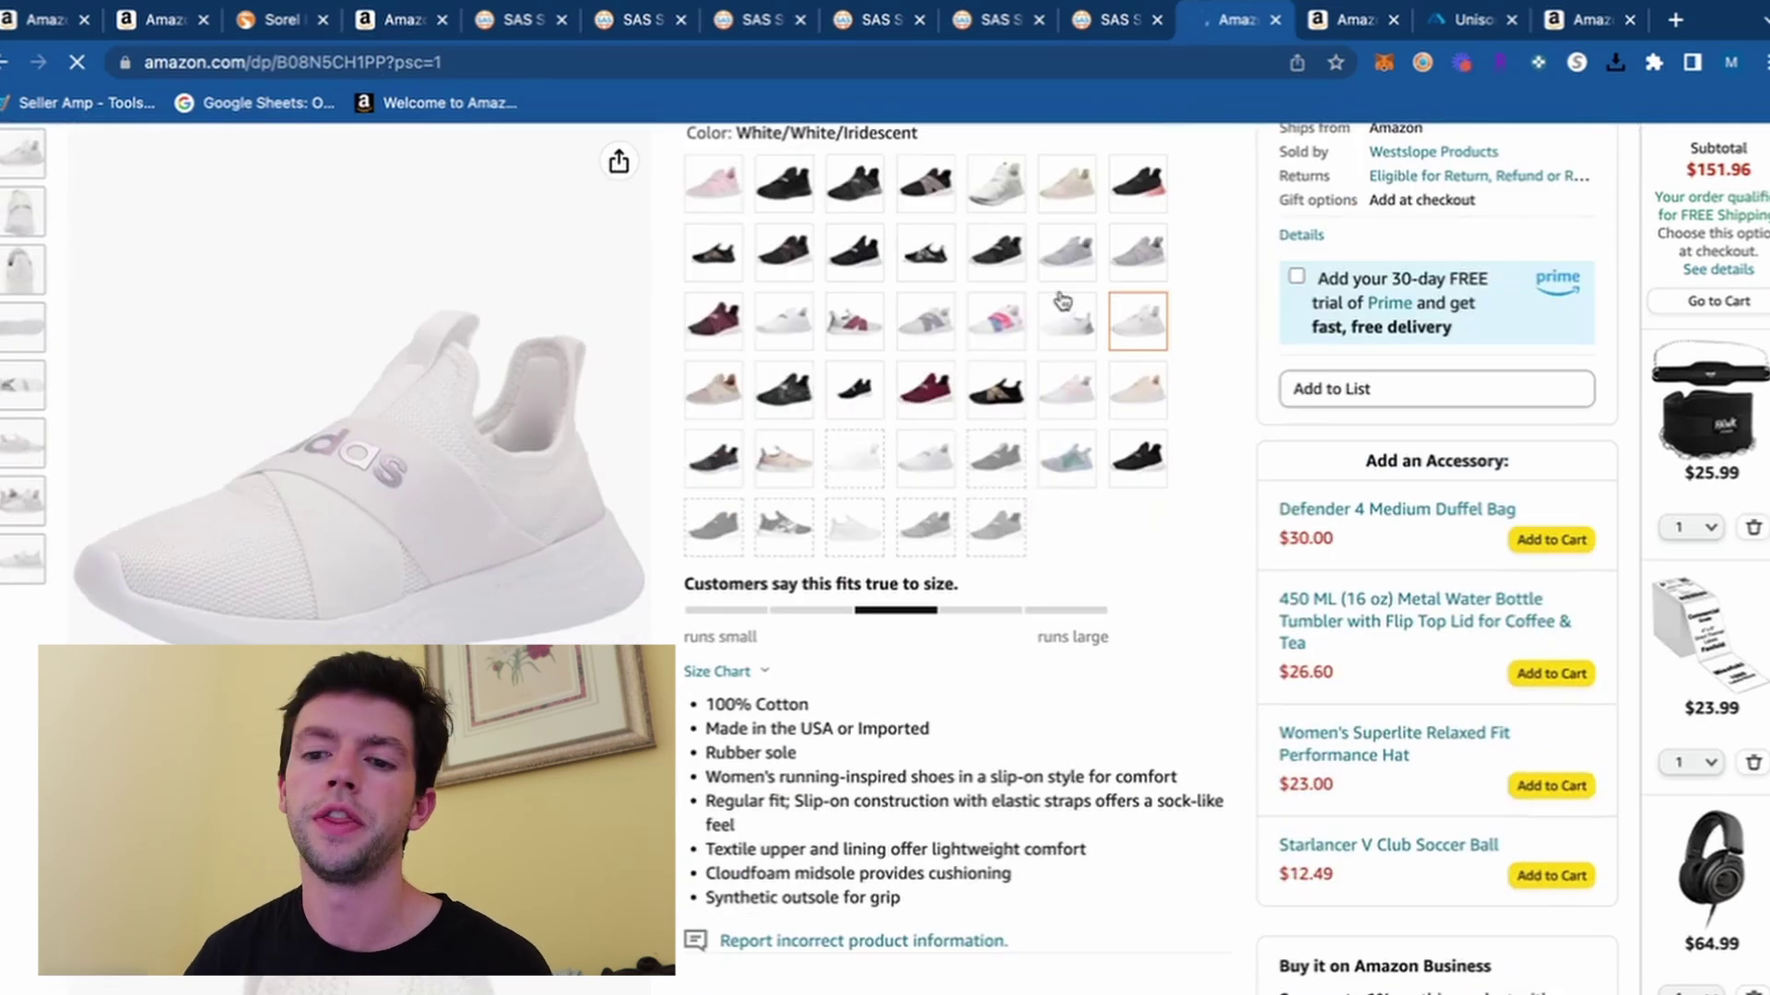
{"action": "scroll", "coordinate": [1062, 301], "scroll_direction": "down", "scroll_amount": 15}
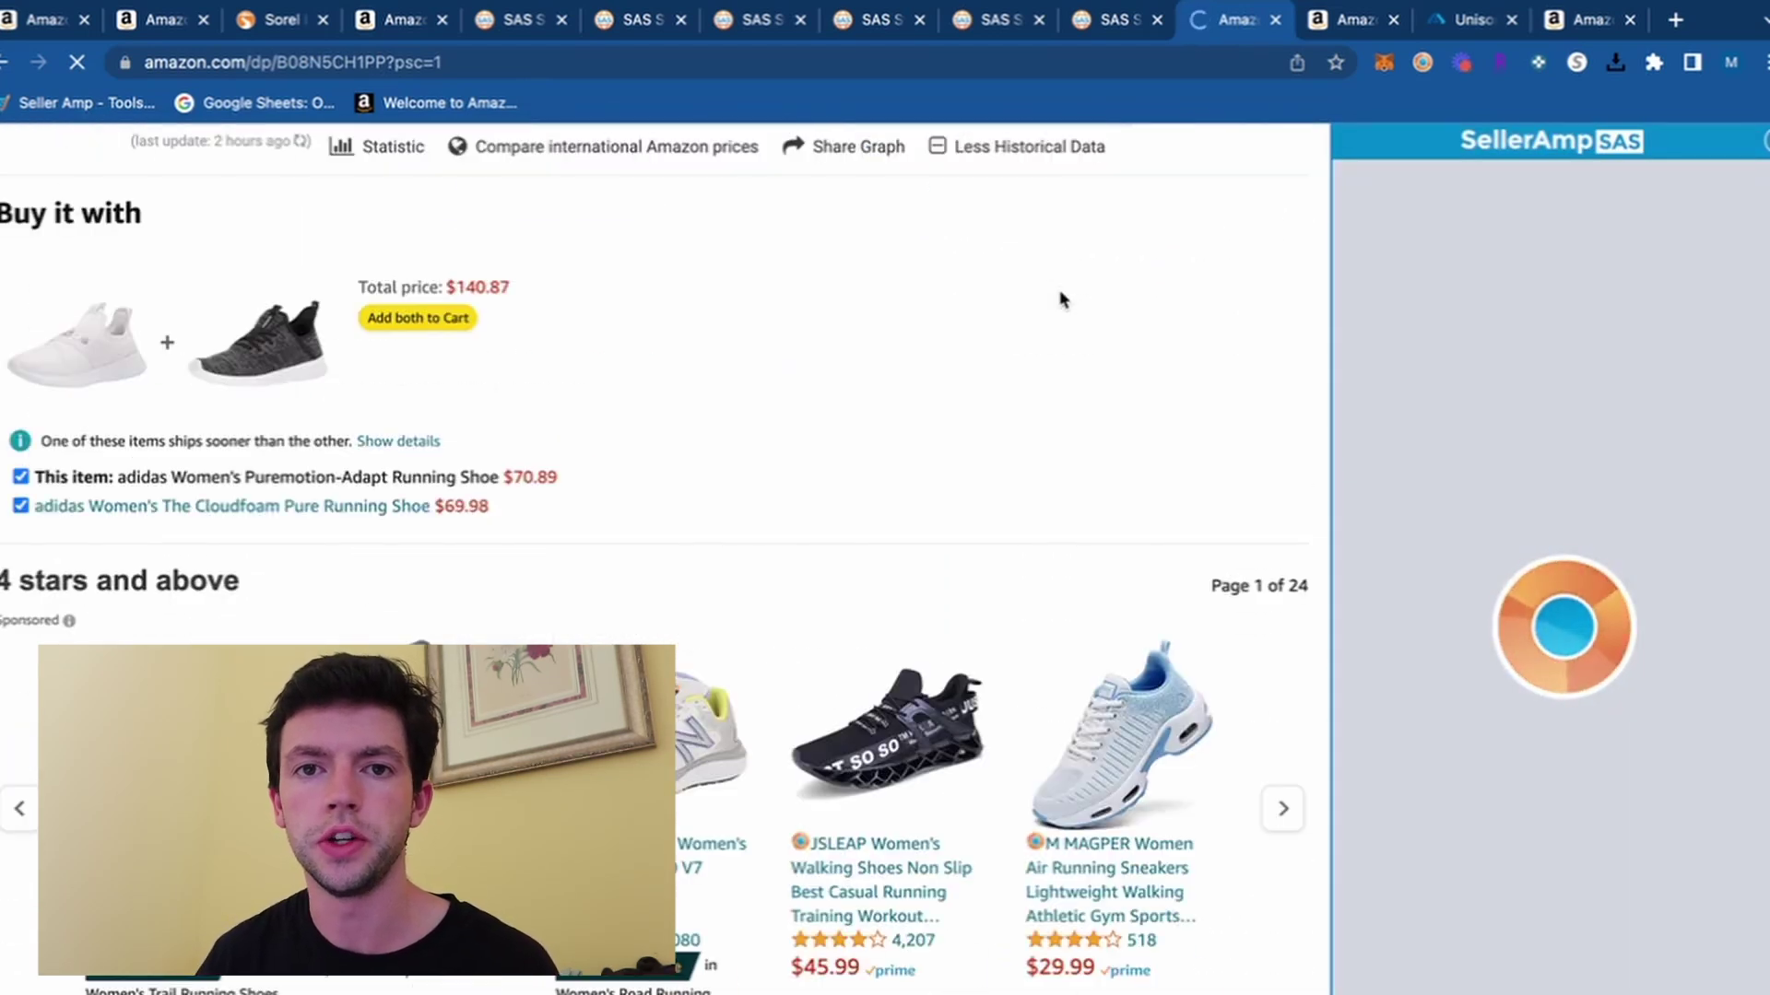
{"action": "scroll", "coordinate": [1062, 299], "scroll_direction": "down", "scroll_amount": 2}
{"action": "scroll", "coordinate": [1062, 299], "scroll_direction": "up", "scroll_amount": 8}
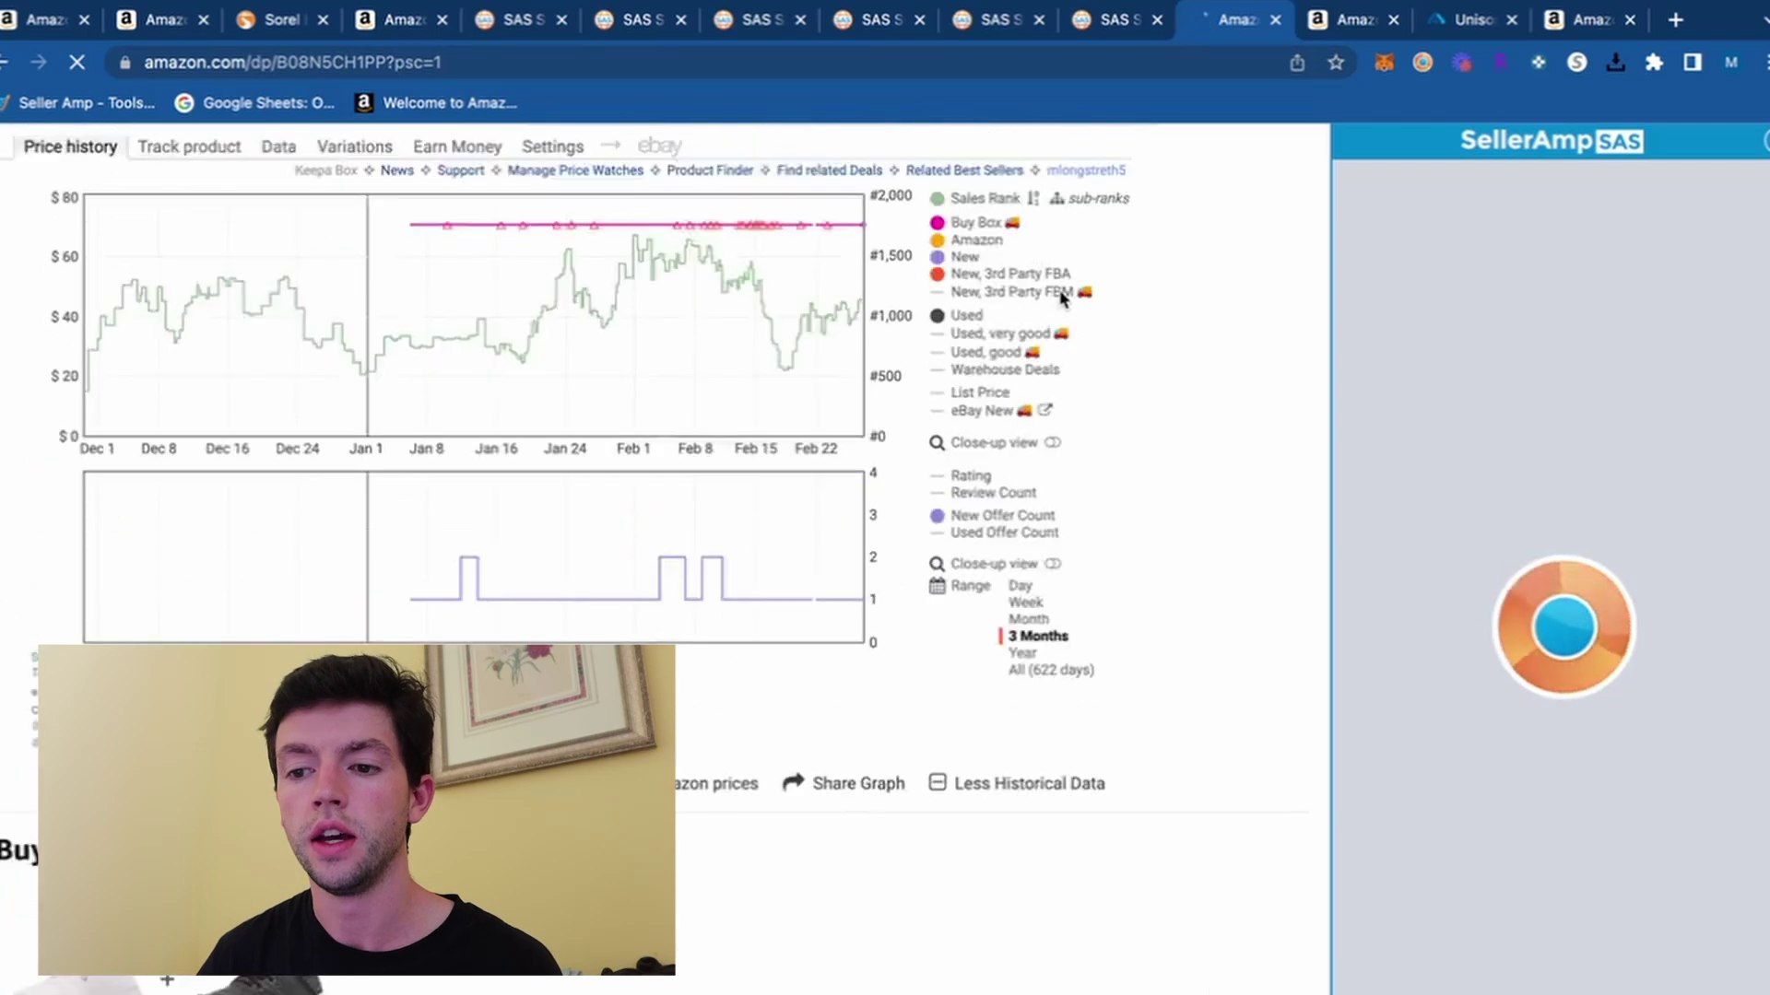
{"action": "scroll", "coordinate": [1062, 298], "scroll_direction": "up", "scroll_amount": 2}
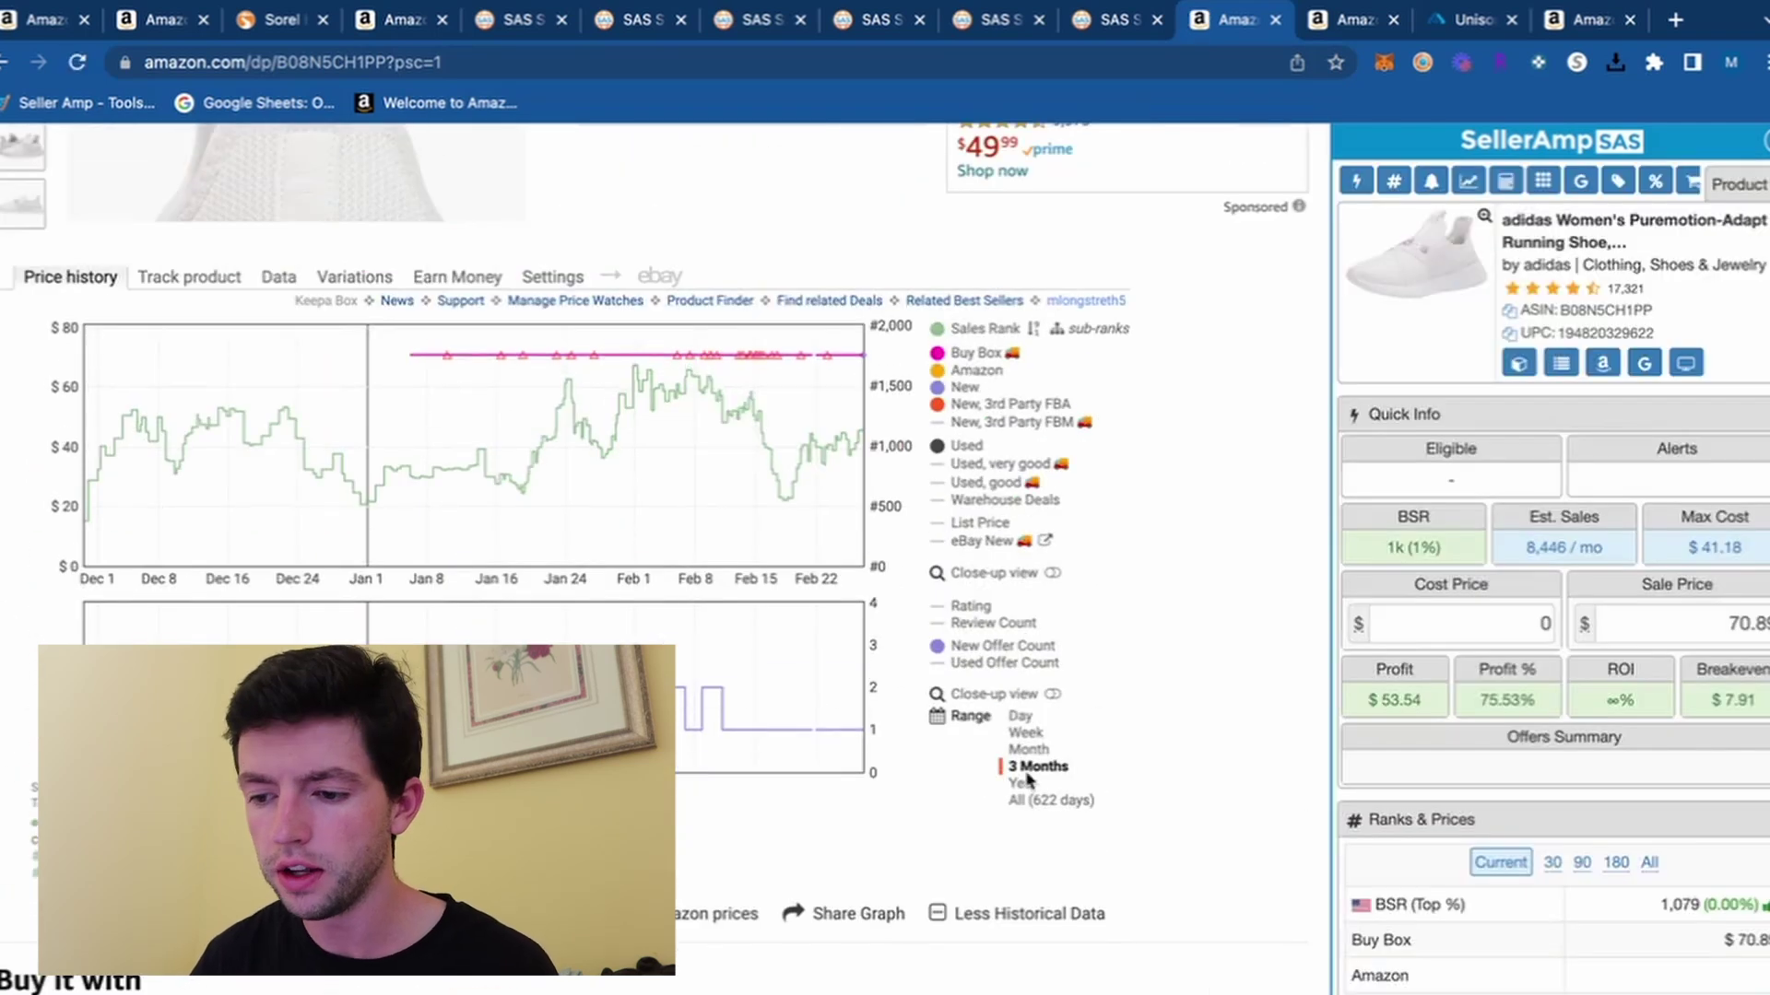
Step: Search Google for the variation's product title from SellerAmp and open the Shoe Dept. Encore listing for the shoe
{"action": "left_click", "coordinate": [1644, 362]}
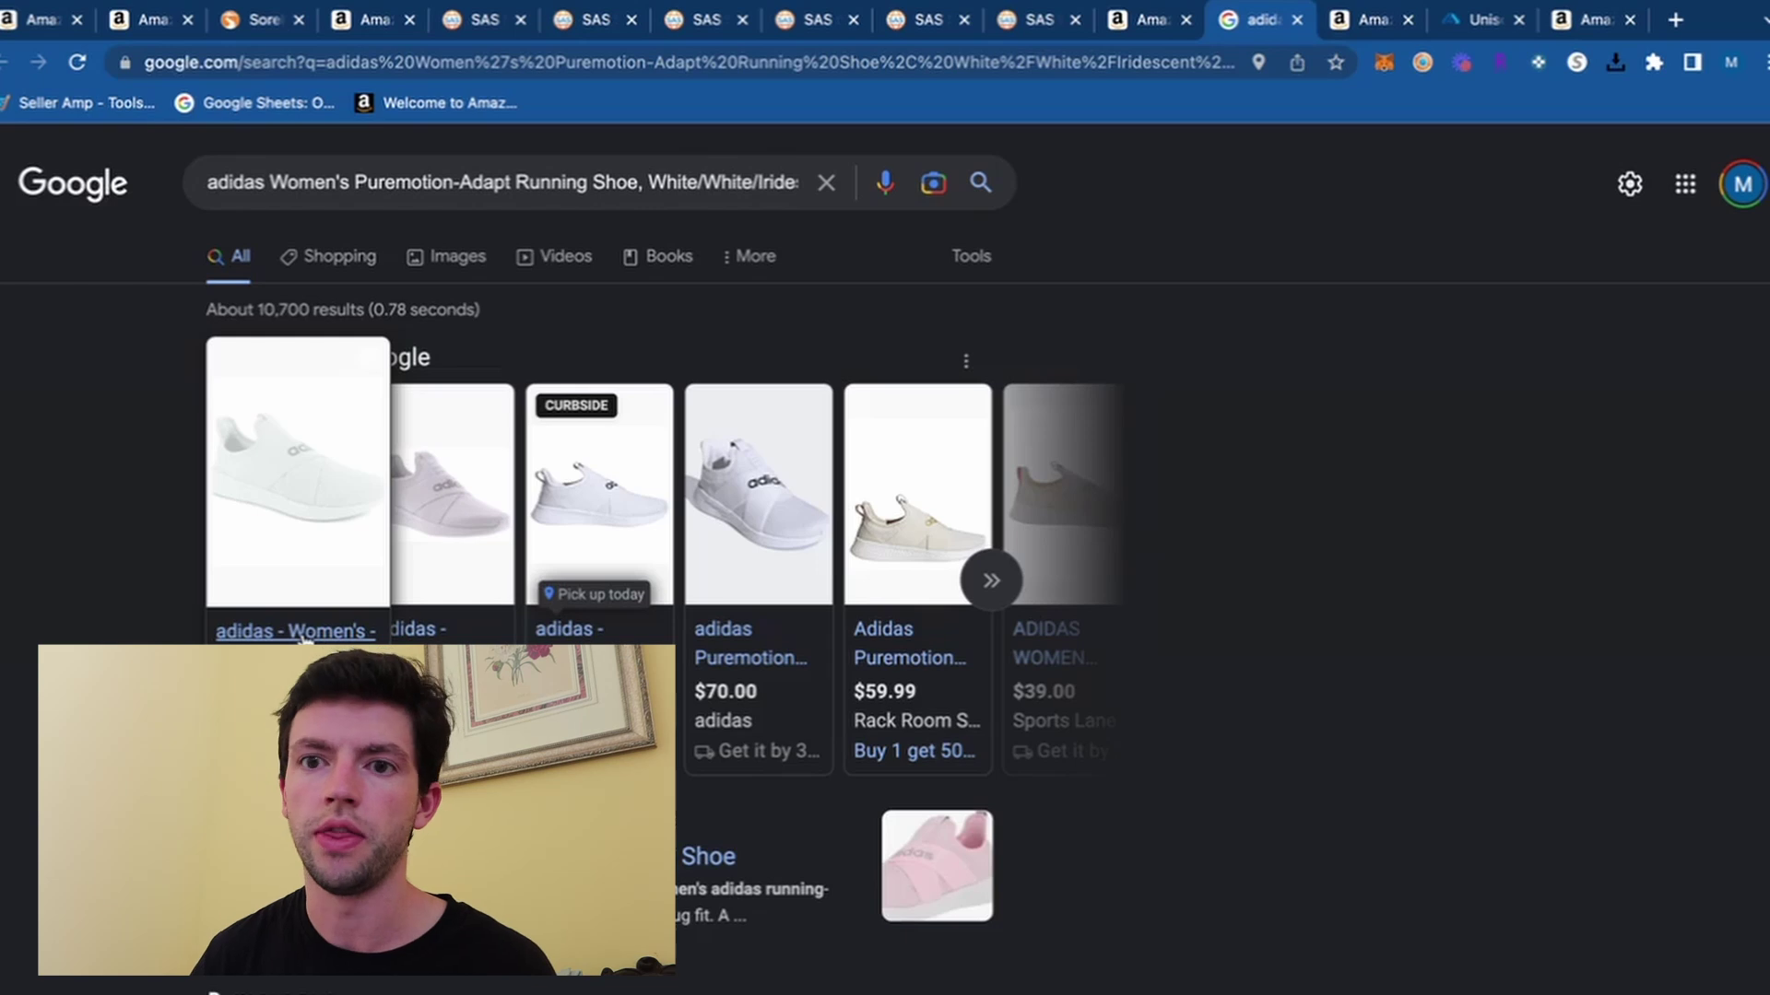
{"action": "left_click", "coordinate": [304, 632]}
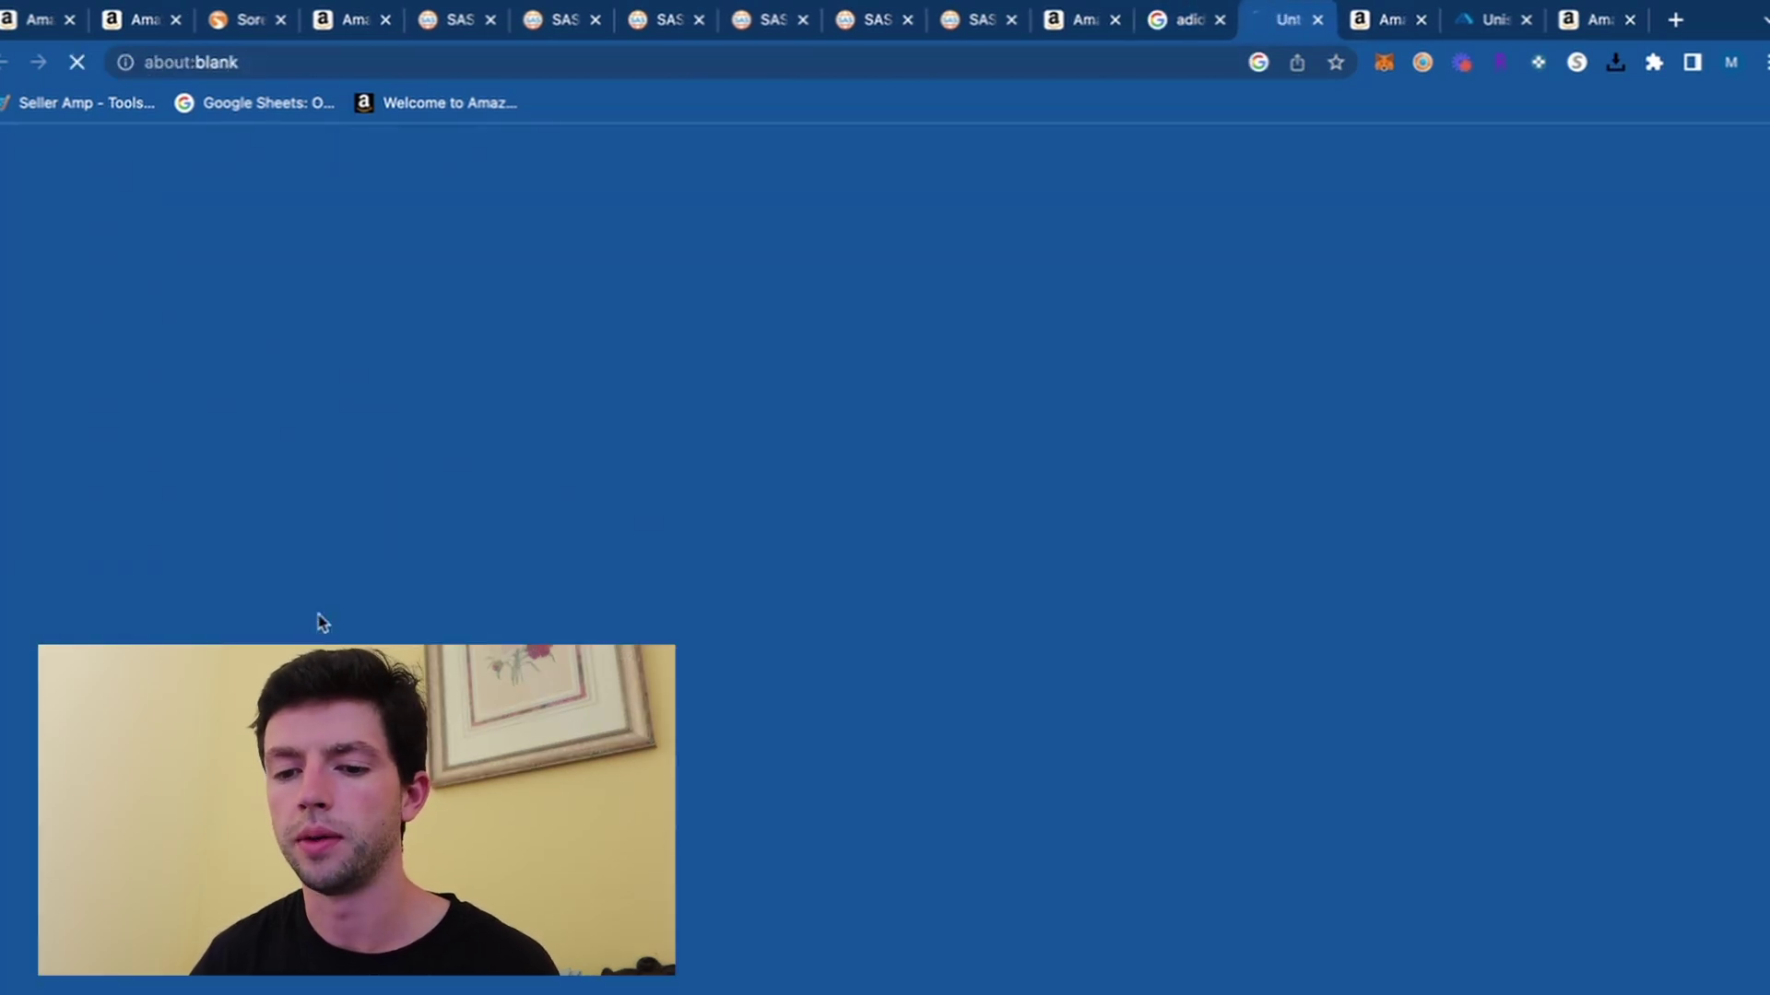
{"action": "scroll", "coordinate": [1260, 805], "scroll_direction": "down", "scroll_amount": 3}
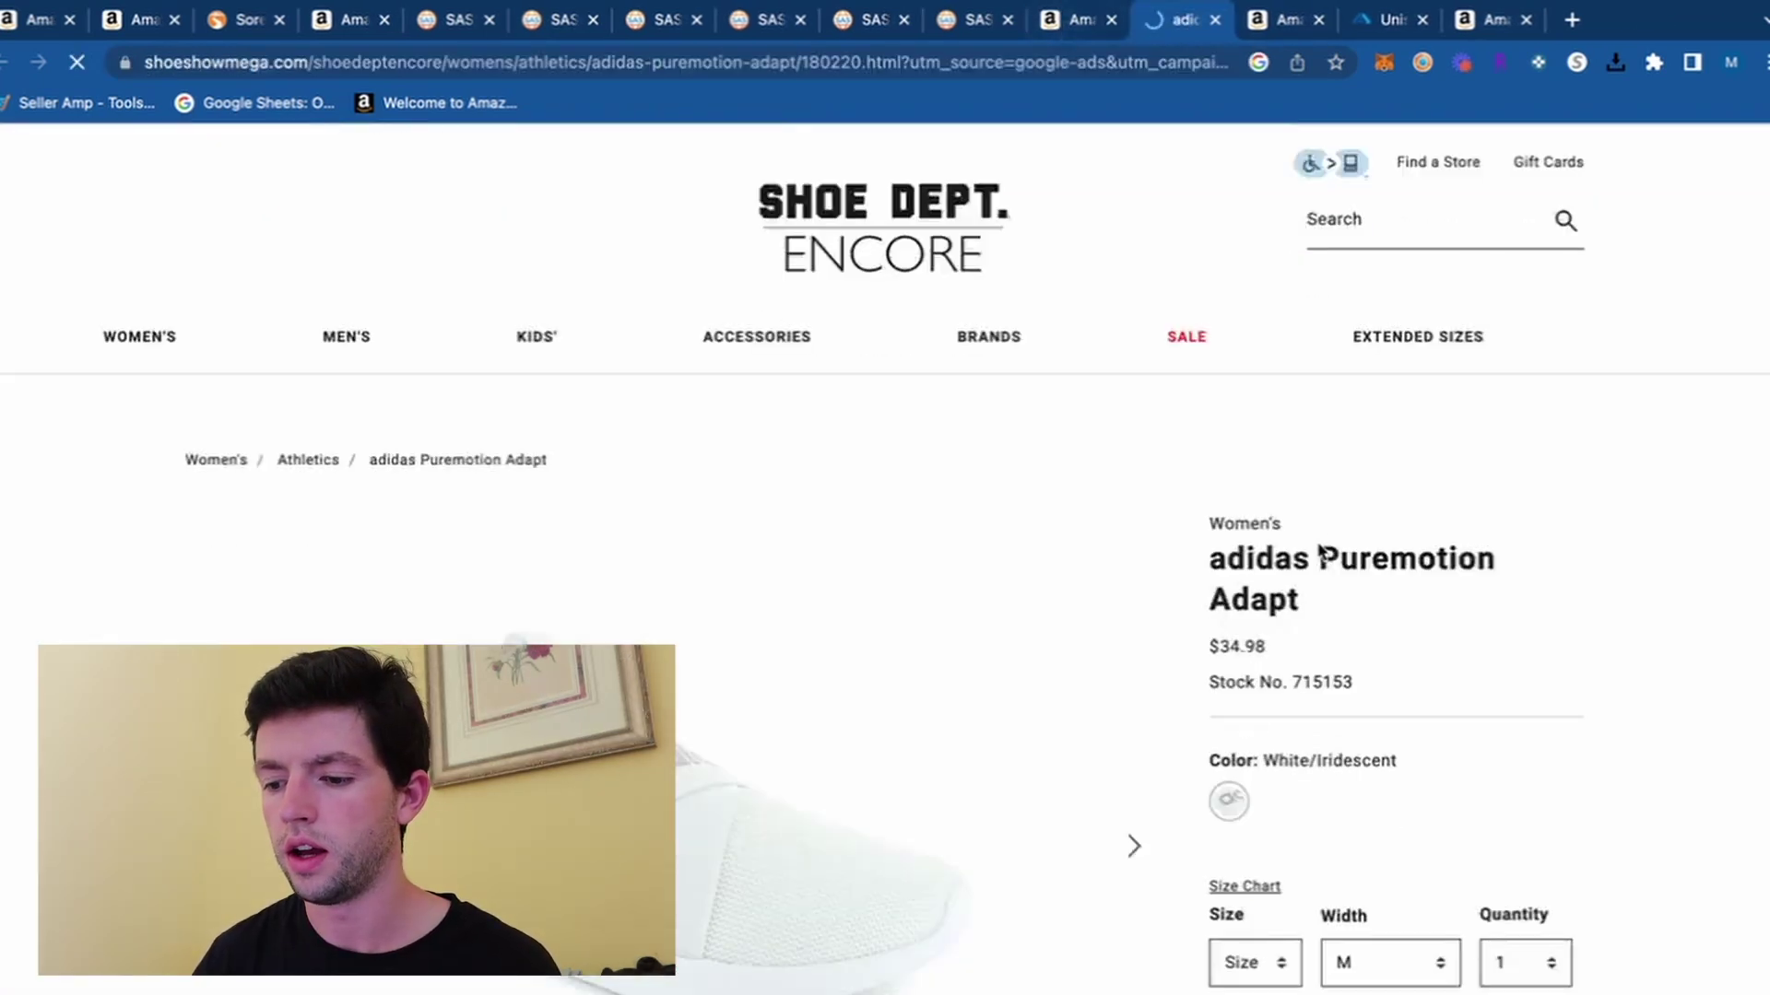
Step: Compare the Amazon variation's price, stock, seller, size and color with the Shoe Dept. Encore listing
{"action": "left_click", "coordinate": [1139, 20]}
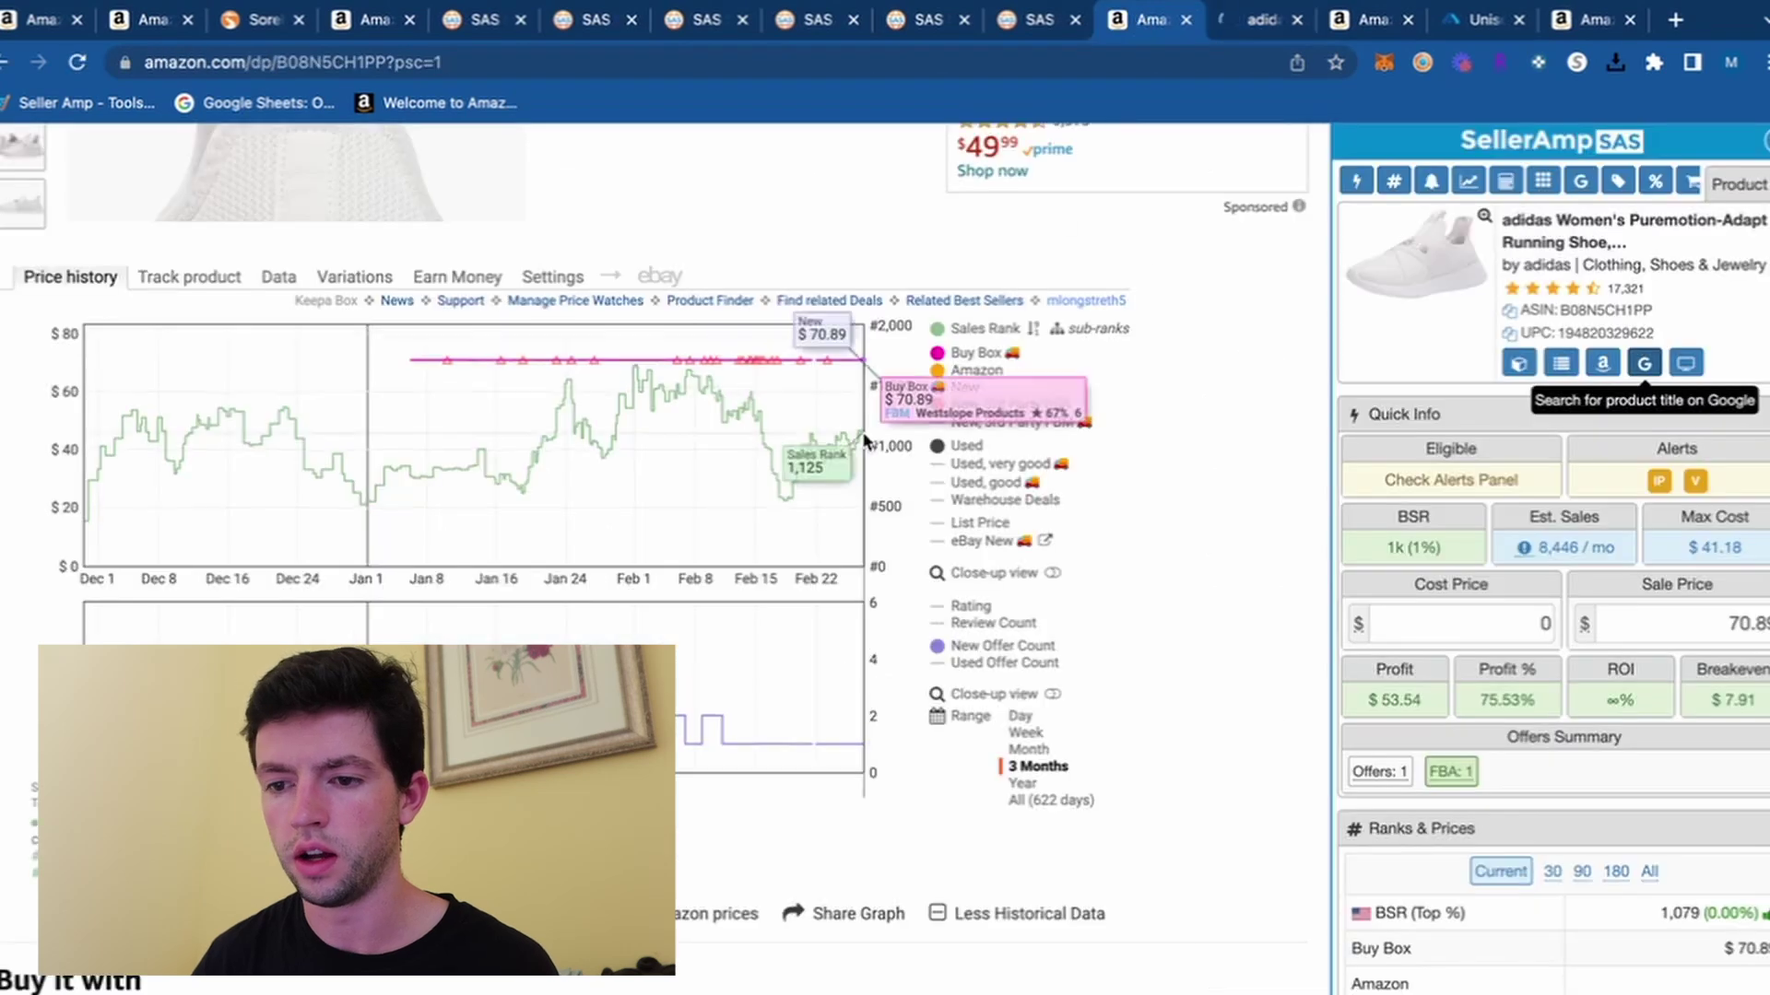
{"action": "scroll", "coordinate": [869, 434], "scroll_direction": "up", "scroll_amount": 10}
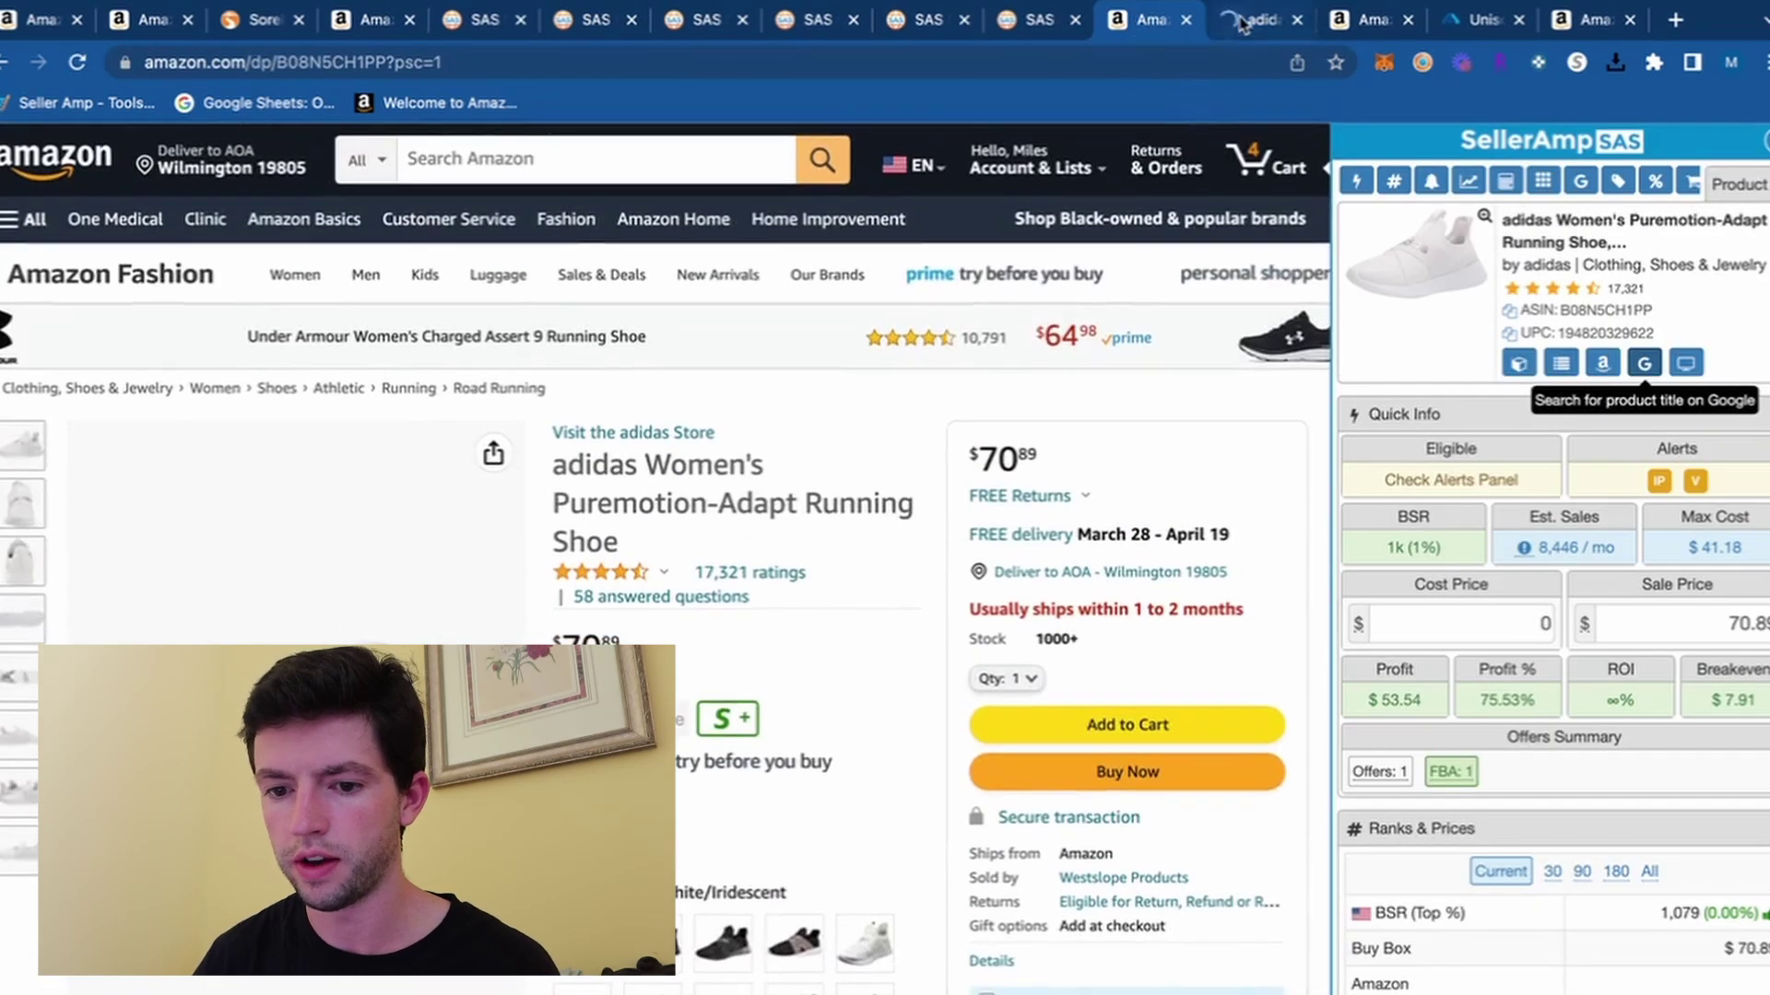
{"action": "left_click", "coordinate": [1242, 25]}
{"action": "left_click", "coordinate": [1143, 25]}
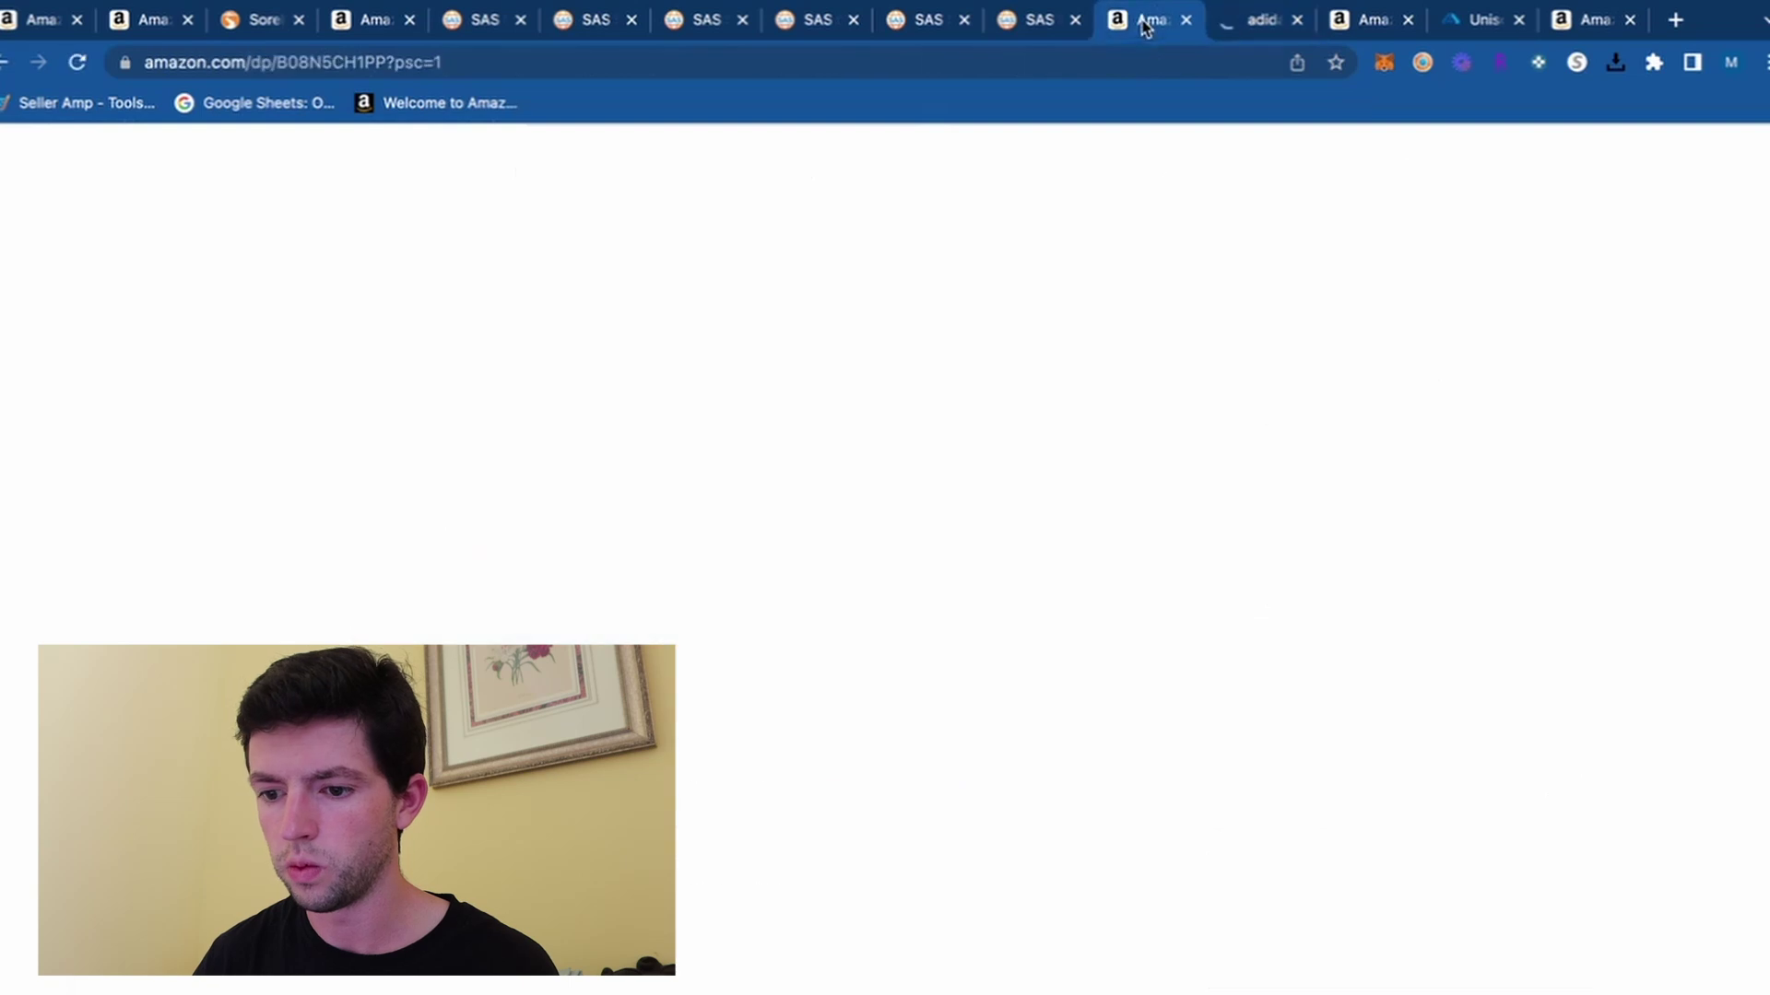
{"action": "scroll", "coordinate": [1074, 394], "scroll_direction": "down", "scroll_amount": 1}
{"action": "scroll", "coordinate": [688, 694], "scroll_direction": "up", "scroll_amount": 5}
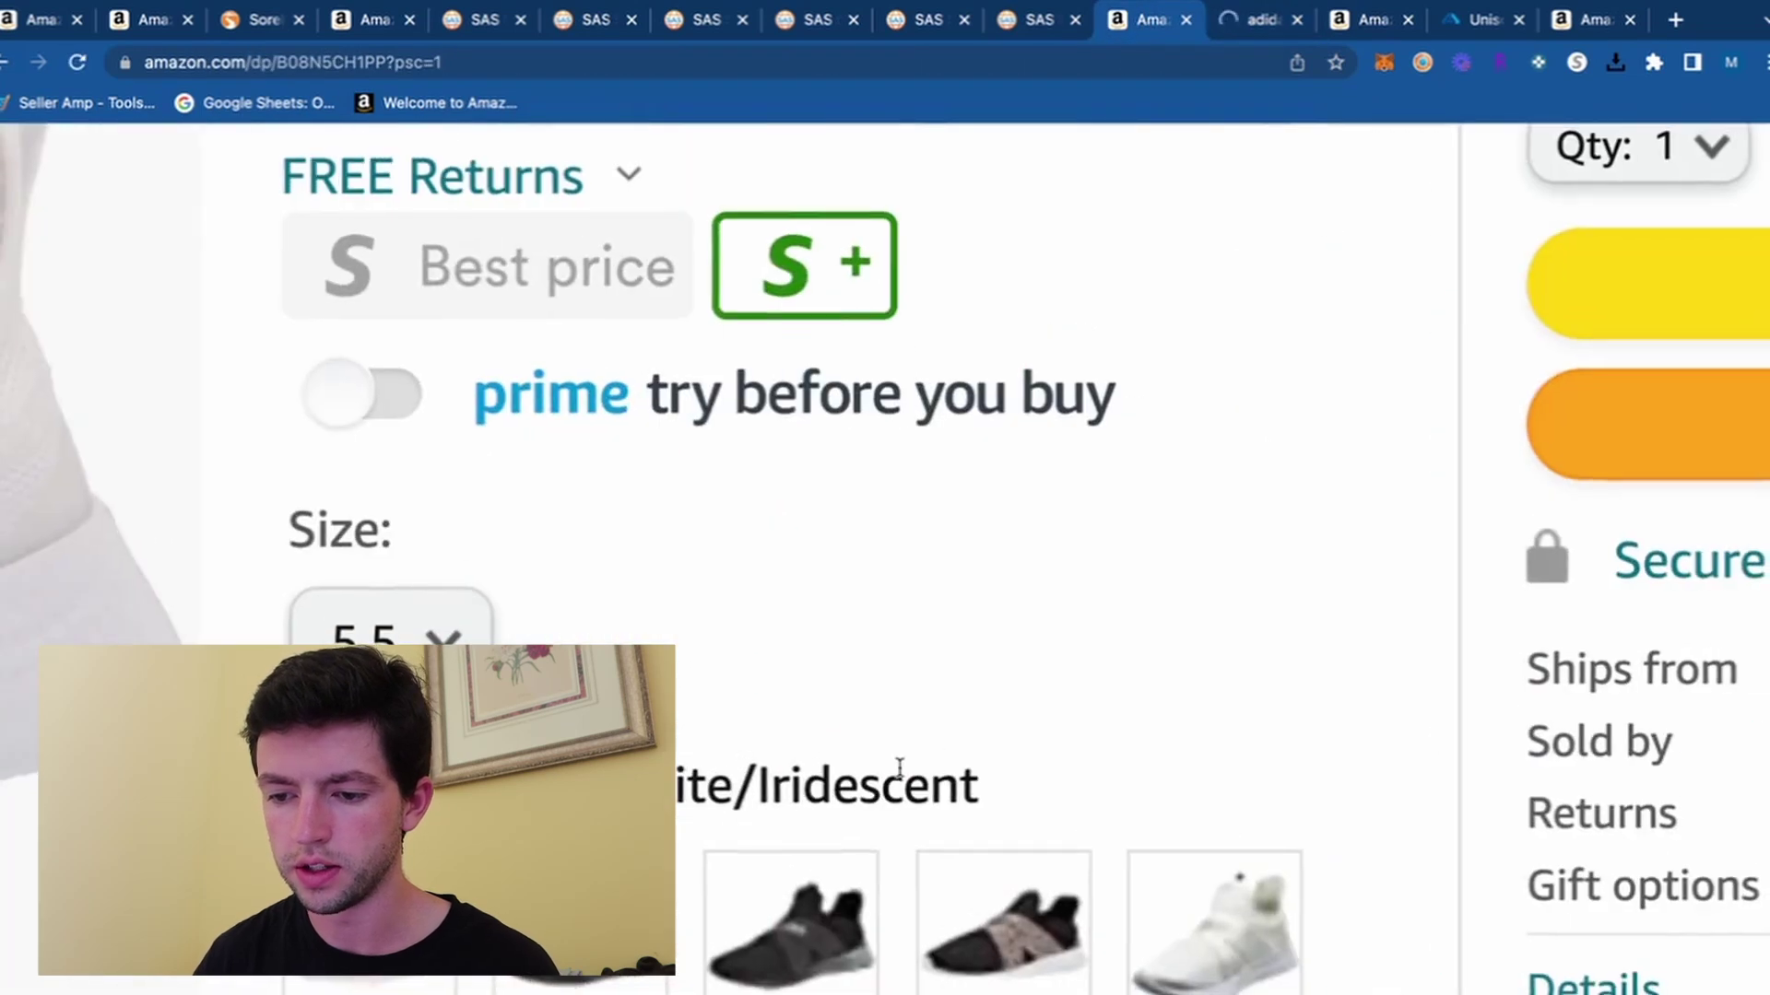
{"action": "scroll", "coordinate": [848, 712], "scroll_direction": "down", "scroll_amount": 5}
{"action": "key", "text": "ctrl+Tab"}
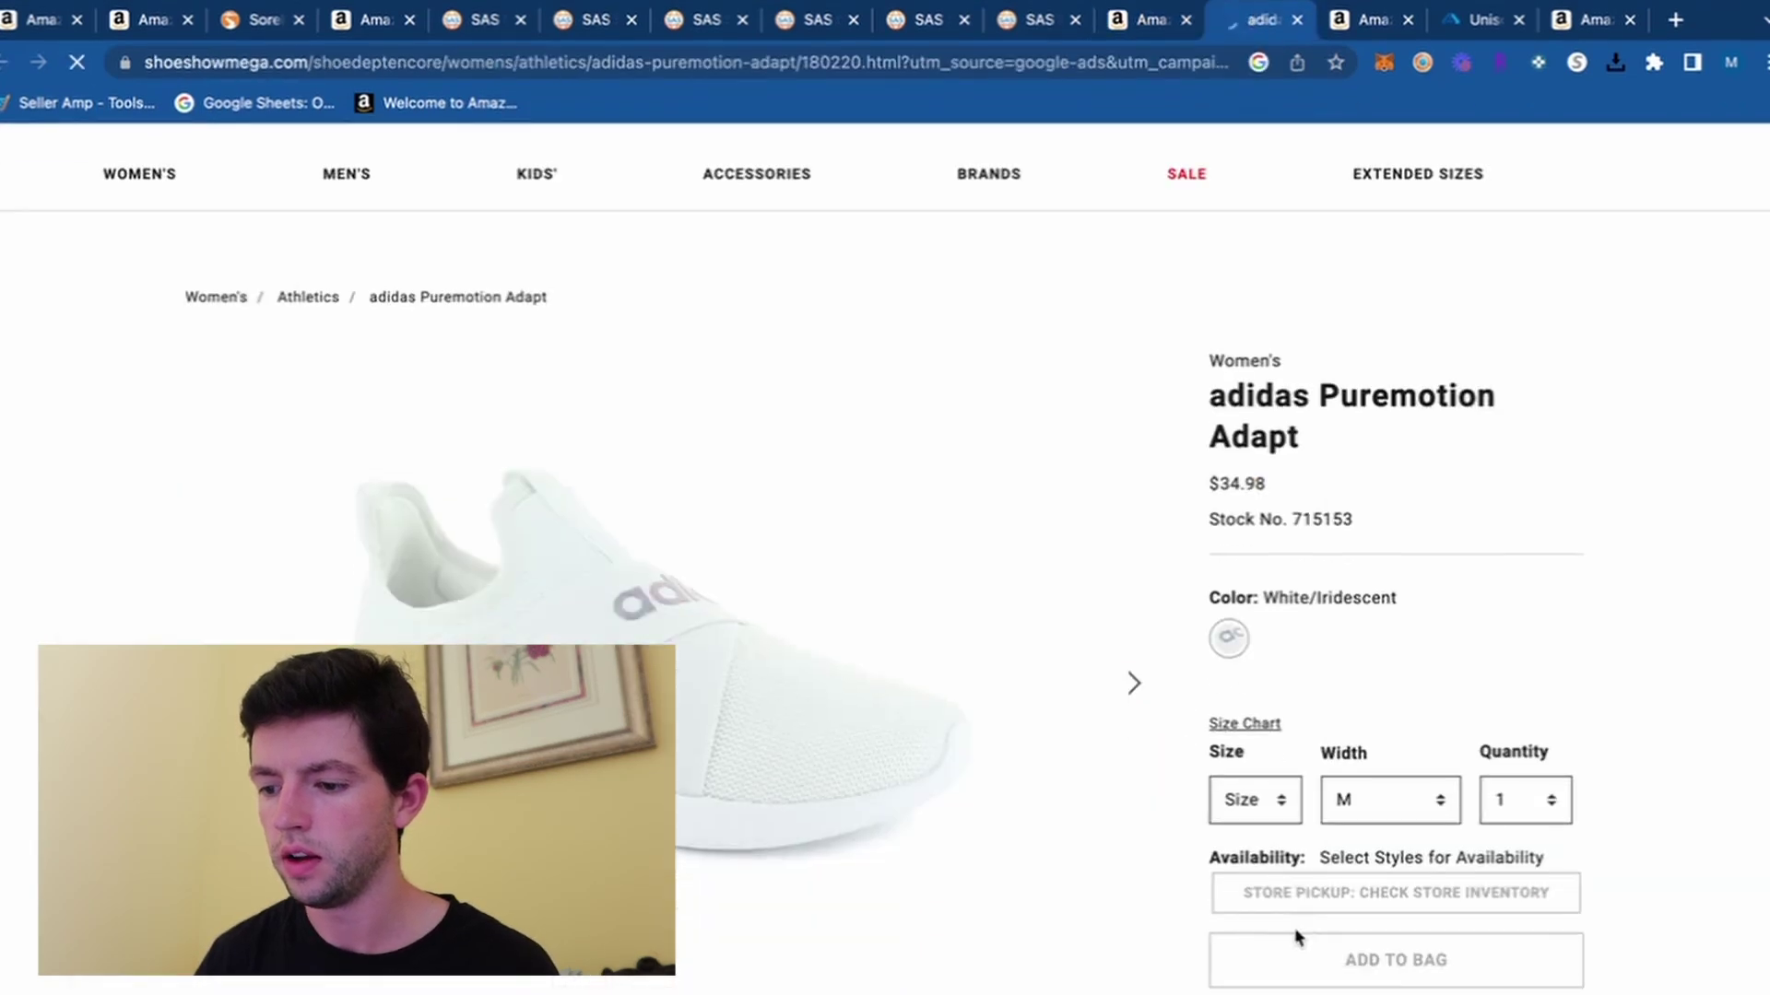
Step: Select size 5 ½ on the Shoe Dept. Encore listing and set the Amazon variation's SellerAmp cost price to 35
{"action": "left_click", "coordinate": [1285, 800]}
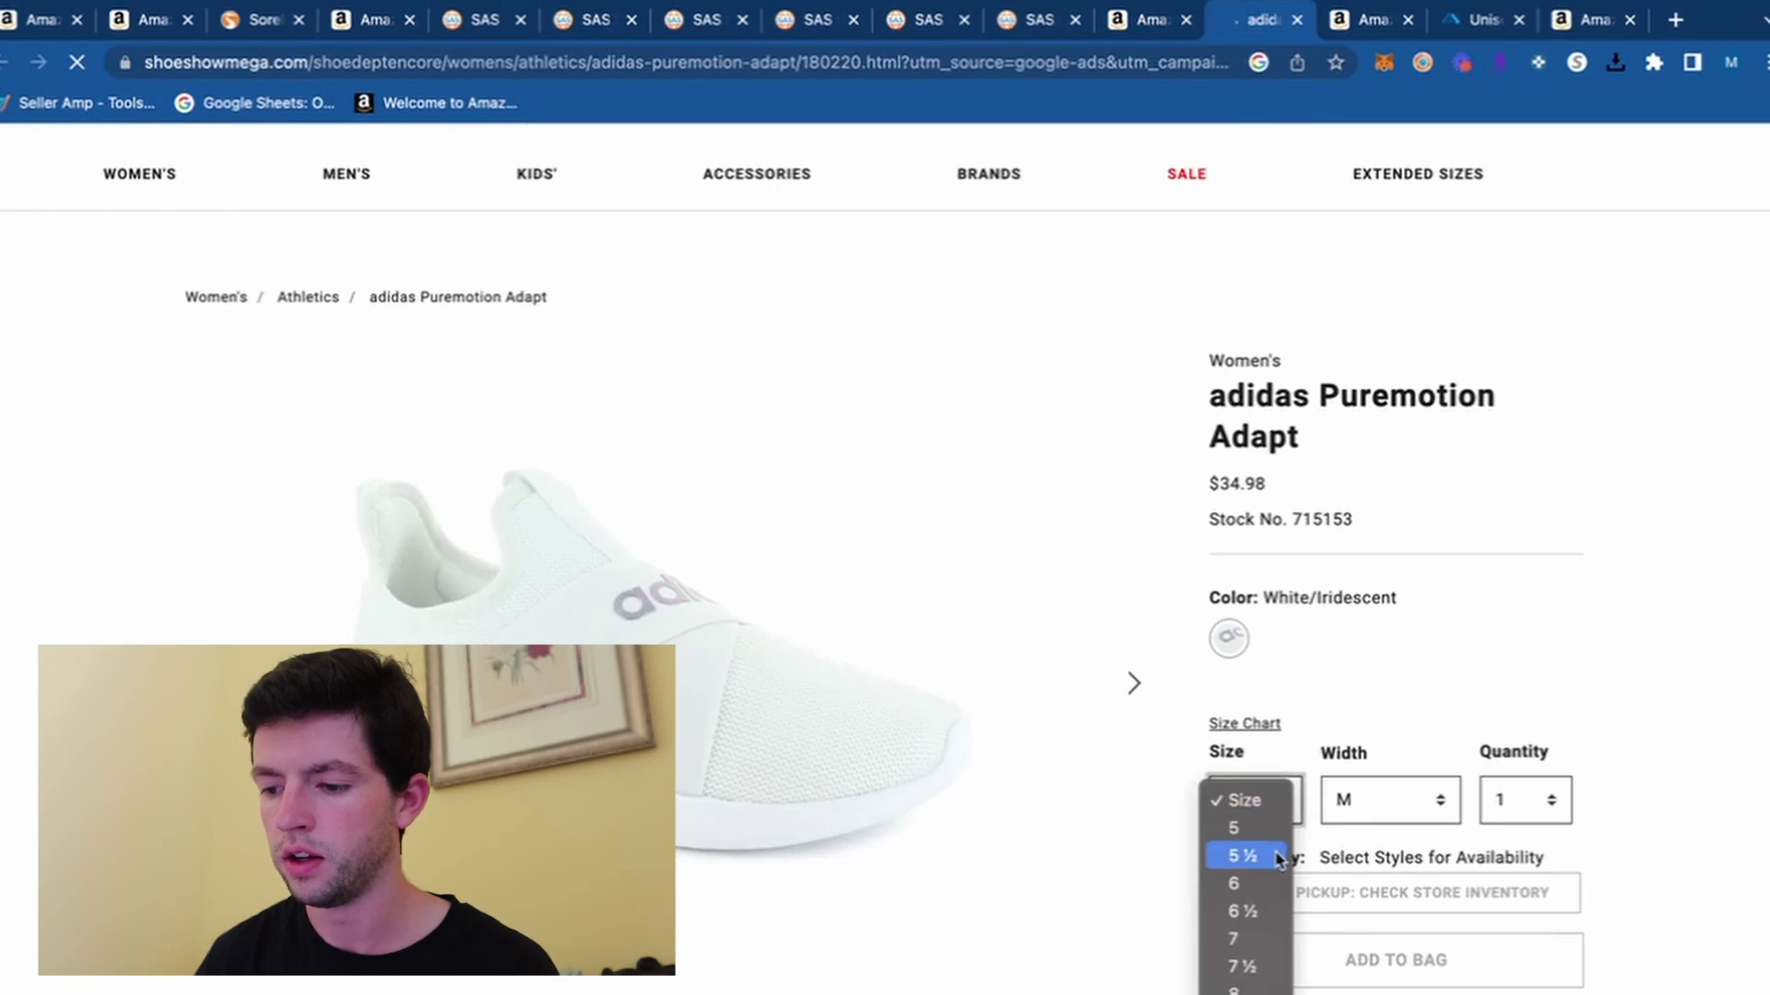
{"action": "left_click", "coordinate": [1278, 857]}
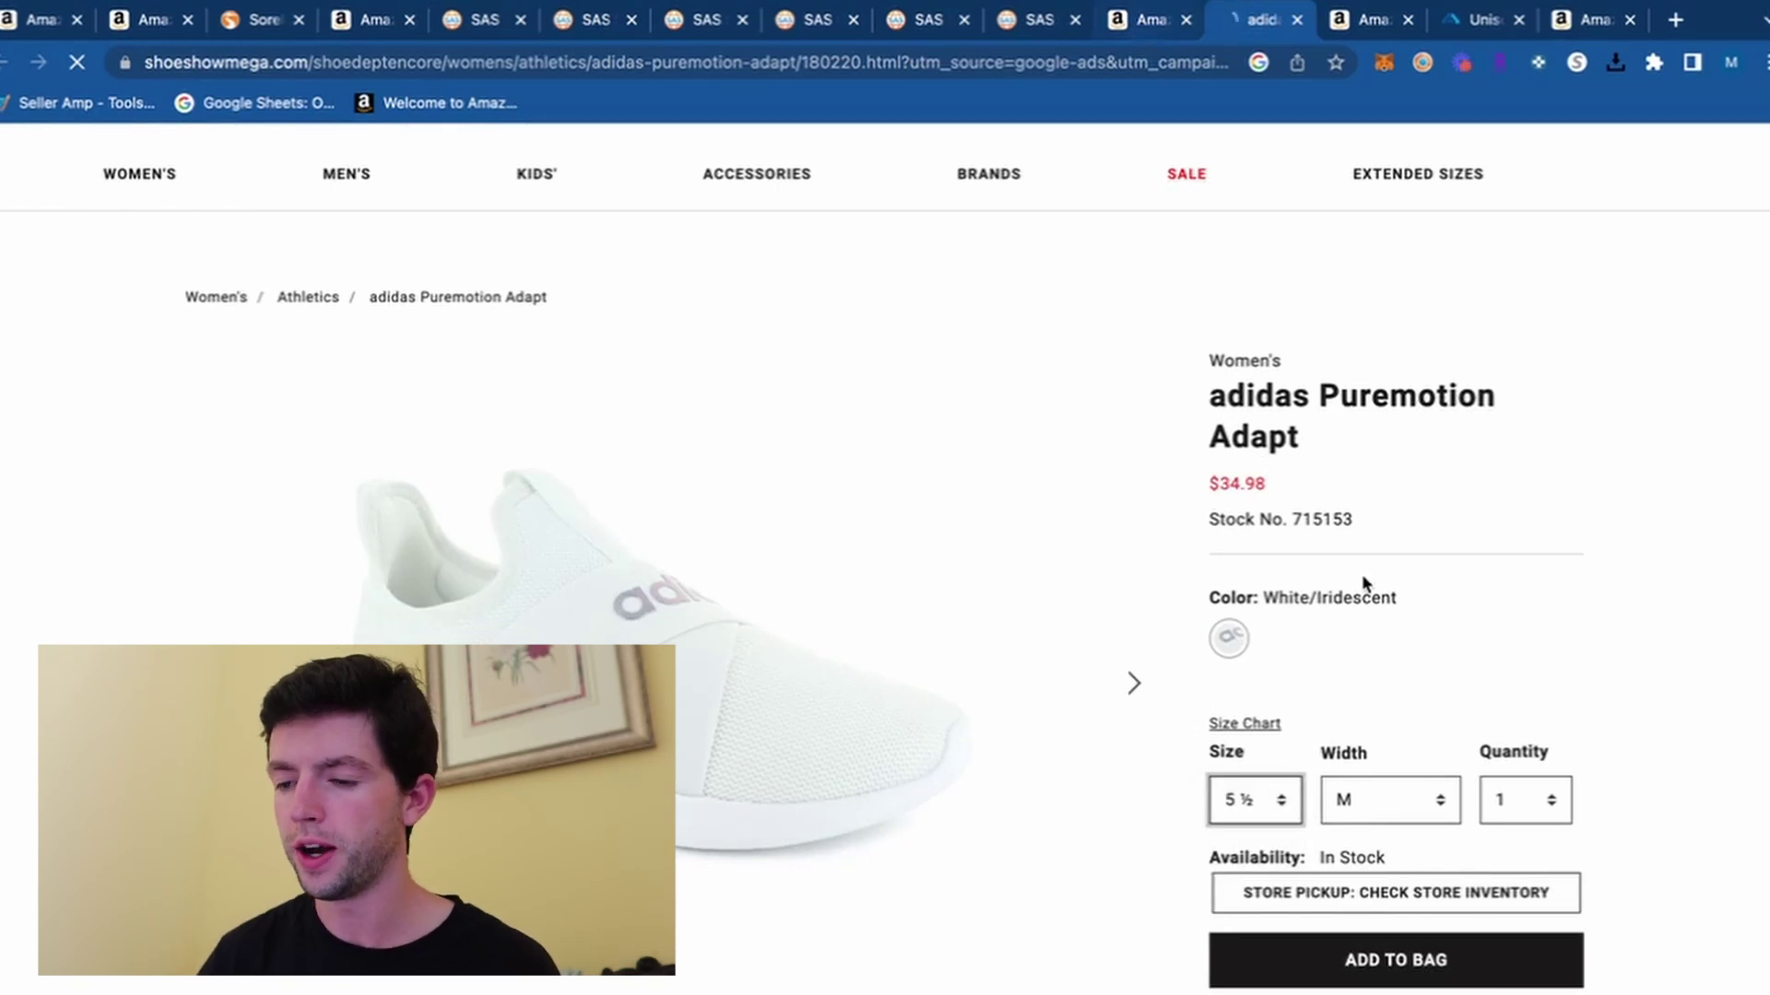
{"action": "left_click", "coordinate": [1147, 22]}
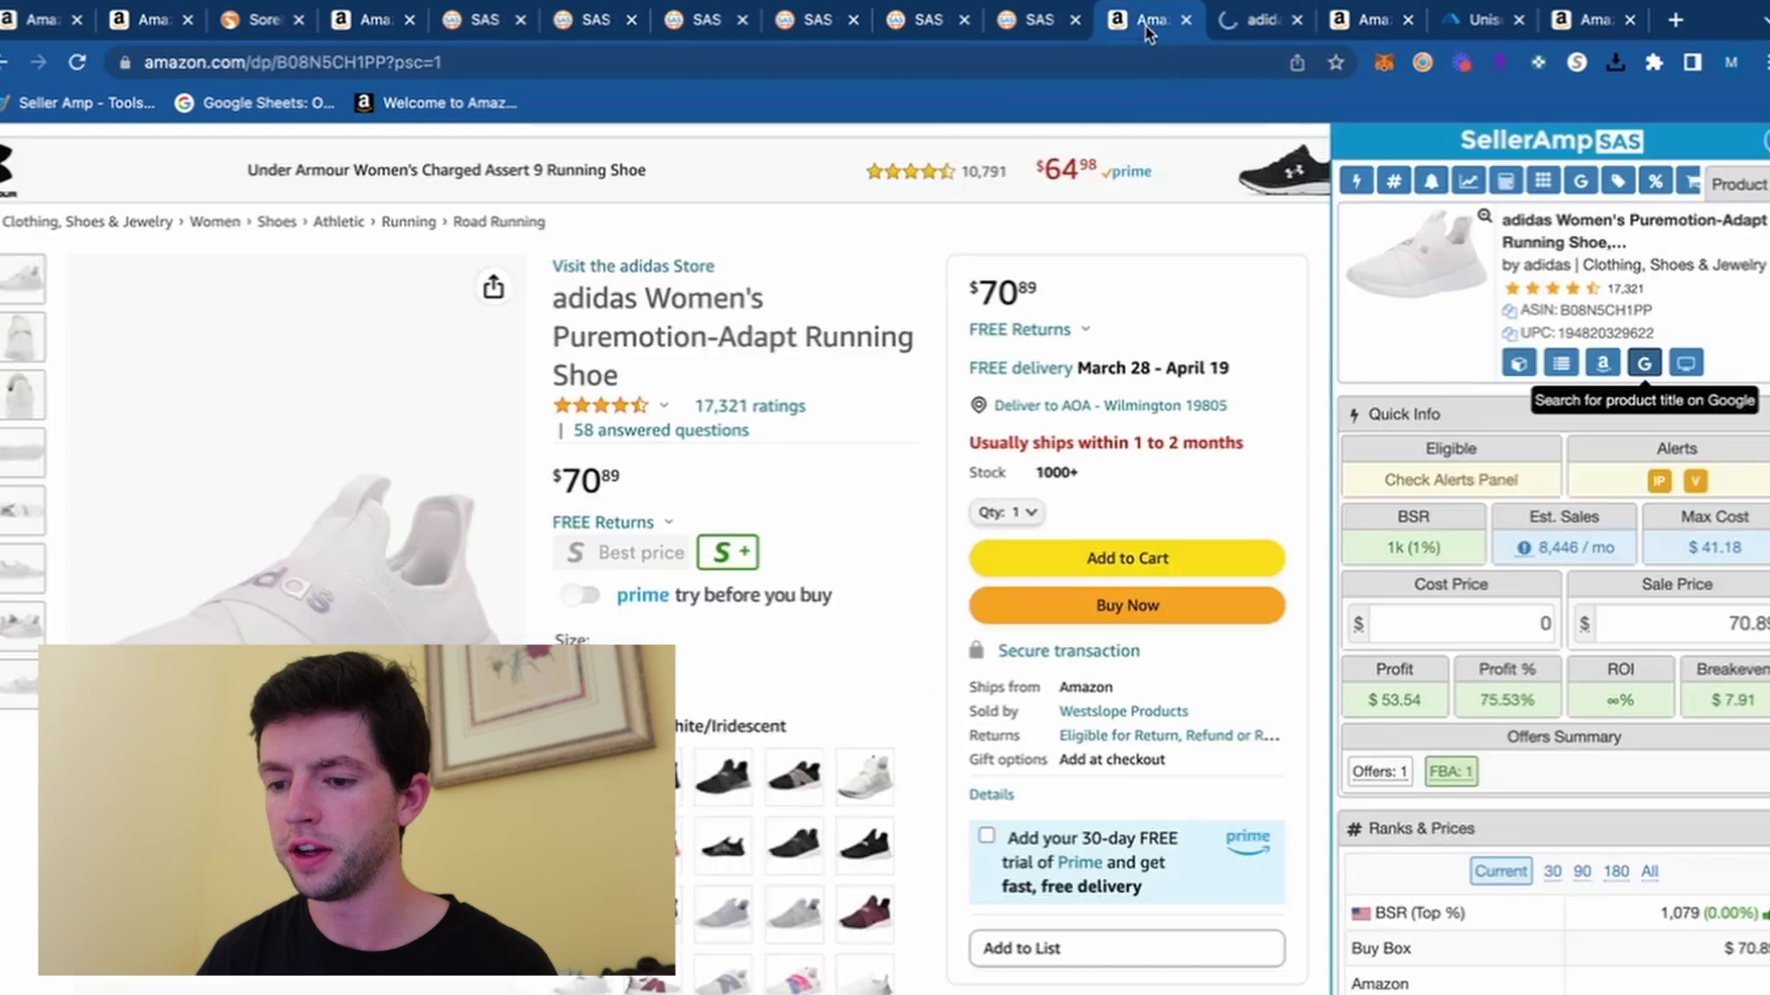
{"action": "left_click", "coordinate": [1471, 611]}
{"action": "type", "text": "35"}
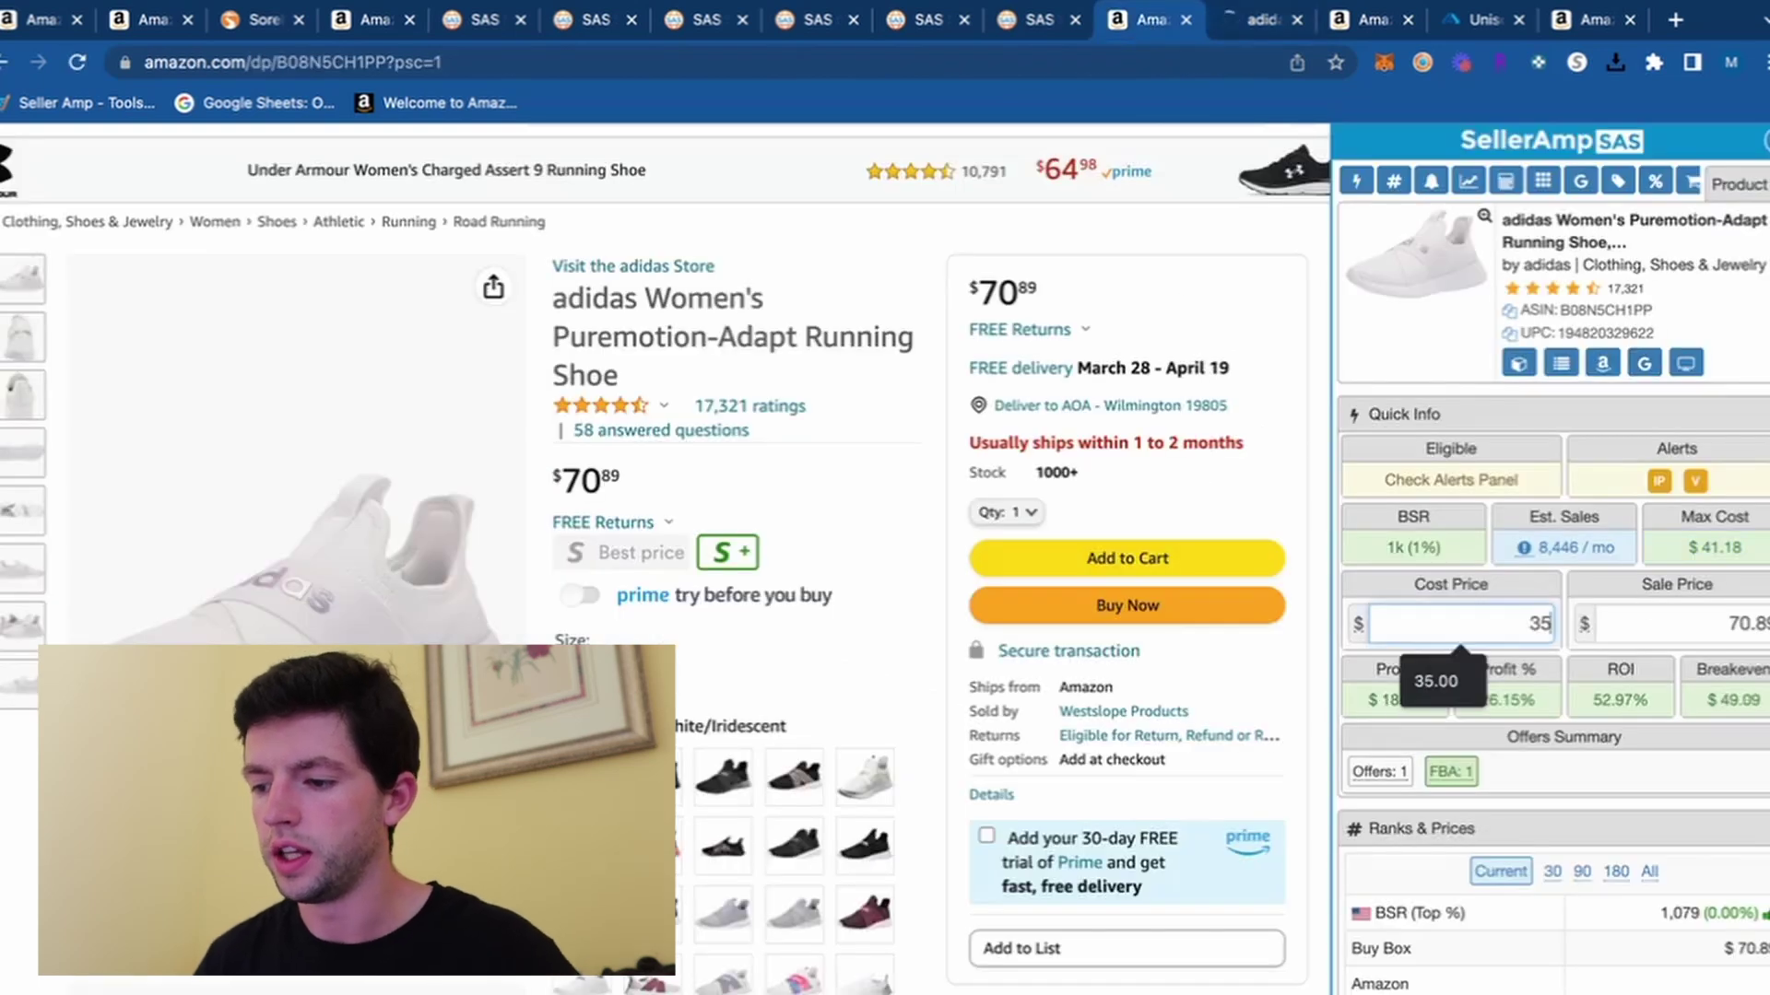
Step: Review the Shoe Dept. Encore listing, the Amazon variation's profit figures and the SellerAmp storefront lookups for LION-go and NOVAINC
{"action": "left_click", "coordinate": [1228, 18]}
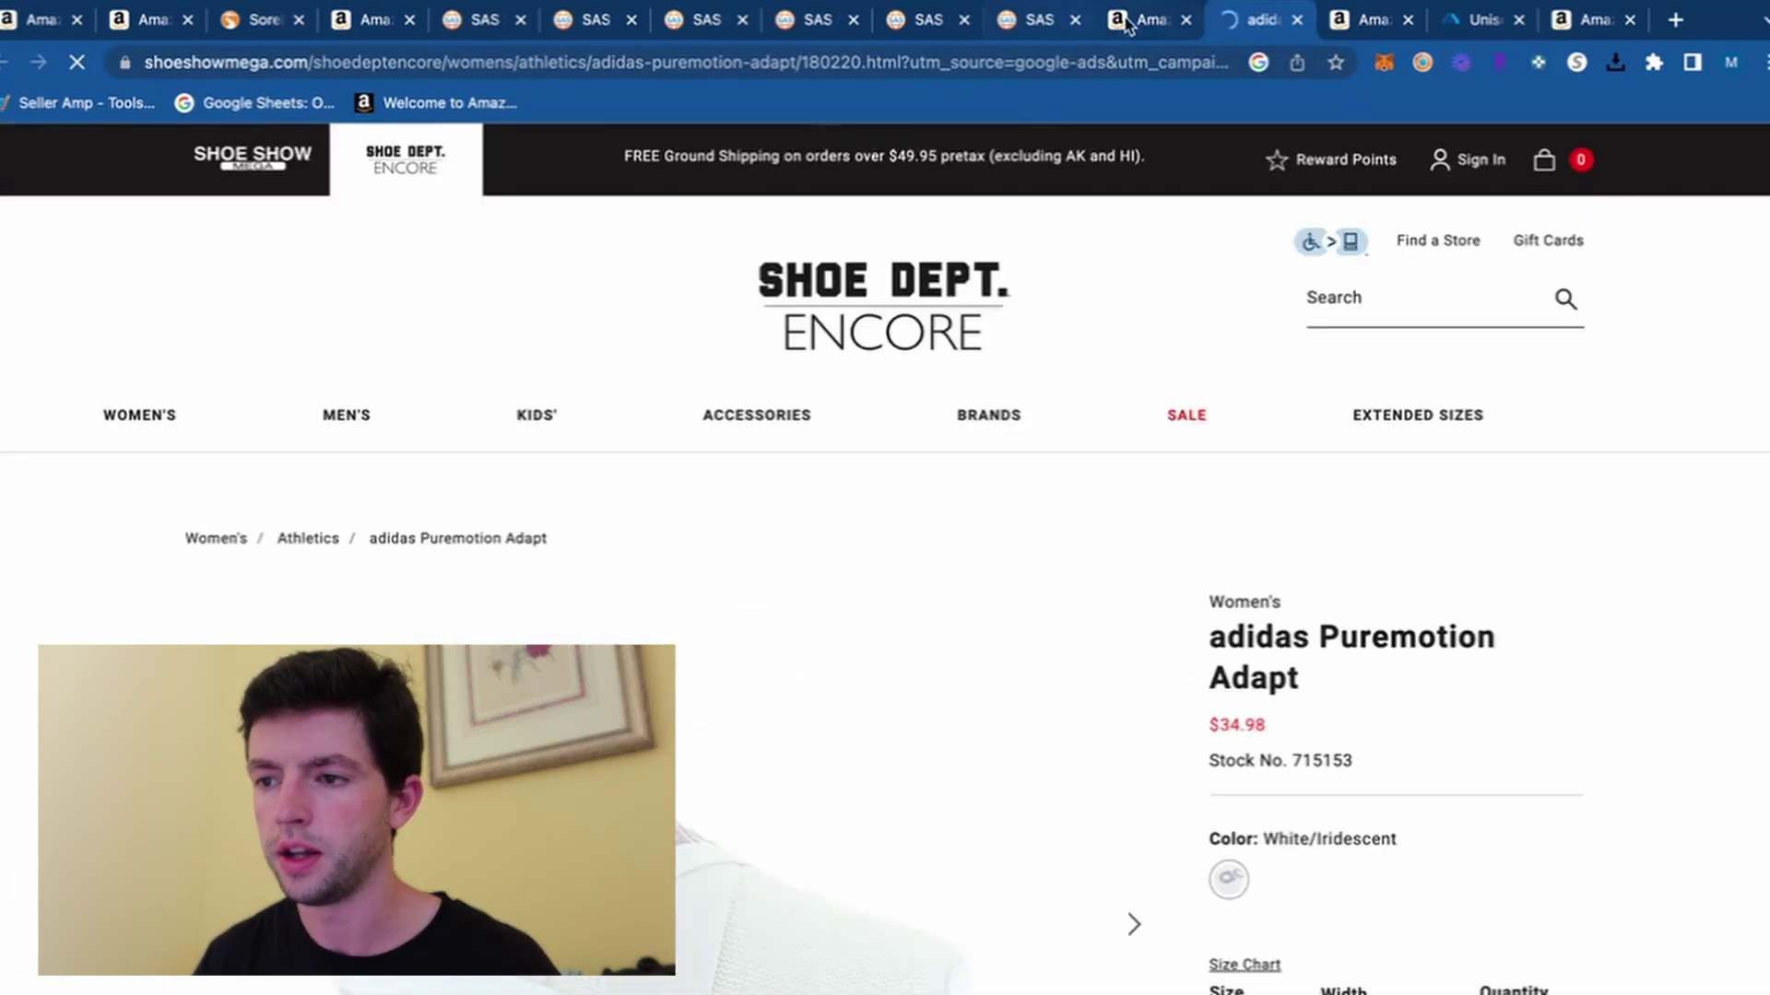
{"action": "left_click", "coordinate": [1134, 20]}
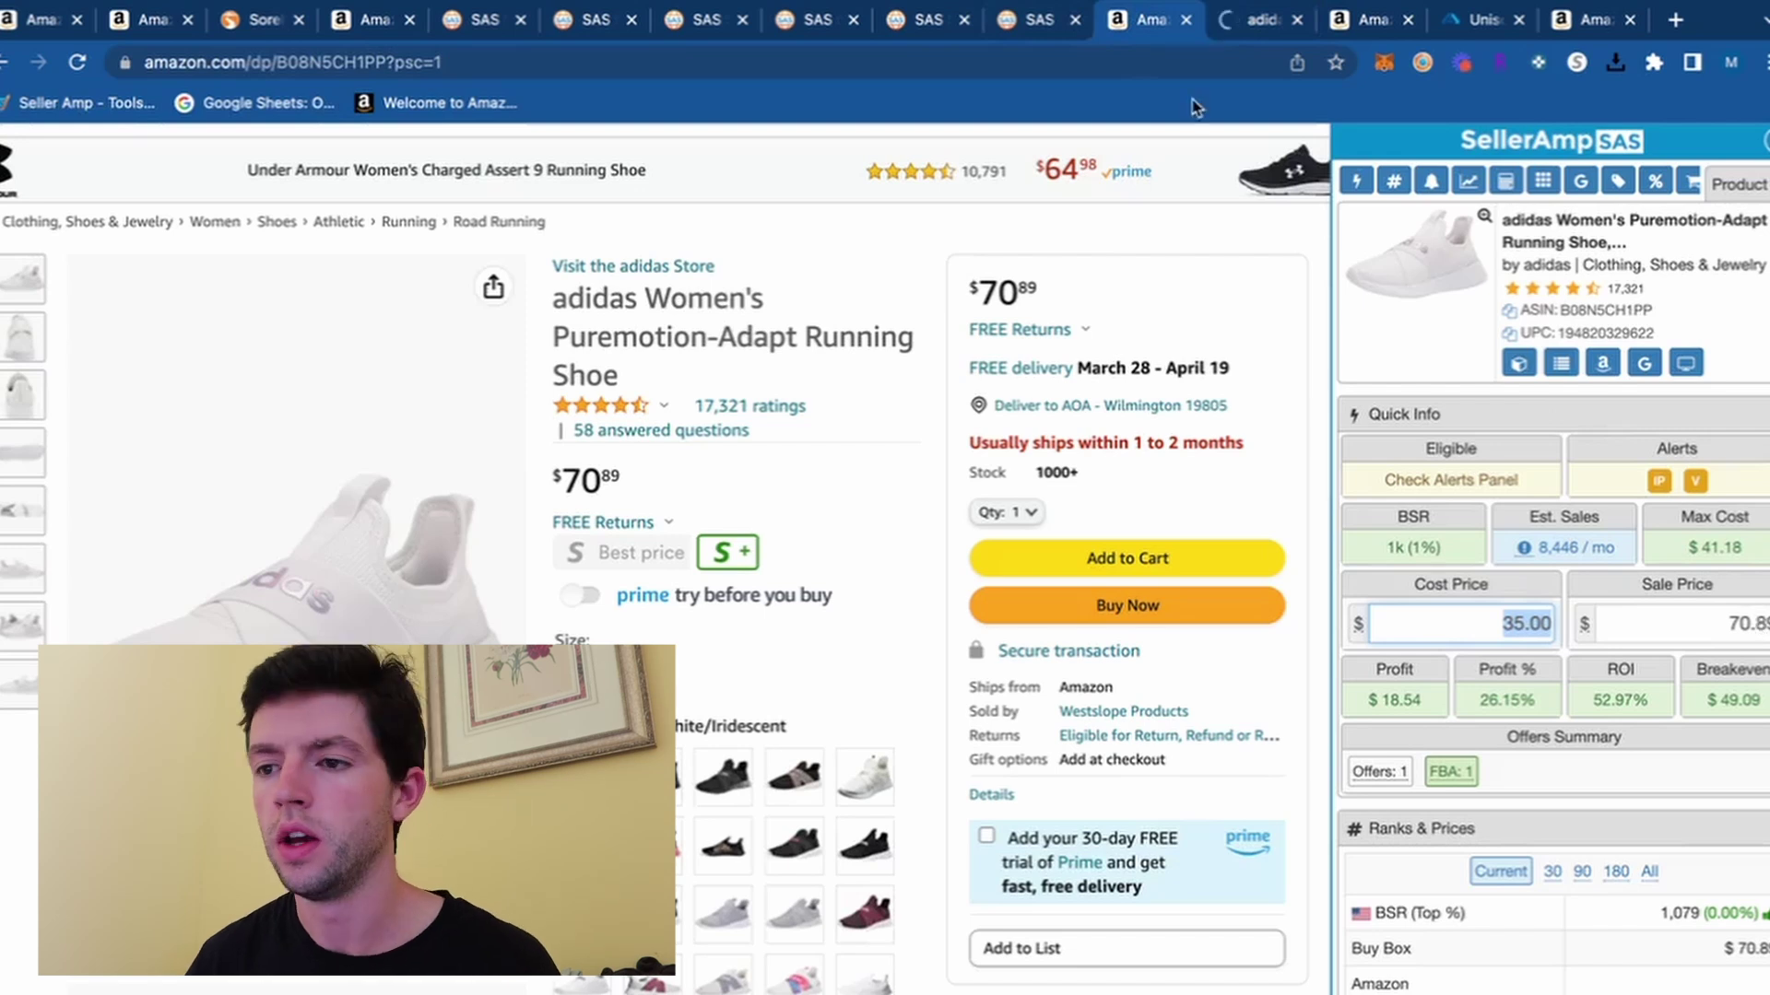
{"action": "left_click", "coordinate": [1040, 19]}
{"action": "left_click", "coordinate": [928, 20]}
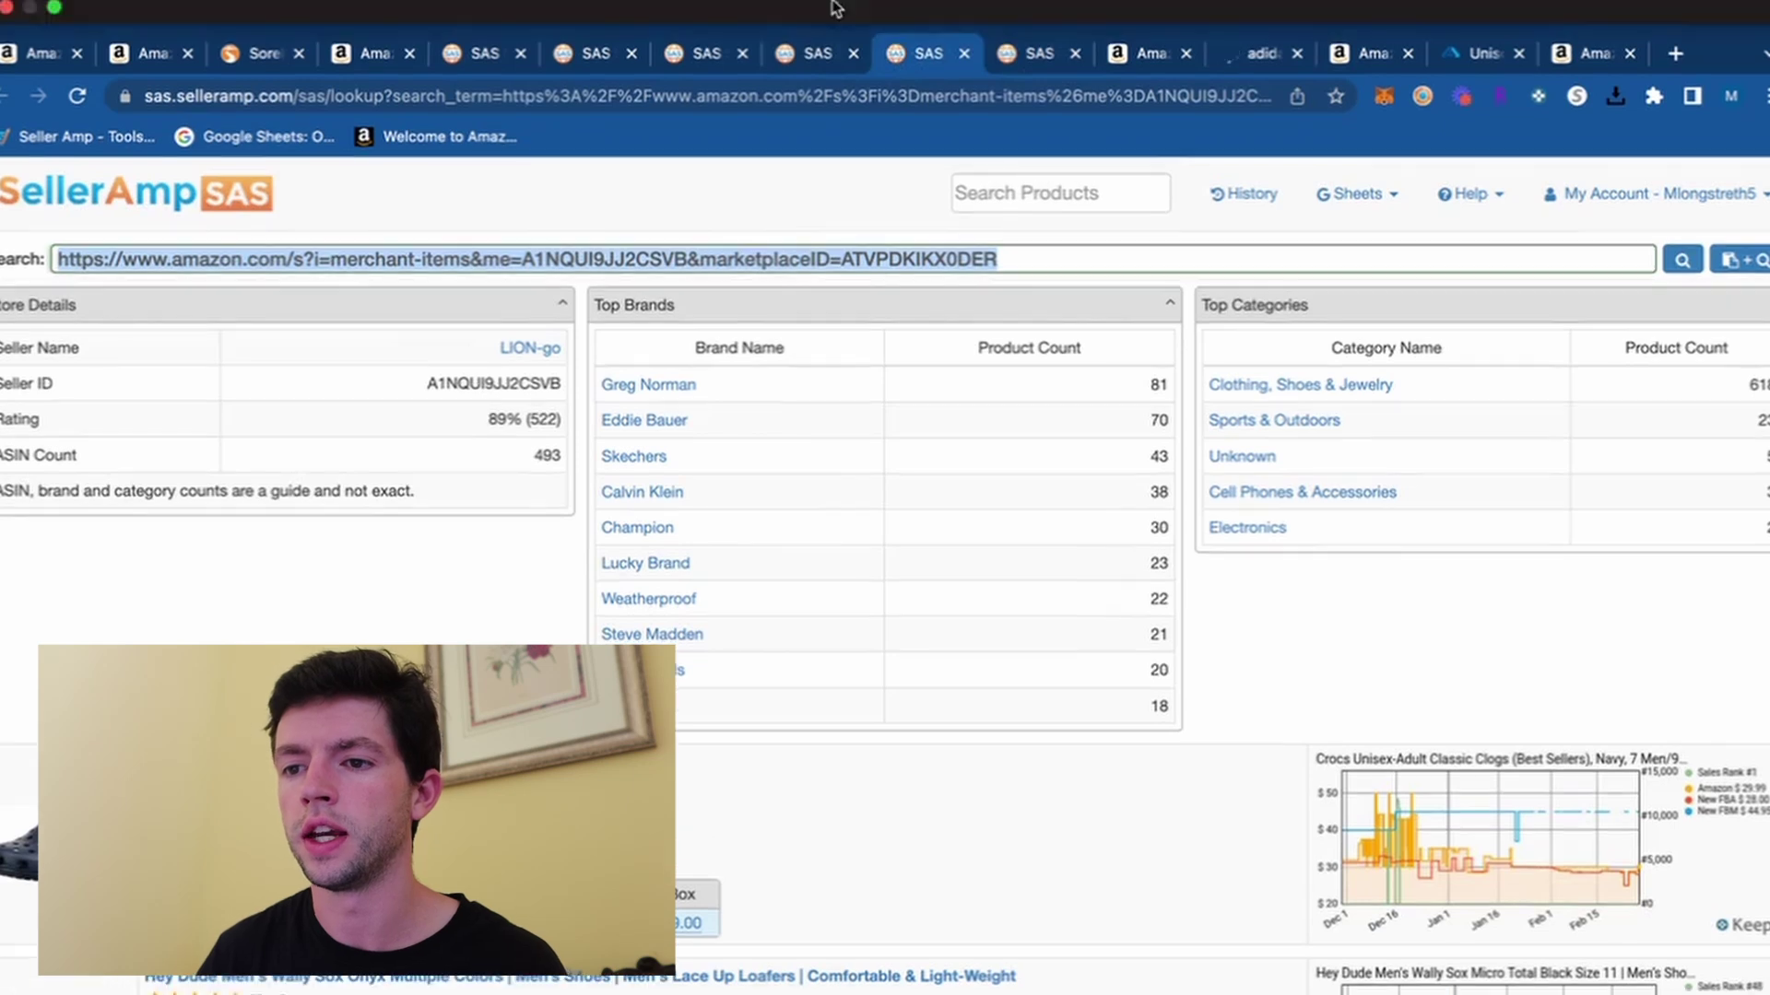
{"action": "left_click", "coordinate": [801, 19]}
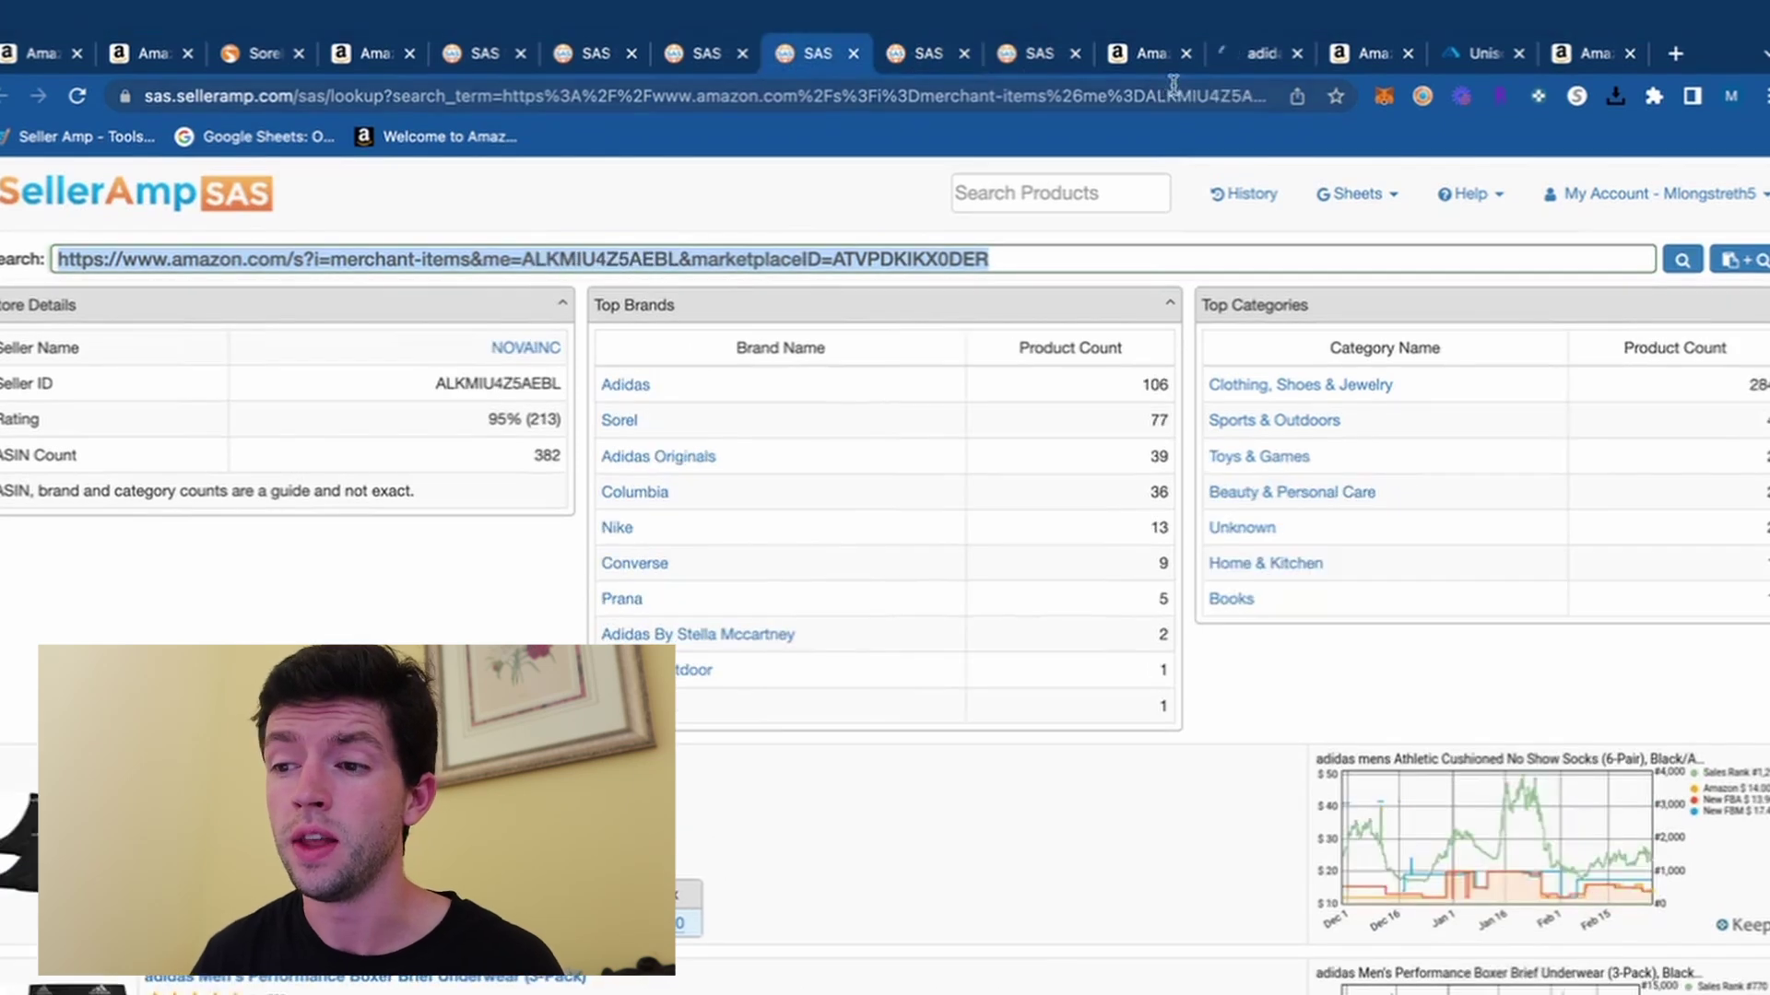
{"action": "left_click", "coordinate": [1139, 22]}
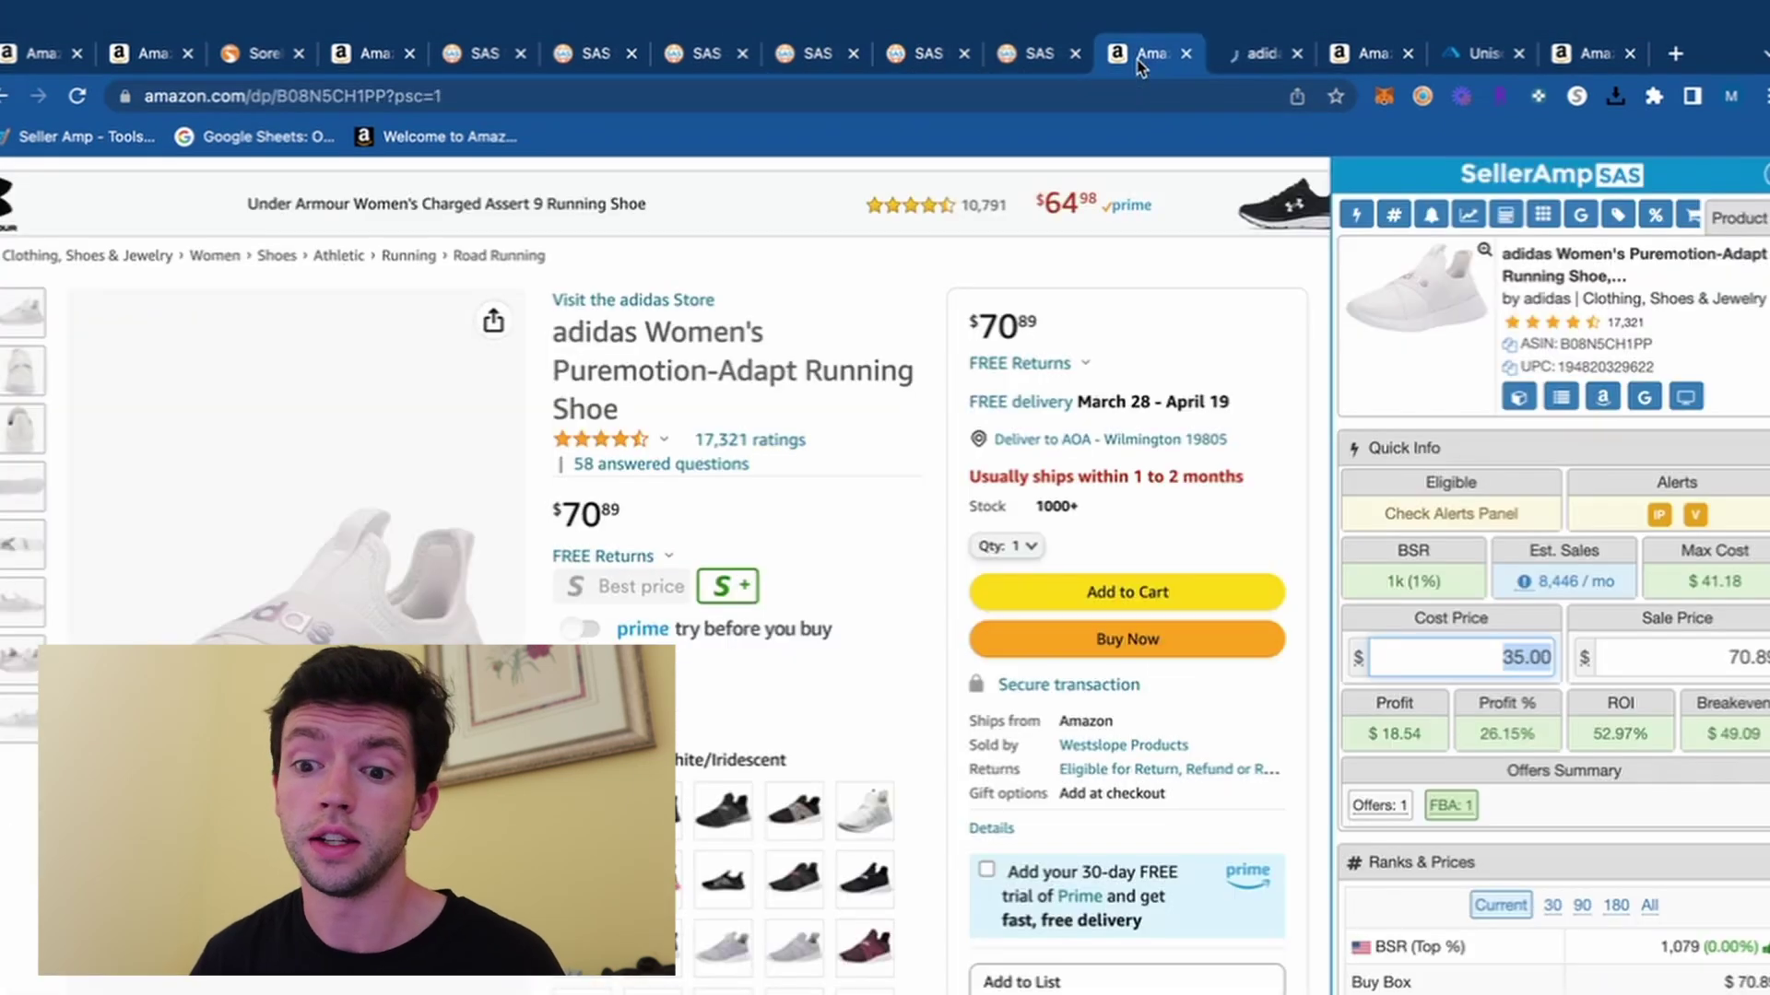
Step: Open the Albertsons page for Unisom Sleep Tablets - 24 Count and examine its price, pack size and delivery options
{"action": "left_click", "coordinate": [1359, 58]}
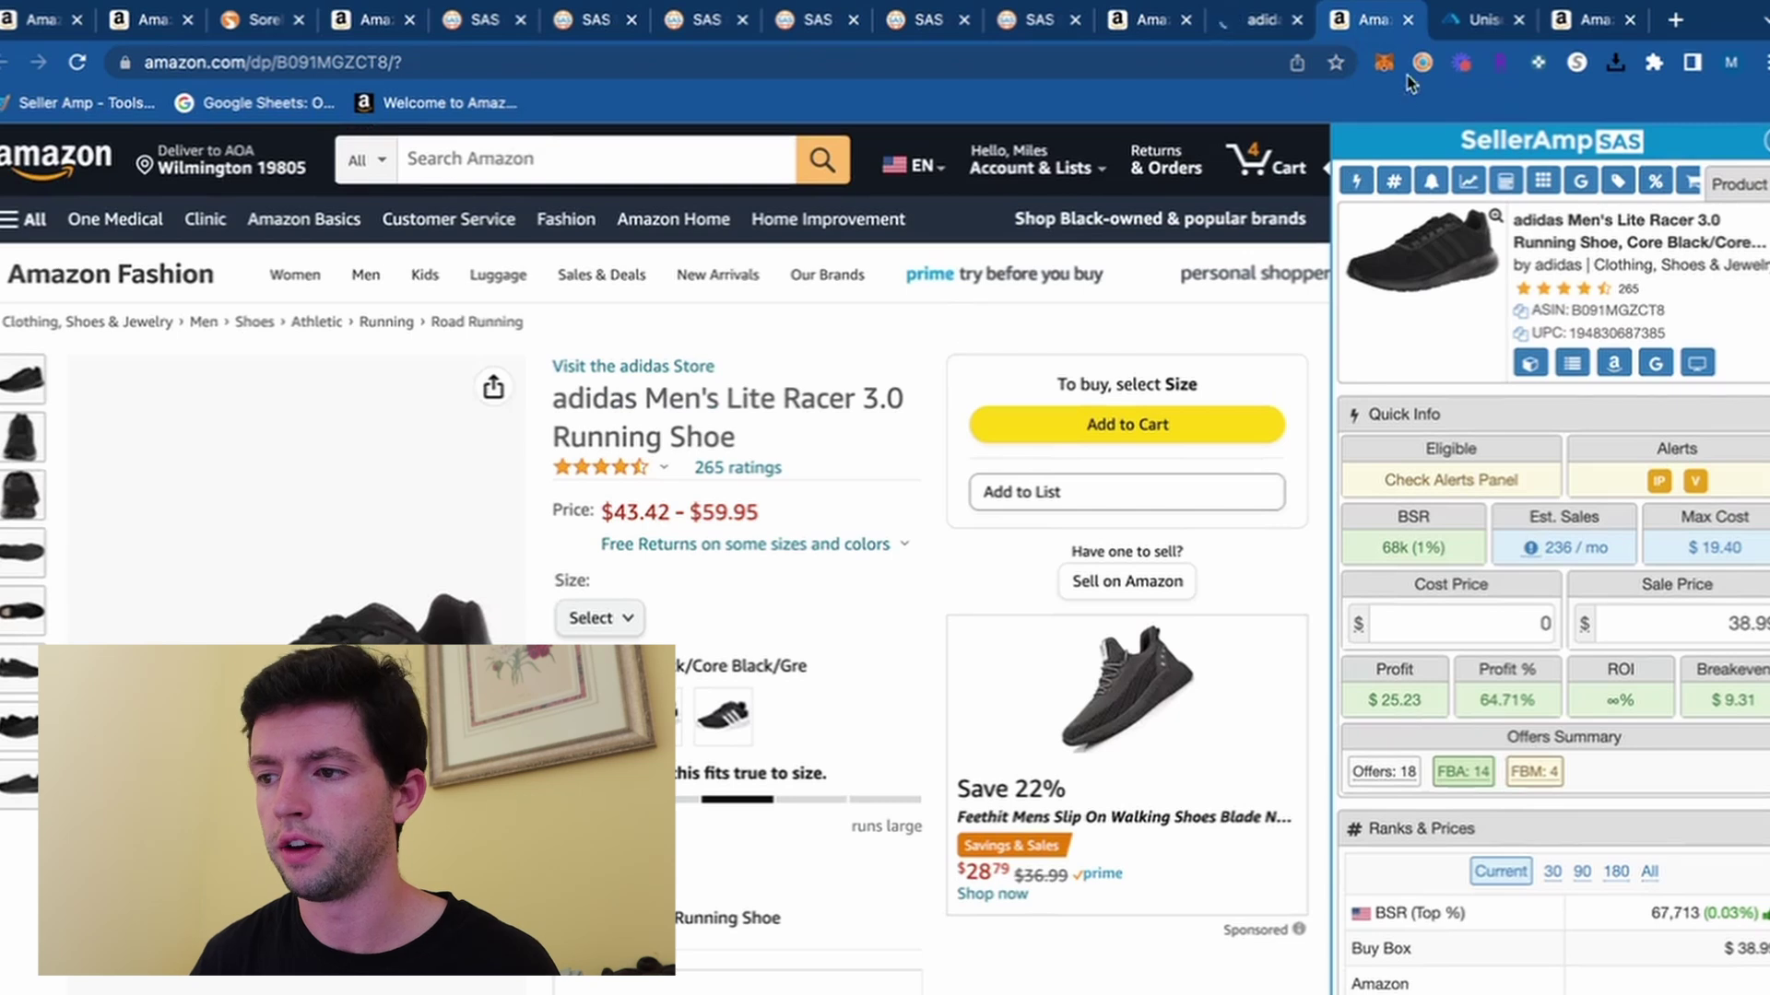
{"action": "left_click", "coordinate": [1486, 26]}
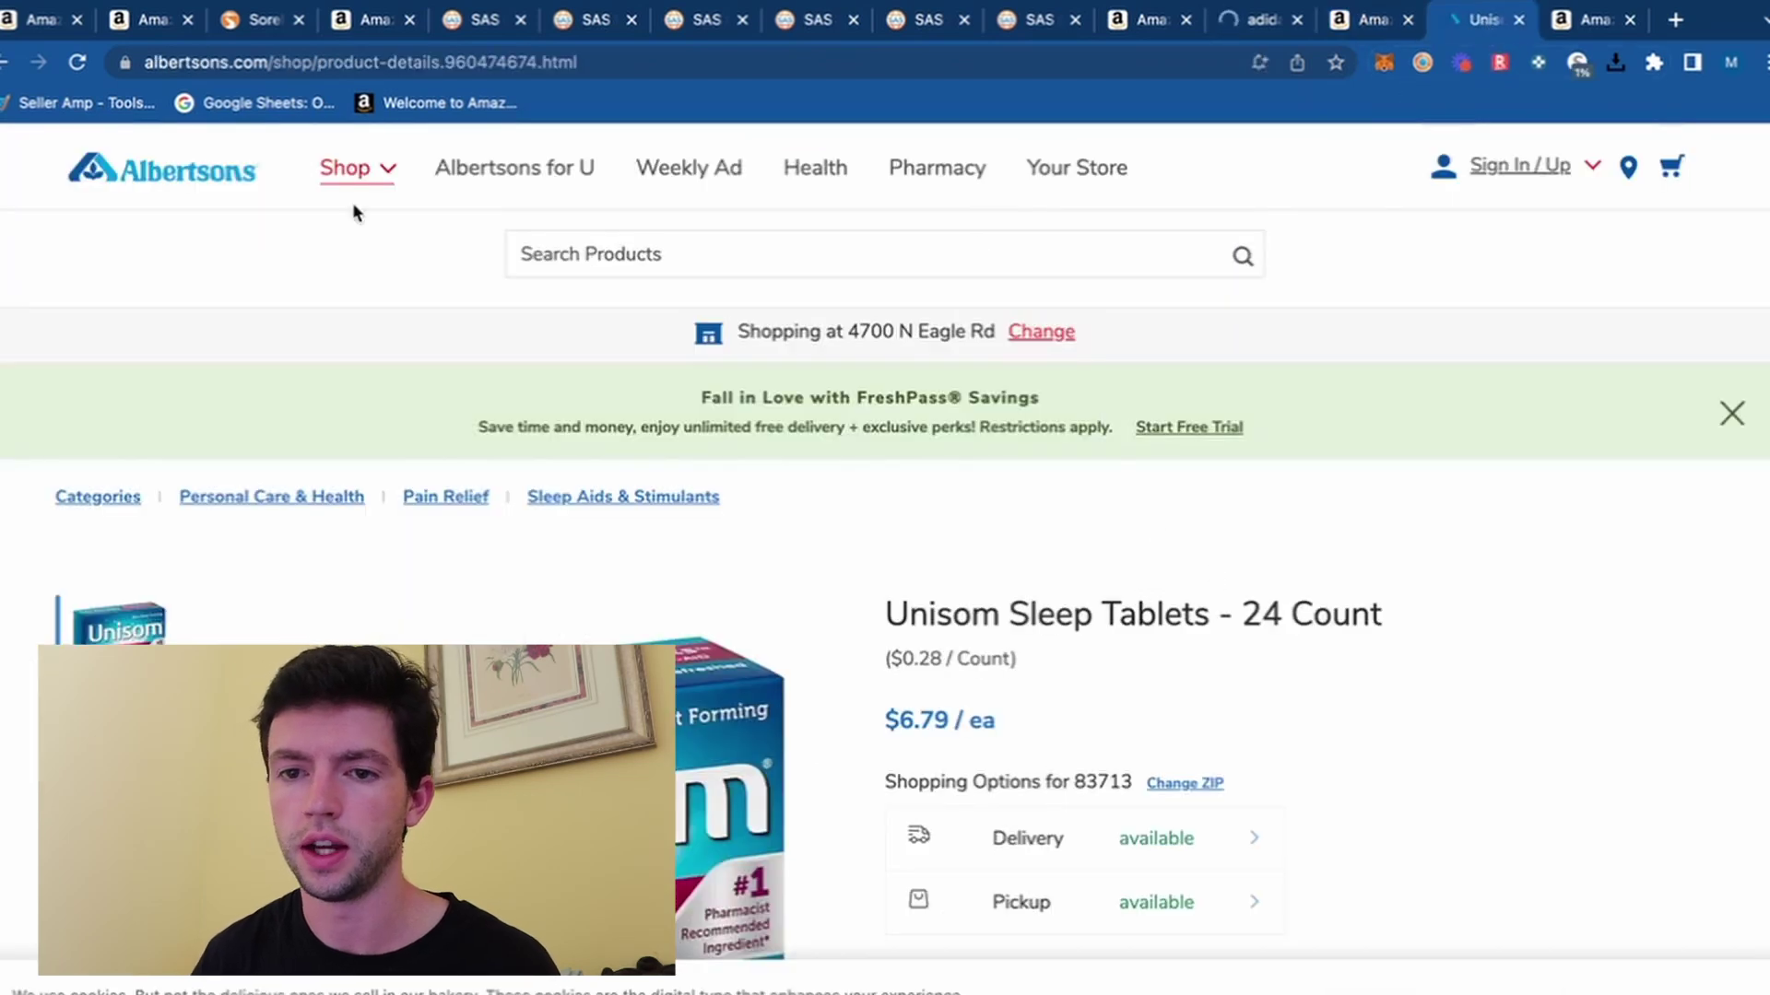
{"action": "scroll", "coordinate": [504, 492], "scroll_direction": "down", "scroll_amount": 3}
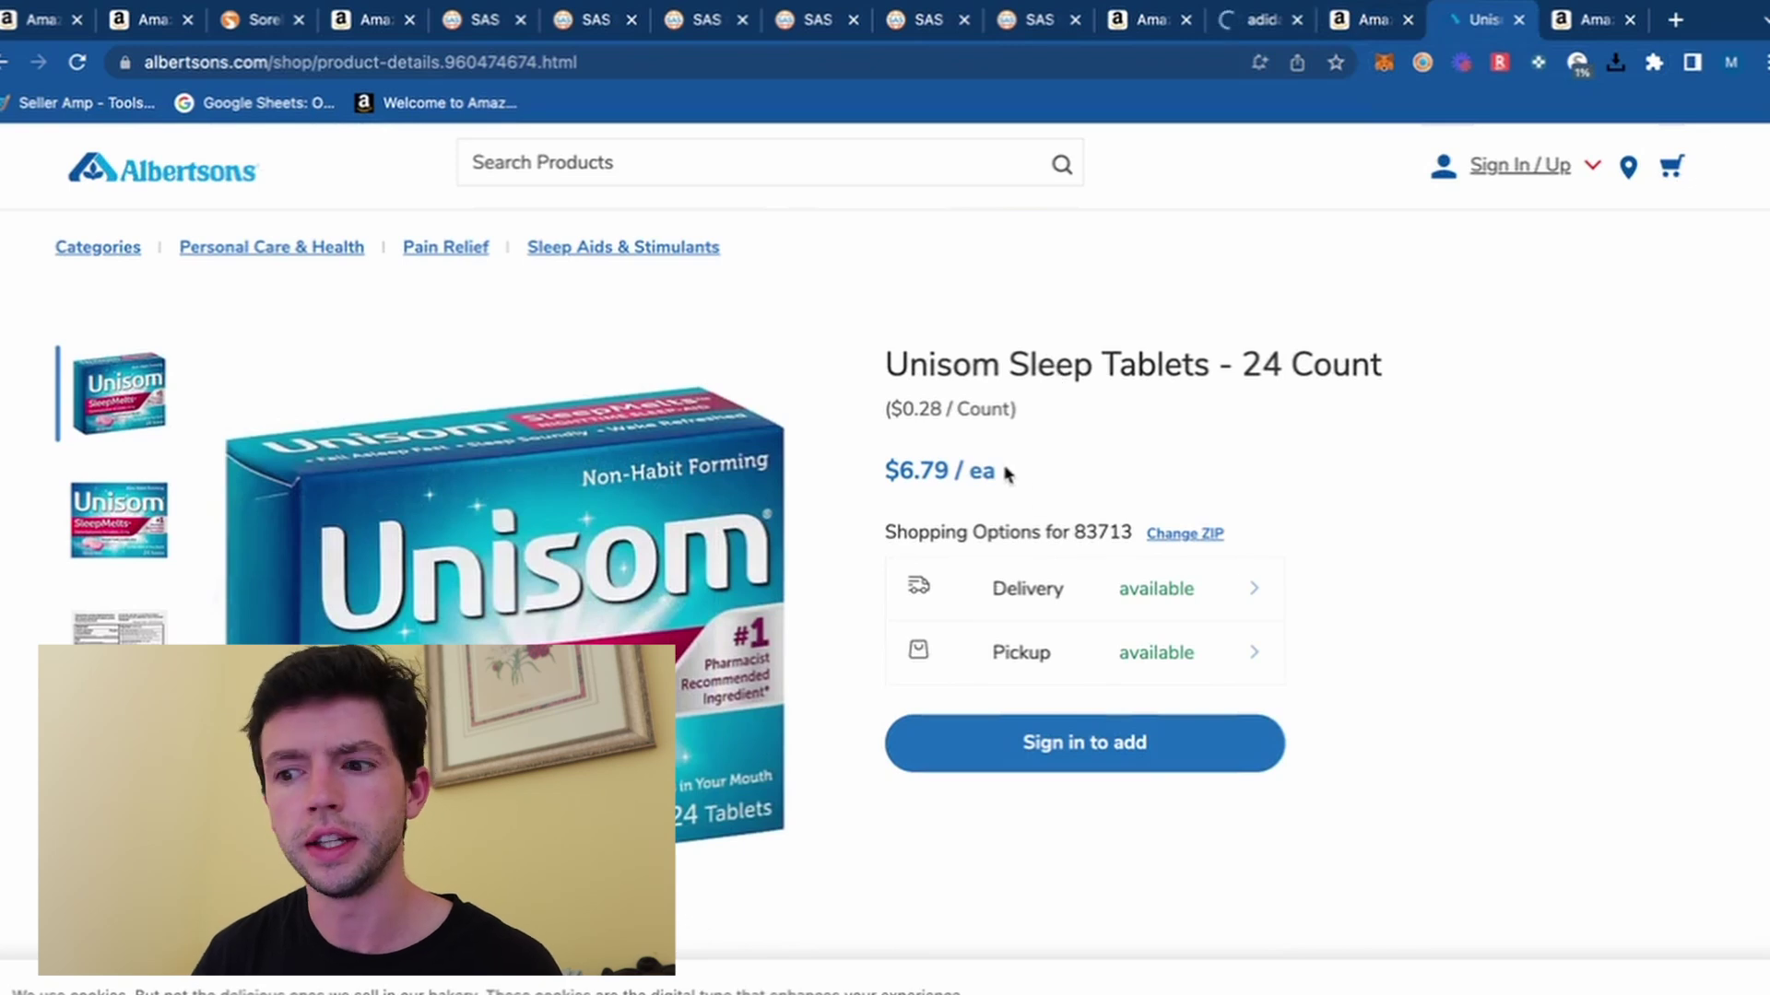
{"action": "scroll", "coordinate": [1008, 470], "scroll_direction": "up", "scroll_amount": 5}
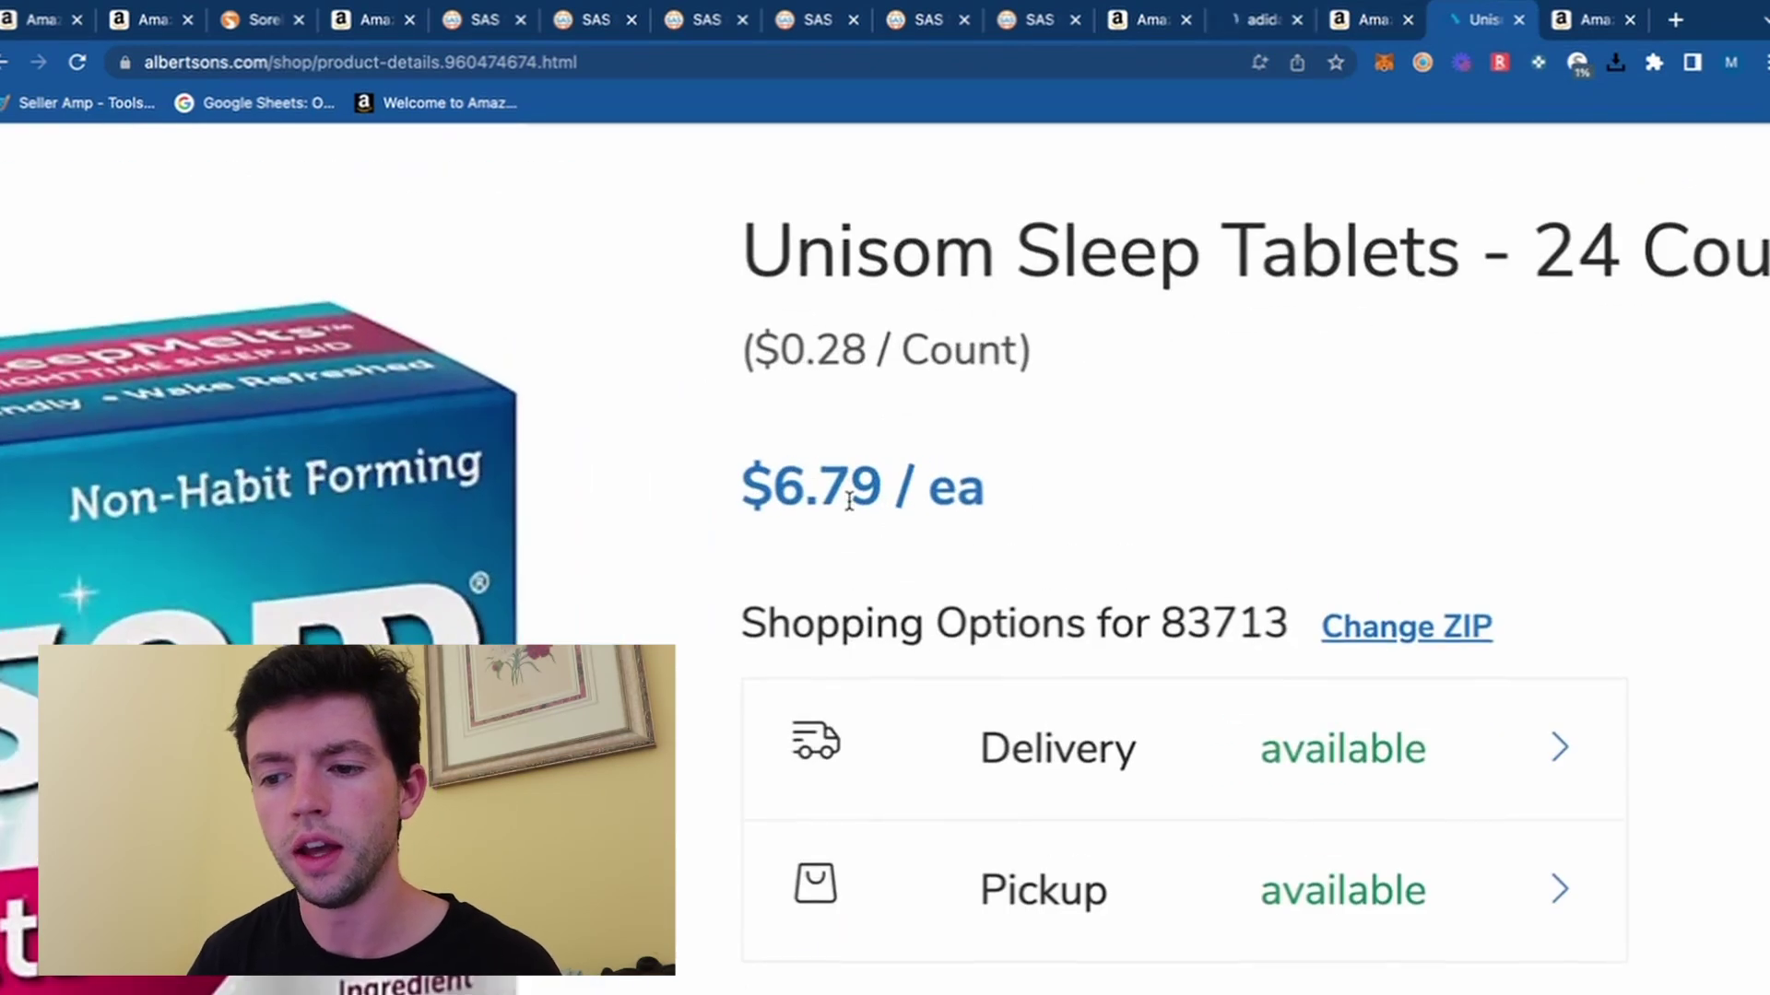
{"action": "scroll", "coordinate": [849, 500], "scroll_direction": "down", "scroll_amount": 5}
{"action": "scroll", "coordinate": [892, 500], "scroll_direction": "down", "scroll_amount": 3}
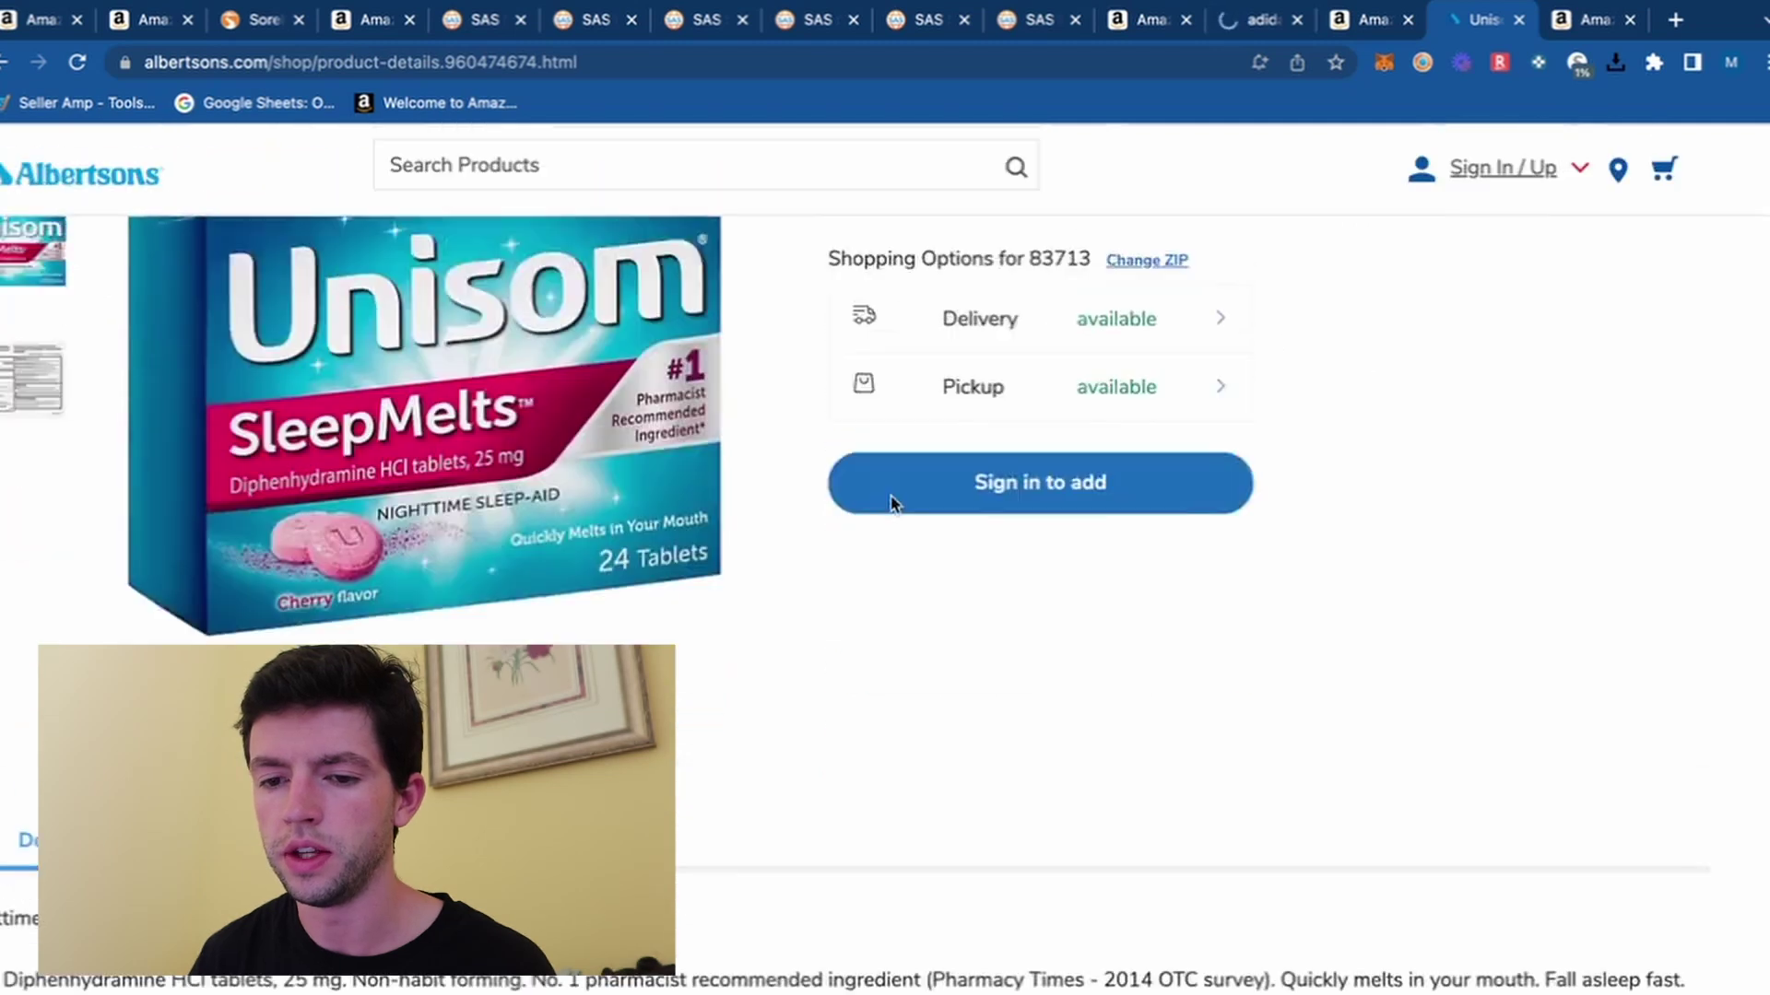
{"action": "scroll", "coordinate": [892, 498], "scroll_direction": "up", "scroll_amount": 4}
{"action": "scroll", "coordinate": [861, 500], "scroll_direction": "left", "scroll_amount": 1}
{"action": "scroll", "coordinate": [861, 505], "scroll_direction": "down", "scroll_amount": 1}
{"action": "scroll", "coordinate": [860, 509], "scroll_direction": "down", "scroll_amount": 2}
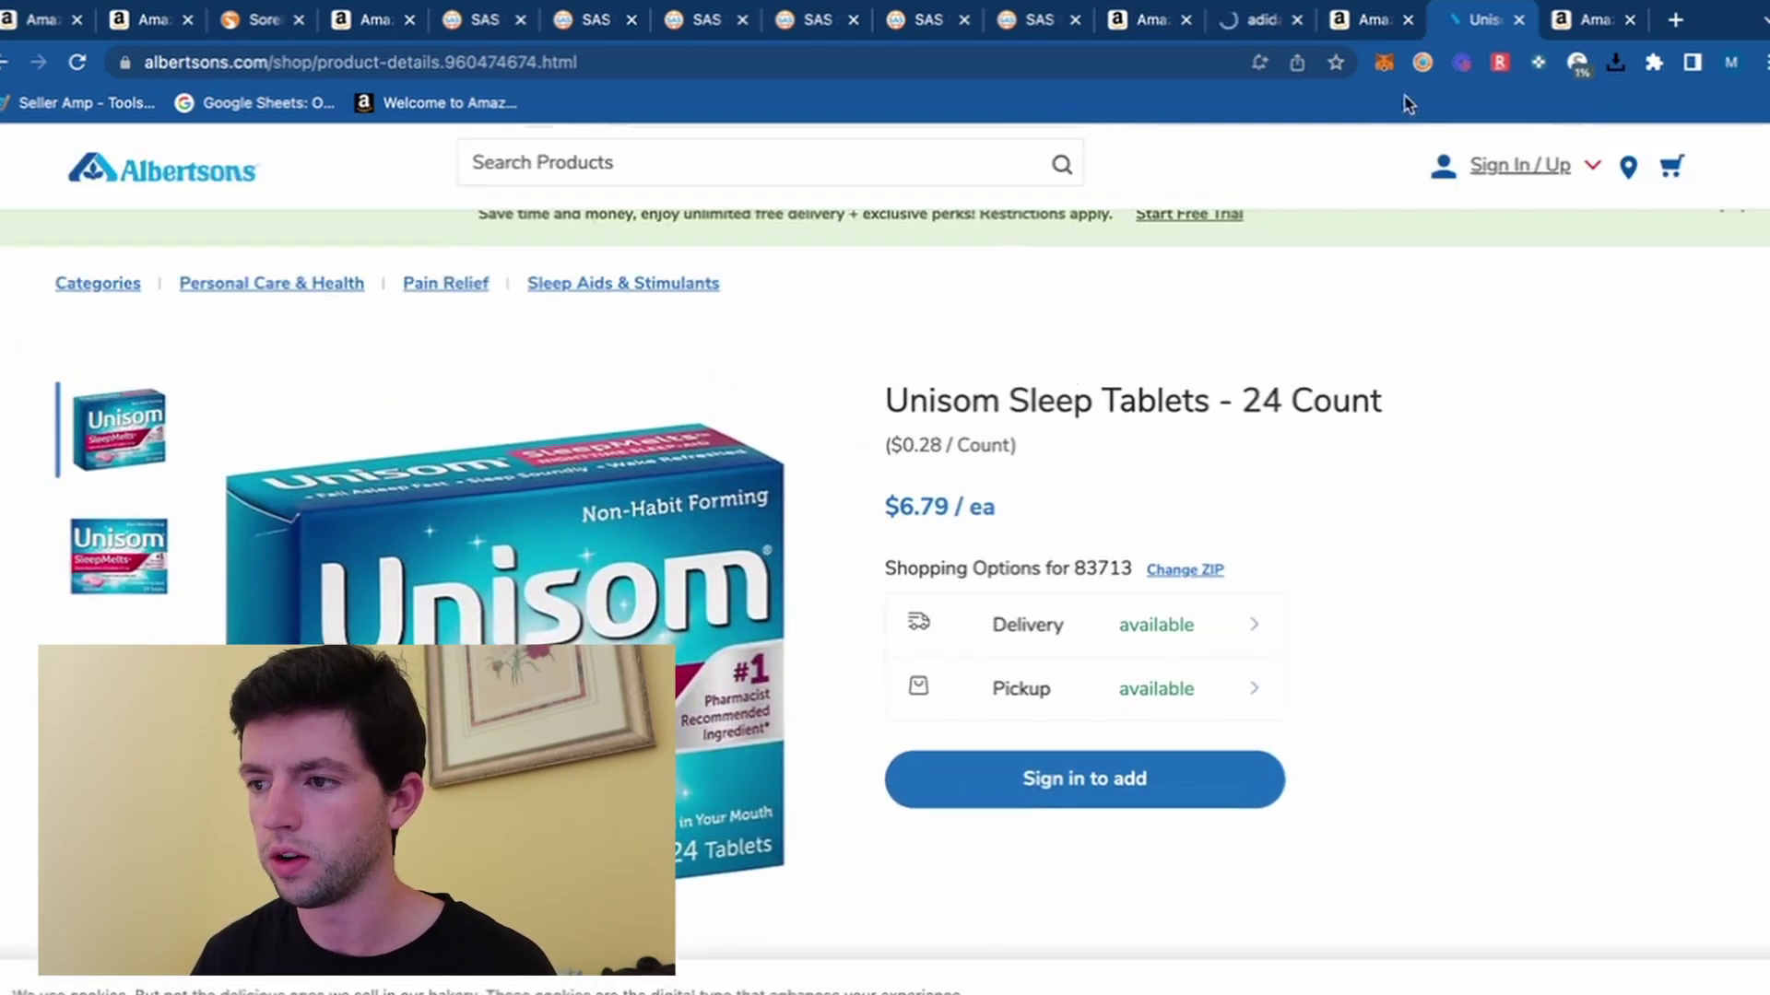
Step: Compare the Albertsons product with Amazon's Unisom SleepMelts Pack of 6 listing, checking pack count, price and SellerAmp profit figures
{"action": "left_click", "coordinate": [1570, 27]}
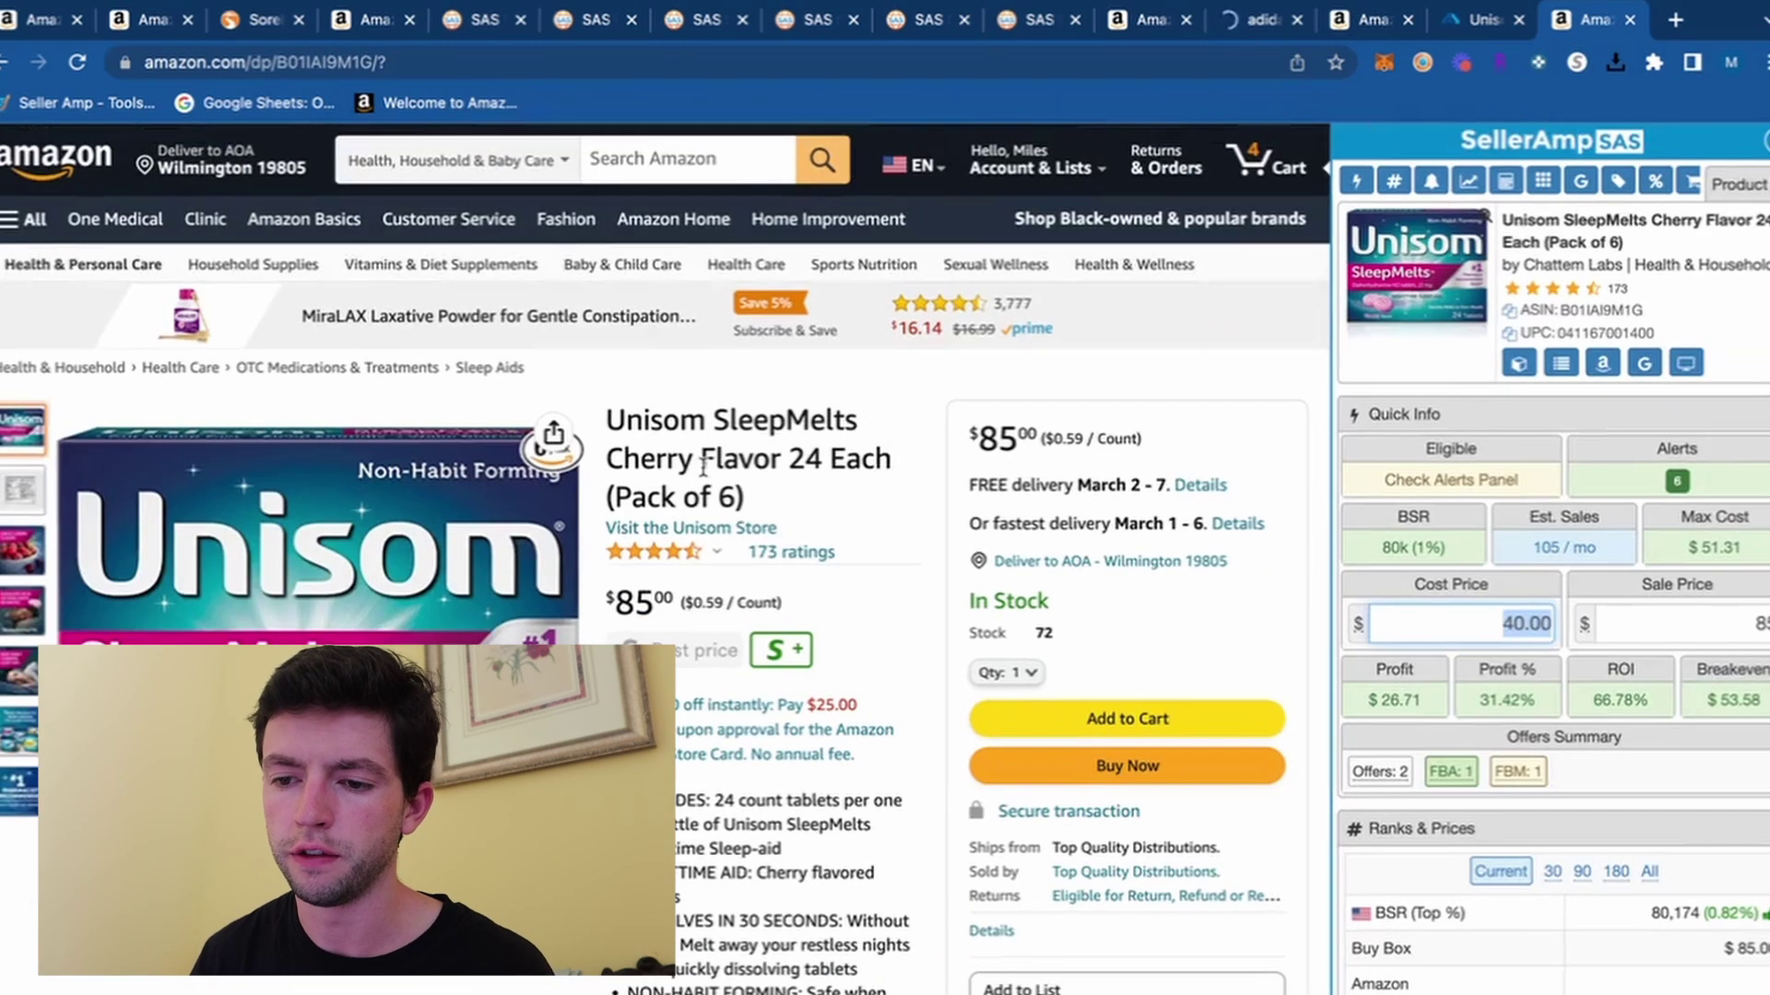
{"action": "scroll", "coordinate": [734, 535], "scroll_direction": "up", "scroll_amount": 5}
{"action": "scroll", "coordinate": [939, 487], "scroll_direction": "down", "scroll_amount": 5}
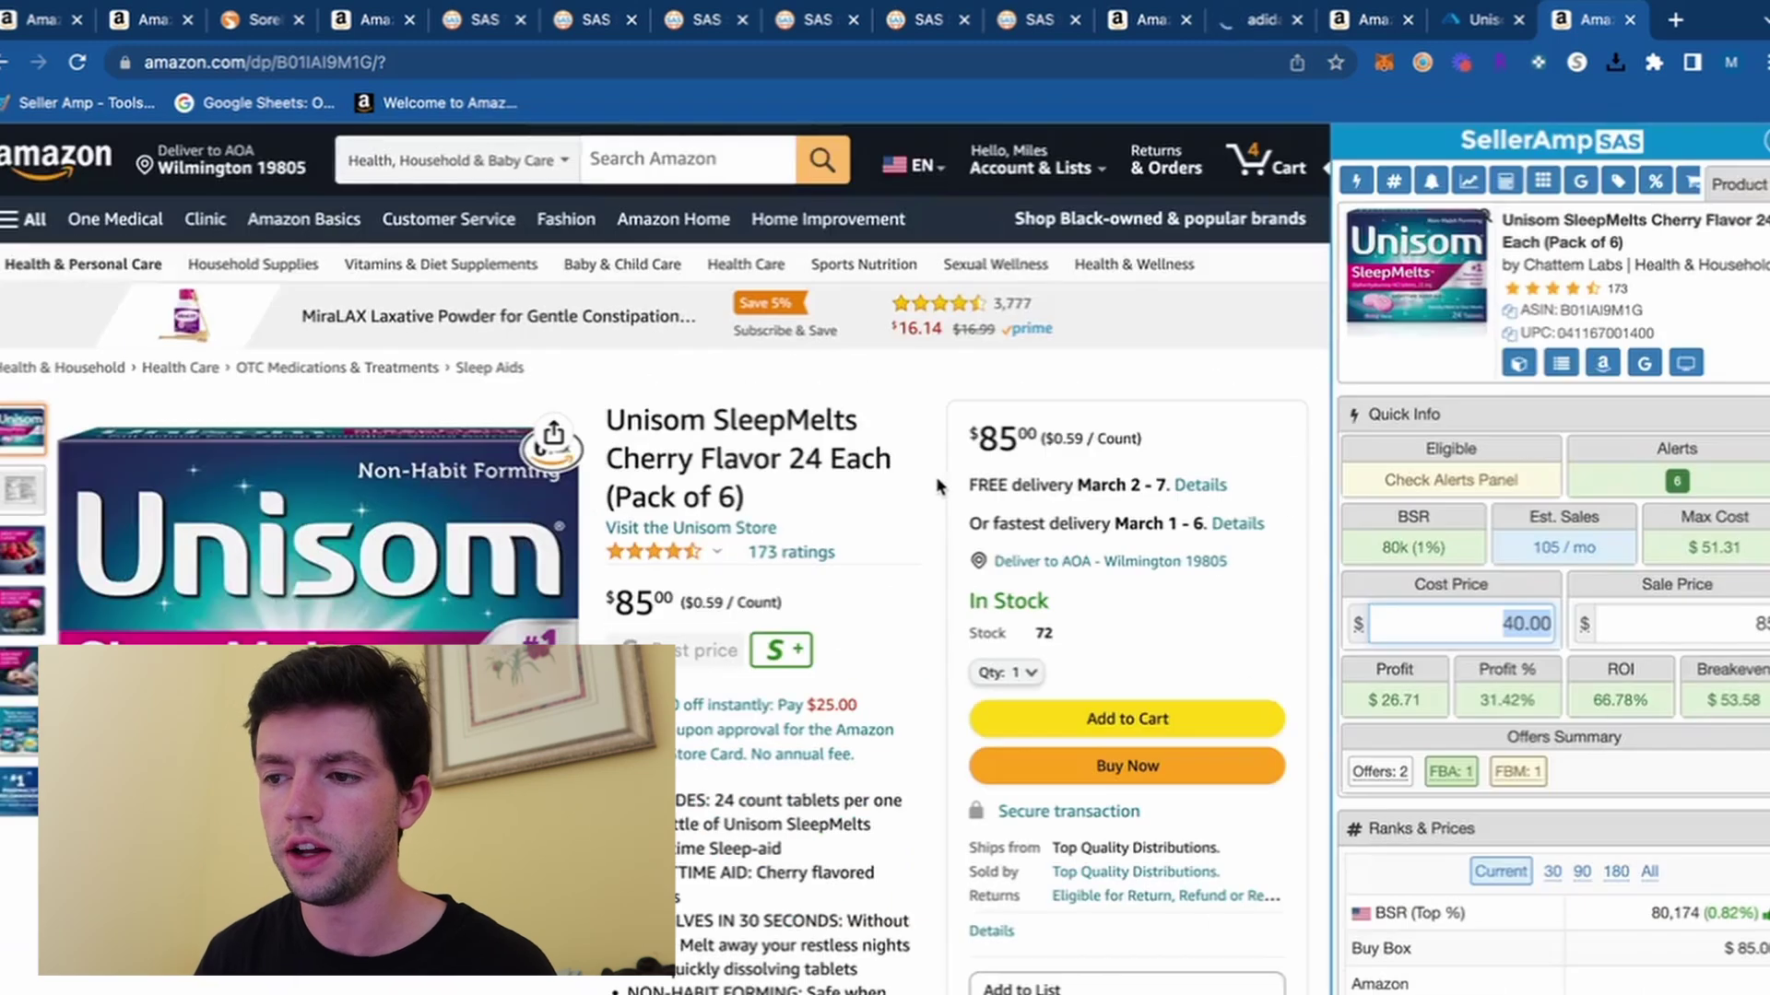
{"action": "key", "text": "ctrl+shift+Tab"}
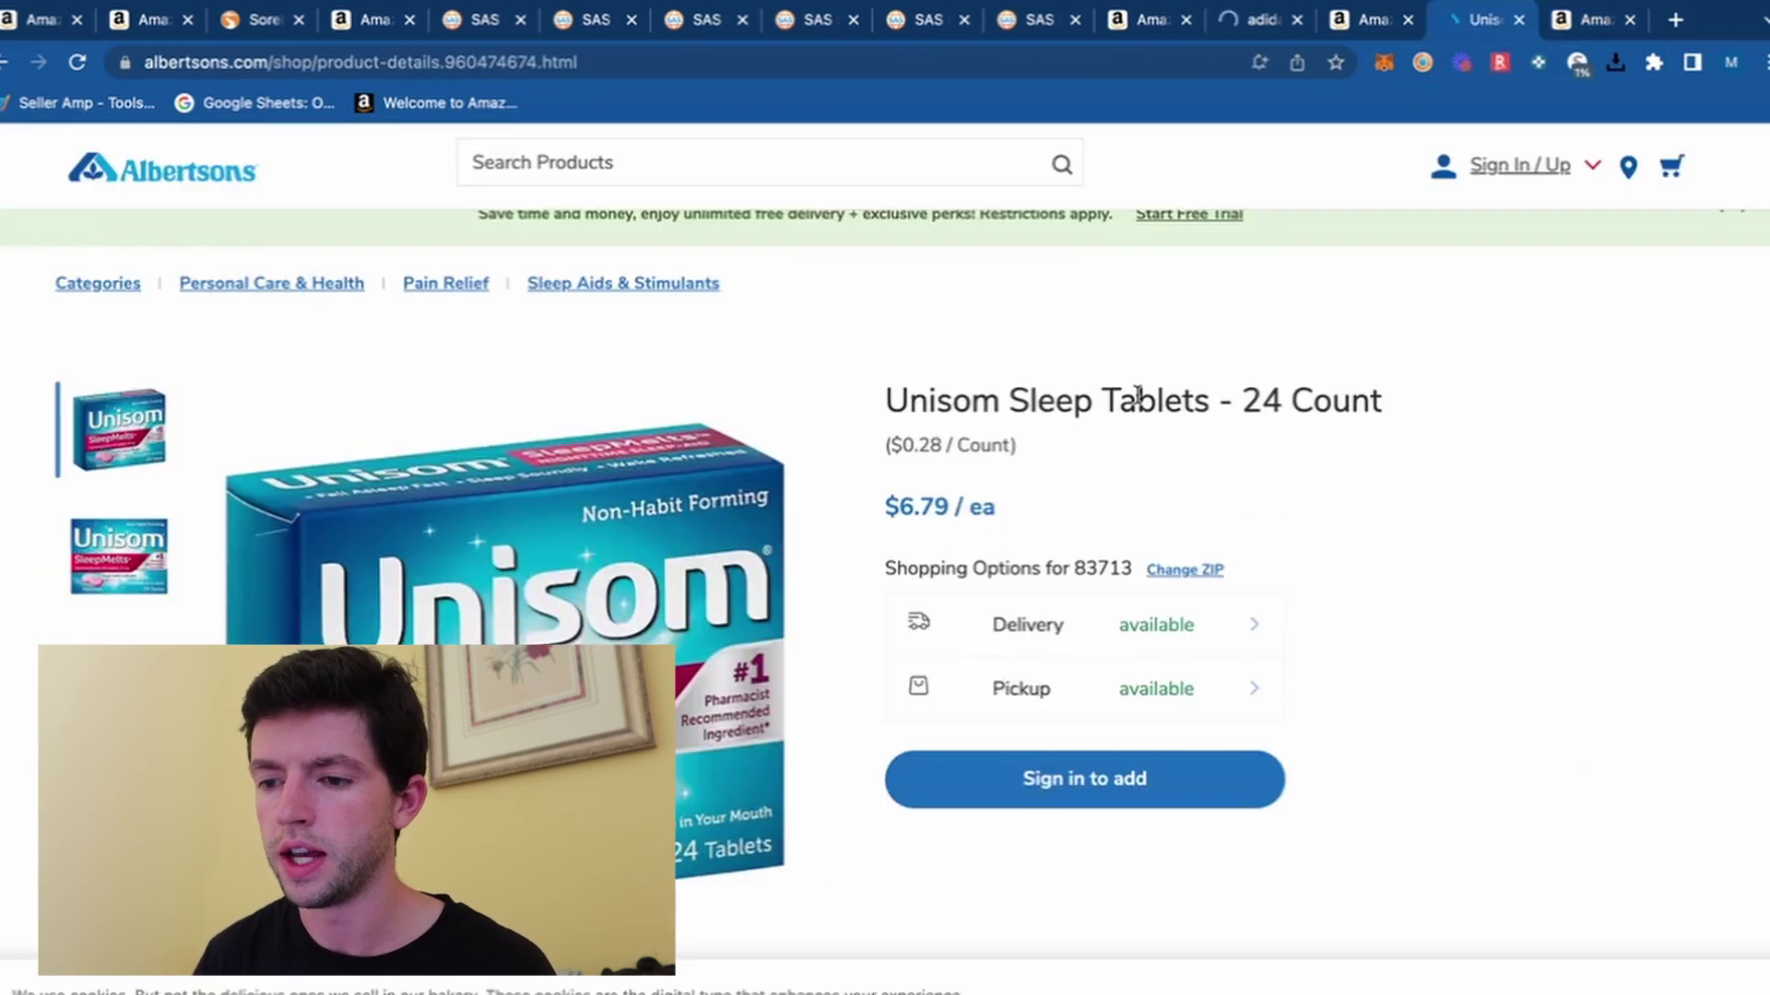
{"action": "left_click", "coordinate": [1565, 20]}
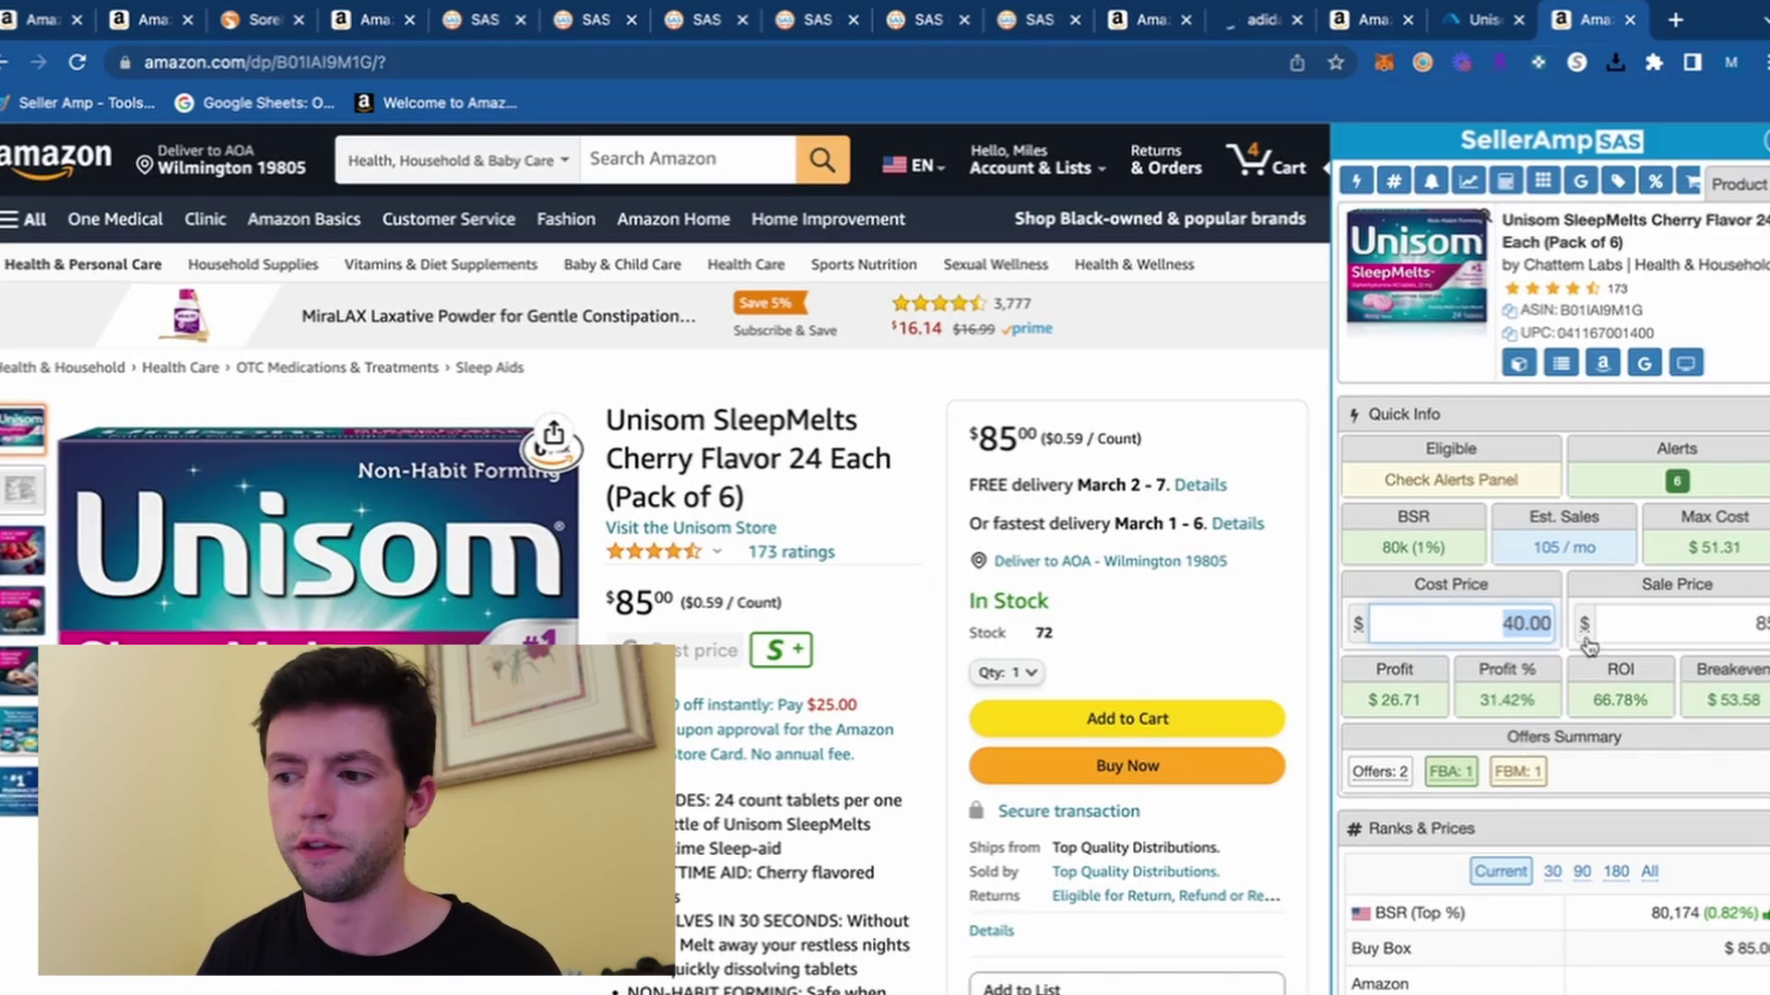
{"action": "left_click", "coordinate": [1539, 627]}
{"action": "scroll", "coordinate": [1450, 497], "scroll_direction": "up", "scroll_amount": 5}
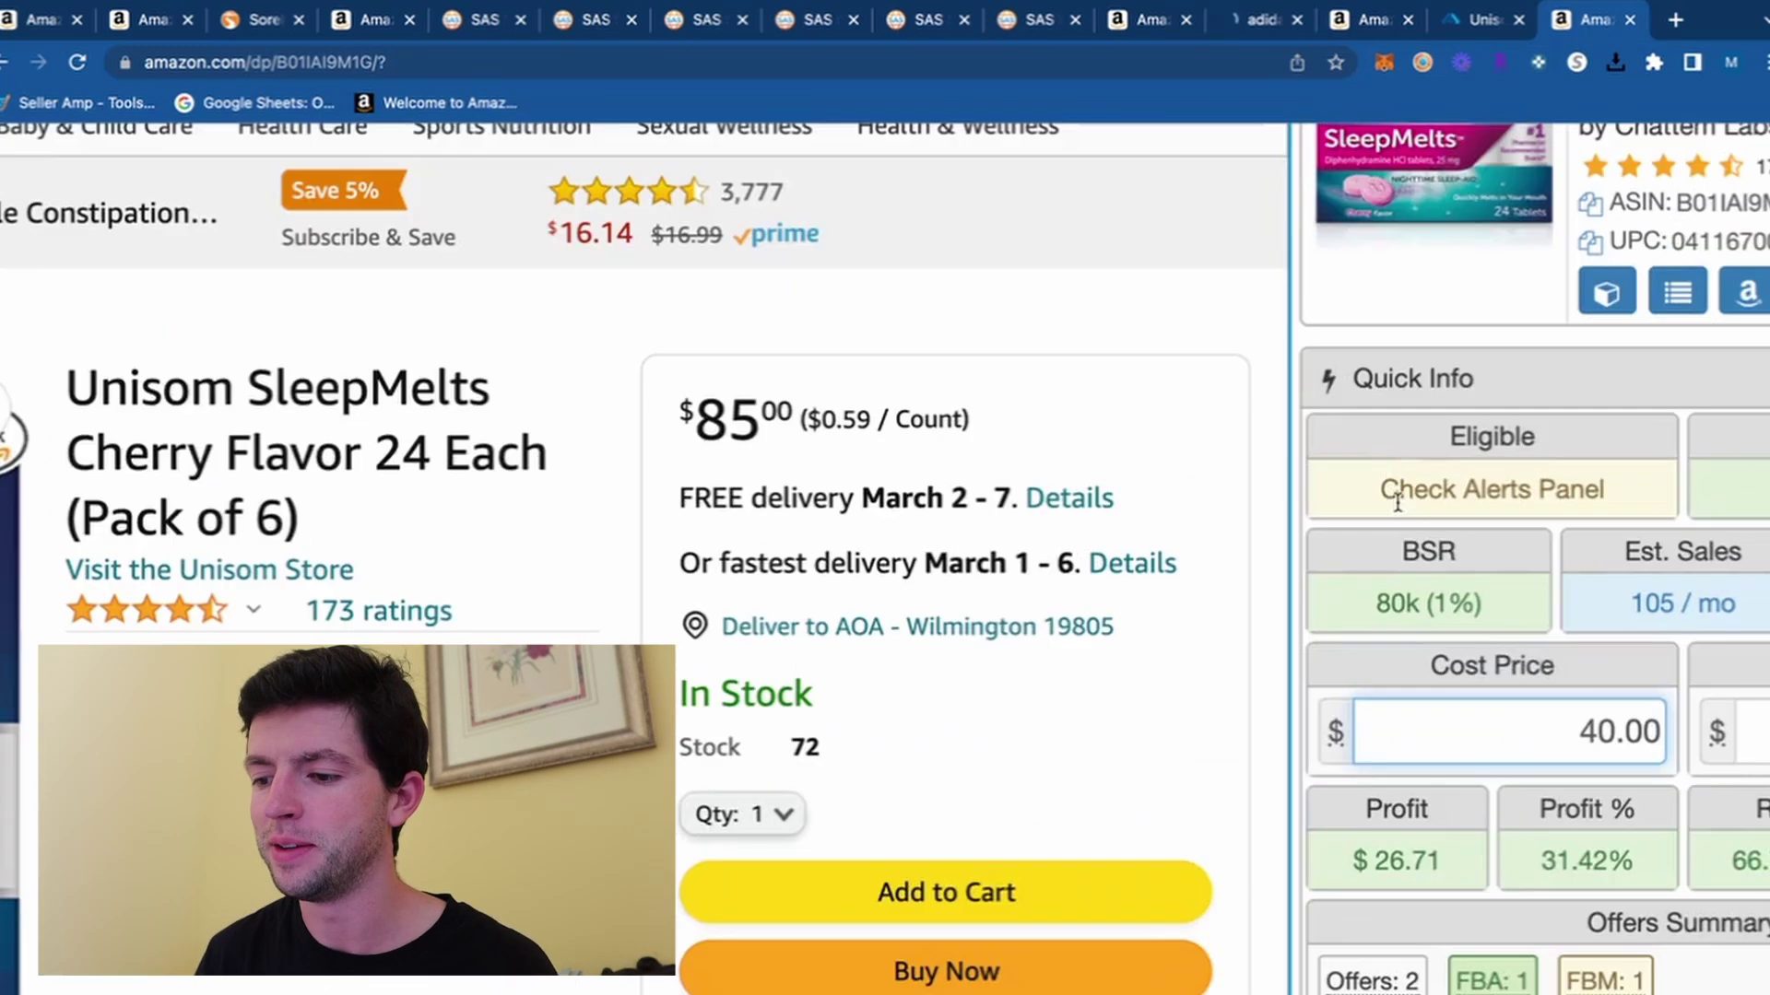
{"action": "scroll", "coordinate": [1498, 627], "scroll_direction": "down", "scroll_amount": 5}
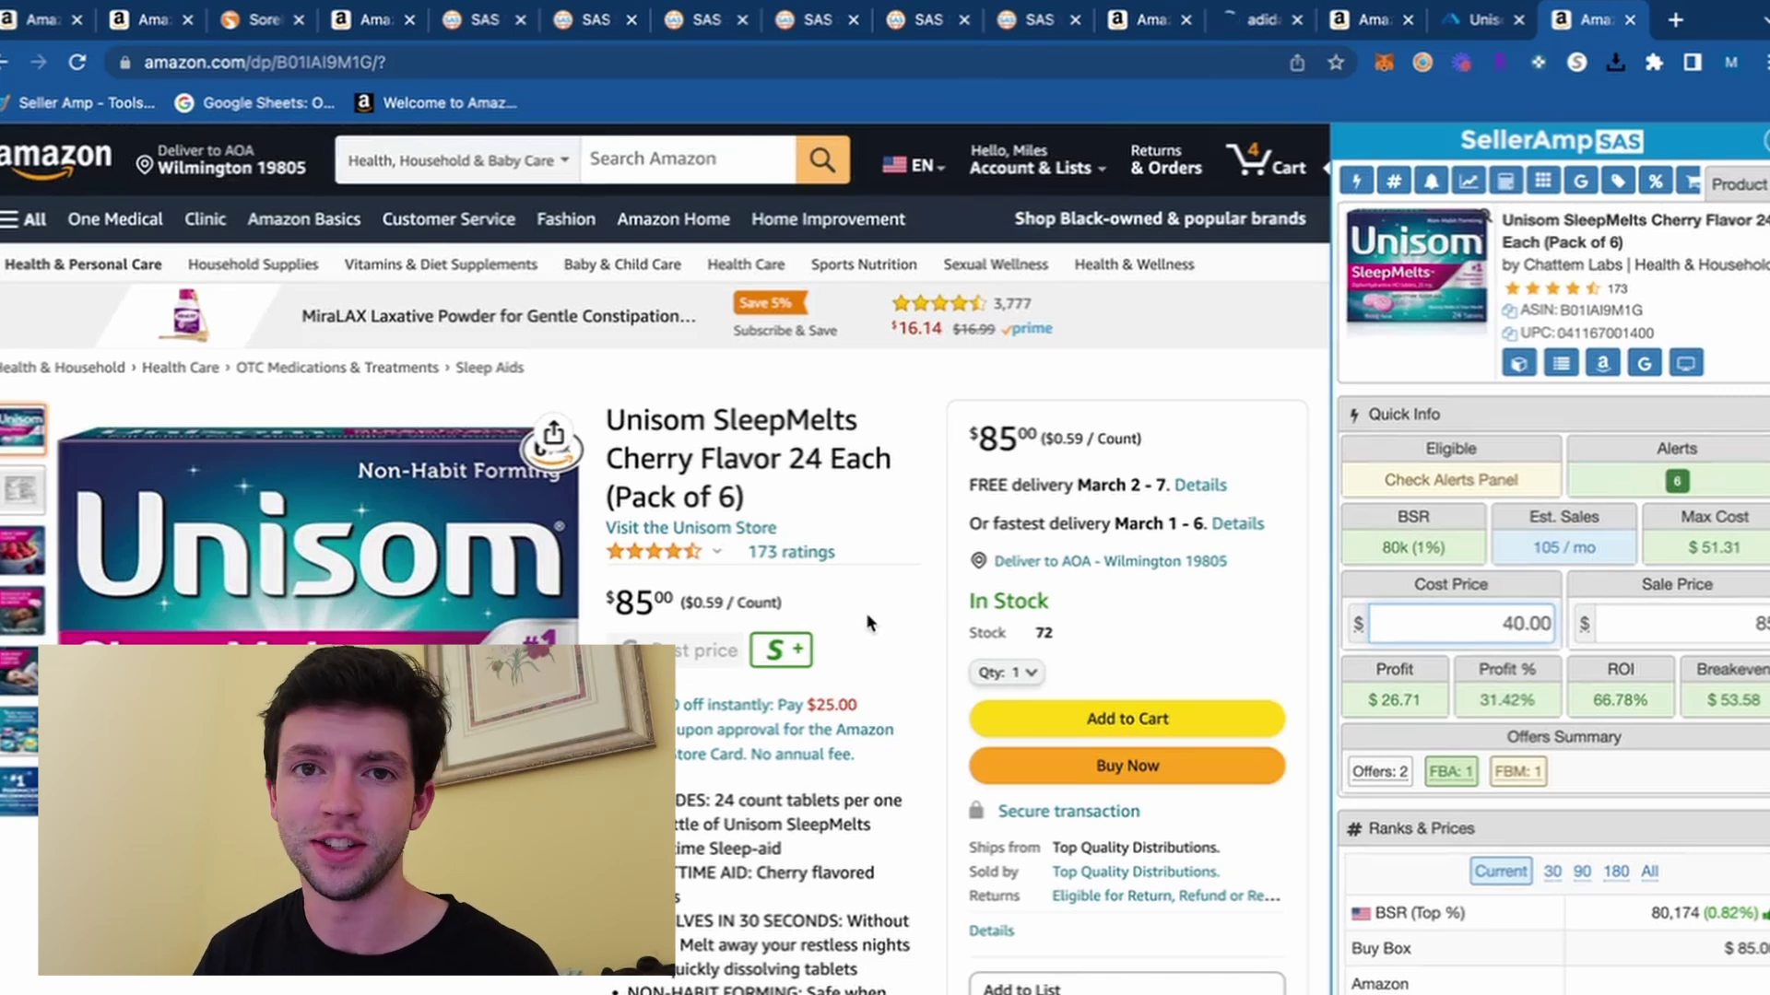
Step: Examine the Keepa price, sales rank and offer count history of the Unisom SleepMelts Pack of 6 listing
{"action": "scroll", "coordinate": [865, 617], "scroll_direction": "down", "scroll_amount": 10}
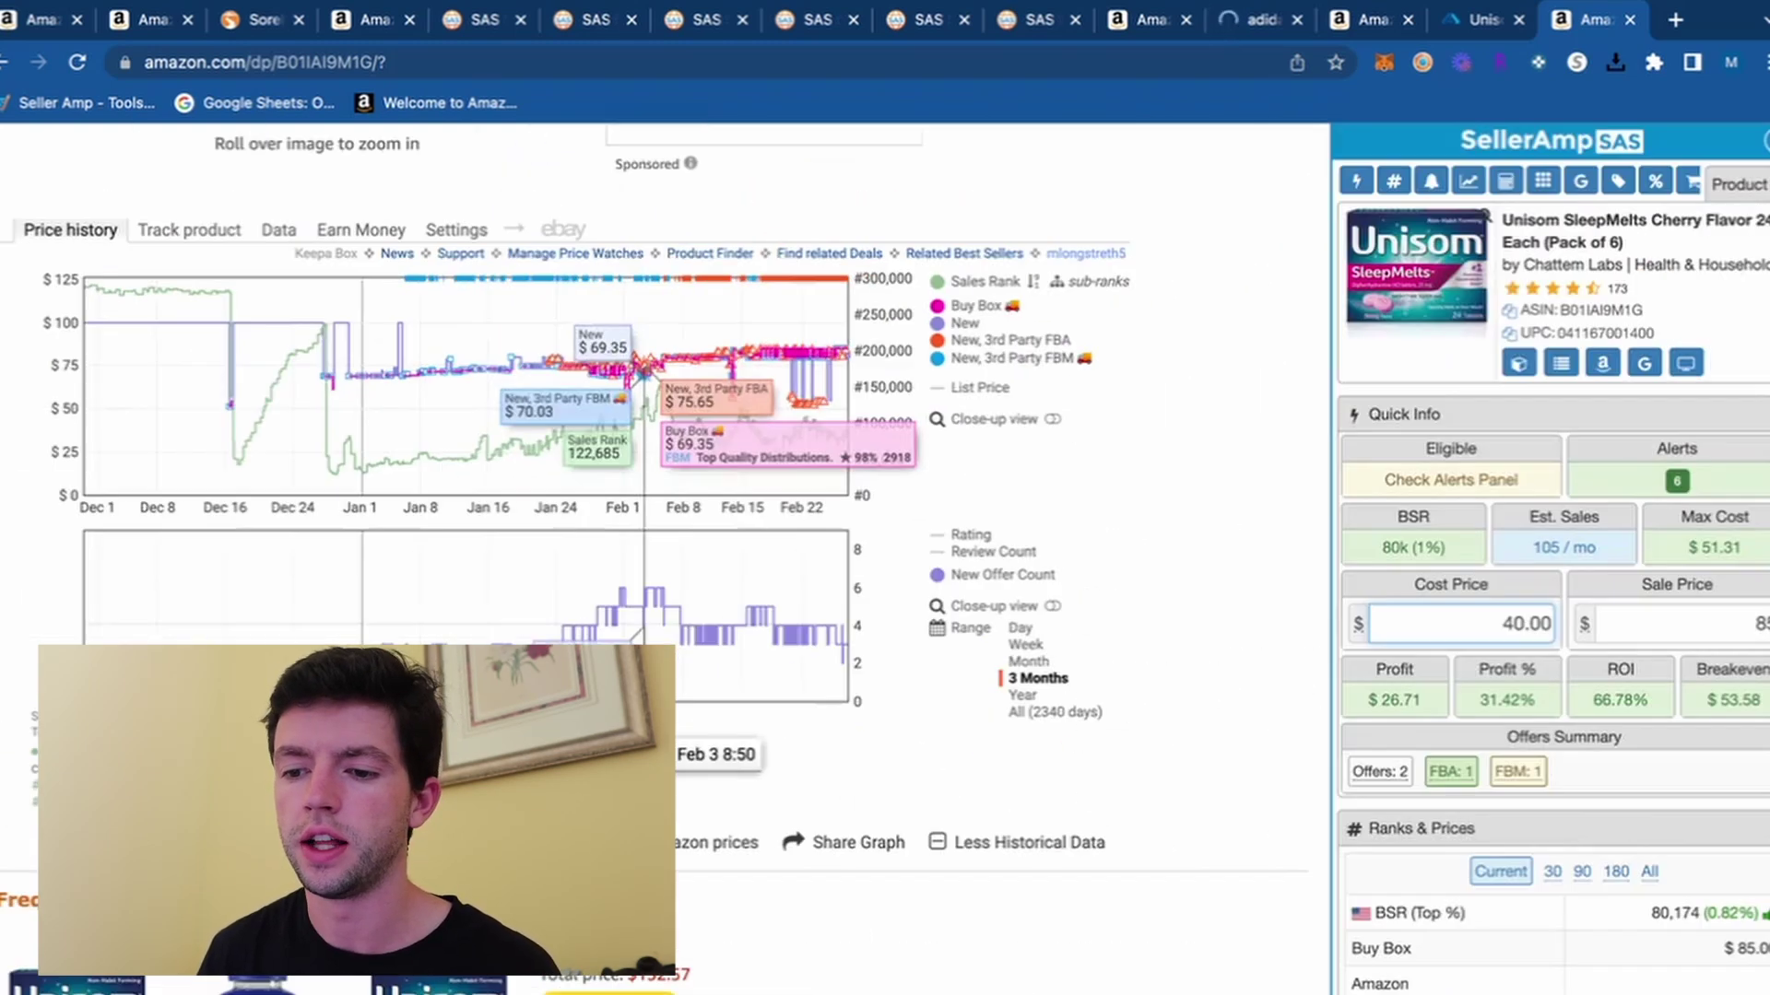
{"action": "mouse_move", "coordinate": [1678, 480]}
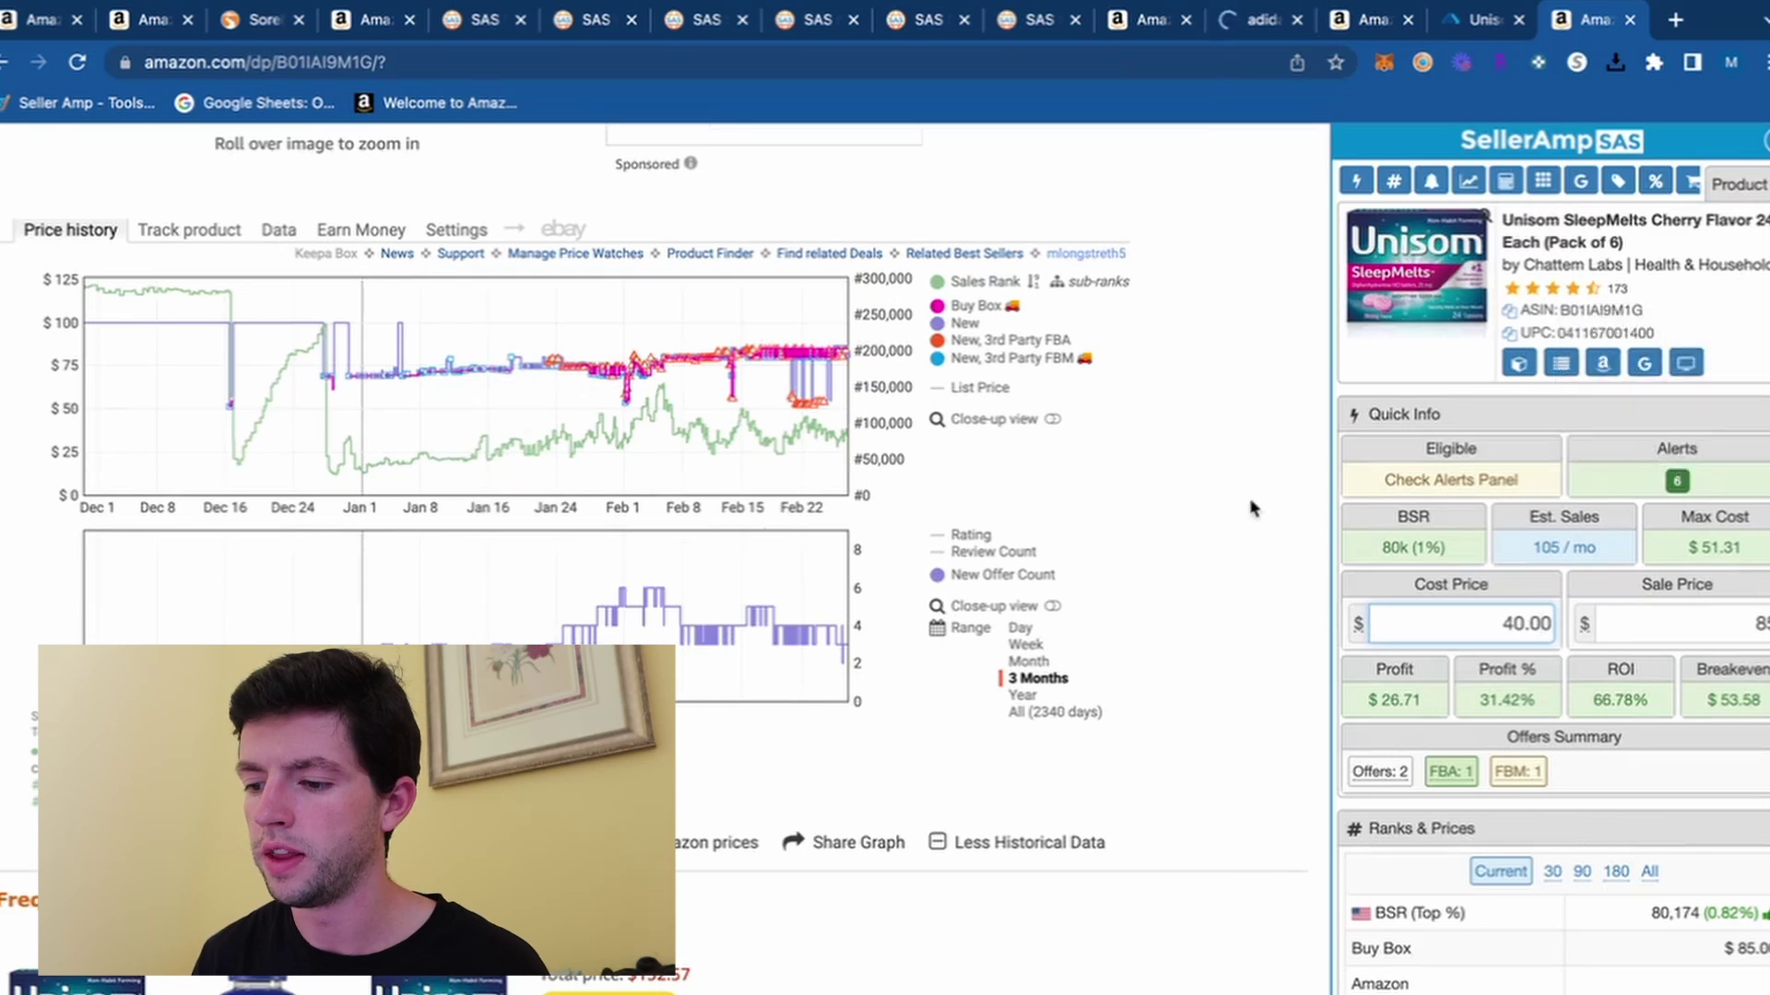
{"action": "scroll", "coordinate": [1250, 507], "scroll_direction": "up", "scroll_amount": 10}
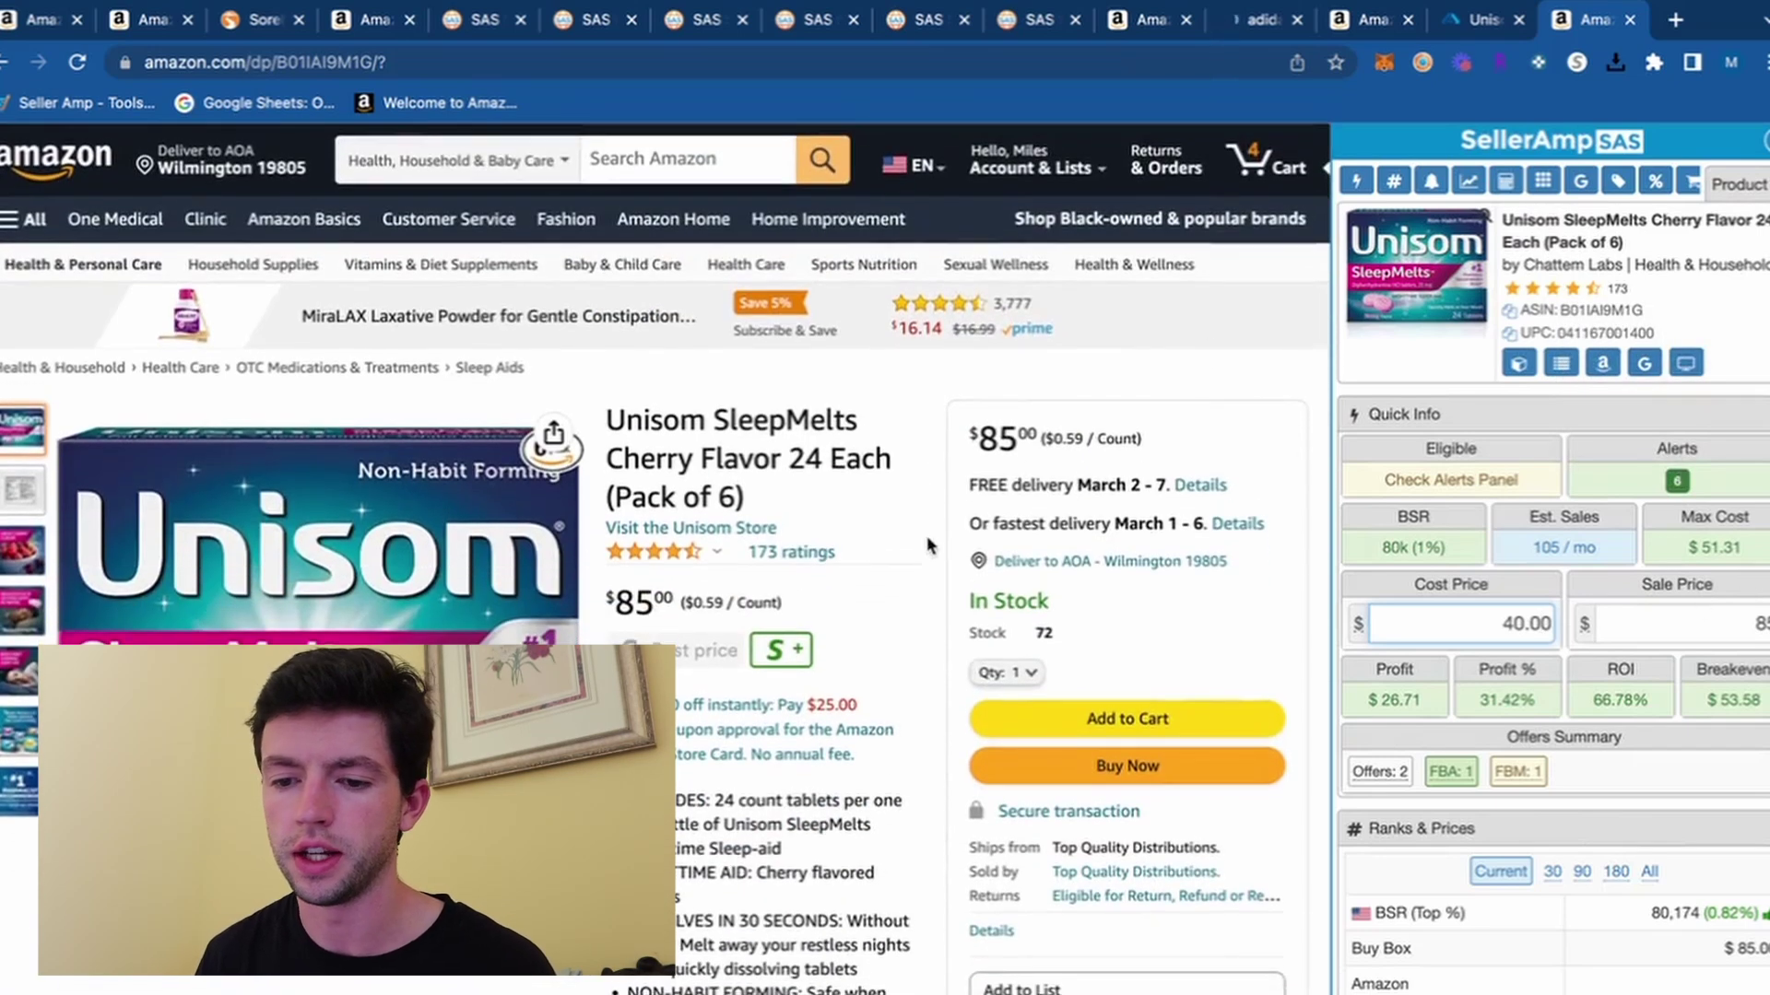
Step: Recheck the Albertsons single-pack price against the cost price entered for the Amazon six-pack
{"action": "left_click", "coordinate": [1465, 22]}
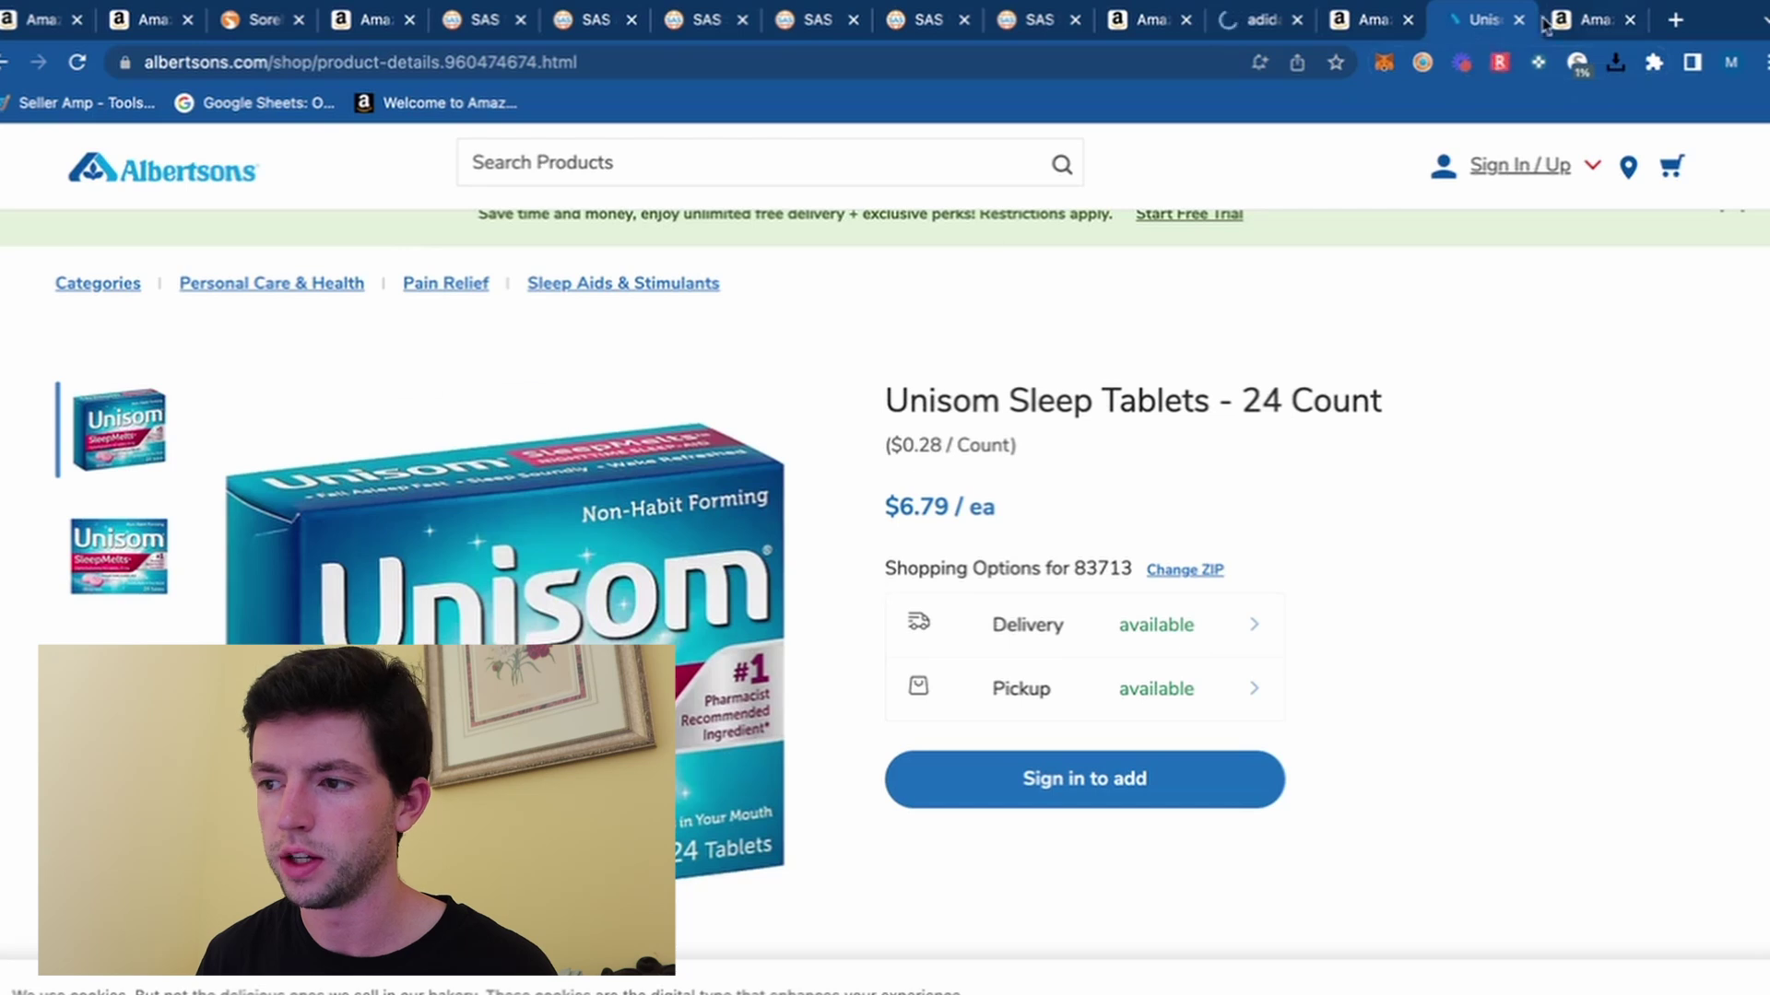
{"action": "key", "text": "ctrl+Tab"}
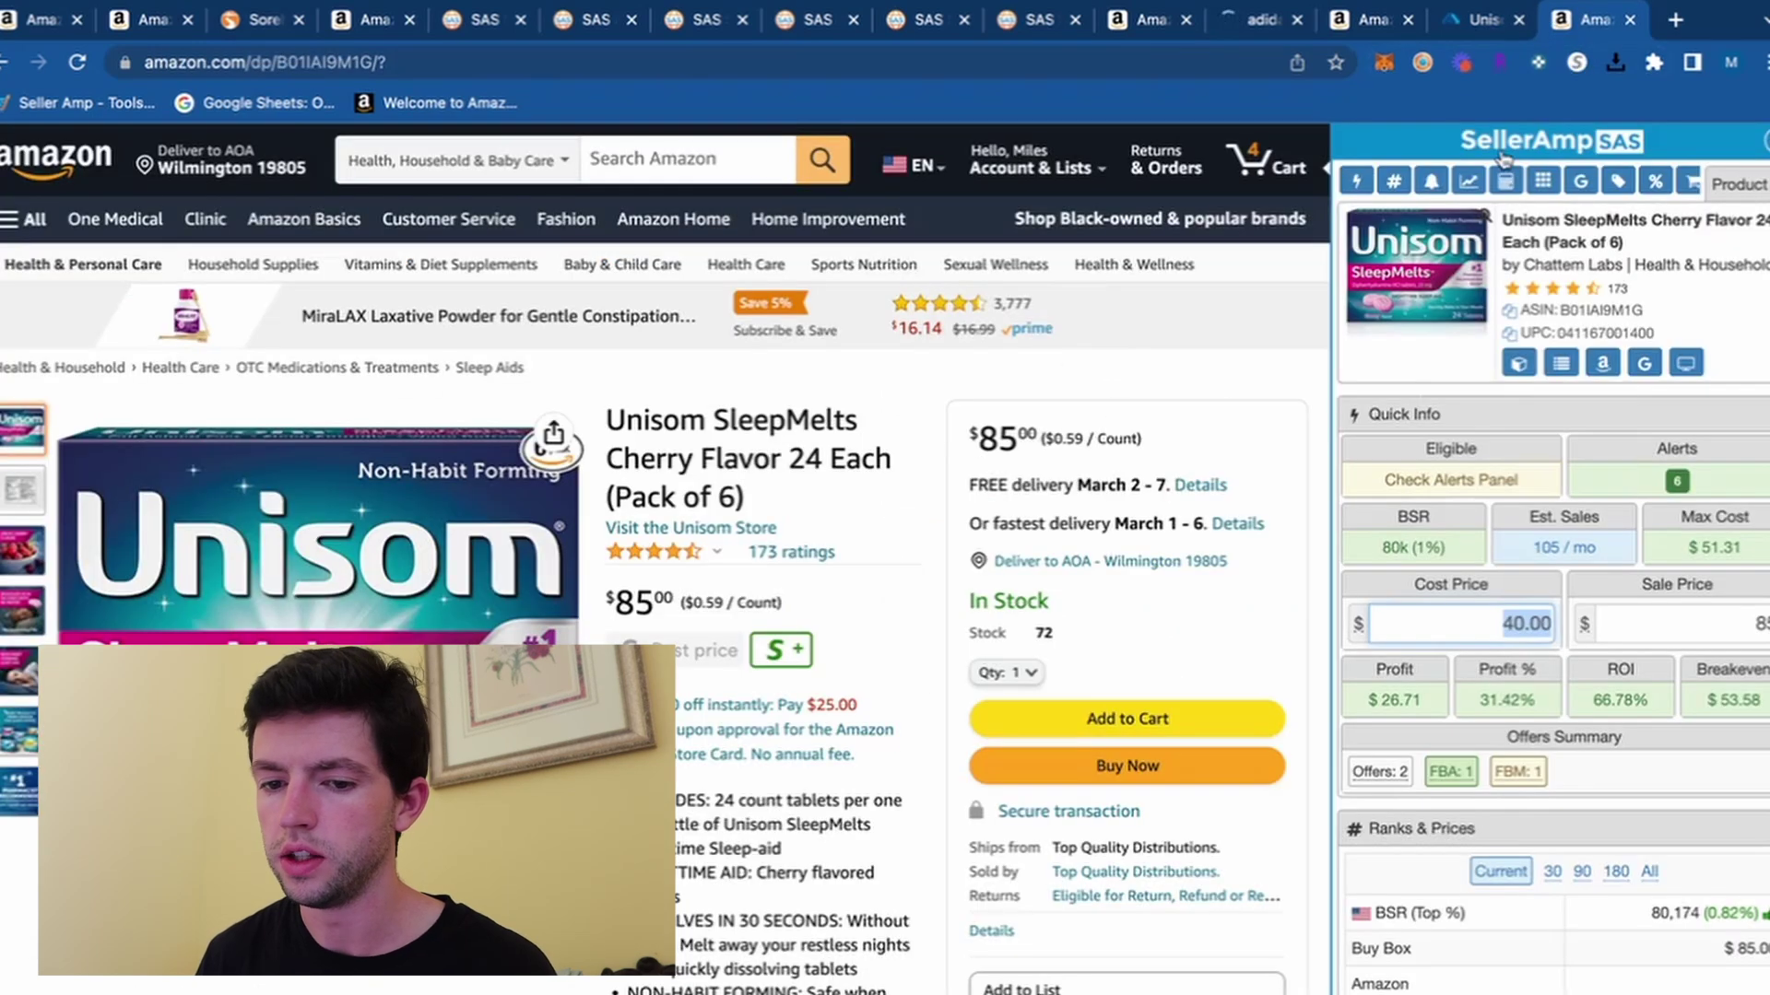
{"action": "left_click", "coordinate": [1473, 19]}
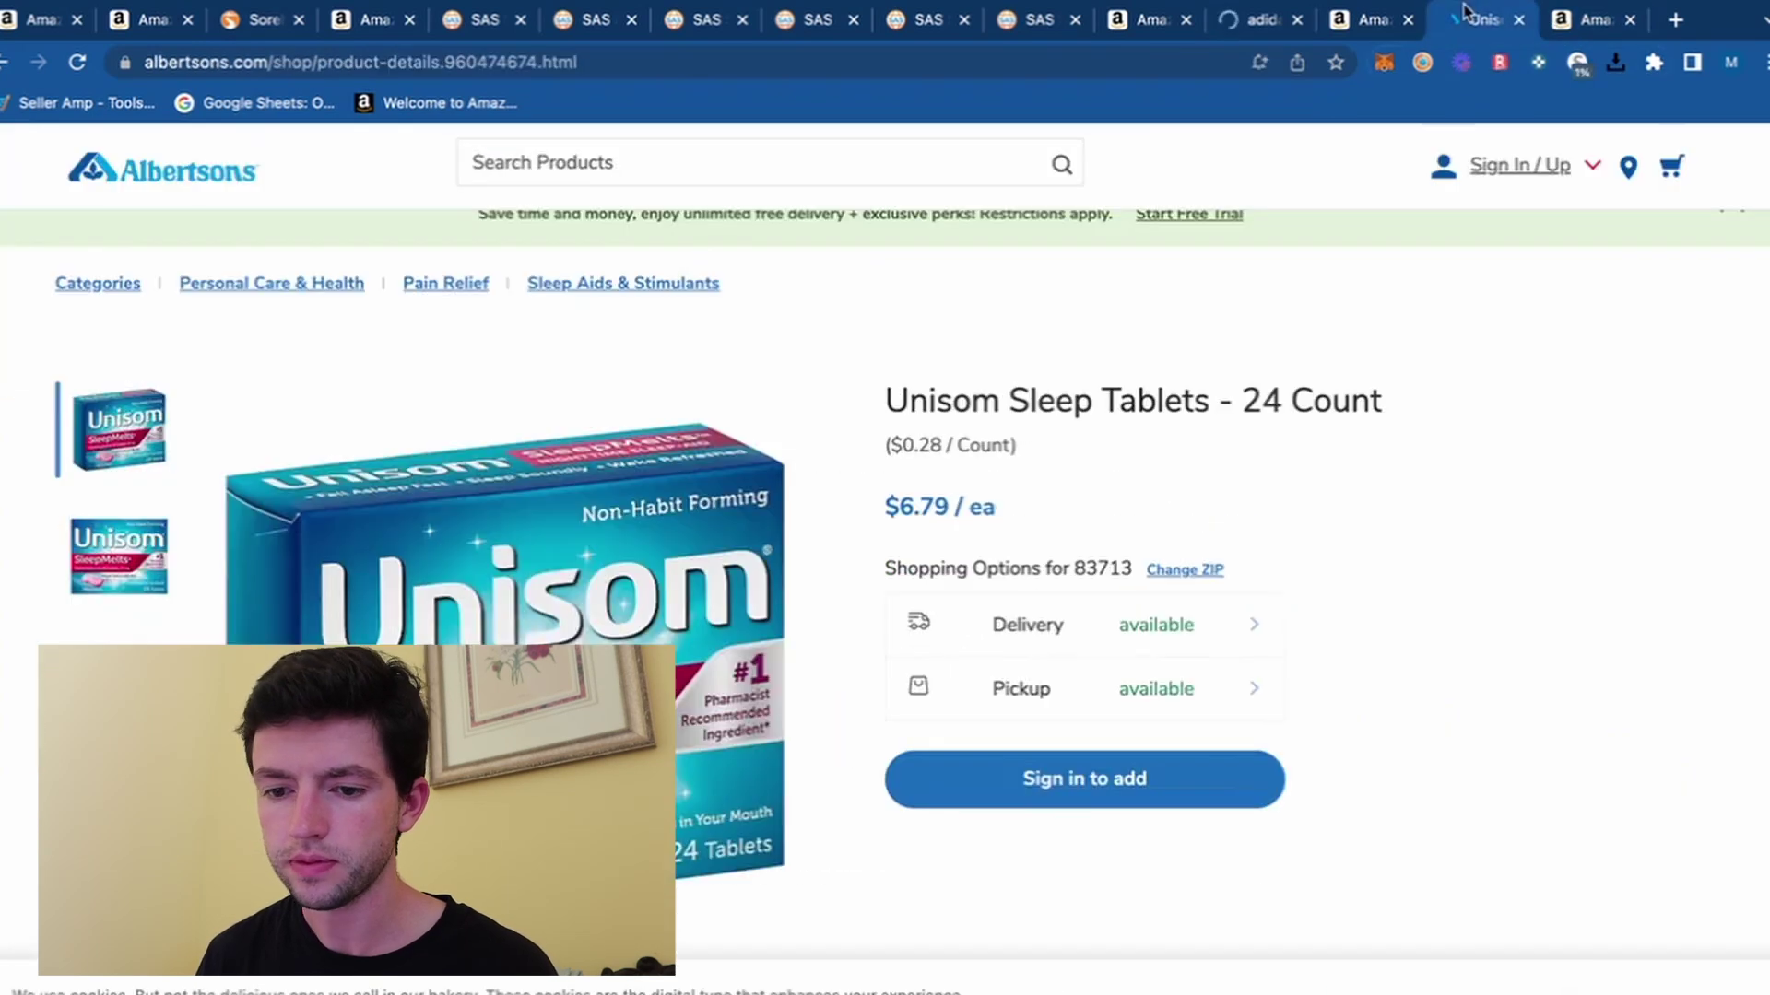
Step: Set the SellerAmp sale price of the Unisom SleepMelts Pack of 6 to 88
{"action": "left_click", "coordinate": [1593, 22]}
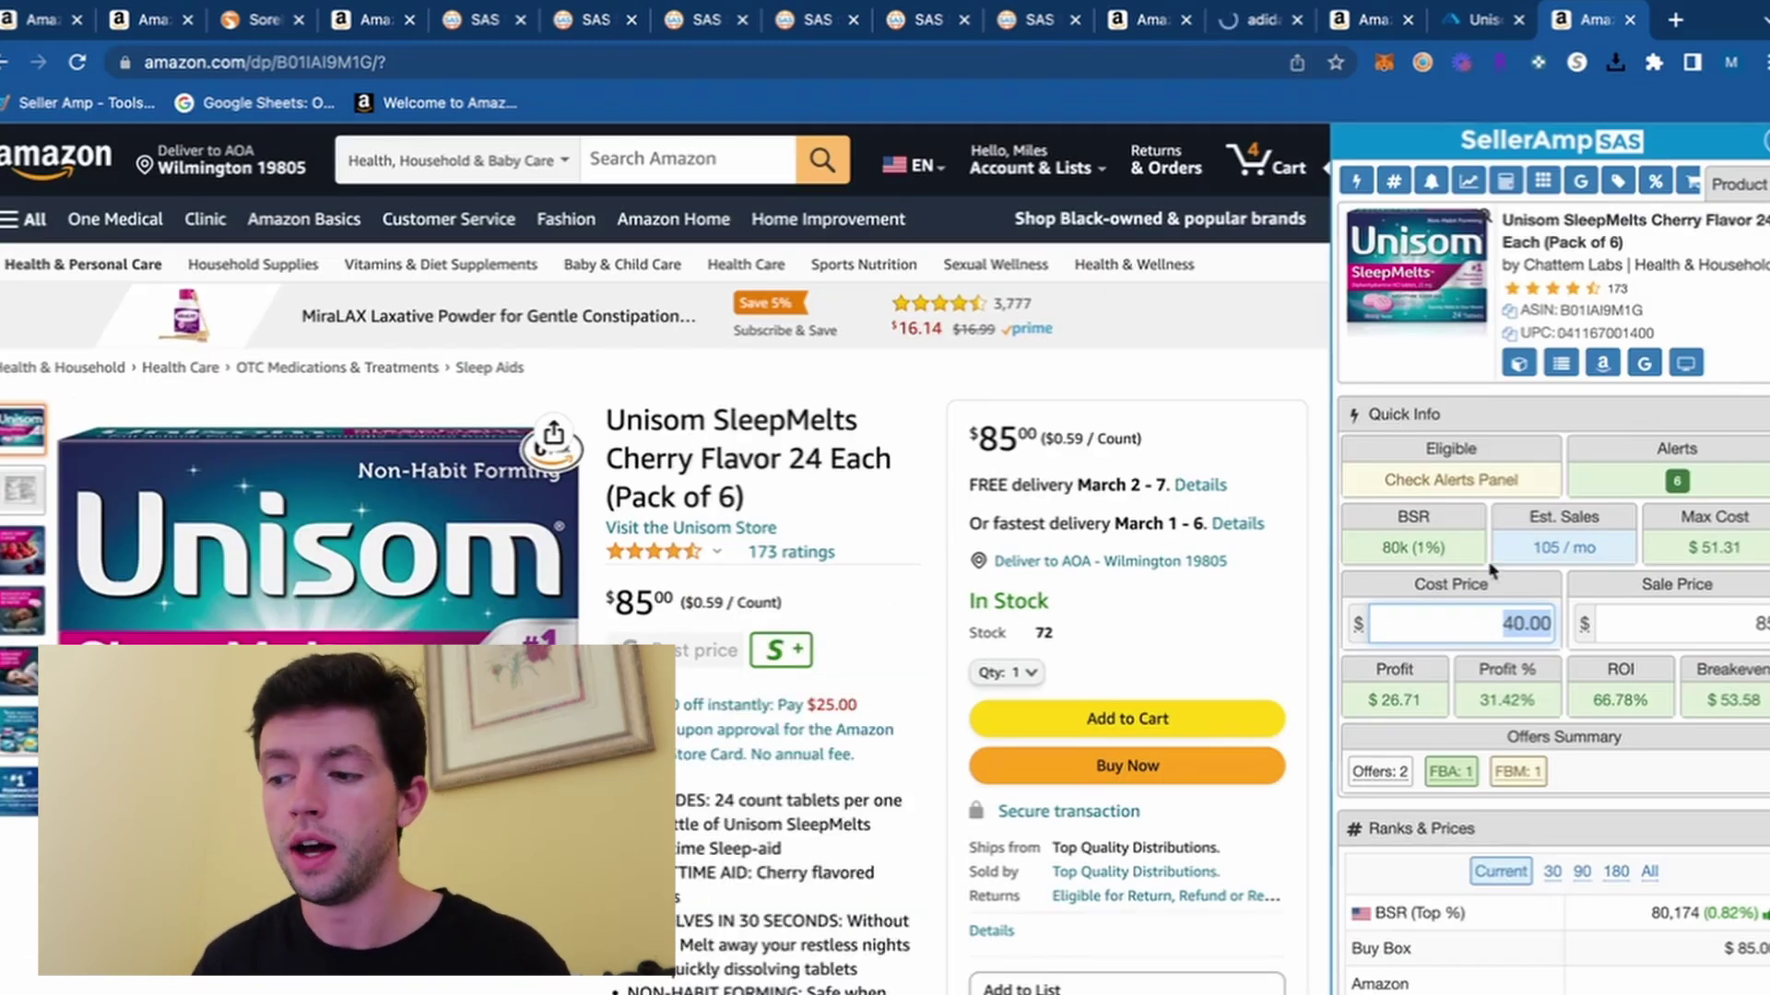
{"action": "left_click", "coordinate": [1751, 609]}
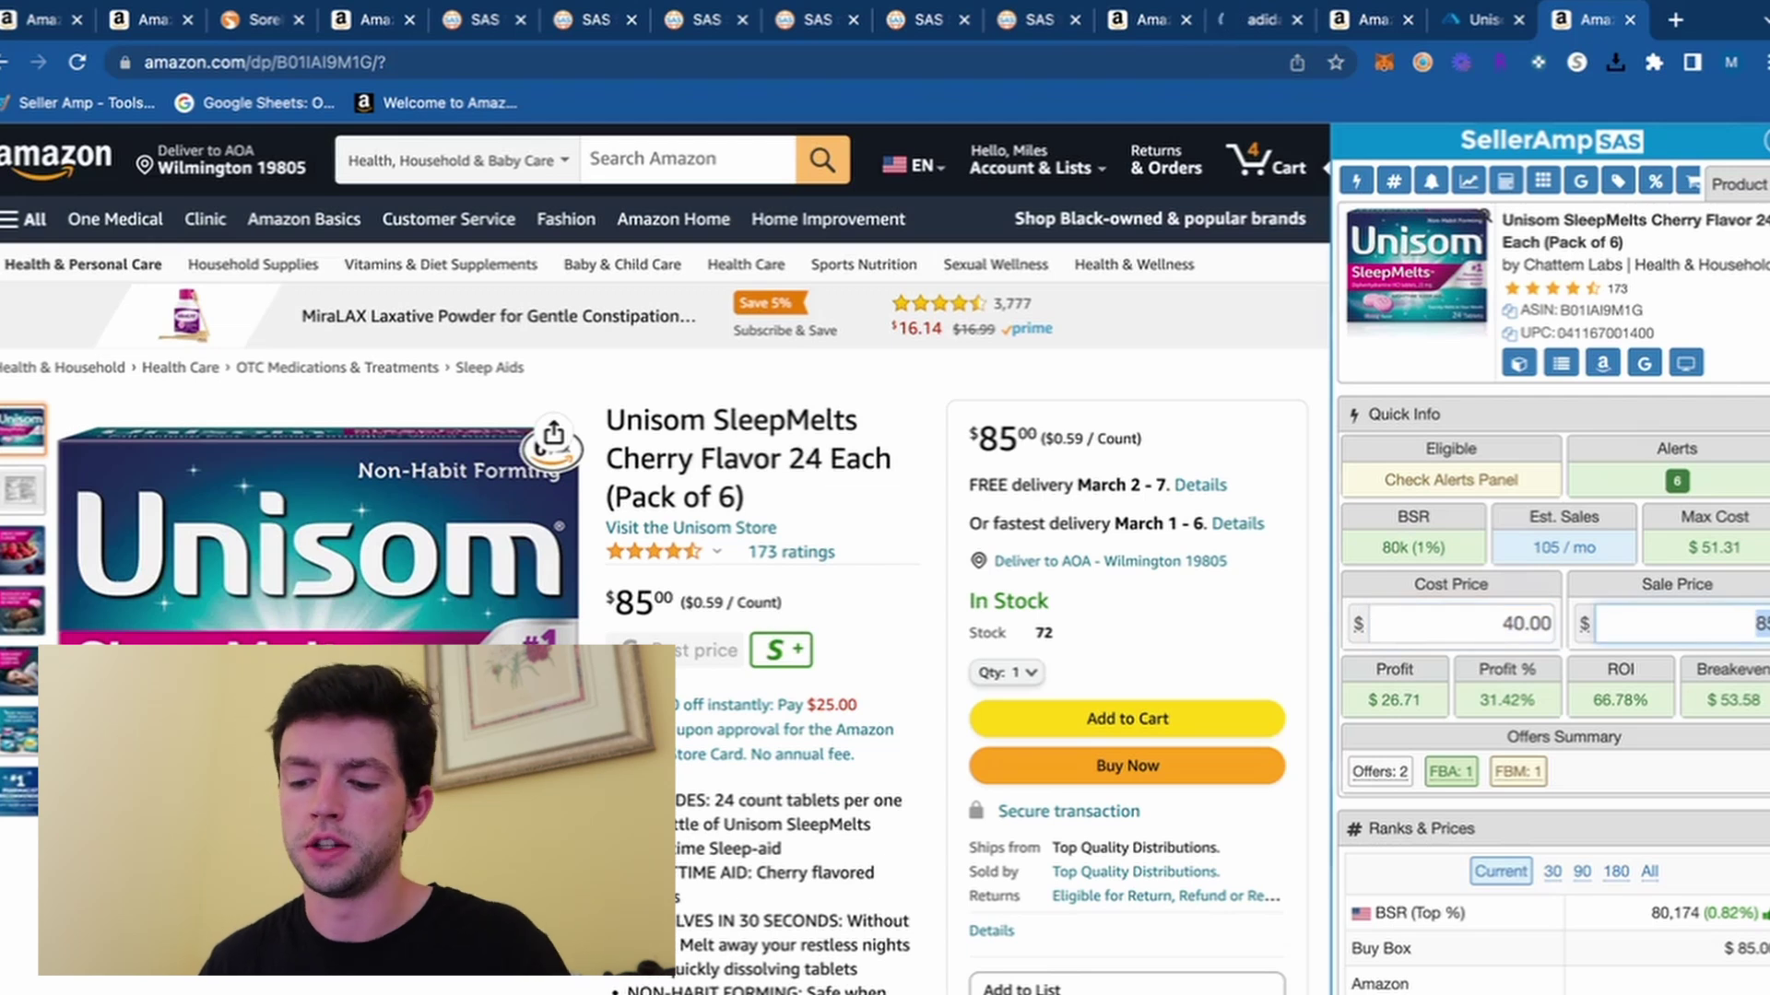
{"action": "type", "text": "88"}
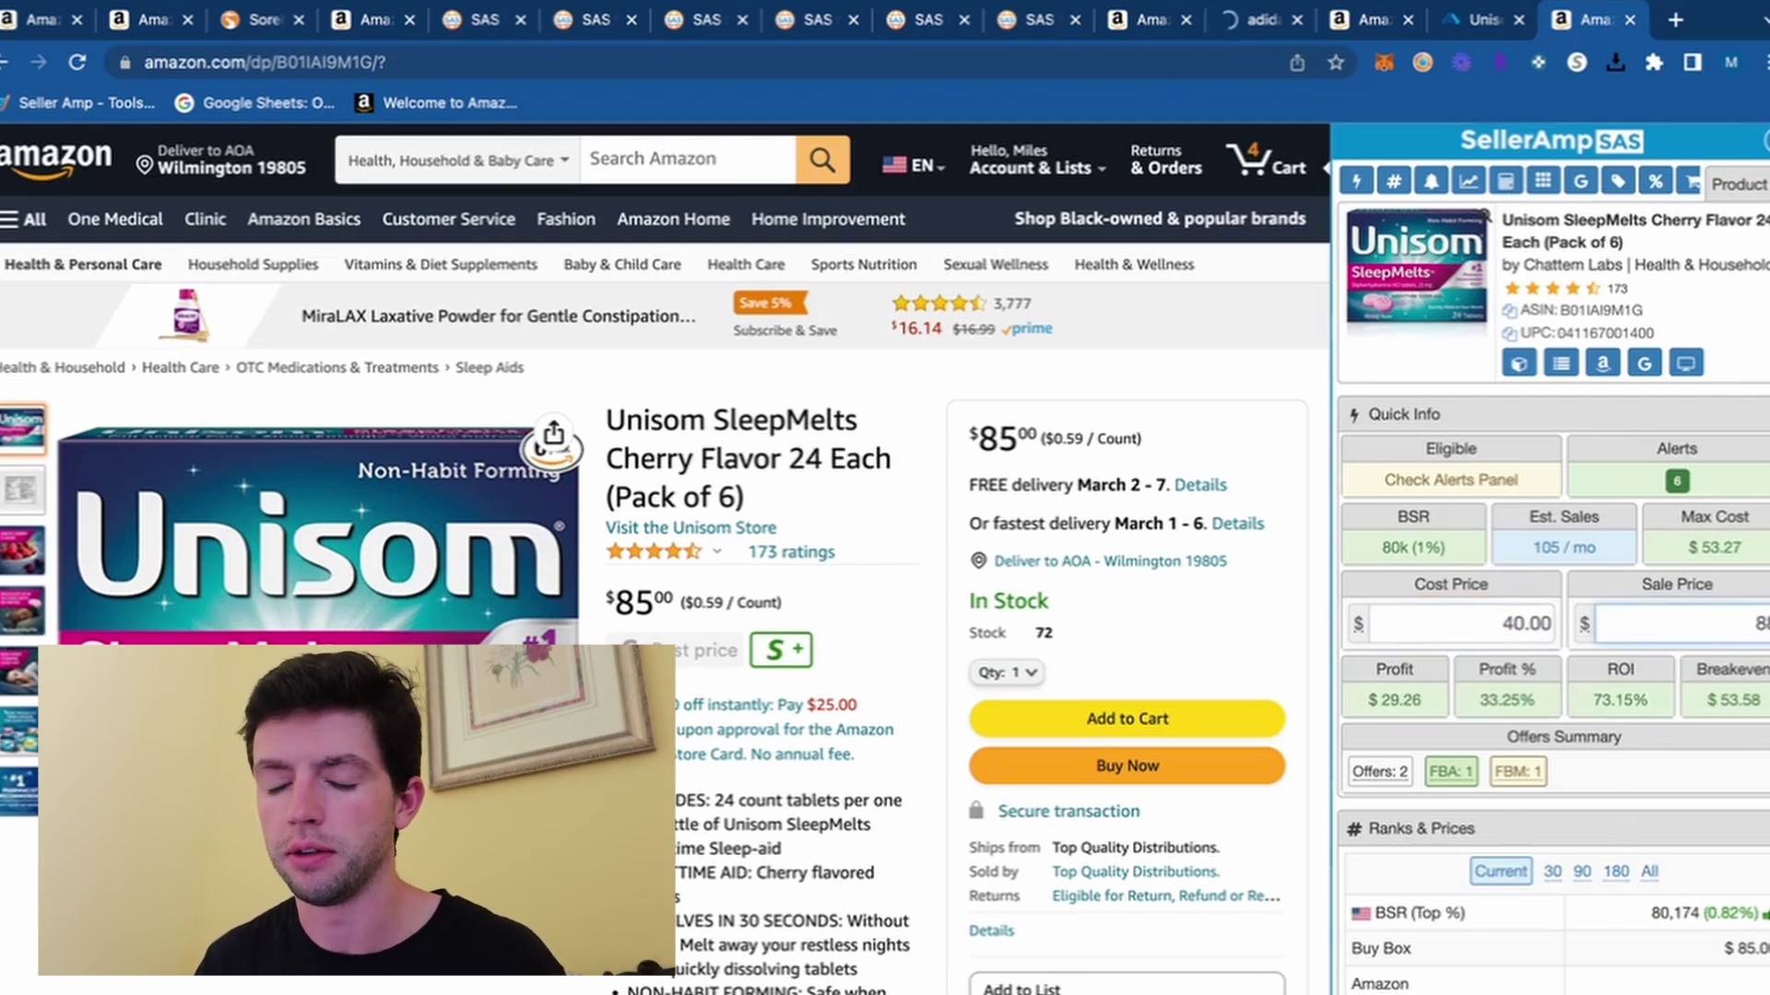